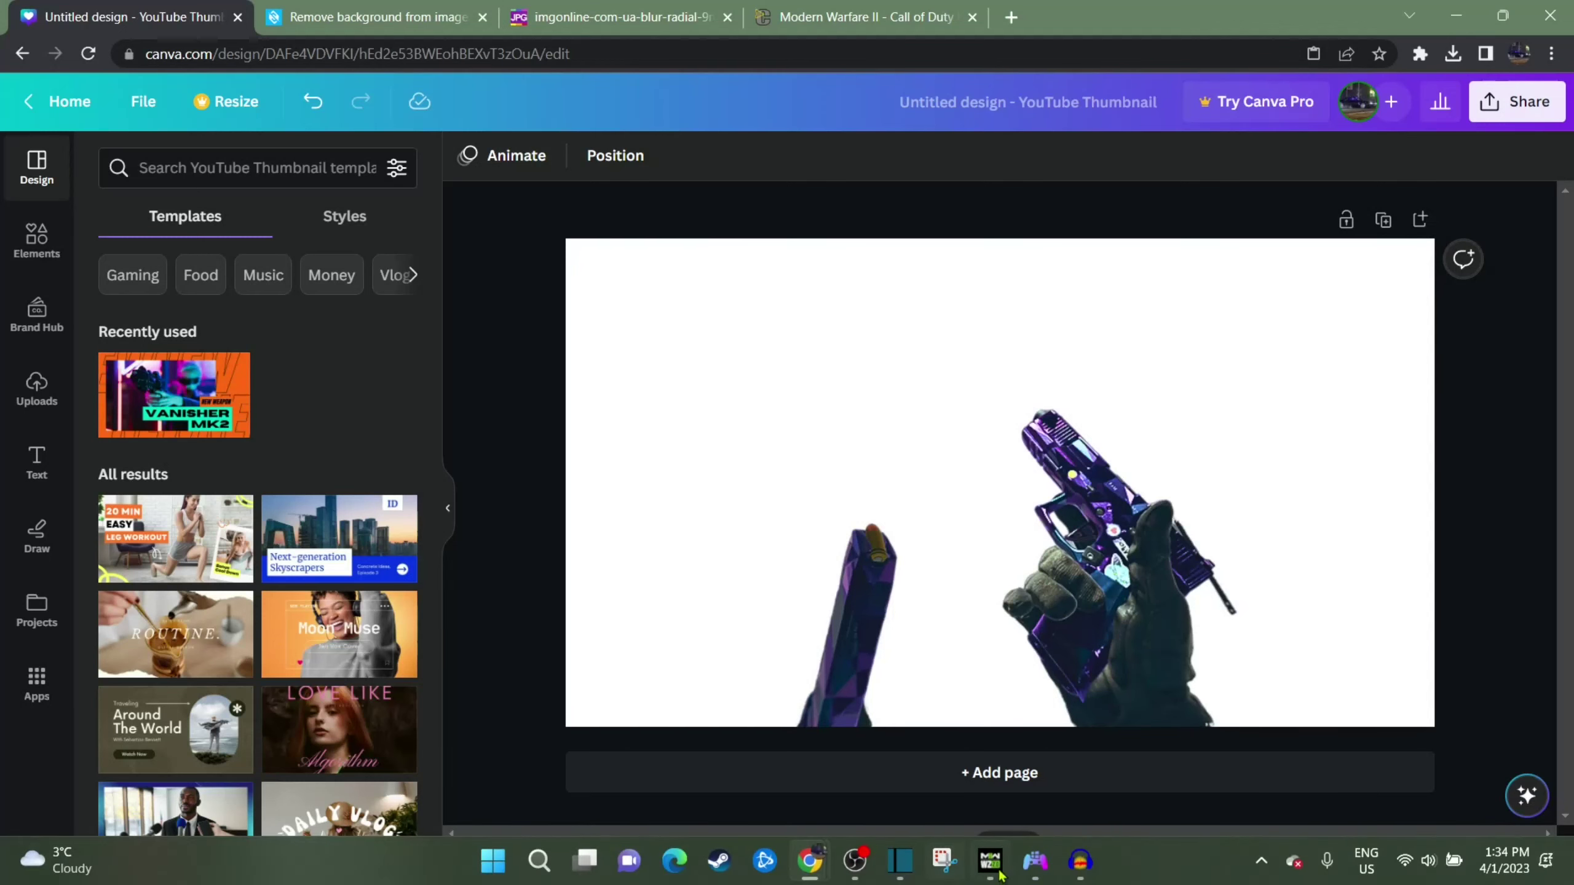
Step: Switch to Call of Duty: Modern Warfare II and load the firing range with the Sticker Piece handgun
left_click(1004, 876)
key("Escape")
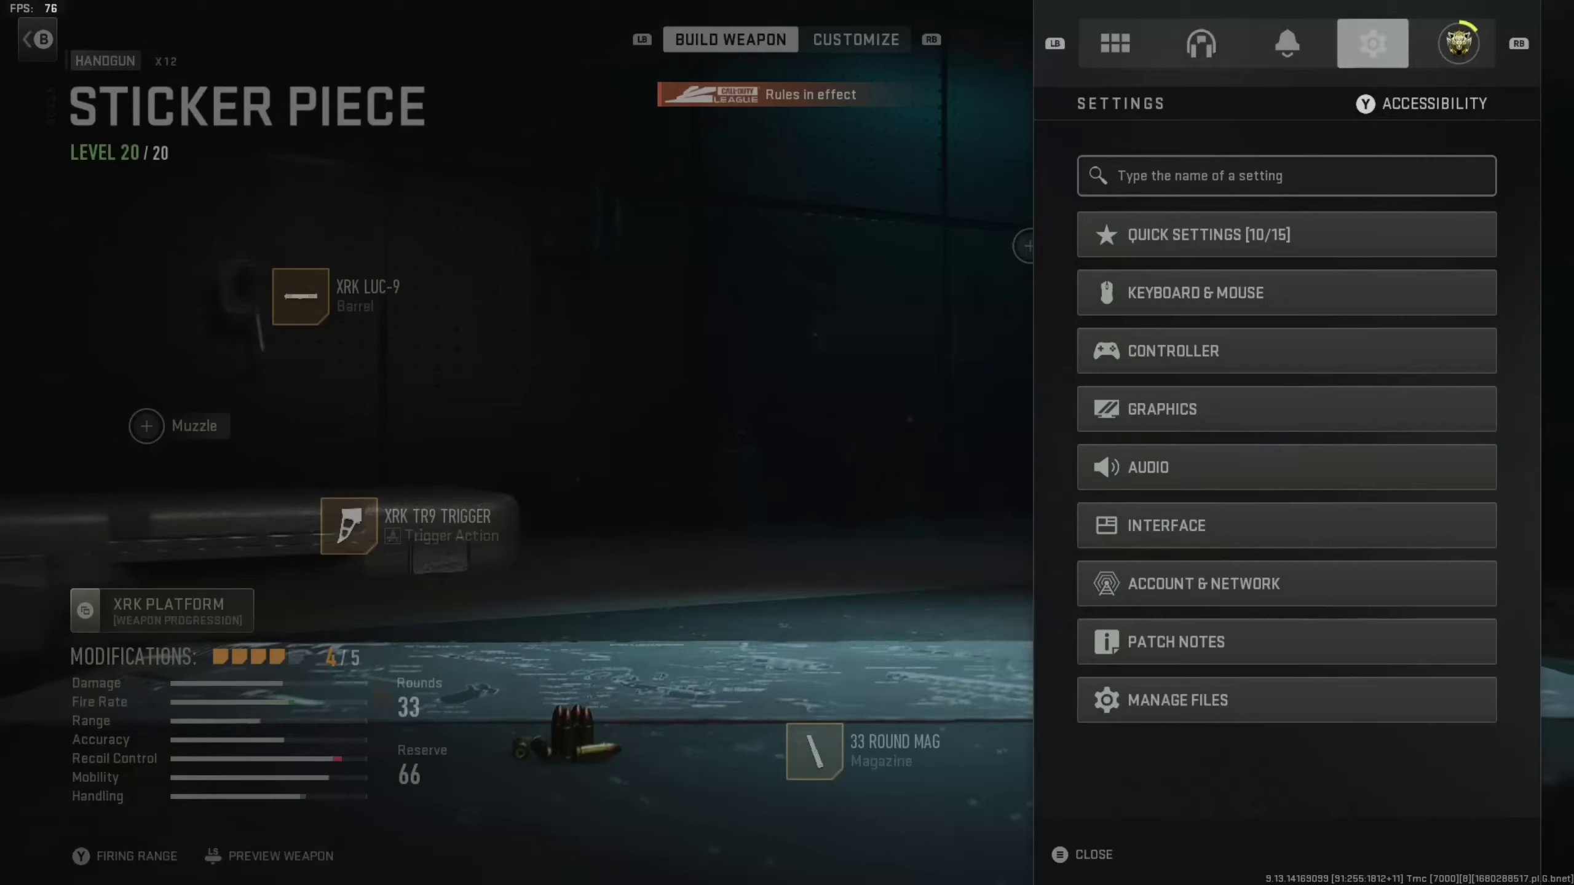
key("Escape")
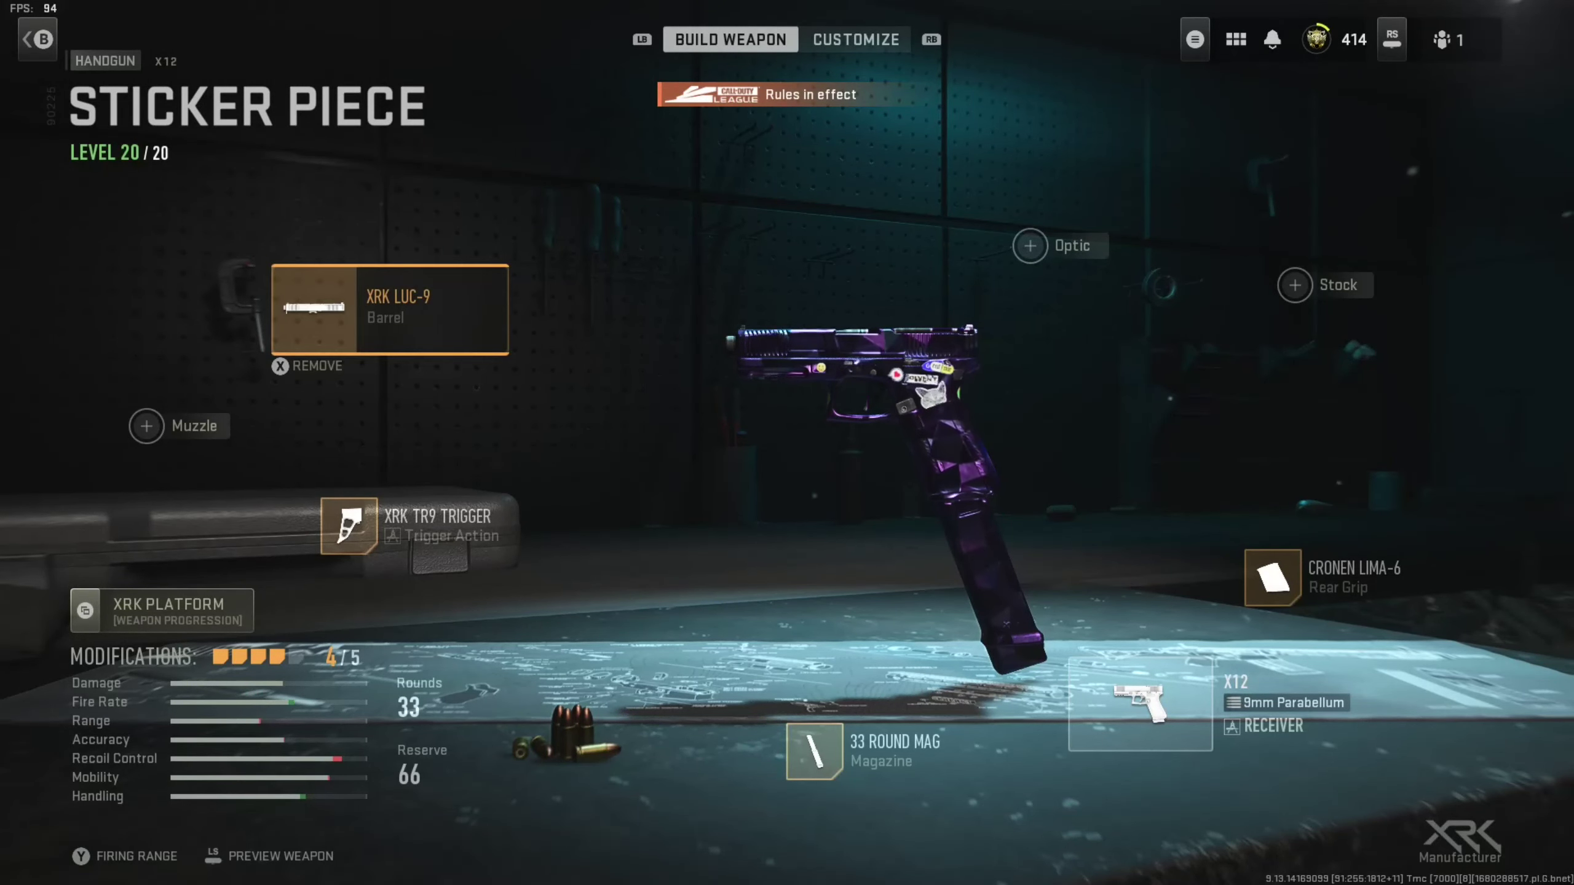
key("f")
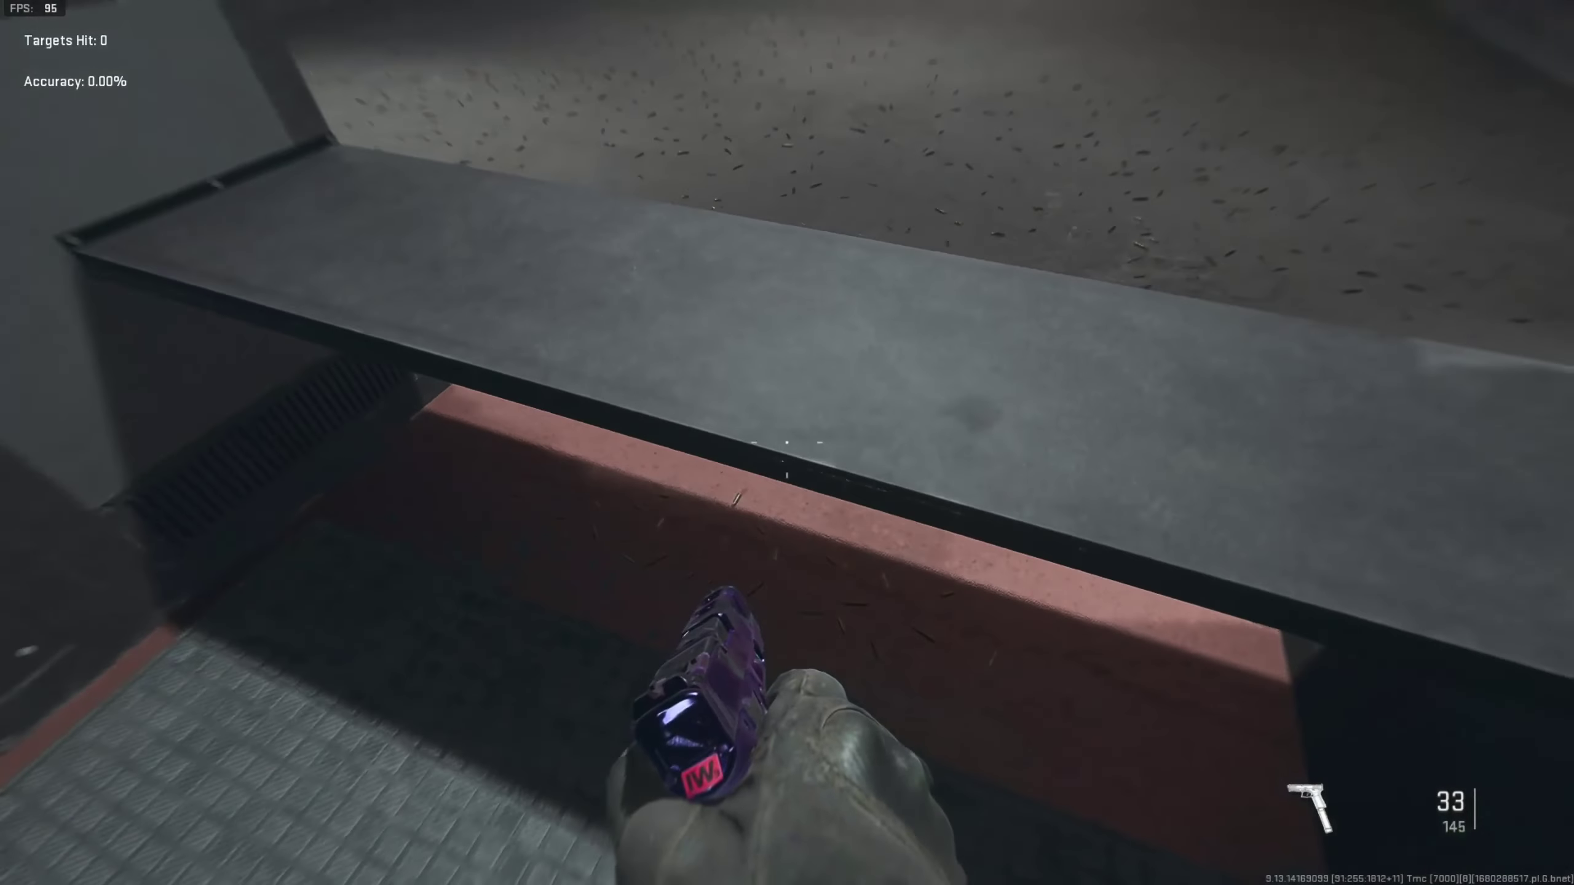
Step: Play the weapon inspect animation and capture a screenshot of the pistol together with its detached magazine
key("i")
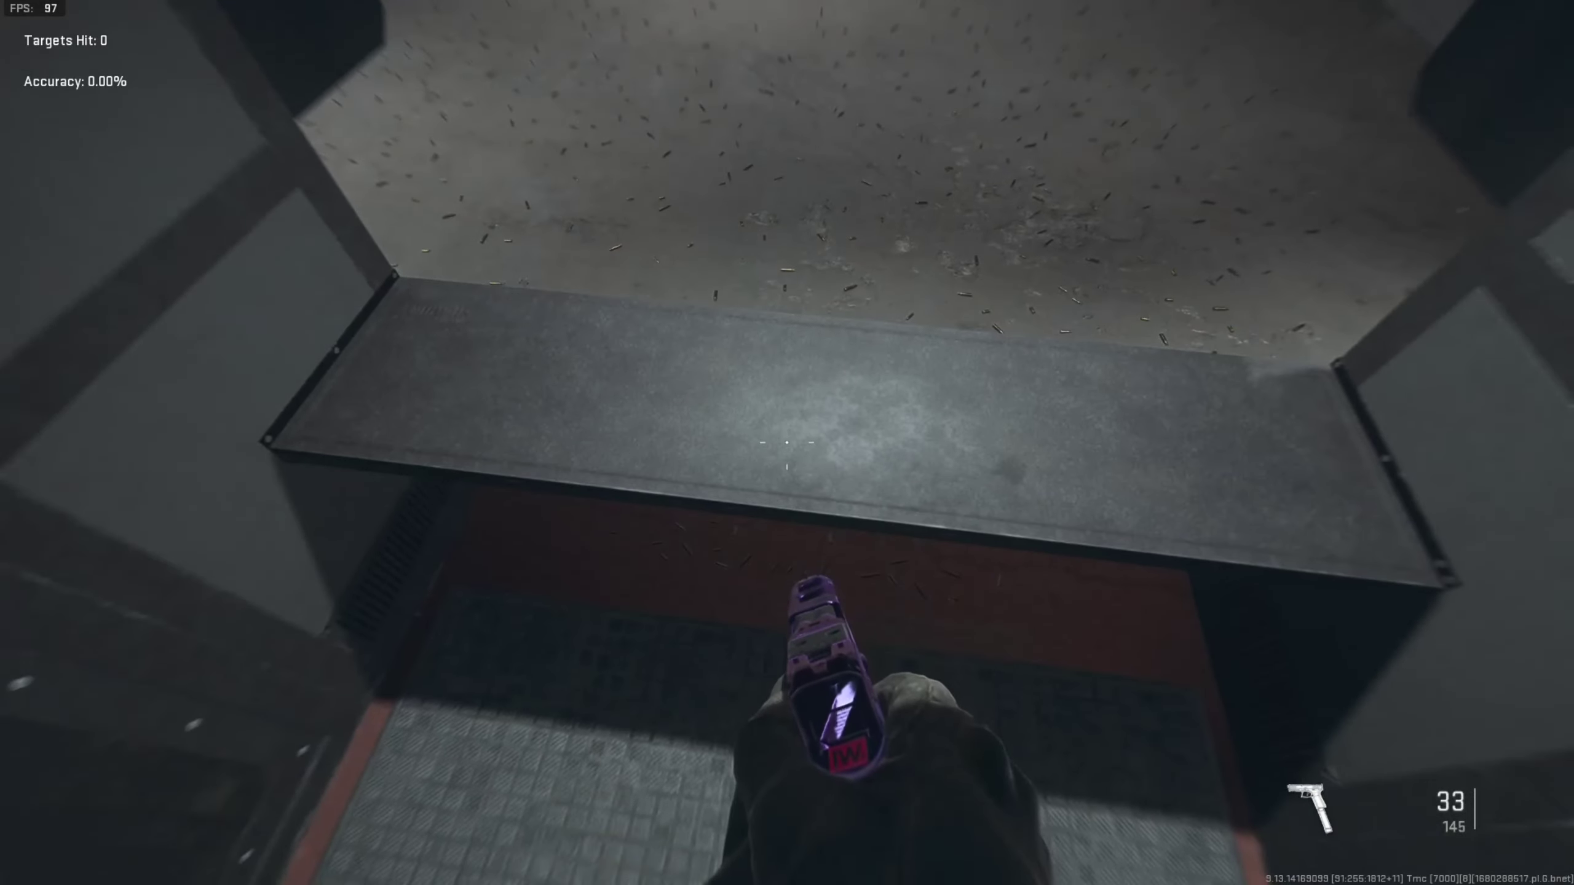
key("i")
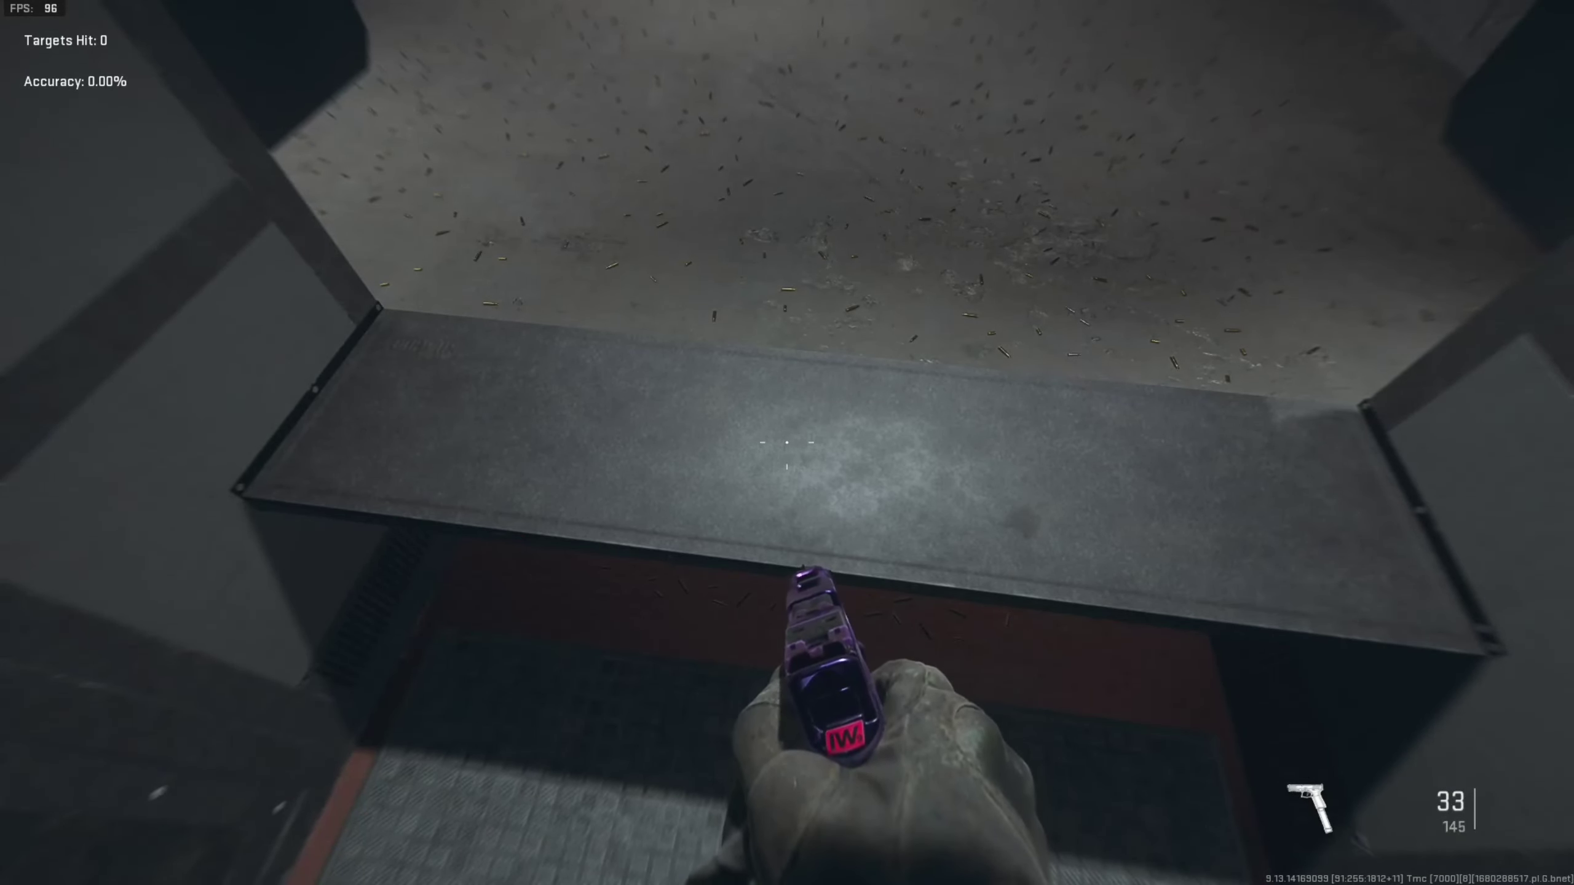
key("Home")
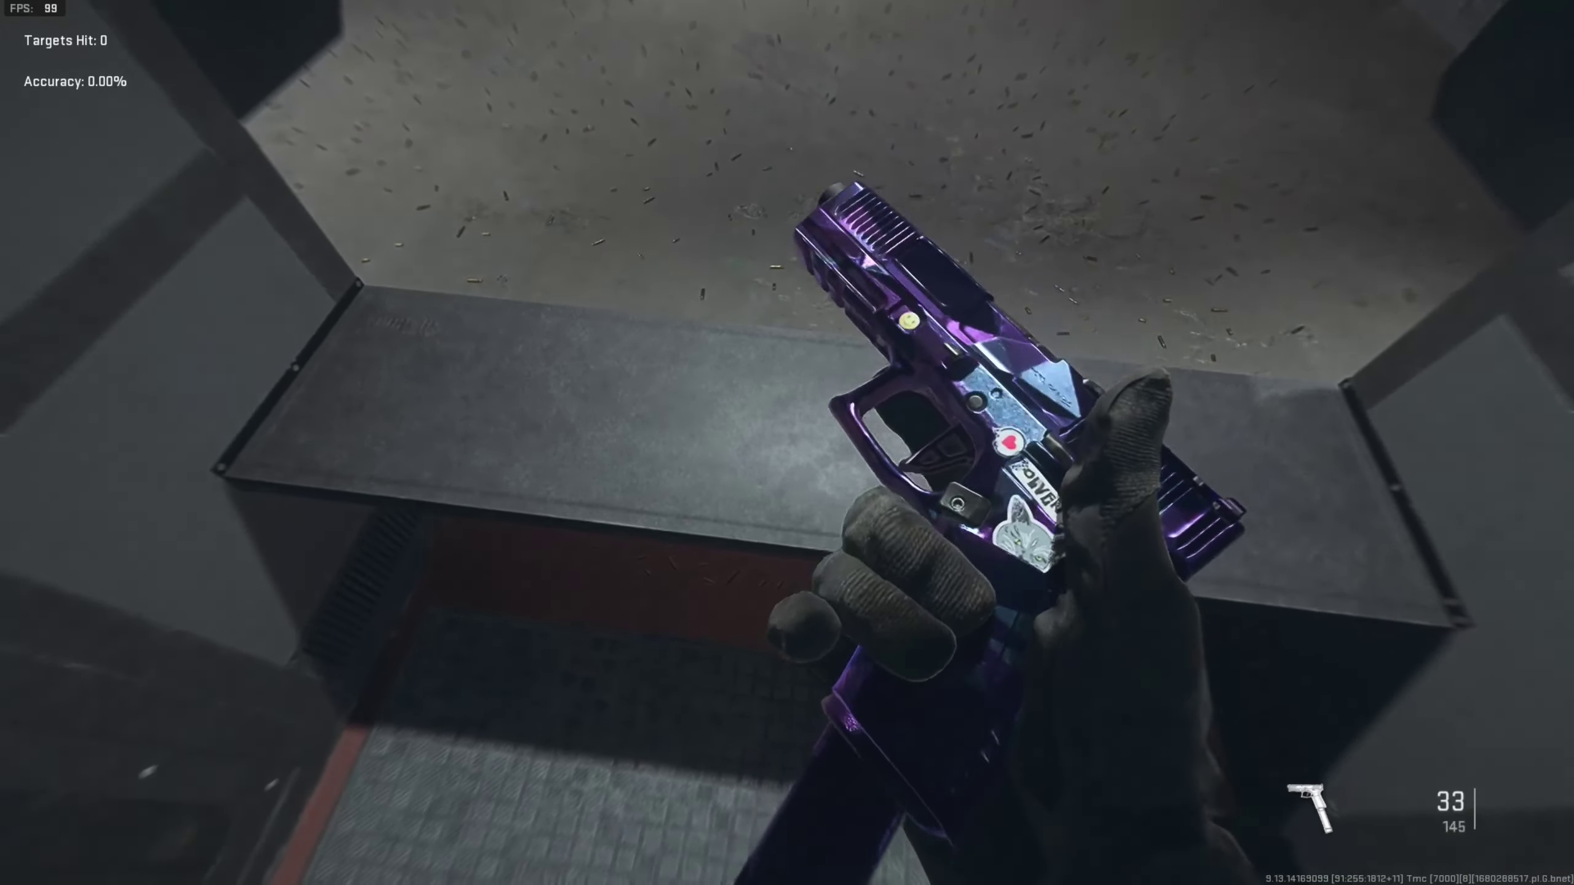
Step: Return to Canva and paste the captured game screenshot onto the YouTube thumbnail page
key("alt+Tab")
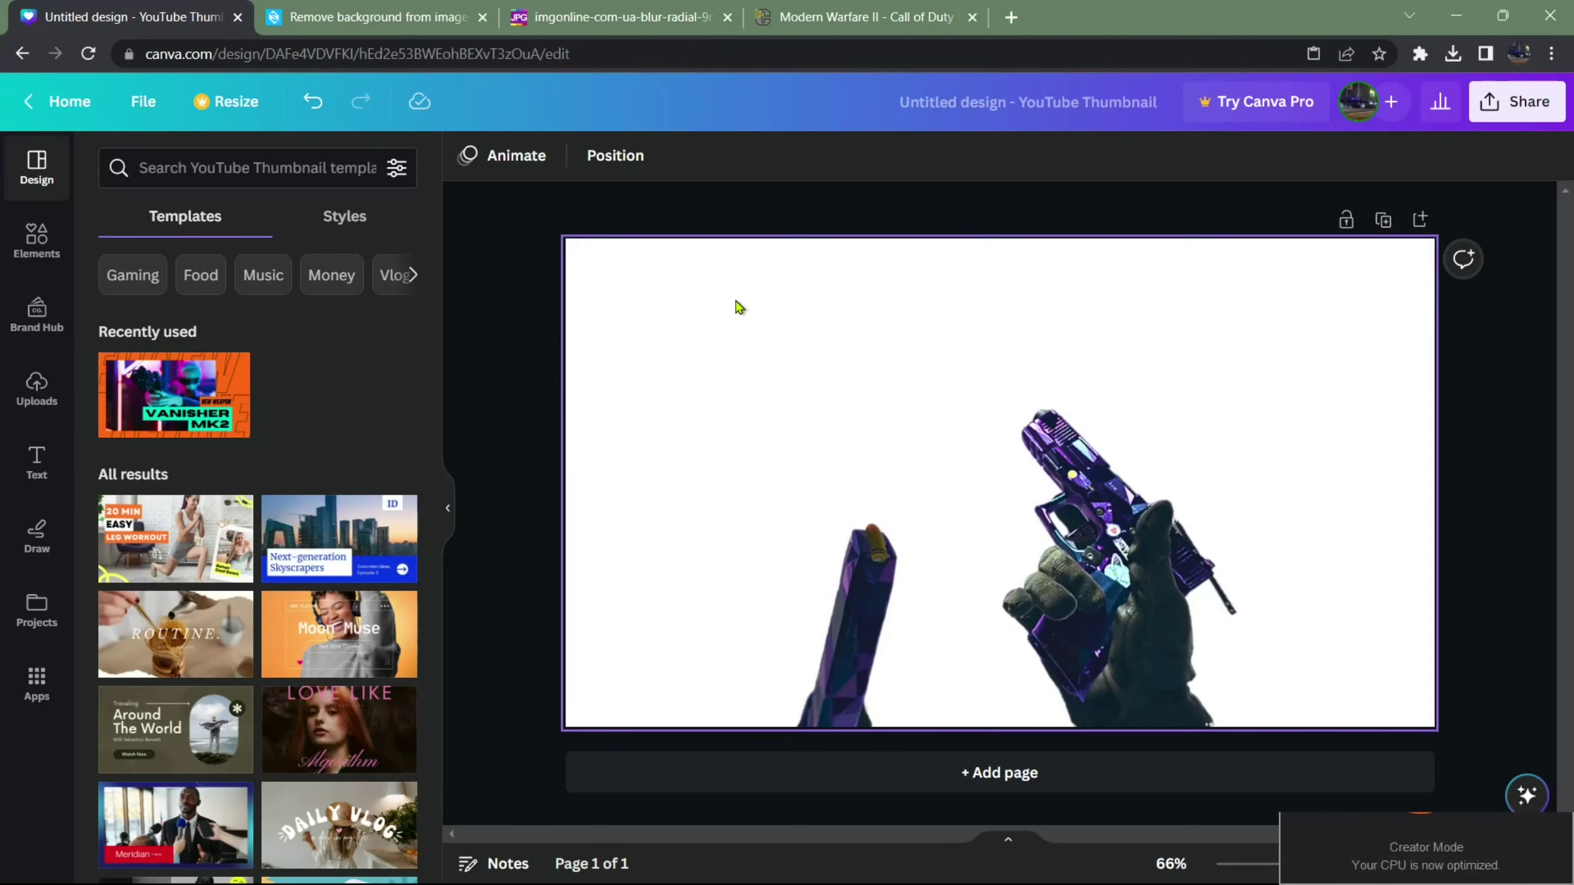
right_click(606, 279)
left_click(634, 345)
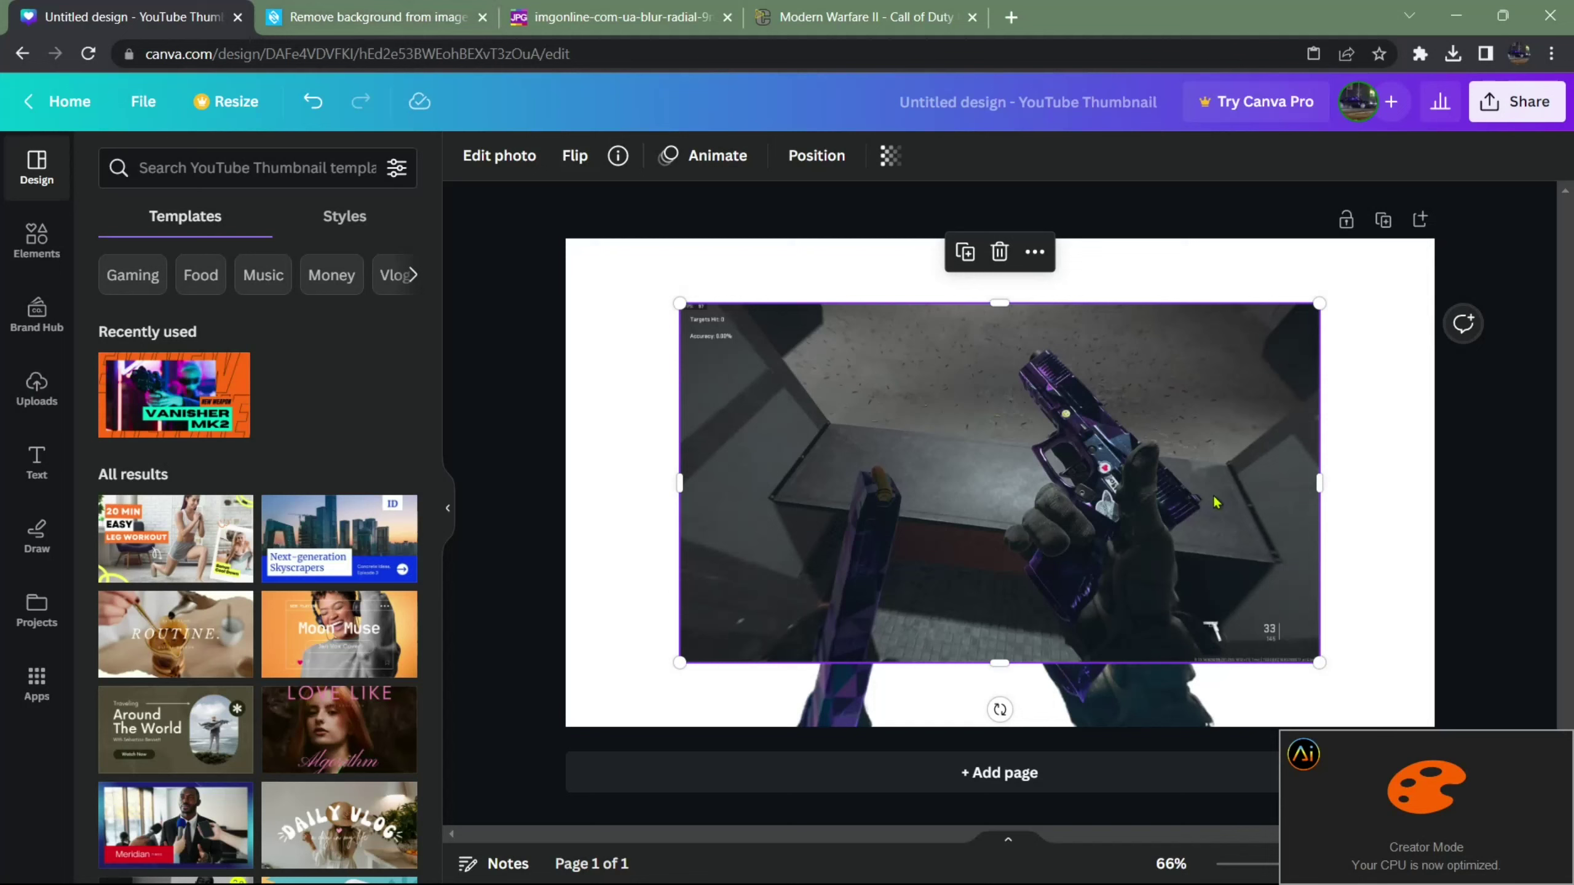
Step: Open the Slazzer site, and search Google for "background remover" to look through the available tools
left_click(371, 8)
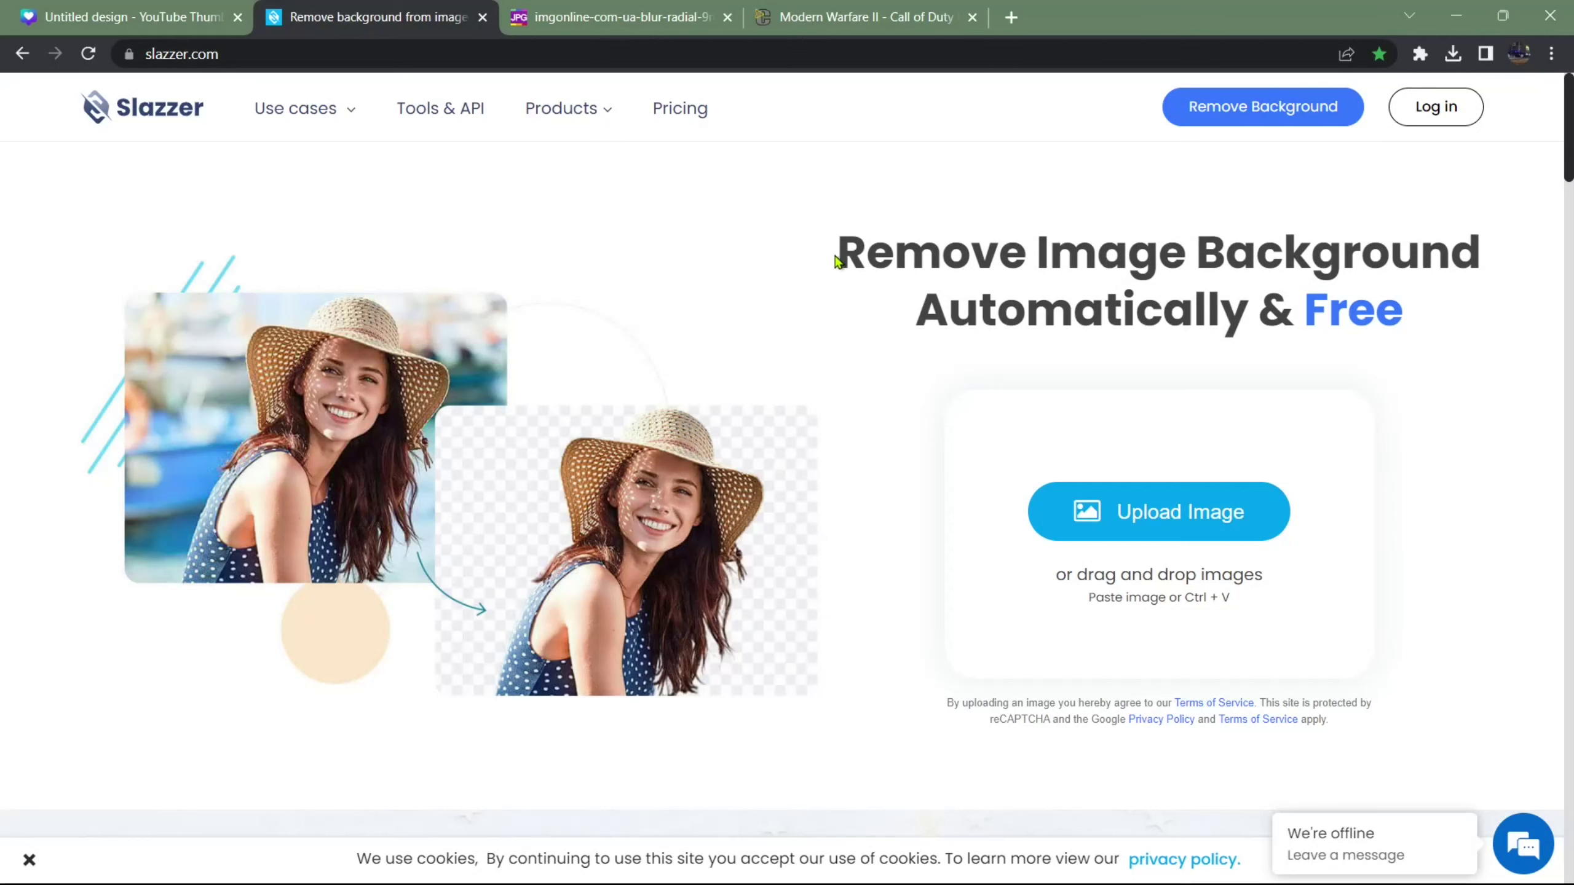
left_click(1012, 17)
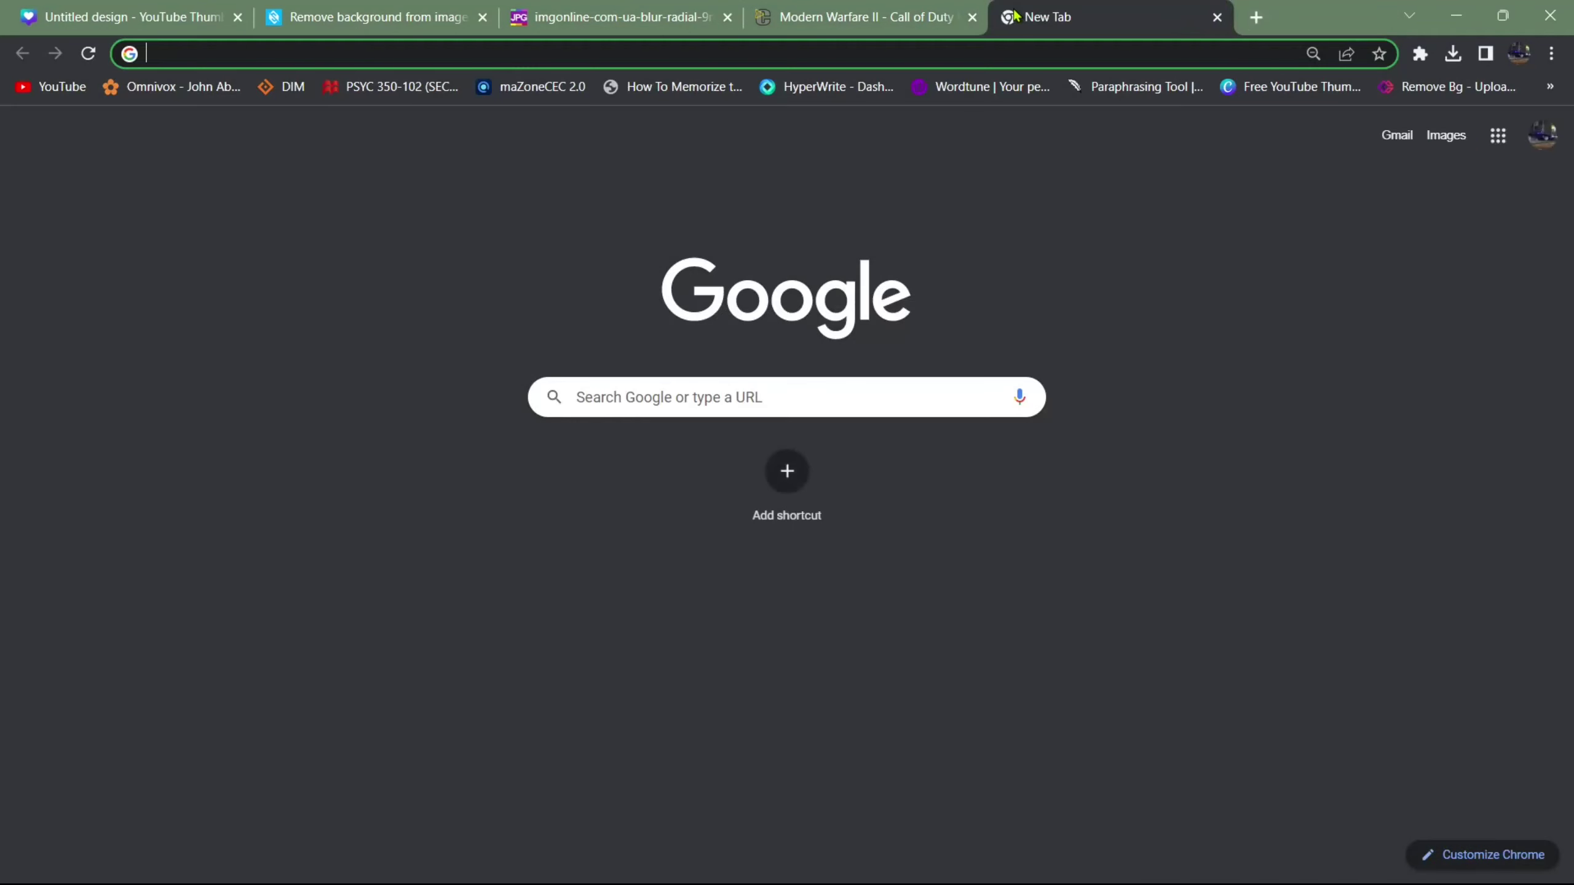
type("BACKGRO")
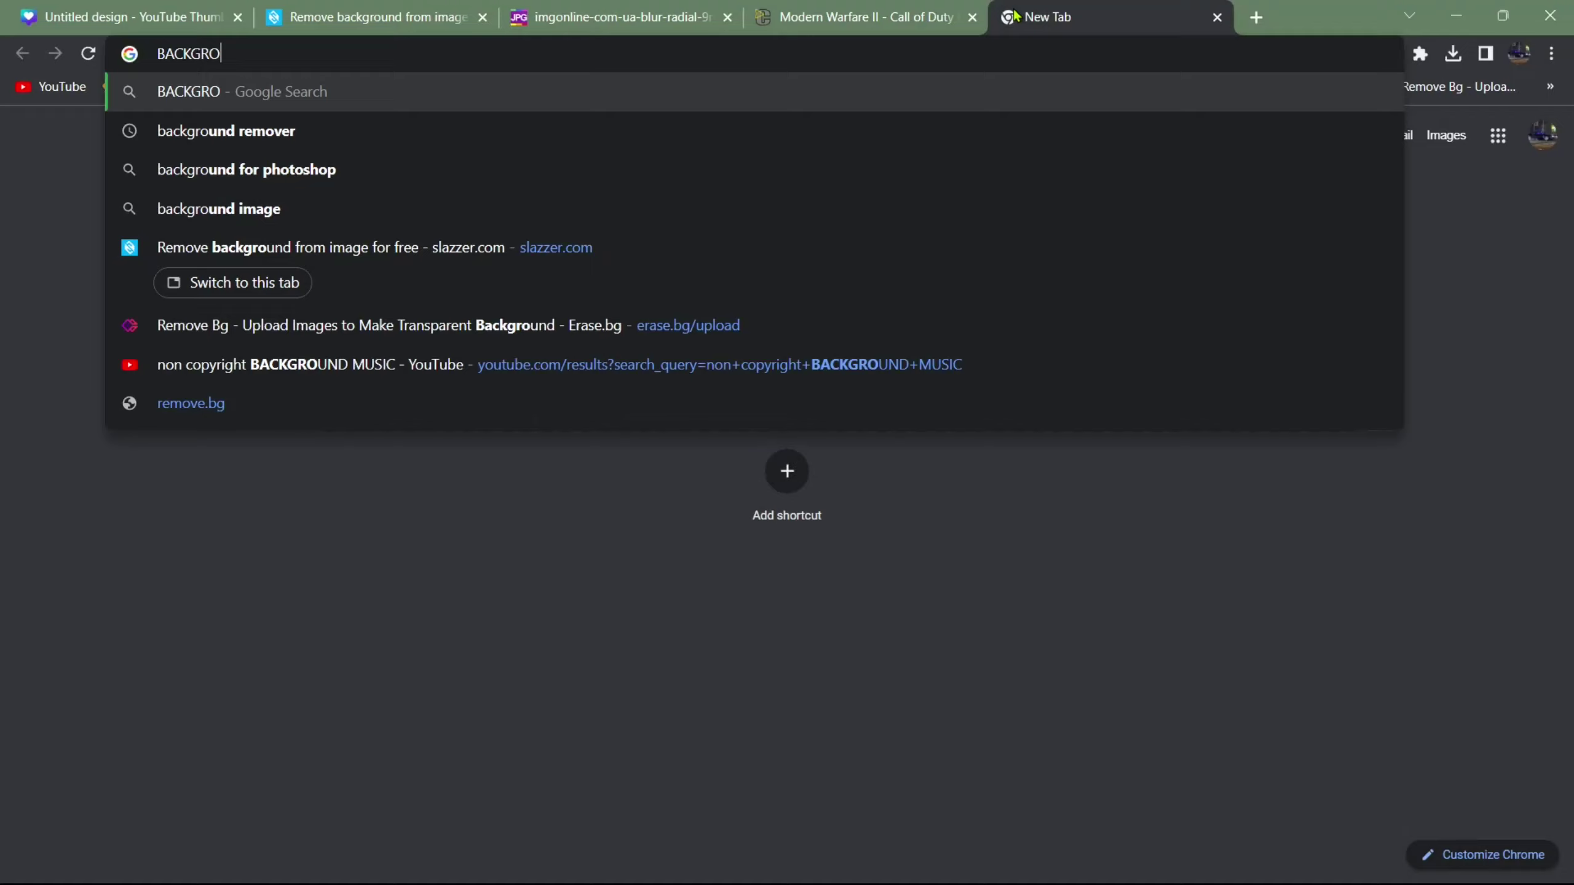
key("Down")
key("Return")
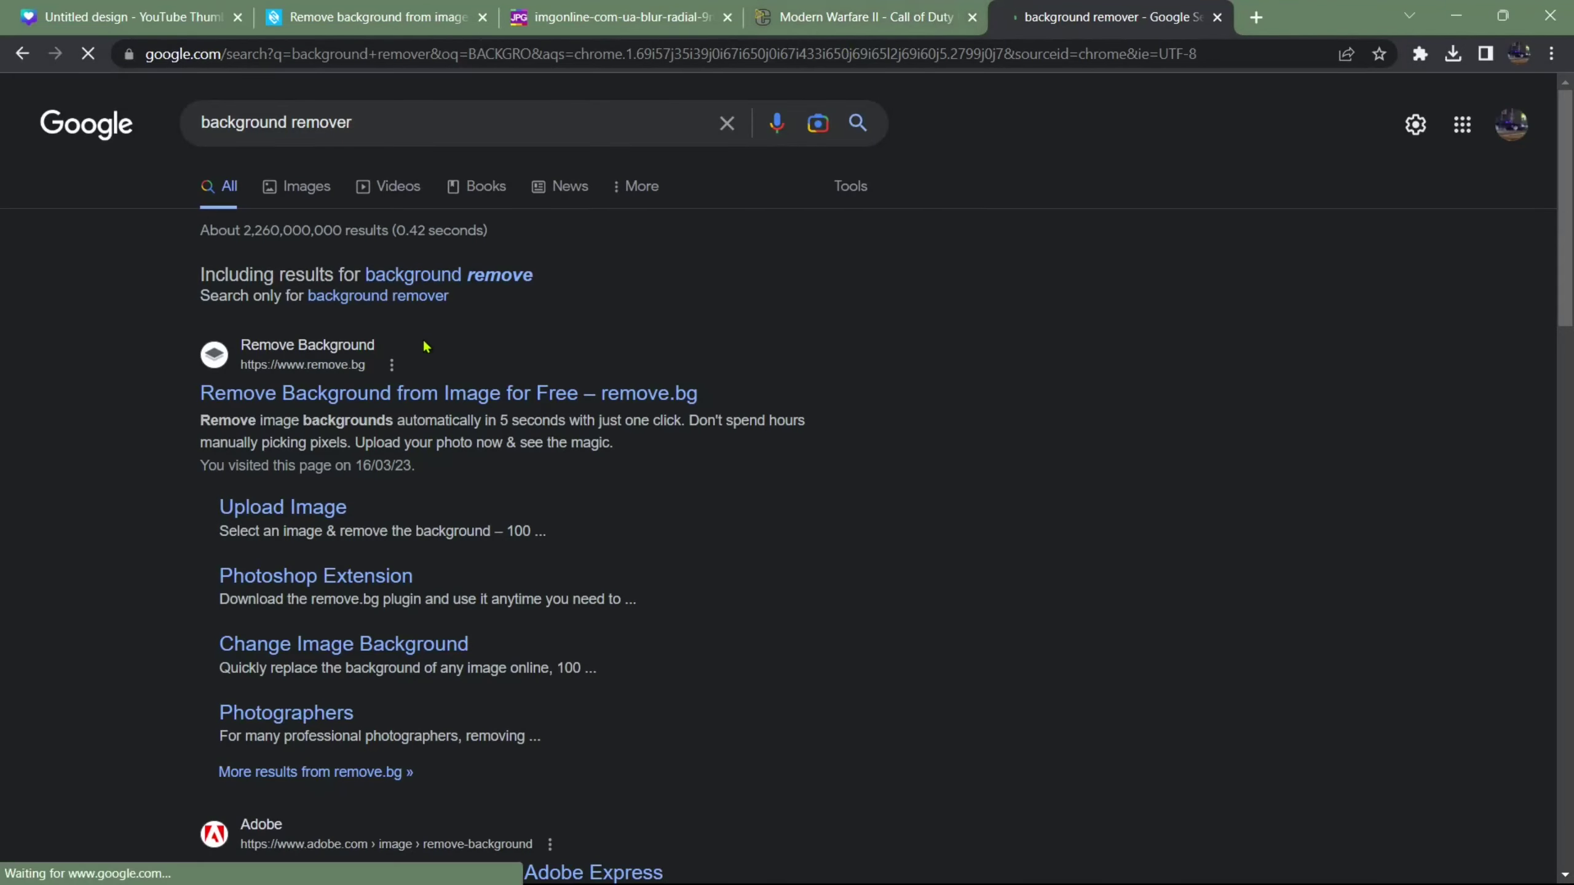
scroll(411, 307, "down", 10)
scroll(411, 307, "down", 10)
scroll(404, 411, "up", 7)
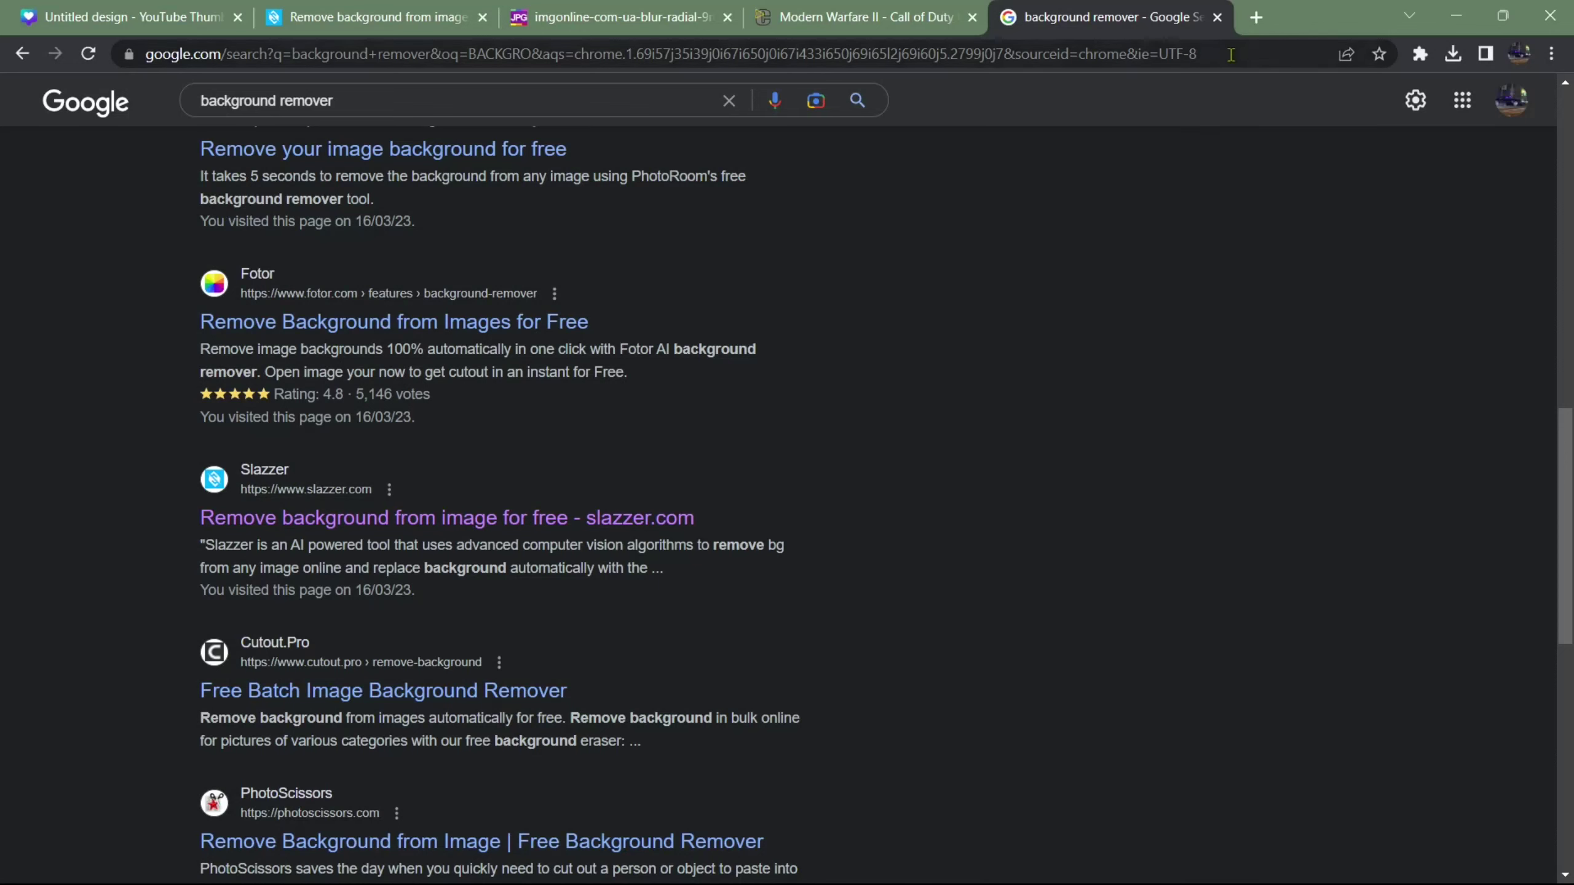
left_click(1217, 17)
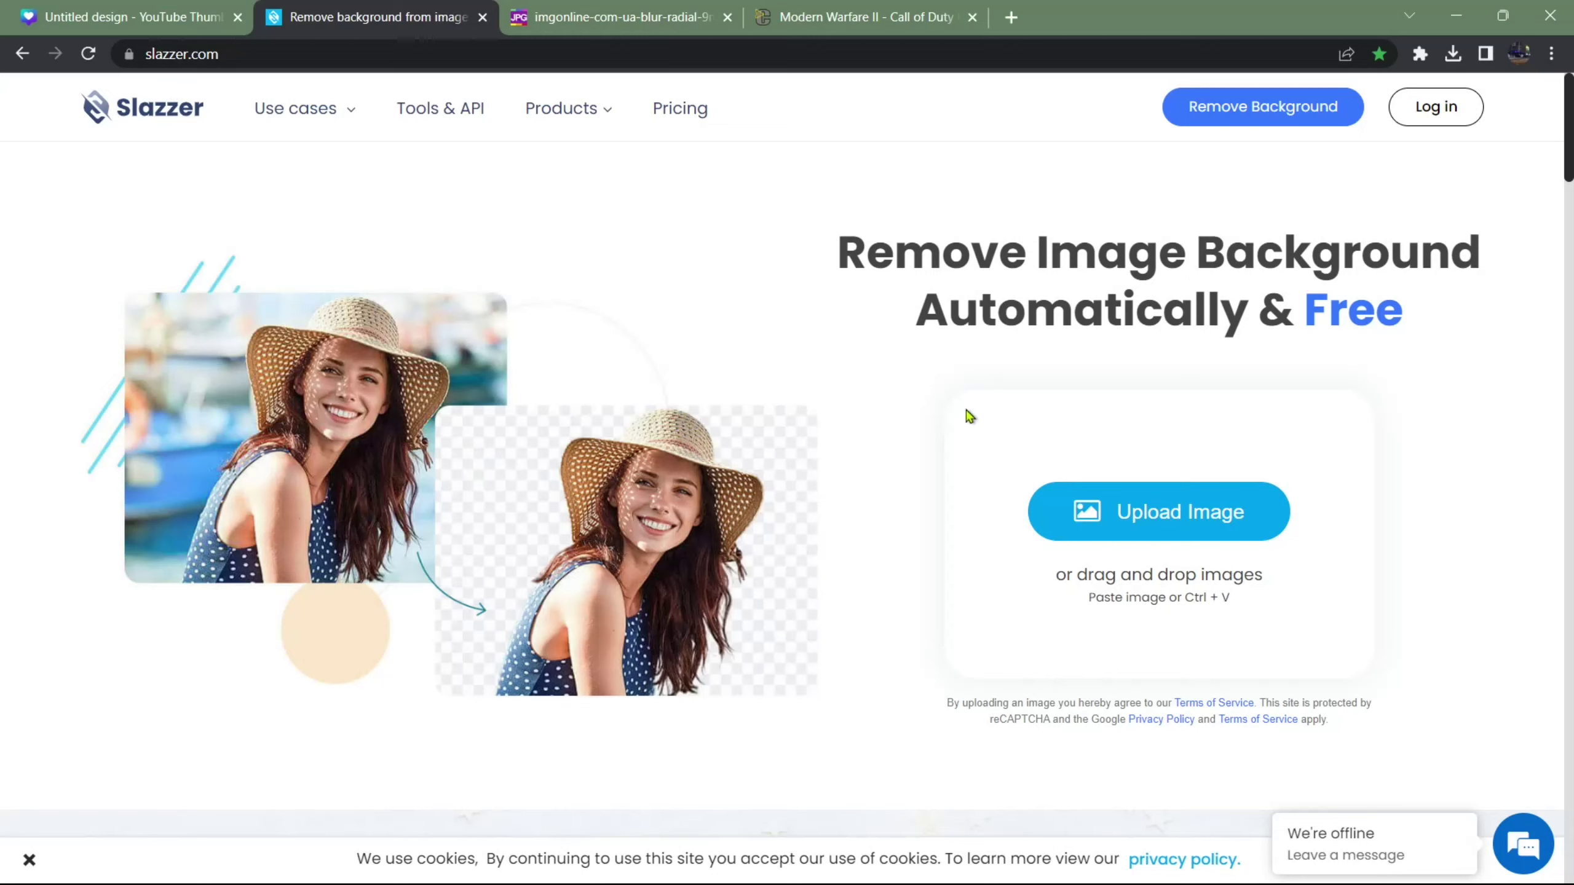
Step: Paste the captured game screenshot into Slazzer to remove its background
key("ctrl+v")
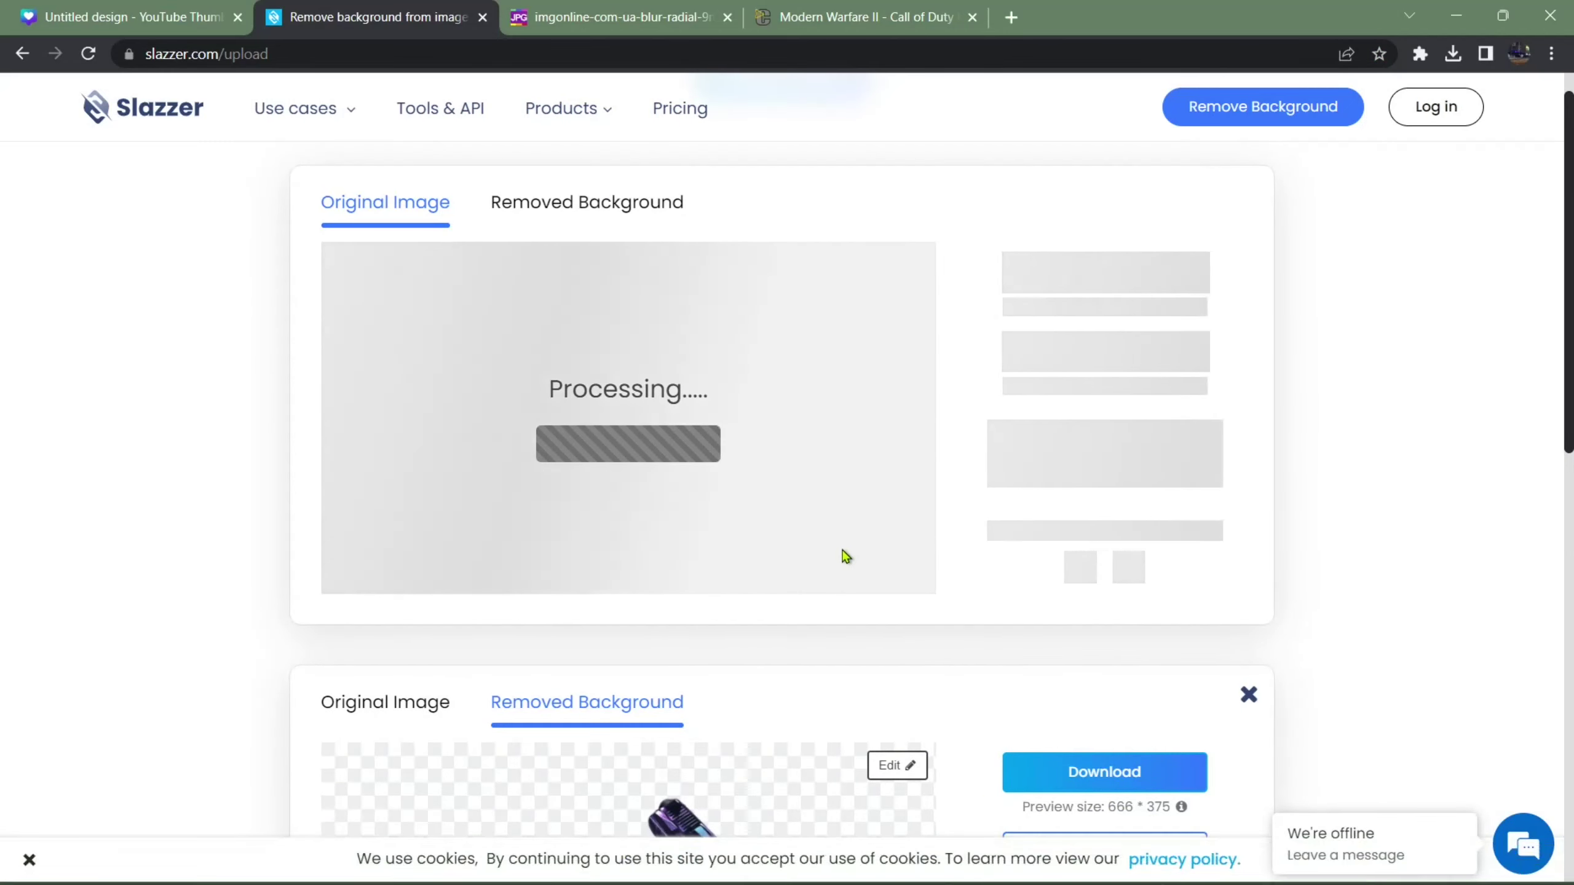
scroll(892, 573, "down", 5)
key("ctrl+v")
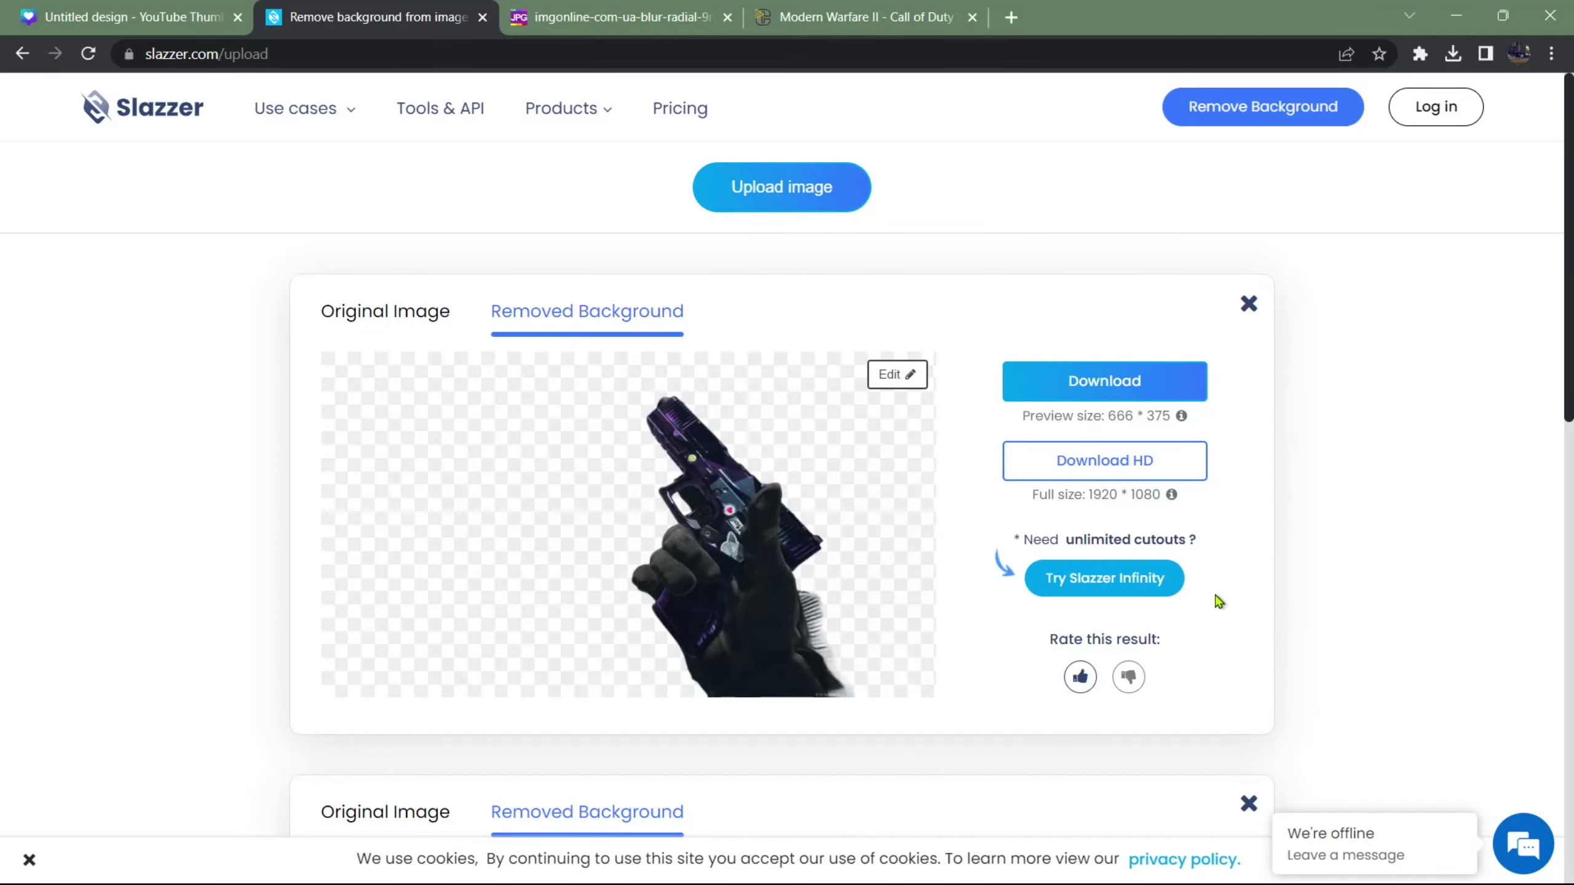
Step: Compare the new pistol cutout with the earlier cutout that includes the magazine
scroll(1053, 483, "down", 3)
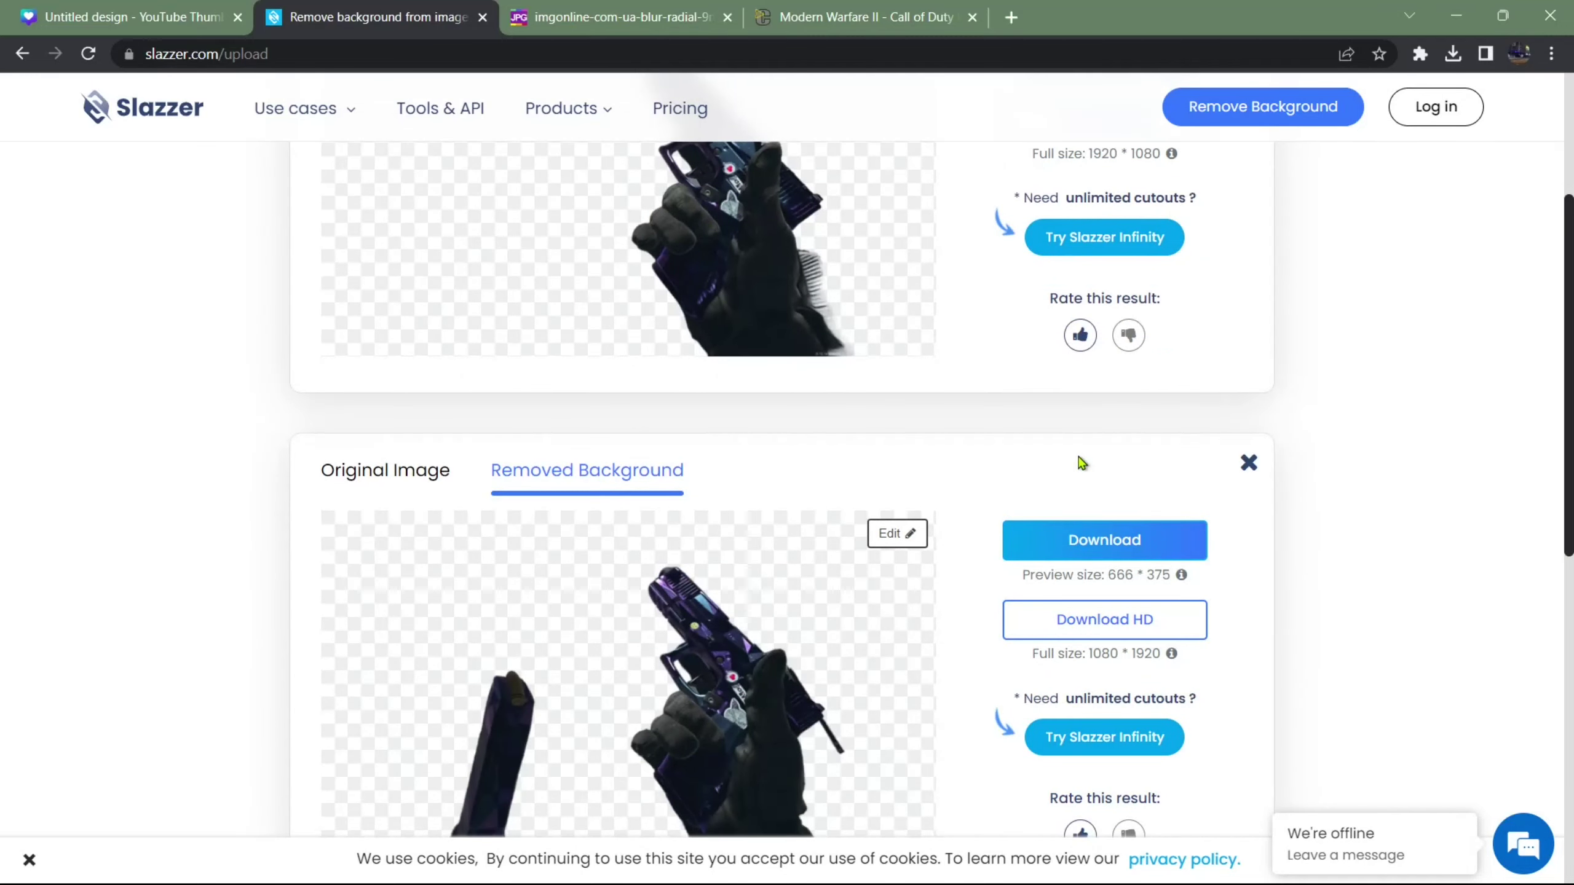
scroll(1081, 463, "up", 1)
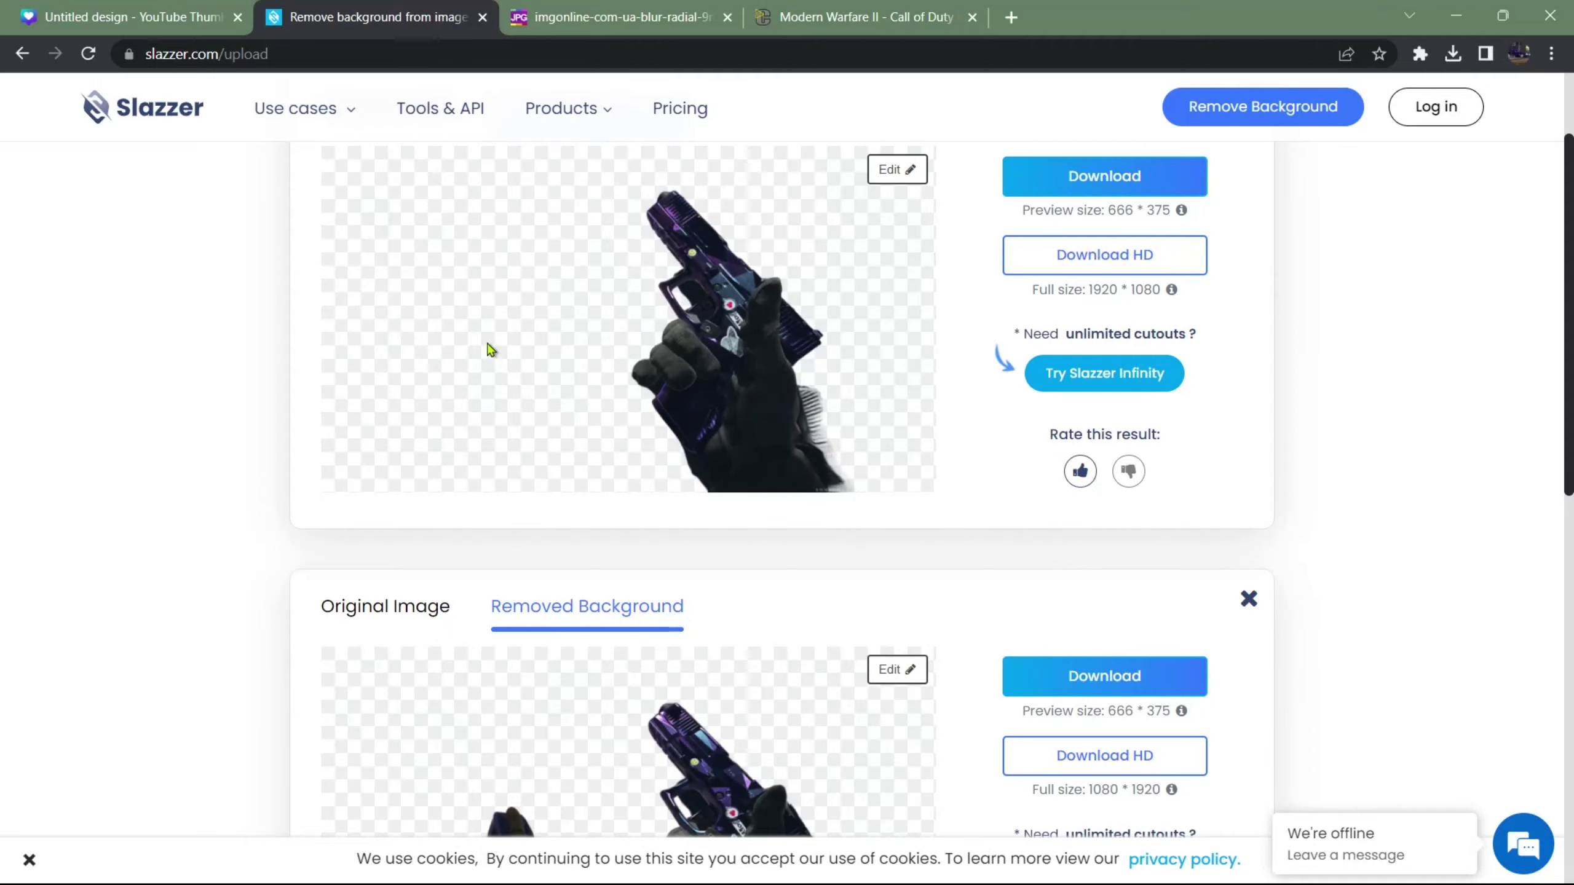
scroll(710, 355, "up", 2)
scroll(719, 403, "down", 6)
scroll(732, 444, "up", 6)
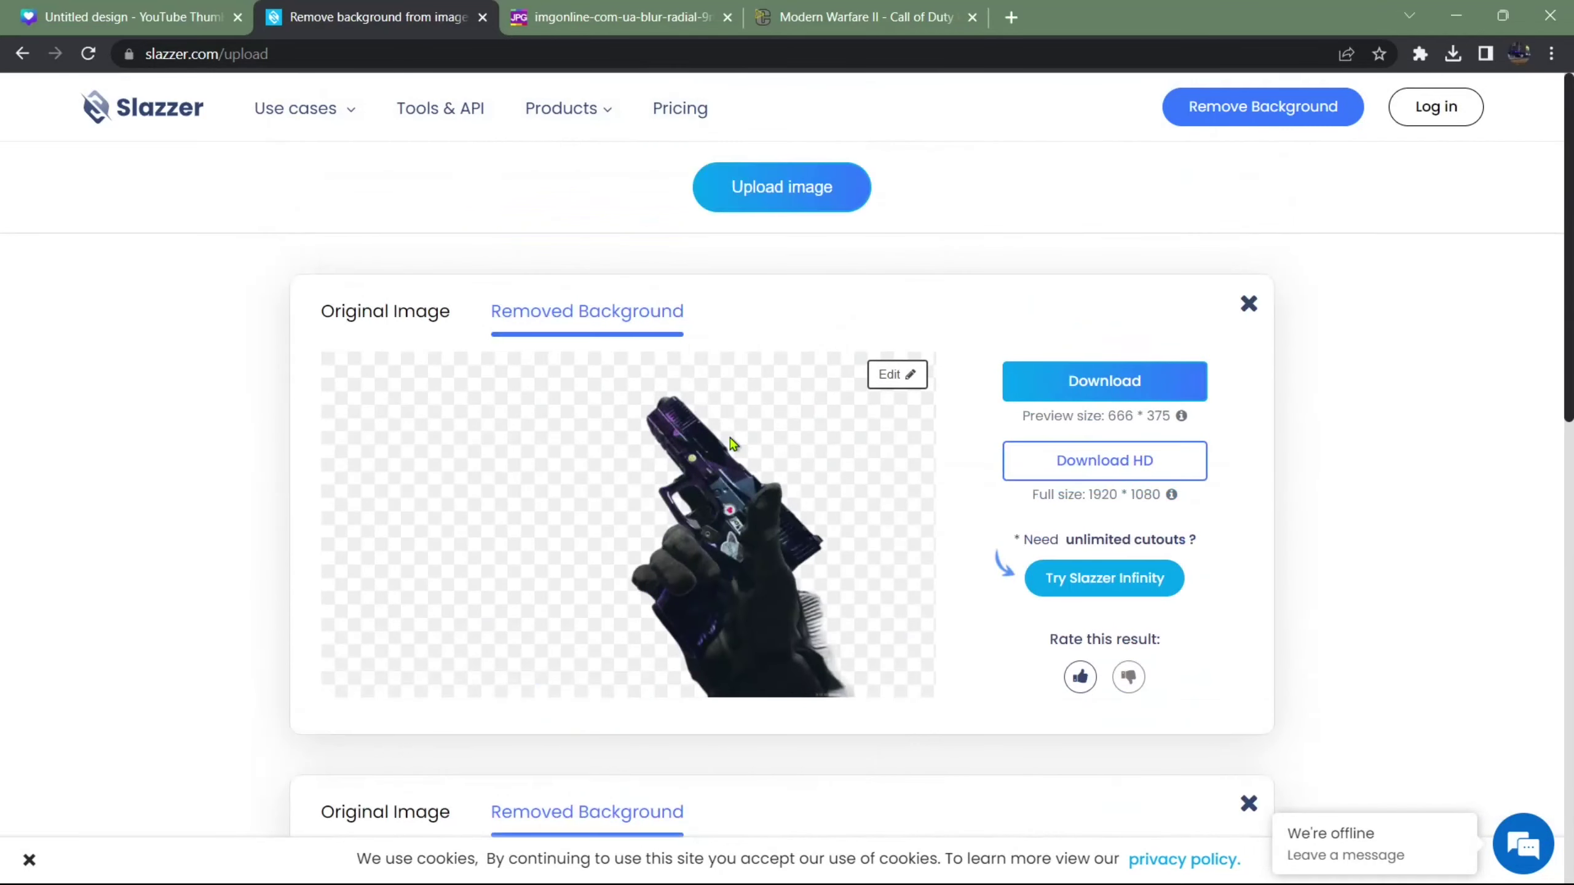
scroll(733, 443, "down", 5)
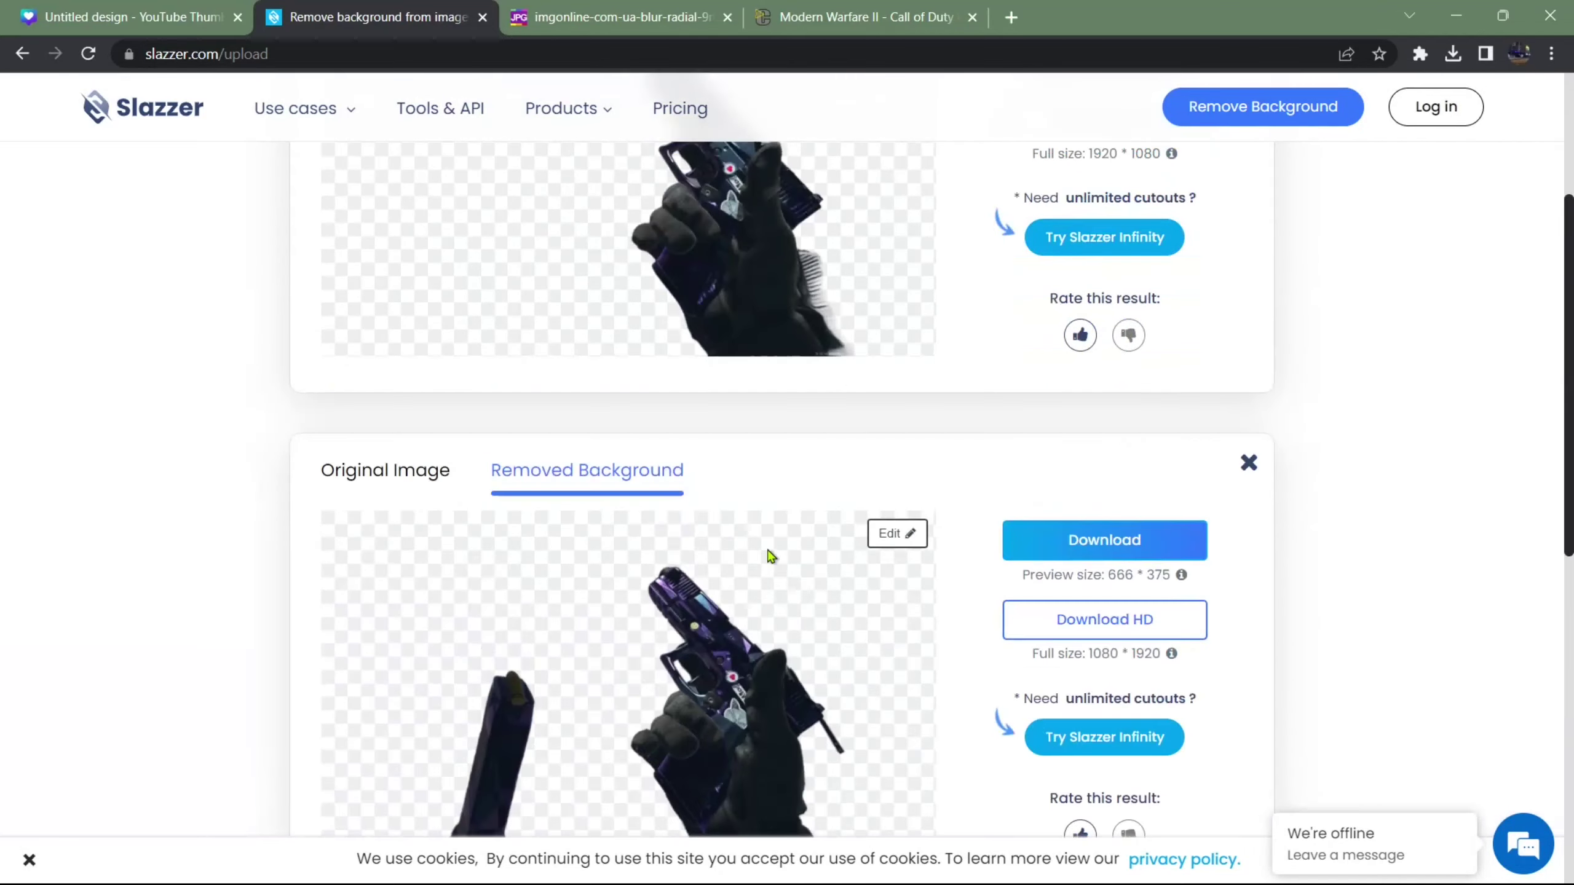
right_click(616, 621)
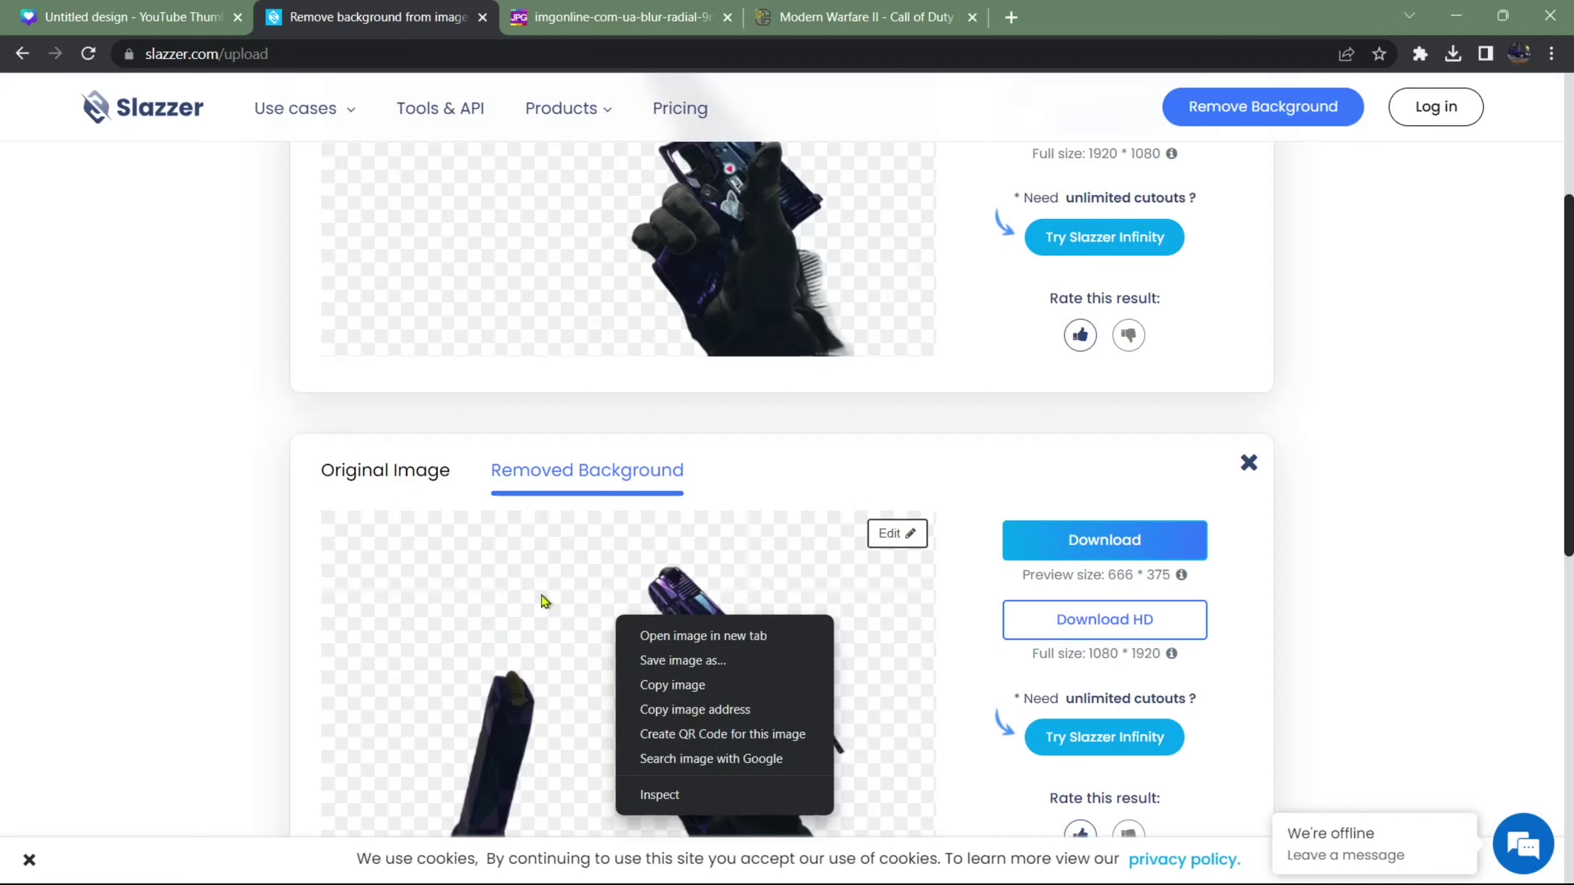
right_click(479, 662)
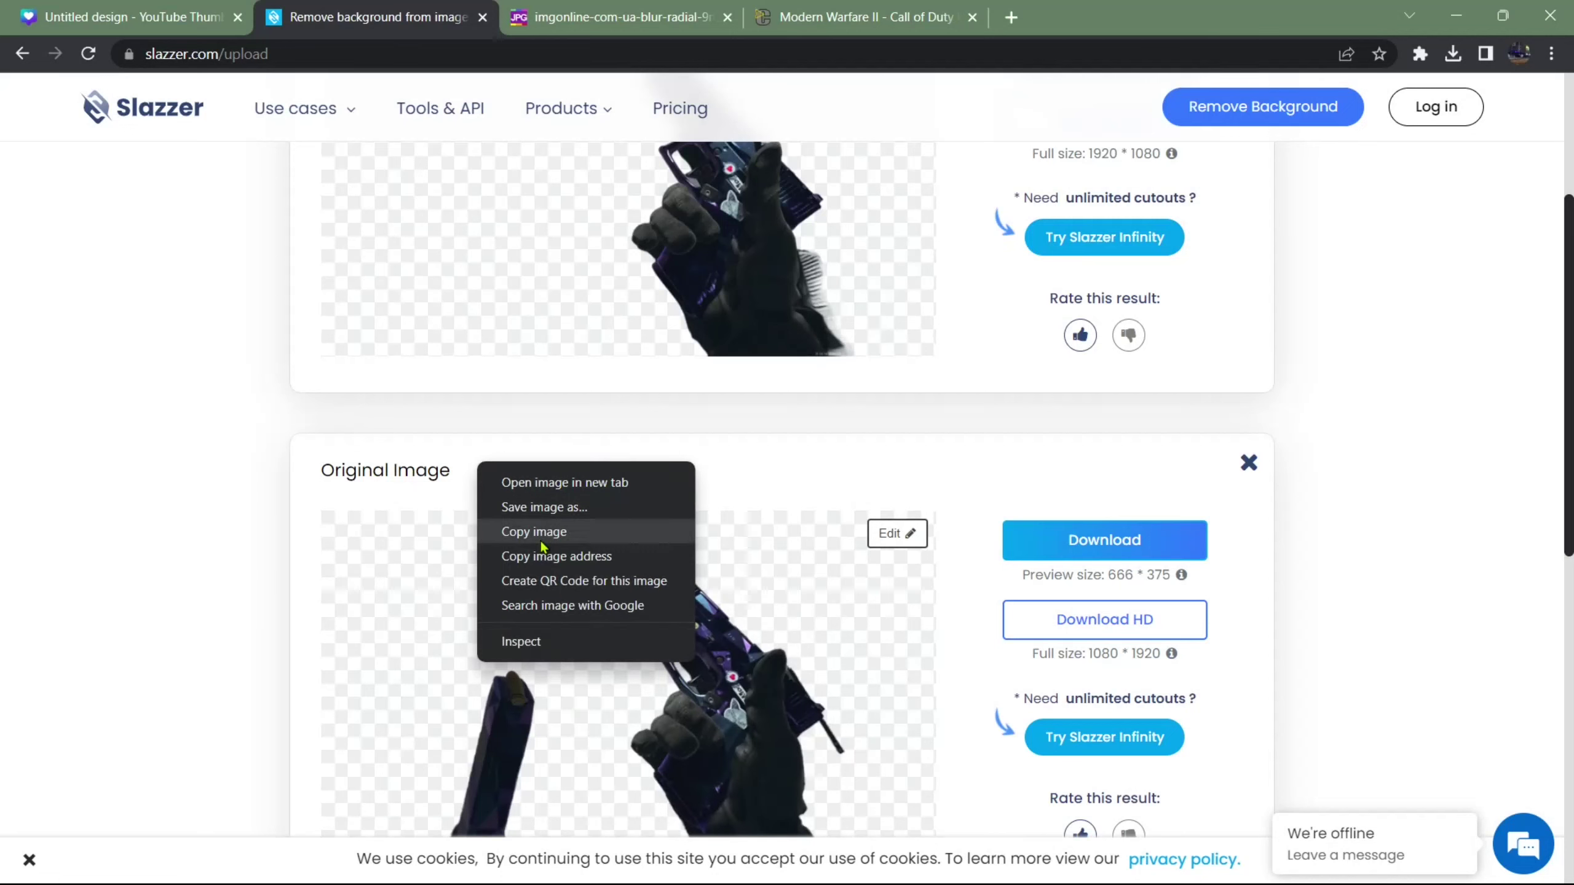
left_click(271, 561)
left_click(28, 9)
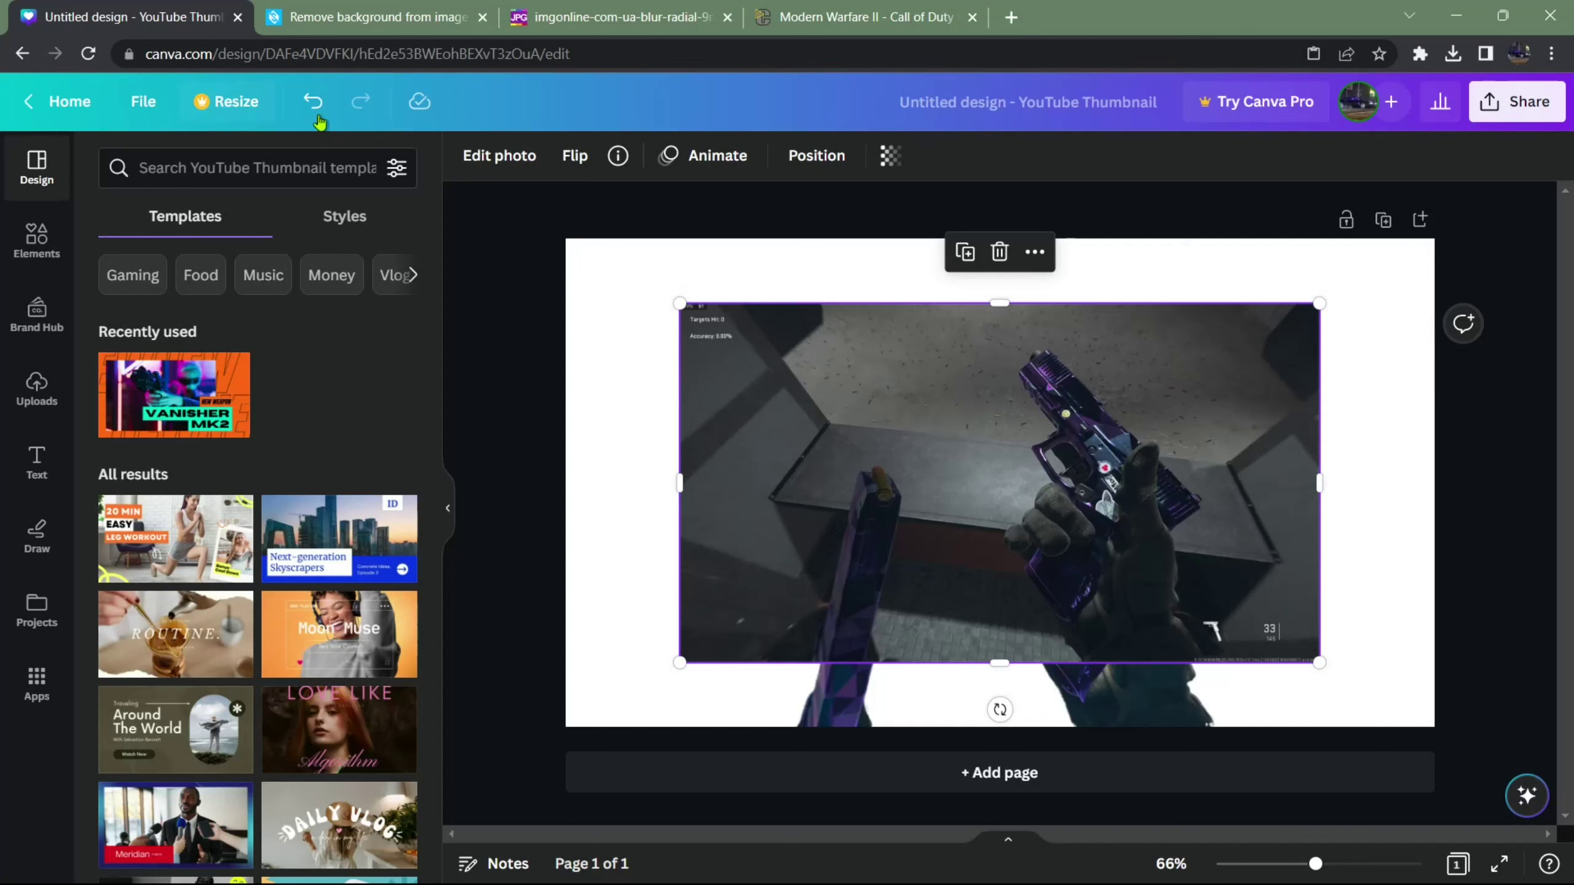
left_click(661, 398)
left_click(831, 396)
key("ctrl+shift+Tab")
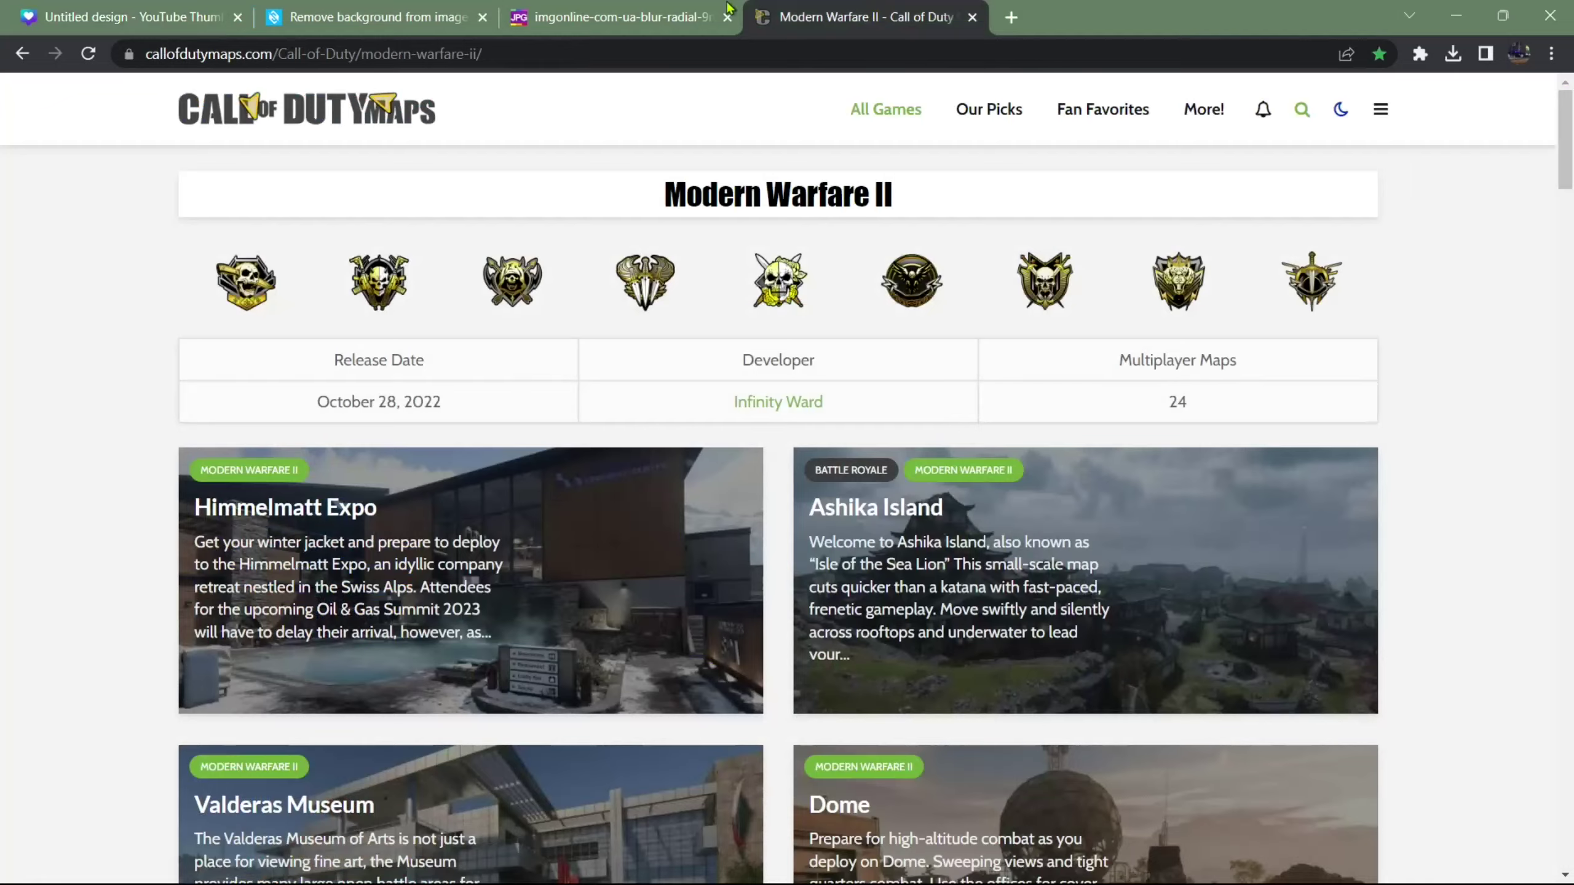
key("ctrl+shift+Tab")
key("ctrl+shift+Tab")
Step: Copy the earlier Slazzer cutout with the magazine and replace the pasted game screenshot on the Canva page with it
right_click(544, 656)
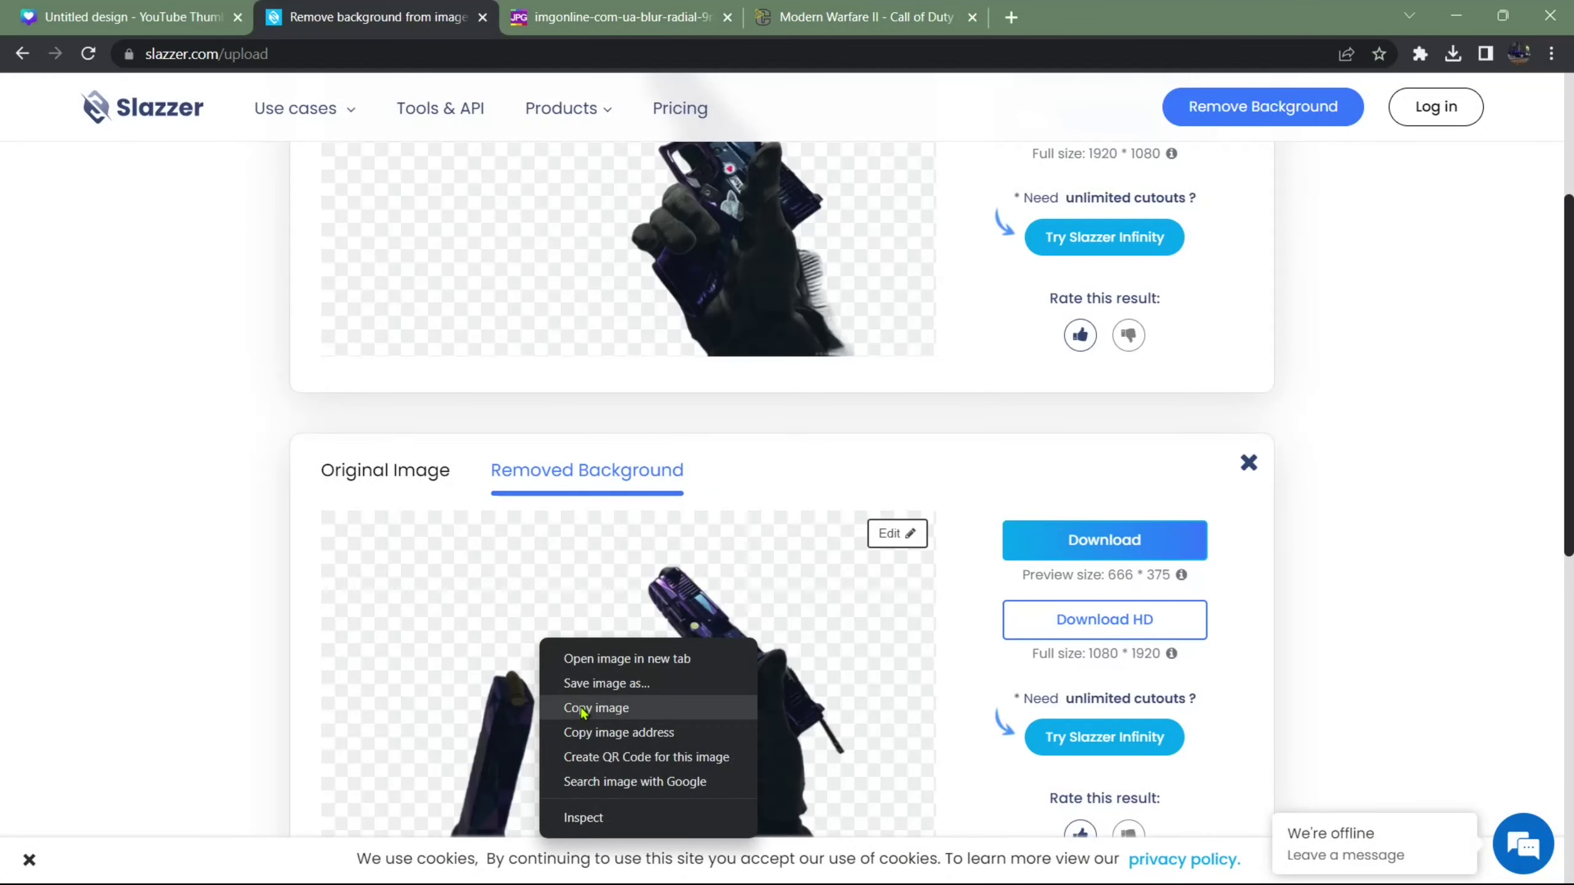
left_click(579, 707)
key("ctrl+shift+Tab")
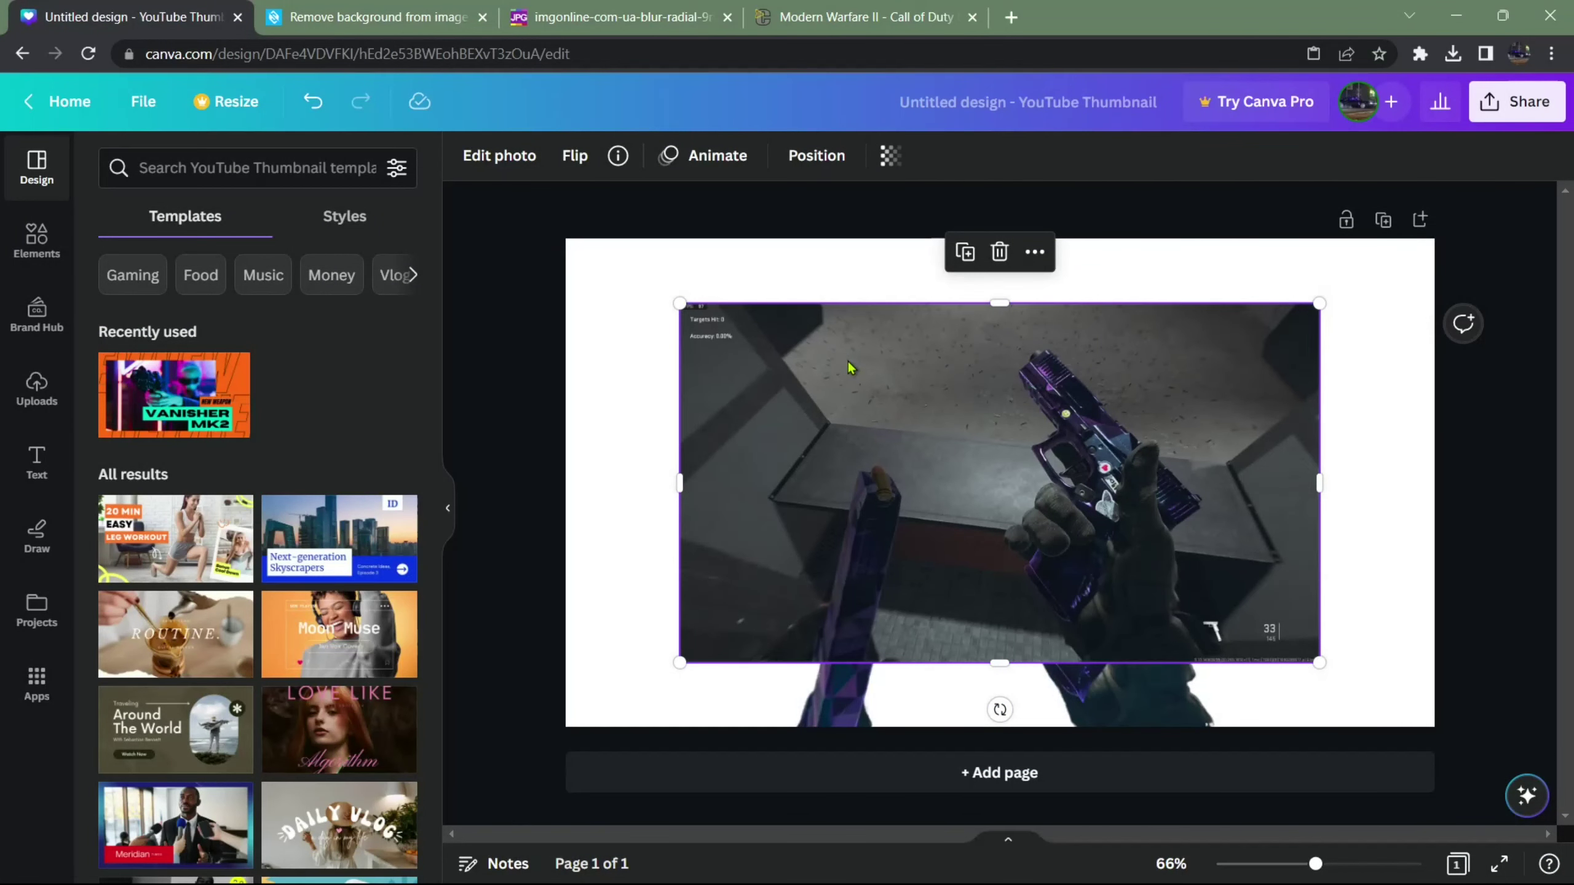
key("Delete")
right_click(689, 291)
left_click(706, 355)
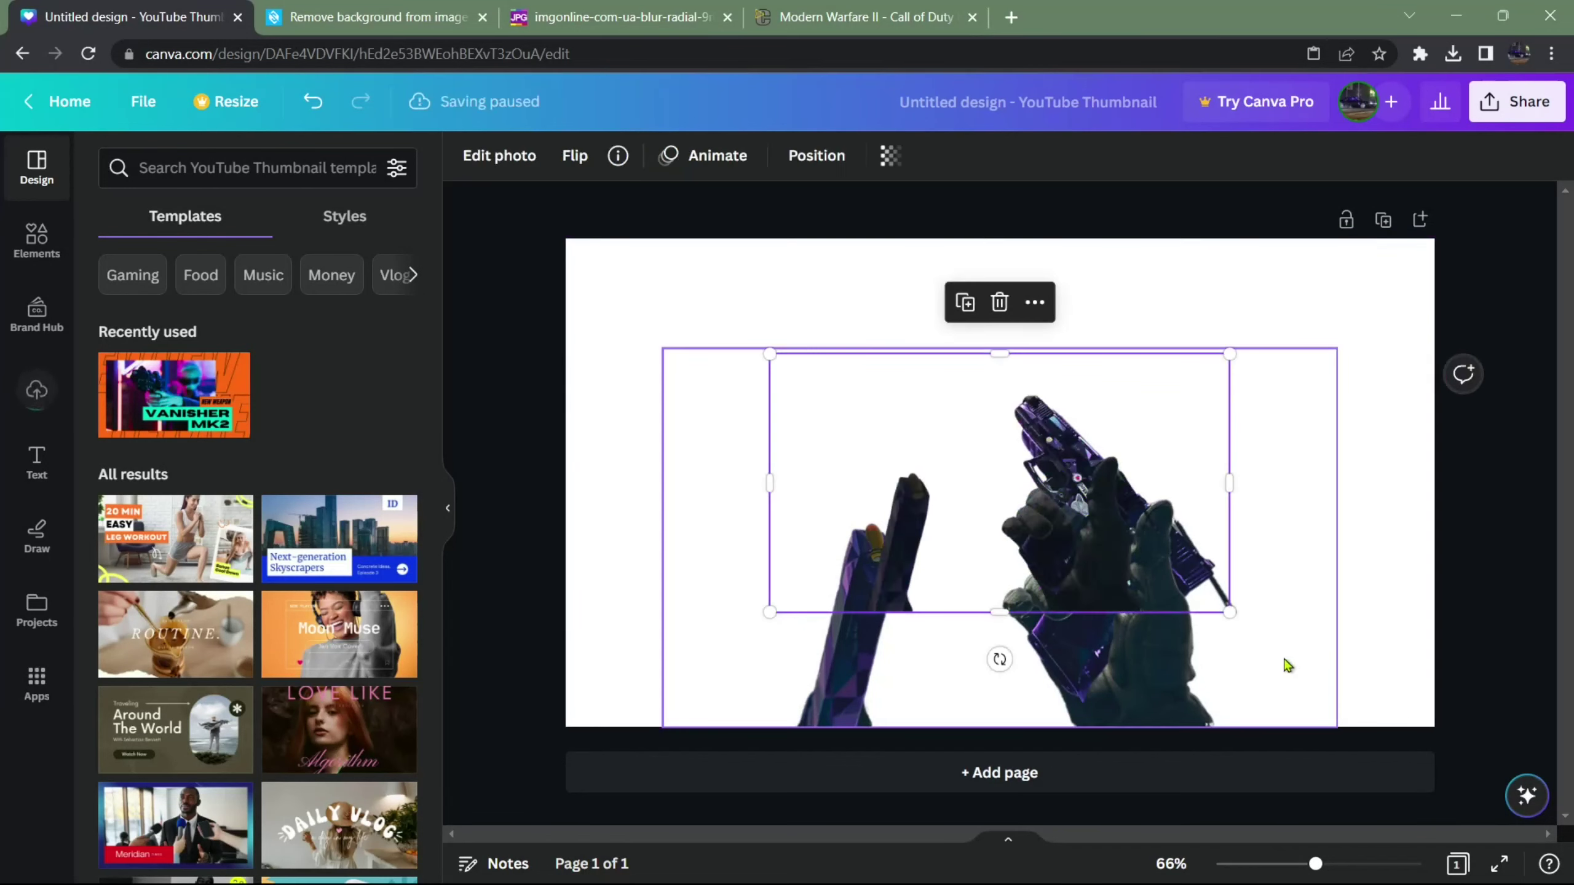
Step: Move the small unedited cutout to the upper-left area of the page, and delete it after comparing it with the large one
left_click_drag(833, 356, 603, 250)
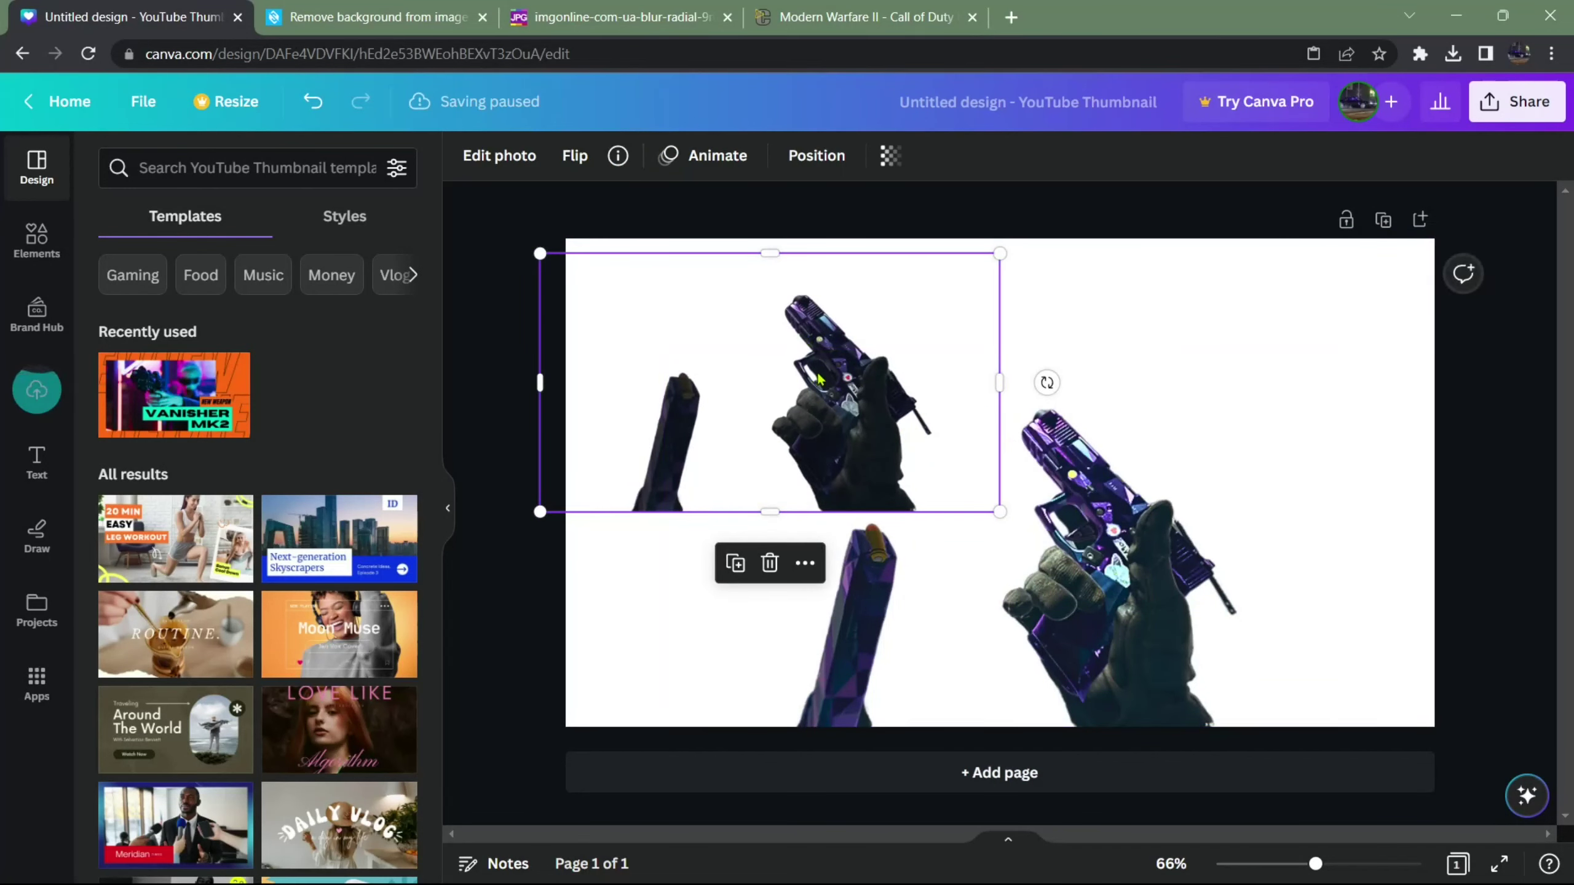
mouse_move(823, 355)
left_mouse_down()
mouse_move(925, 381)
mouse_move(841, 370)
left_mouse_up()
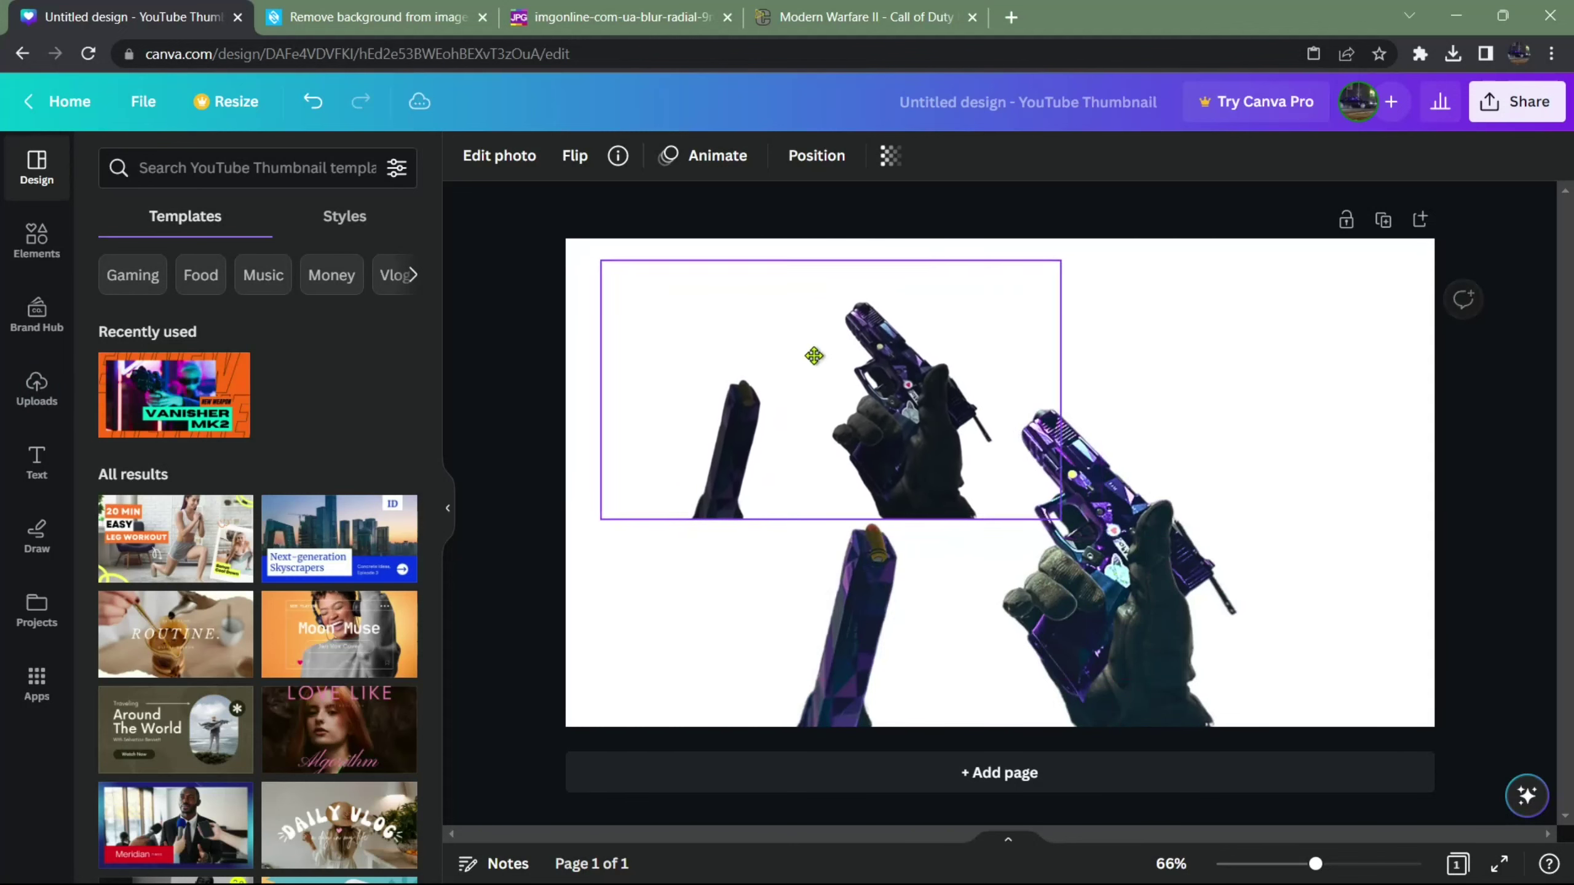
key("Delete")
Step: Examine the large pistol cutout's photo effects and its white balance, light and color adjustment settings
left_click(1163, 547)
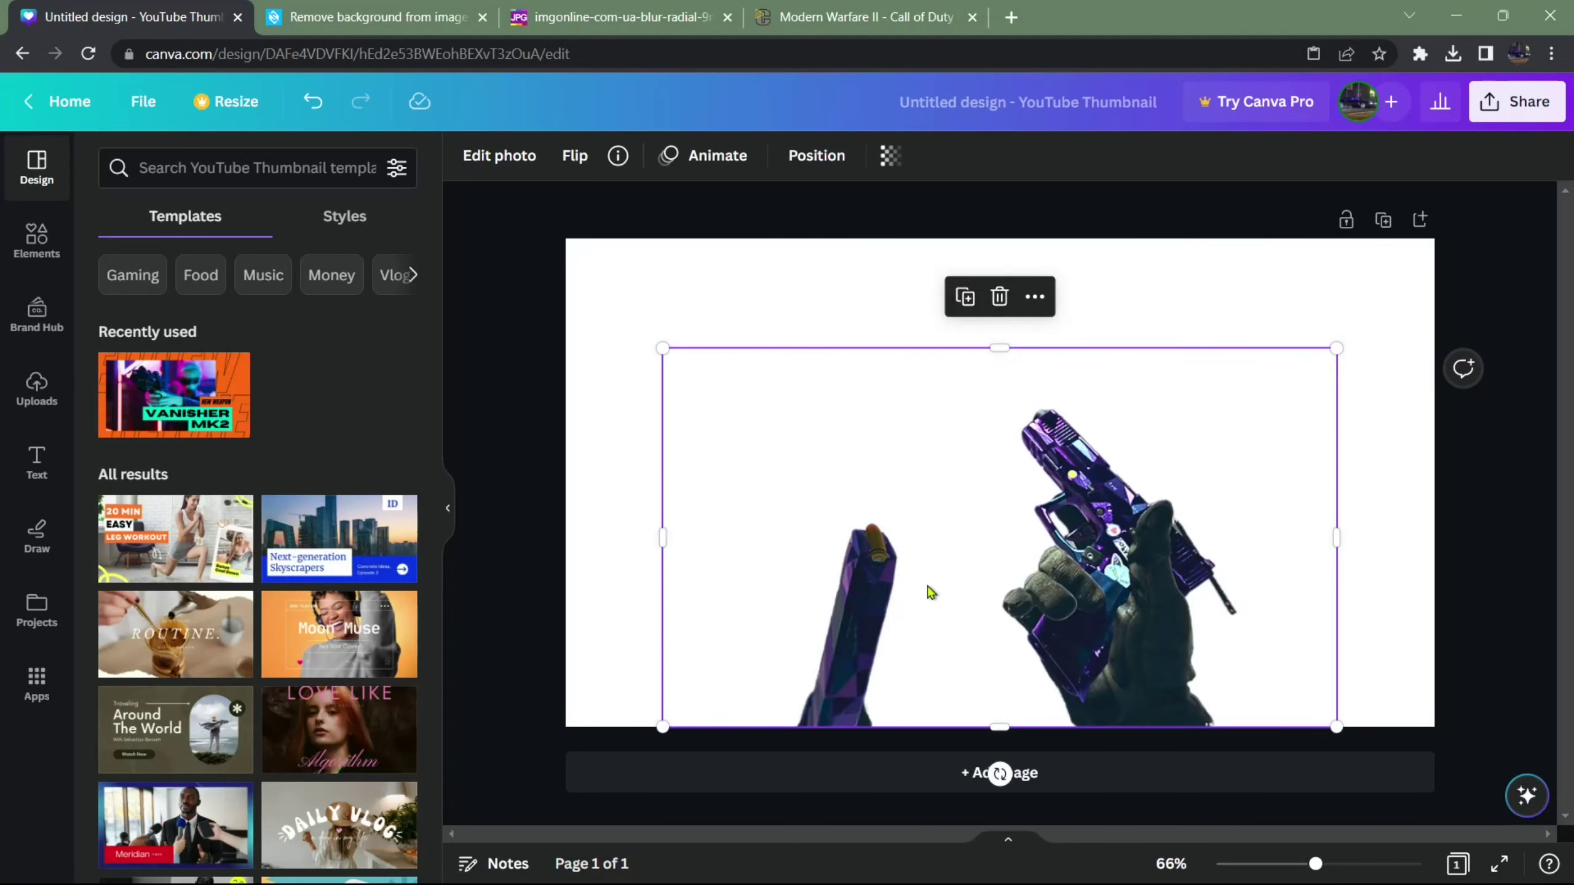
left_click(520, 154)
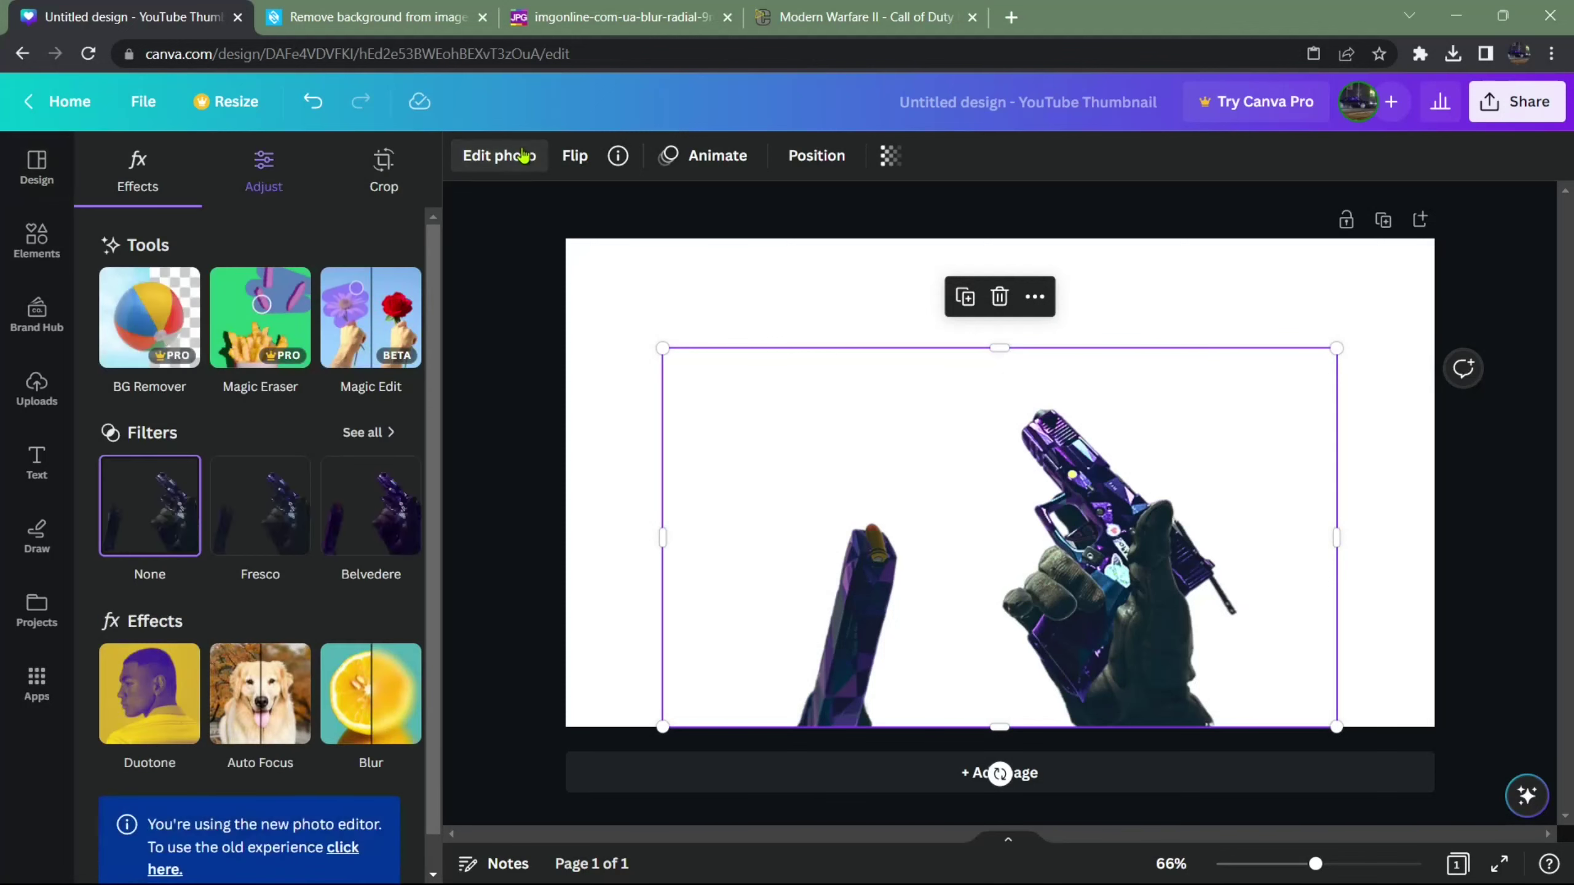
scroll(208, 568, "down", 1)
scroll(236, 453, "up", 1)
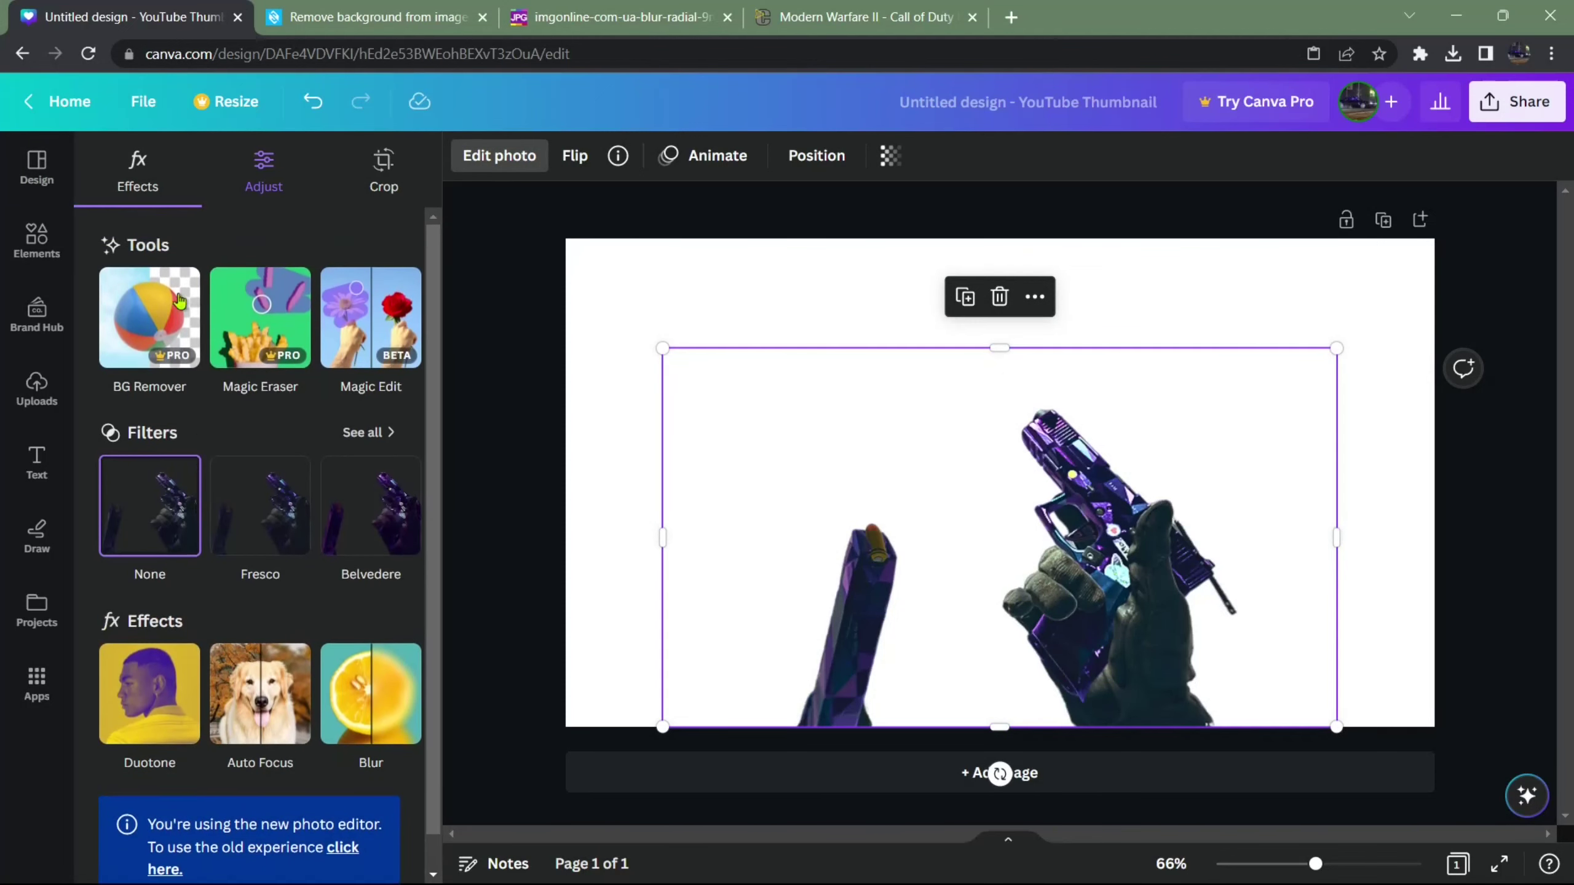
scroll(259, 338, "down", 1)
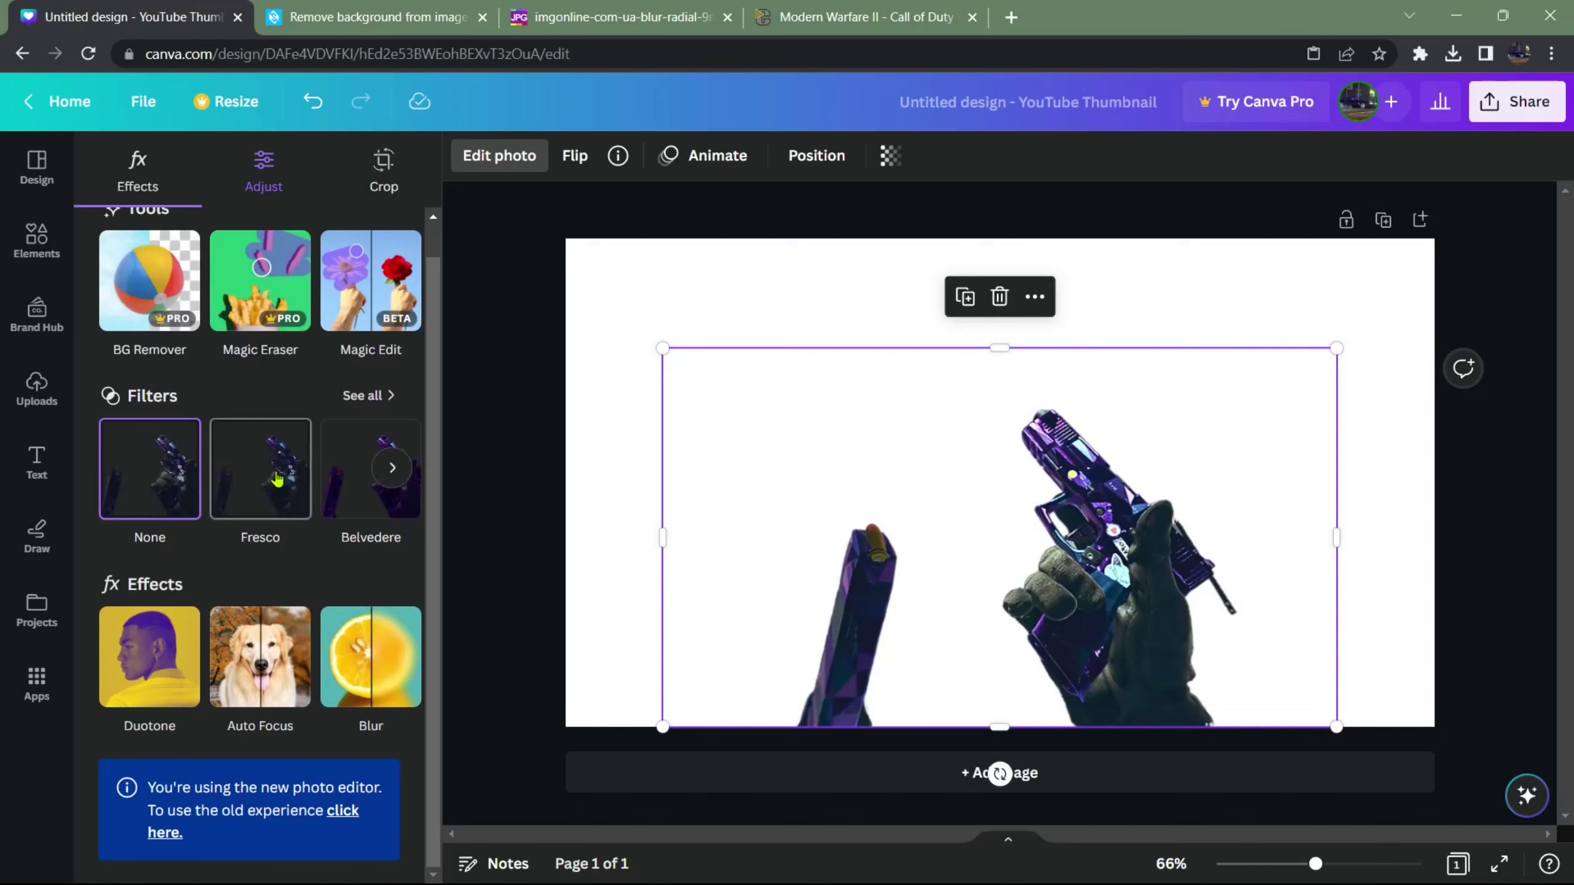
left_click(253, 198)
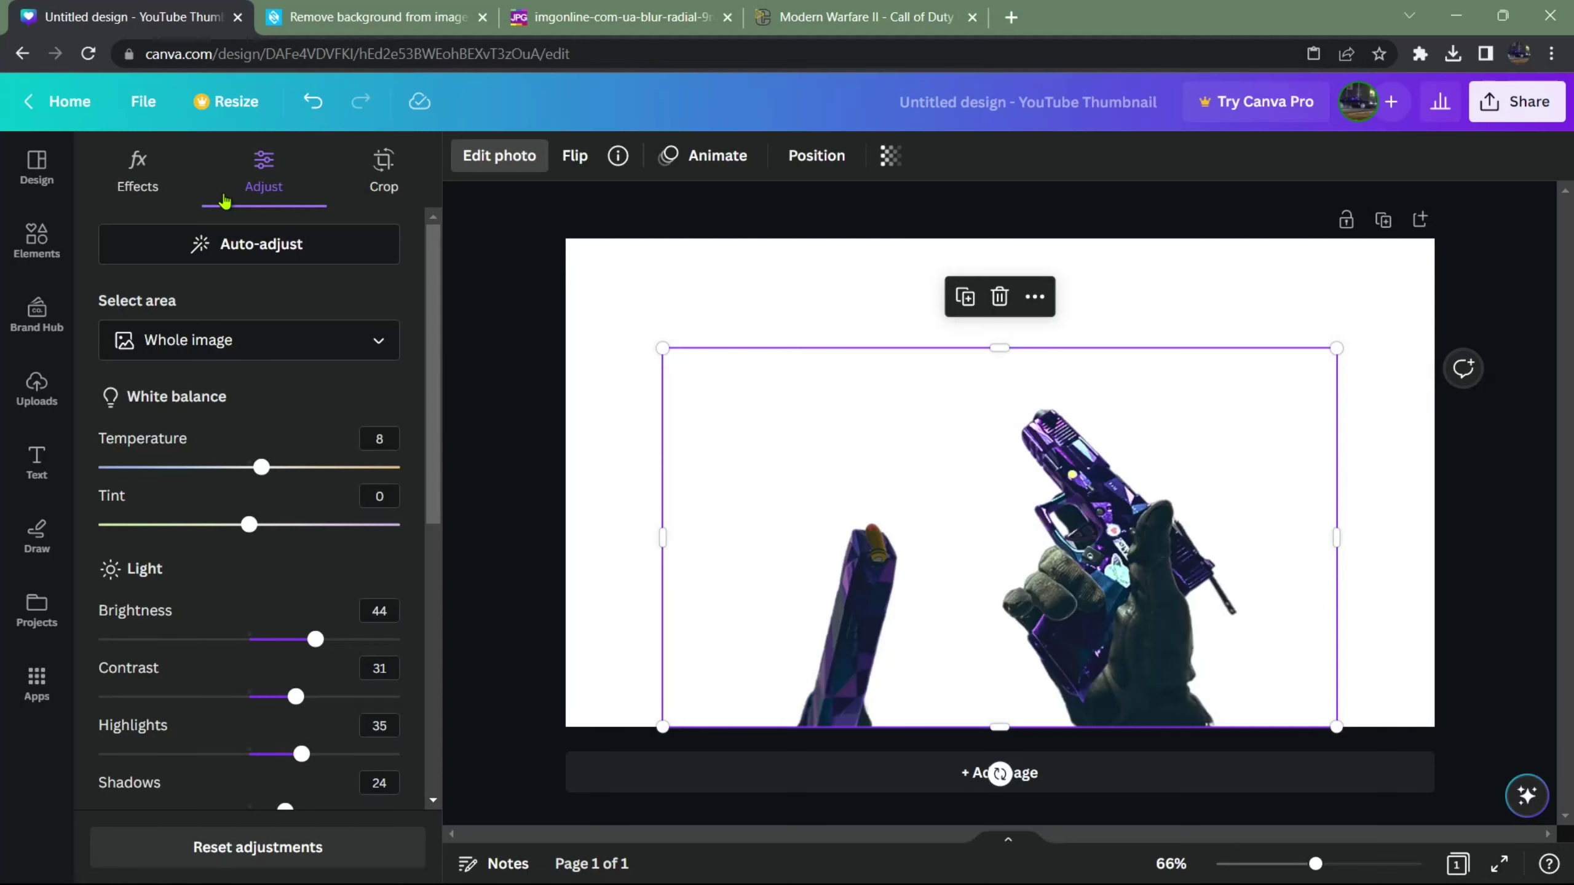
scroll(316, 484, "down", 4)
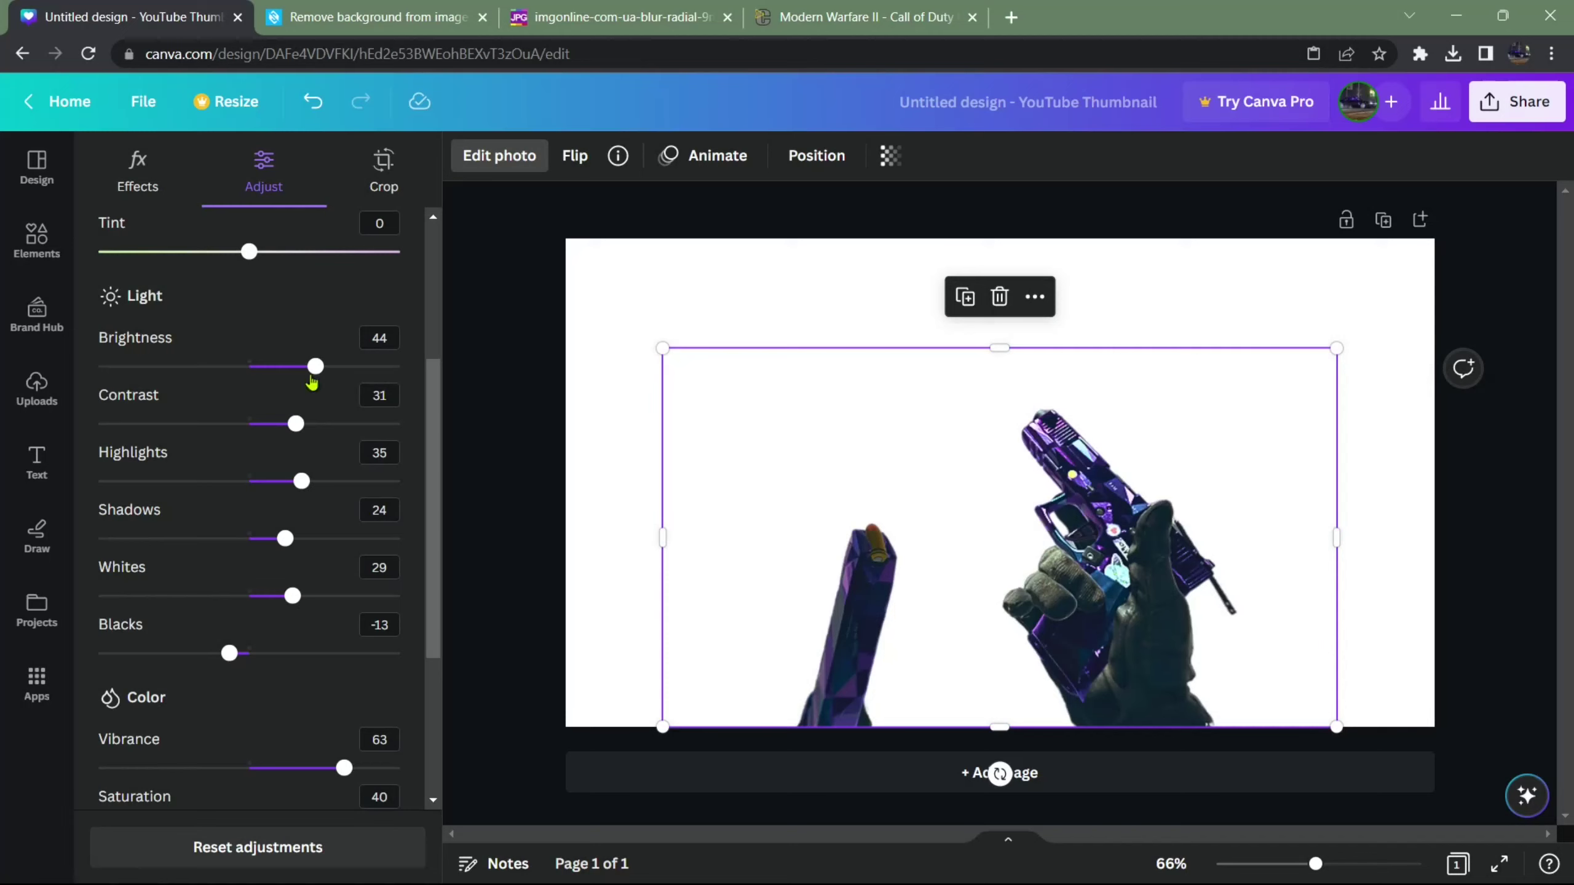
Step: Set the large pistol cutout's saturation to 51 and leave the photo deselected
mouse_move(314, 367)
left_mouse_down()
mouse_move(198, 372)
mouse_move(316, 368)
left_mouse_up()
scroll(264, 573, "down", 4)
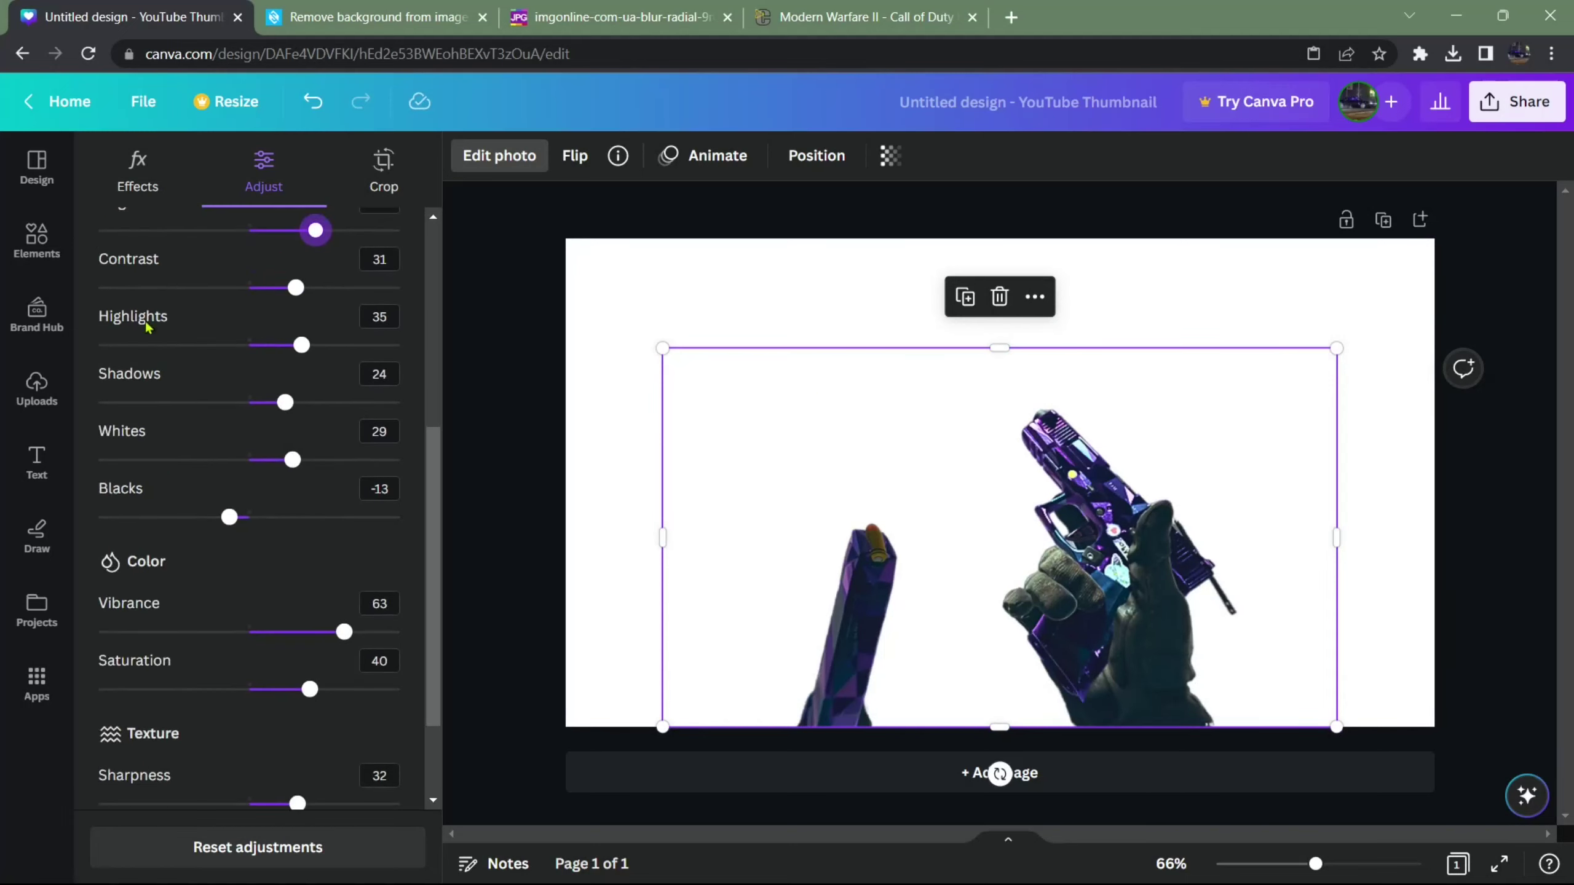
mouse_move(309, 556)
left_mouse_down()
mouse_move(359, 556)
mouse_move(144, 555)
mouse_move(537, 570)
mouse_move(324, 568)
left_mouse_up()
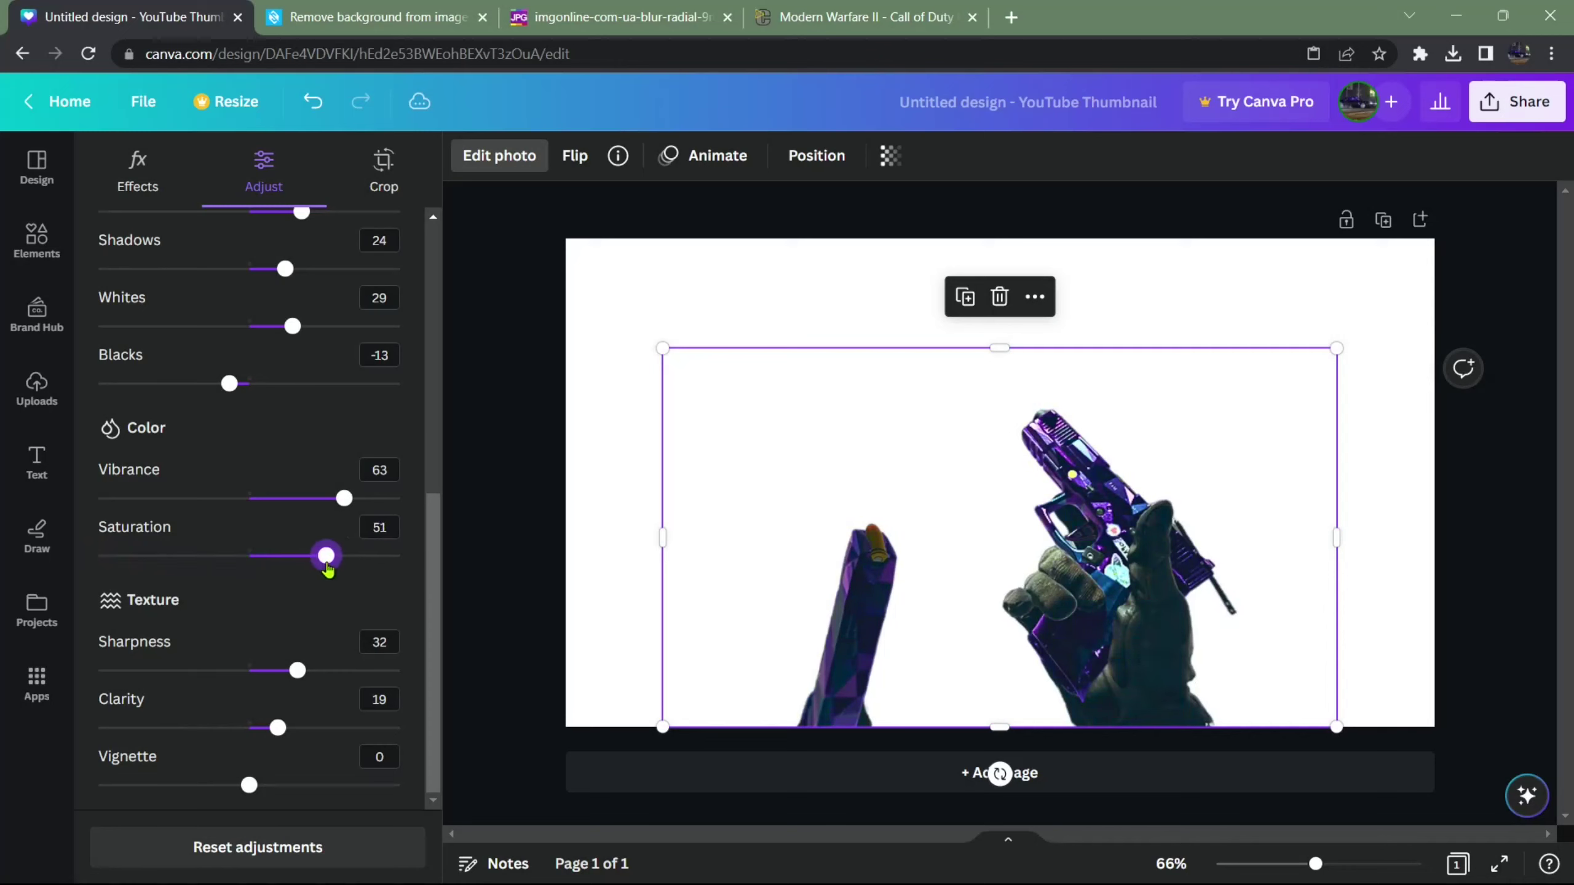
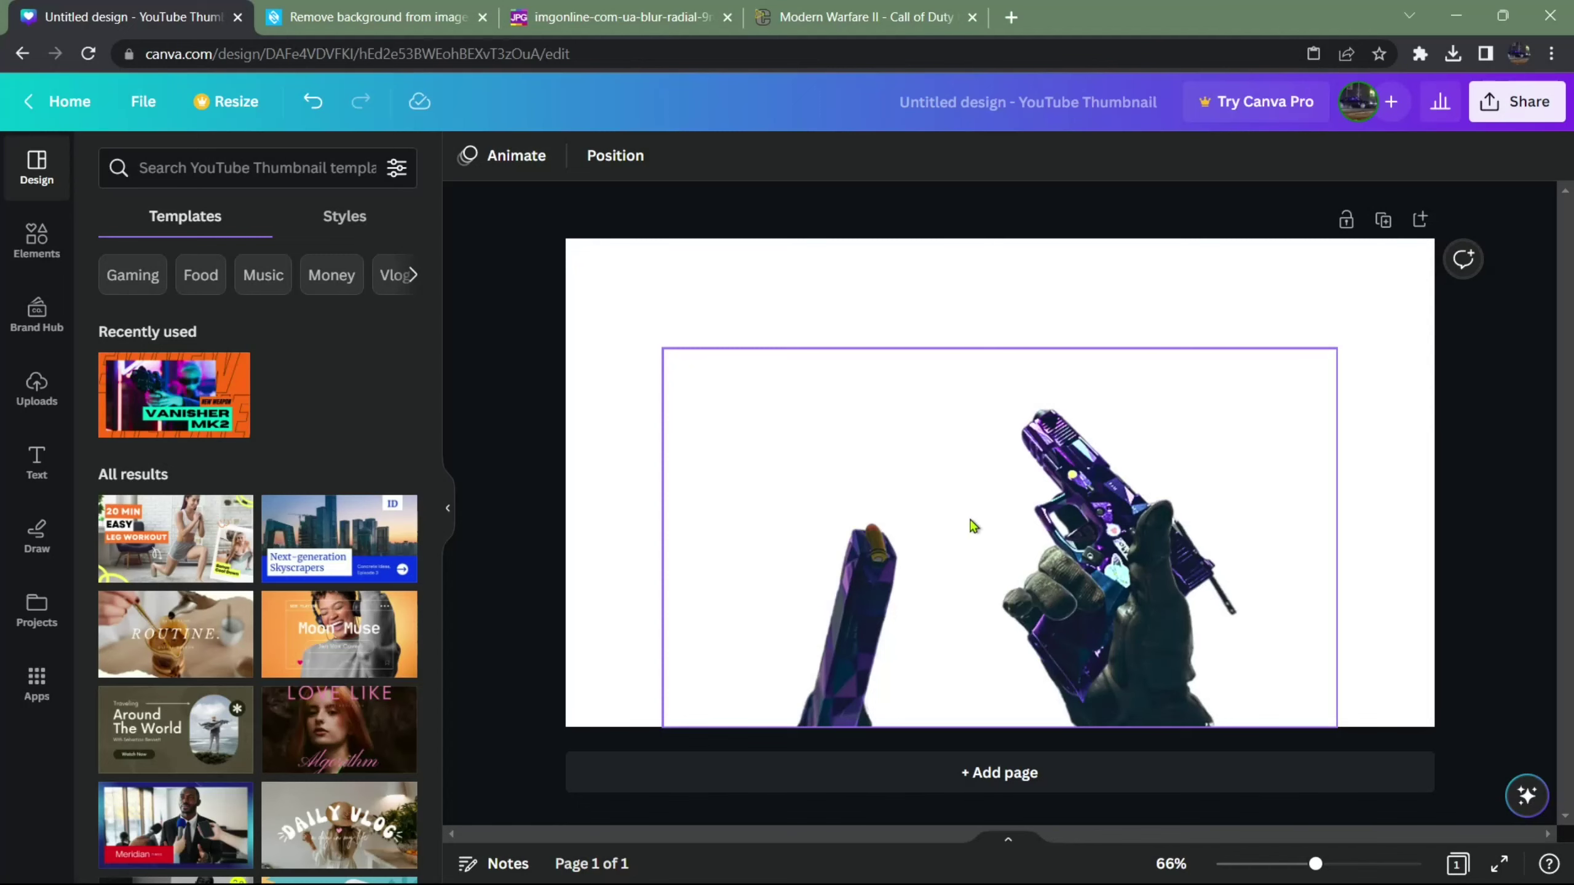
left_click(632, 307)
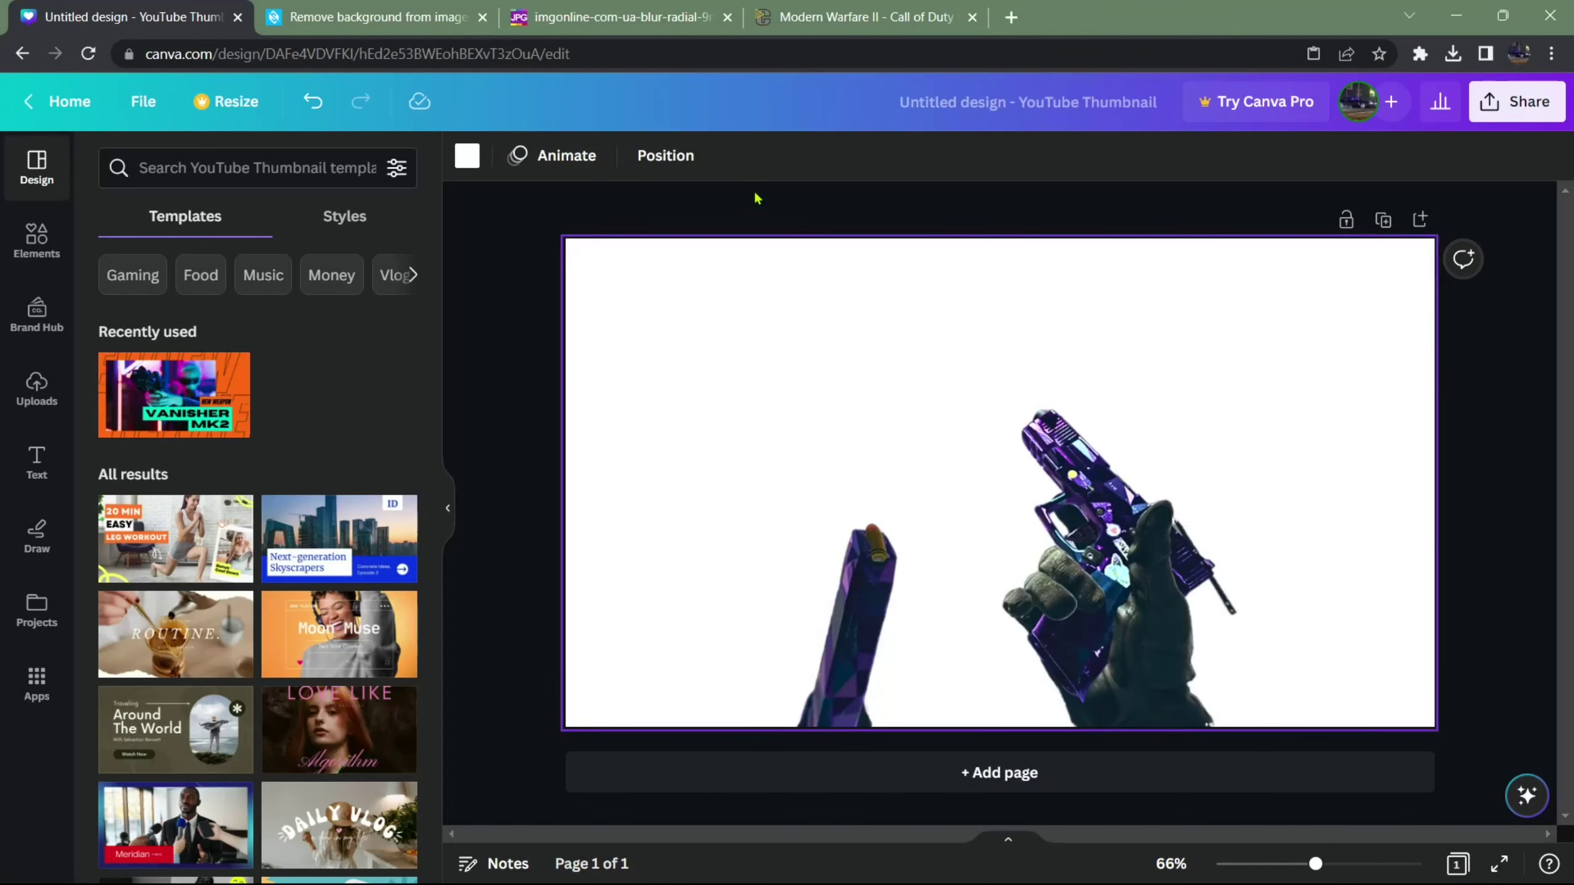
left_click(508, 289)
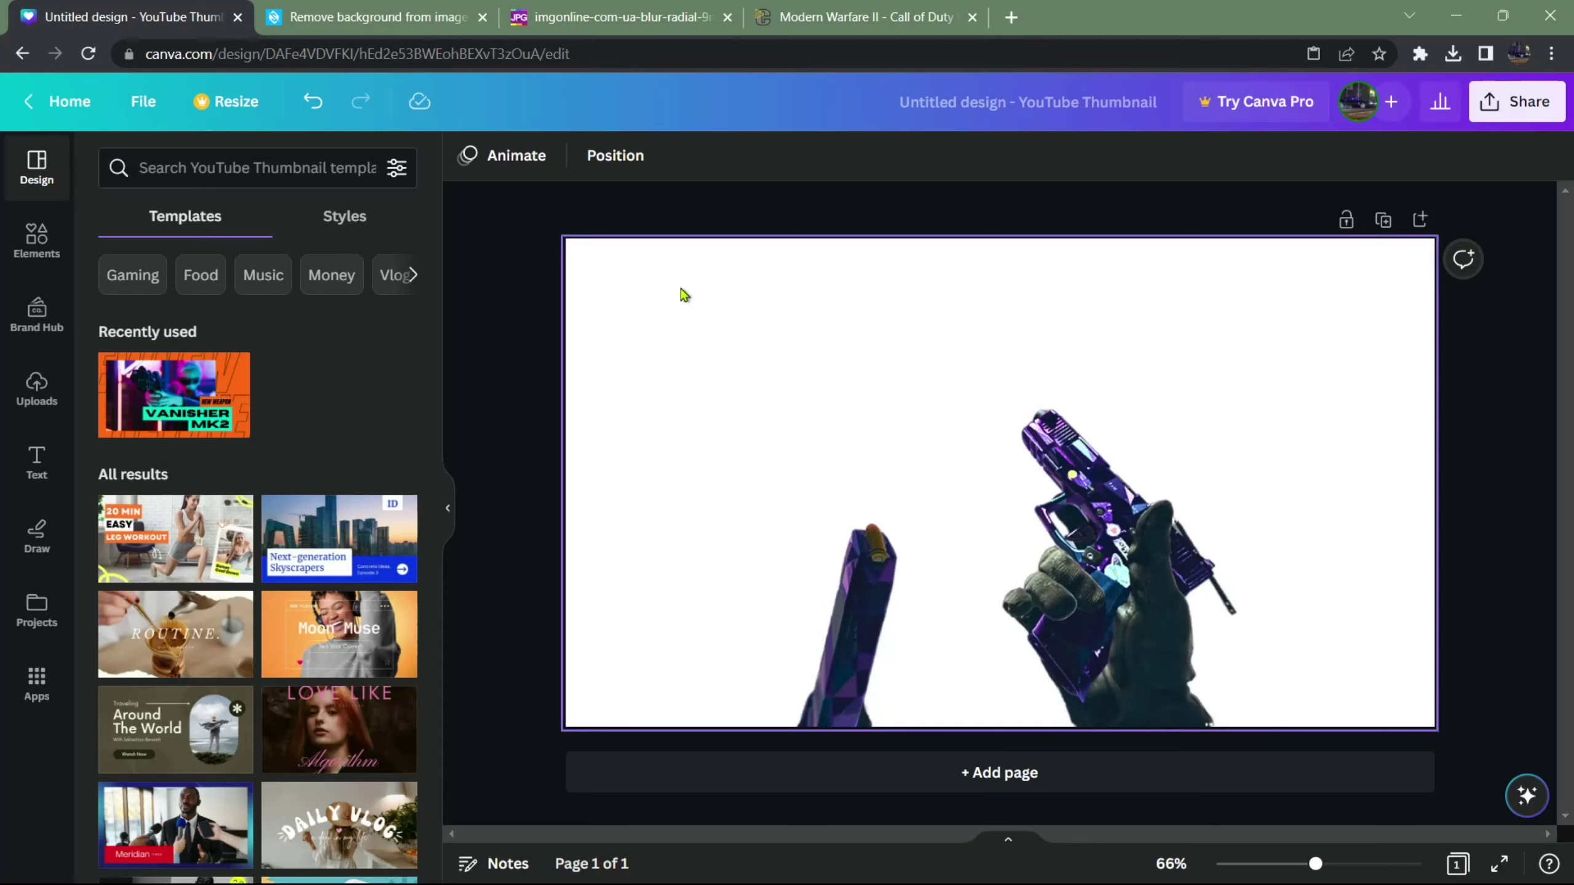
Step: Switch to the Call of Duty Maps page, place its tab ahead of the blurred image's tab, and browse the Modern Warfare II map list
left_click_drag(818, 16, 672, 22)
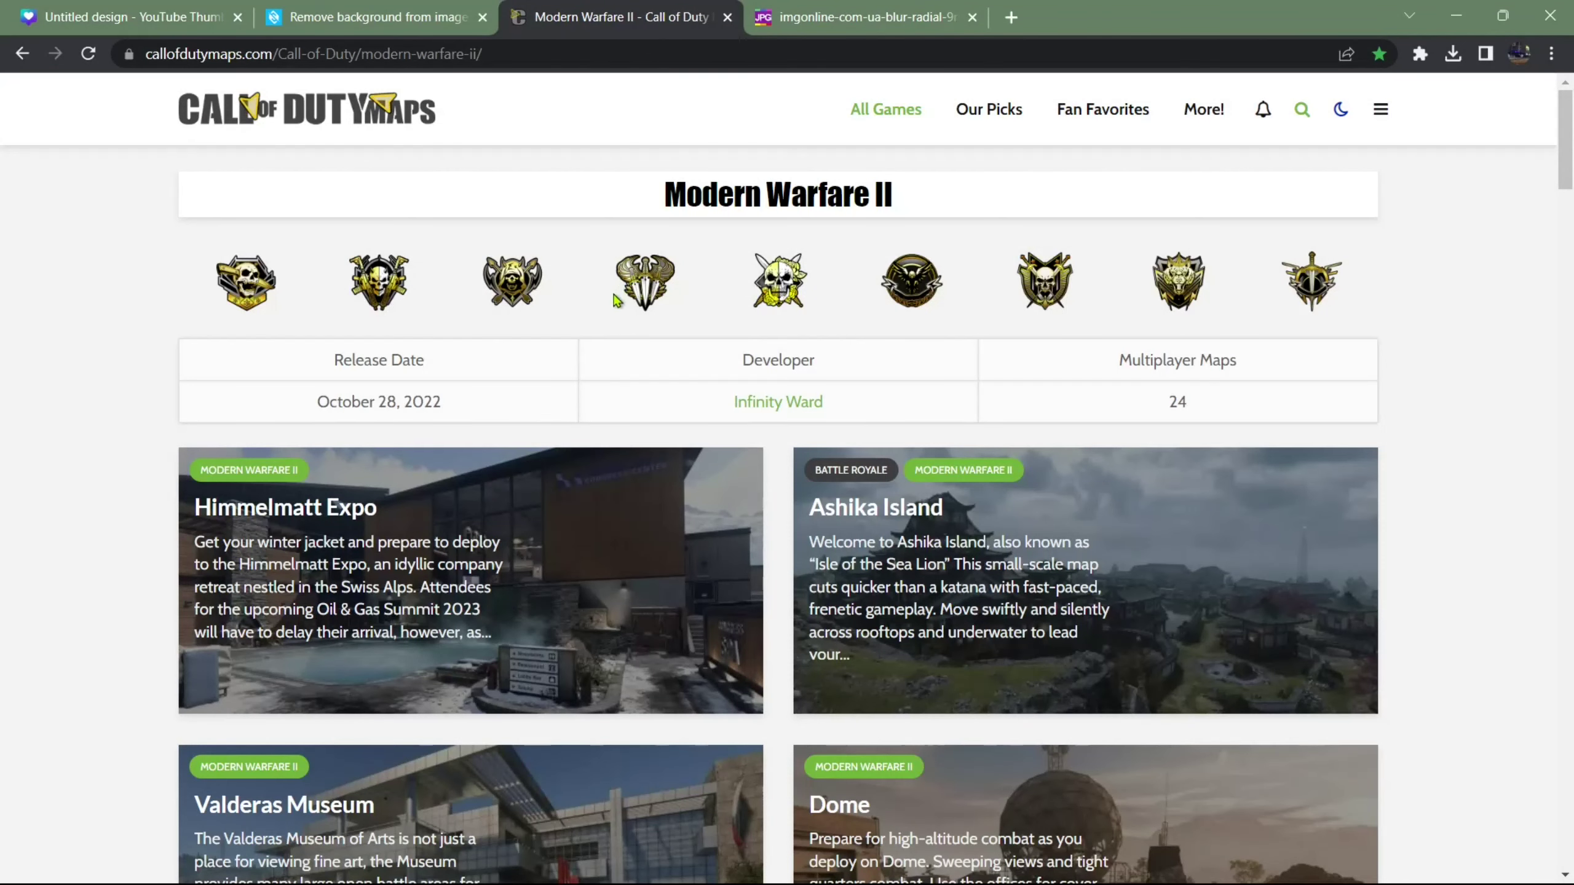
scroll(615, 301, "down", 2)
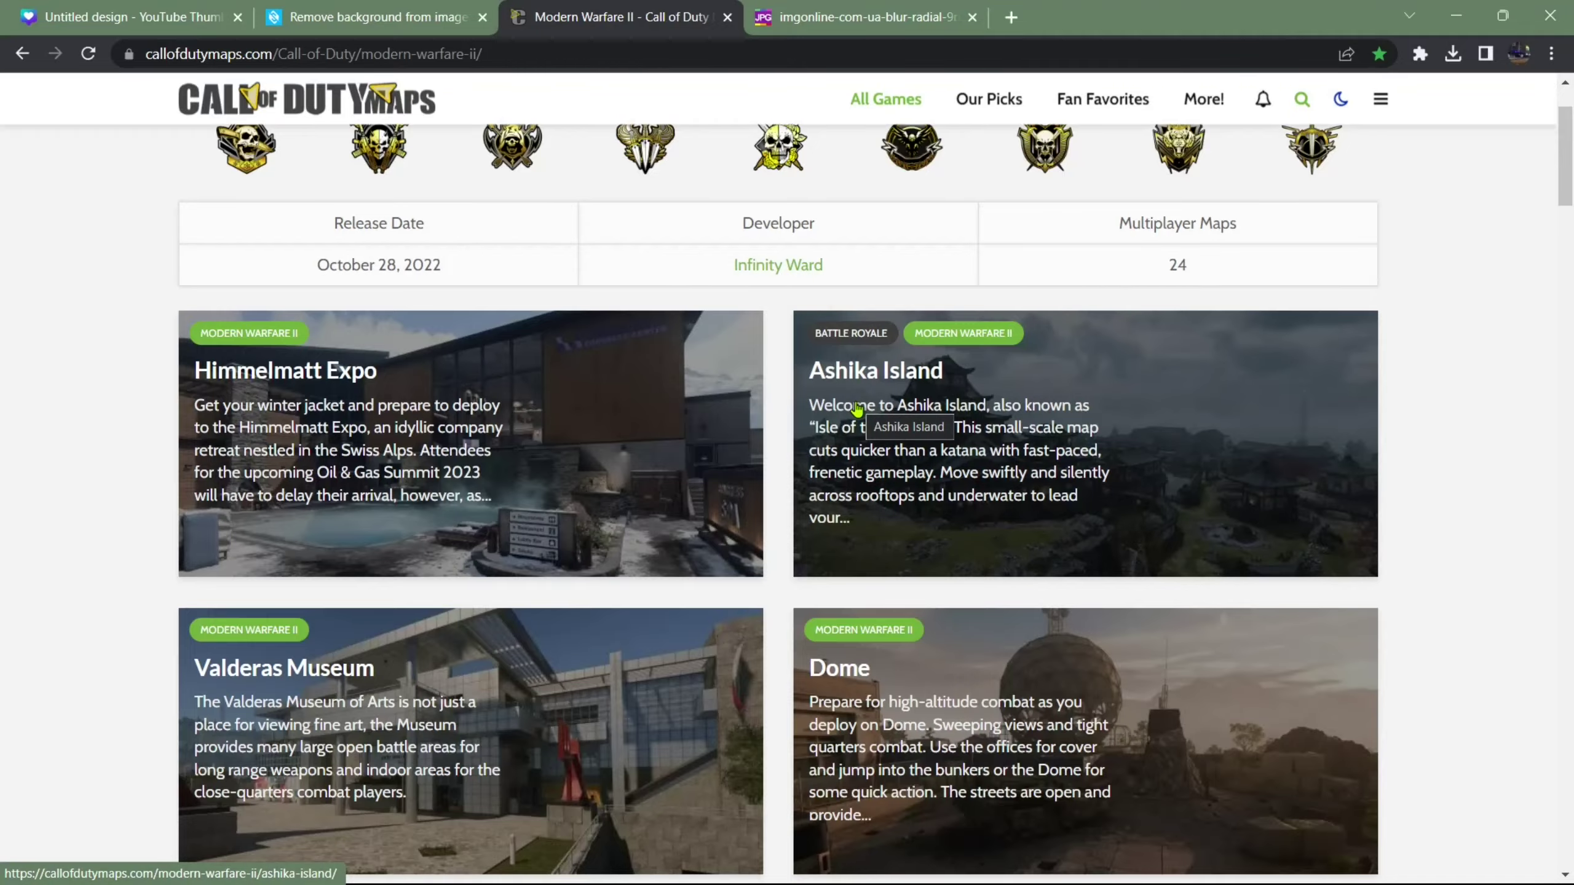
scroll(805, 417, "up", 2)
scroll(749, 428, "down", 20)
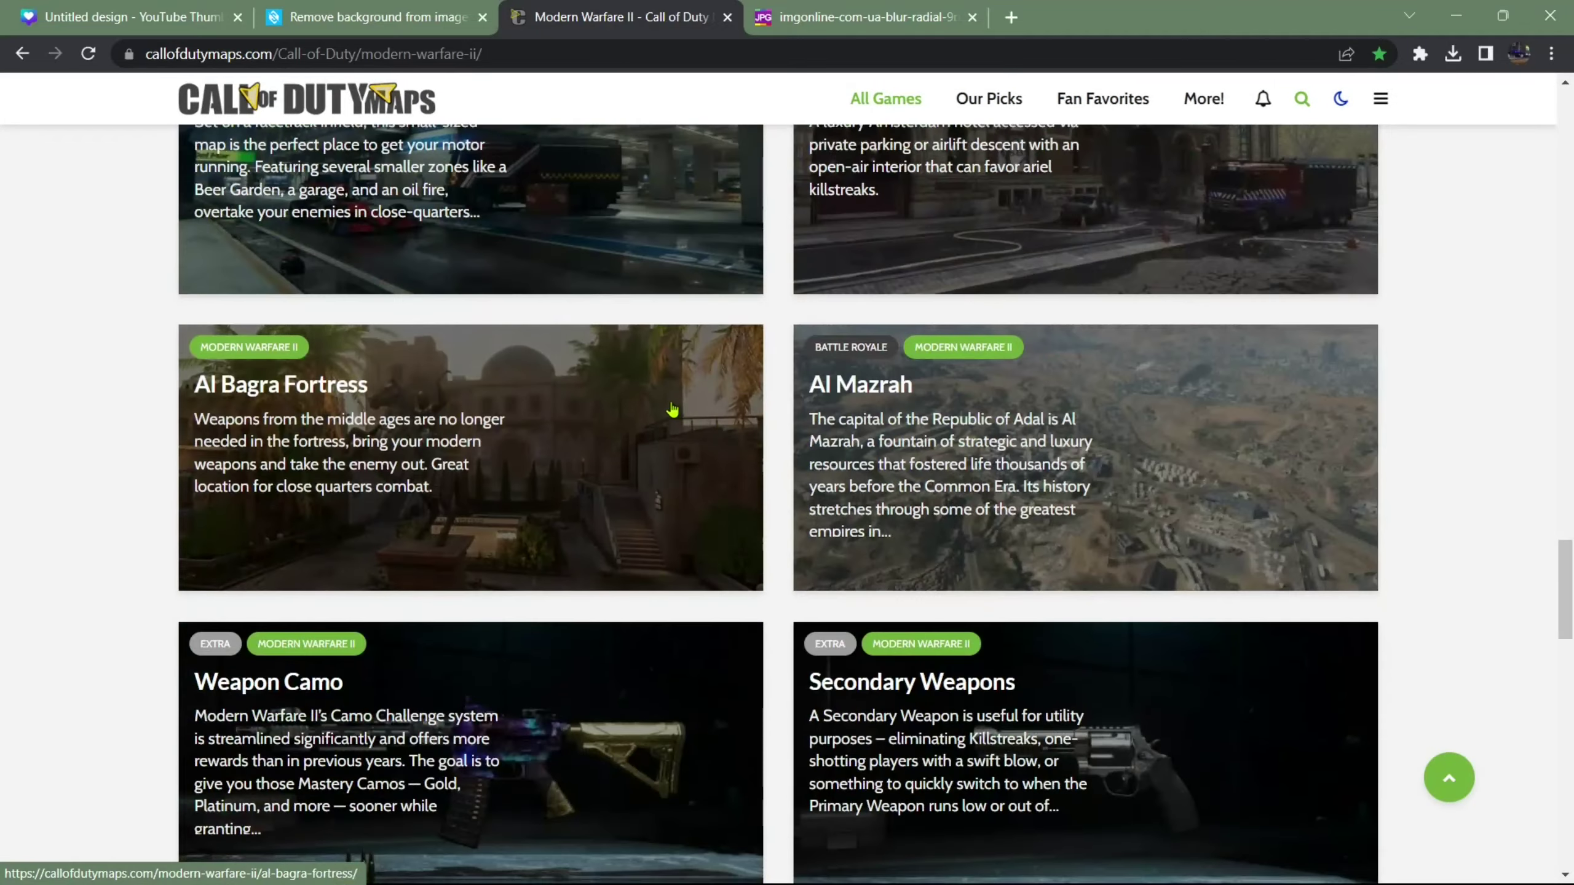
scroll(673, 410, "up", 8)
Step: Return to the Call of Duty Maps home page and open the Modern Warfare II category from there
key("alt+Left")
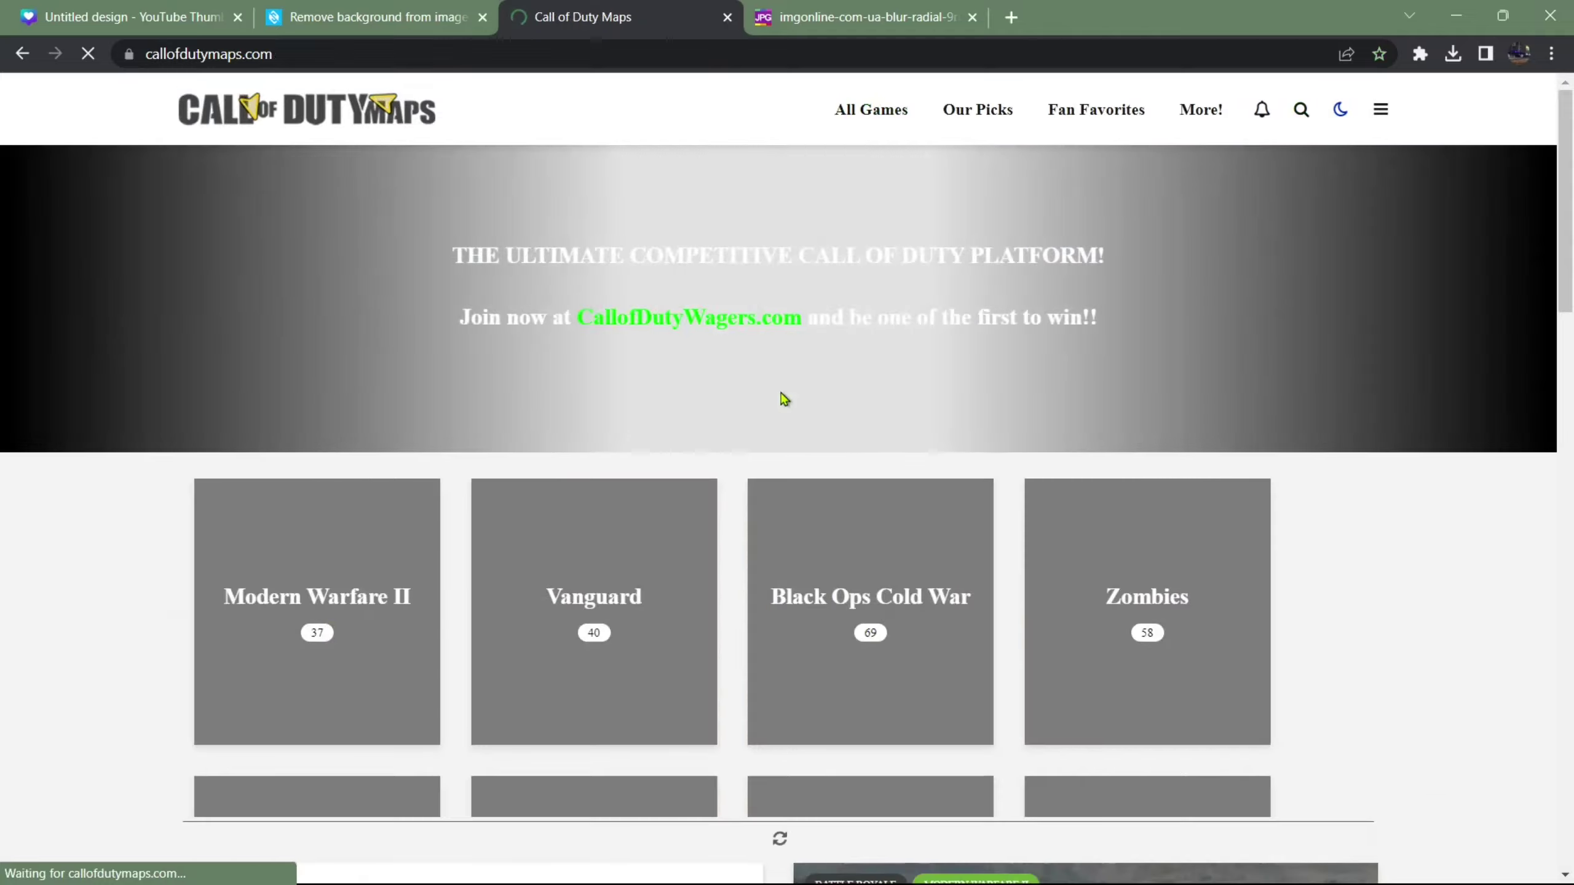
scroll(650, 393, "down", 5)
scroll(1075, 429, "up", 3)
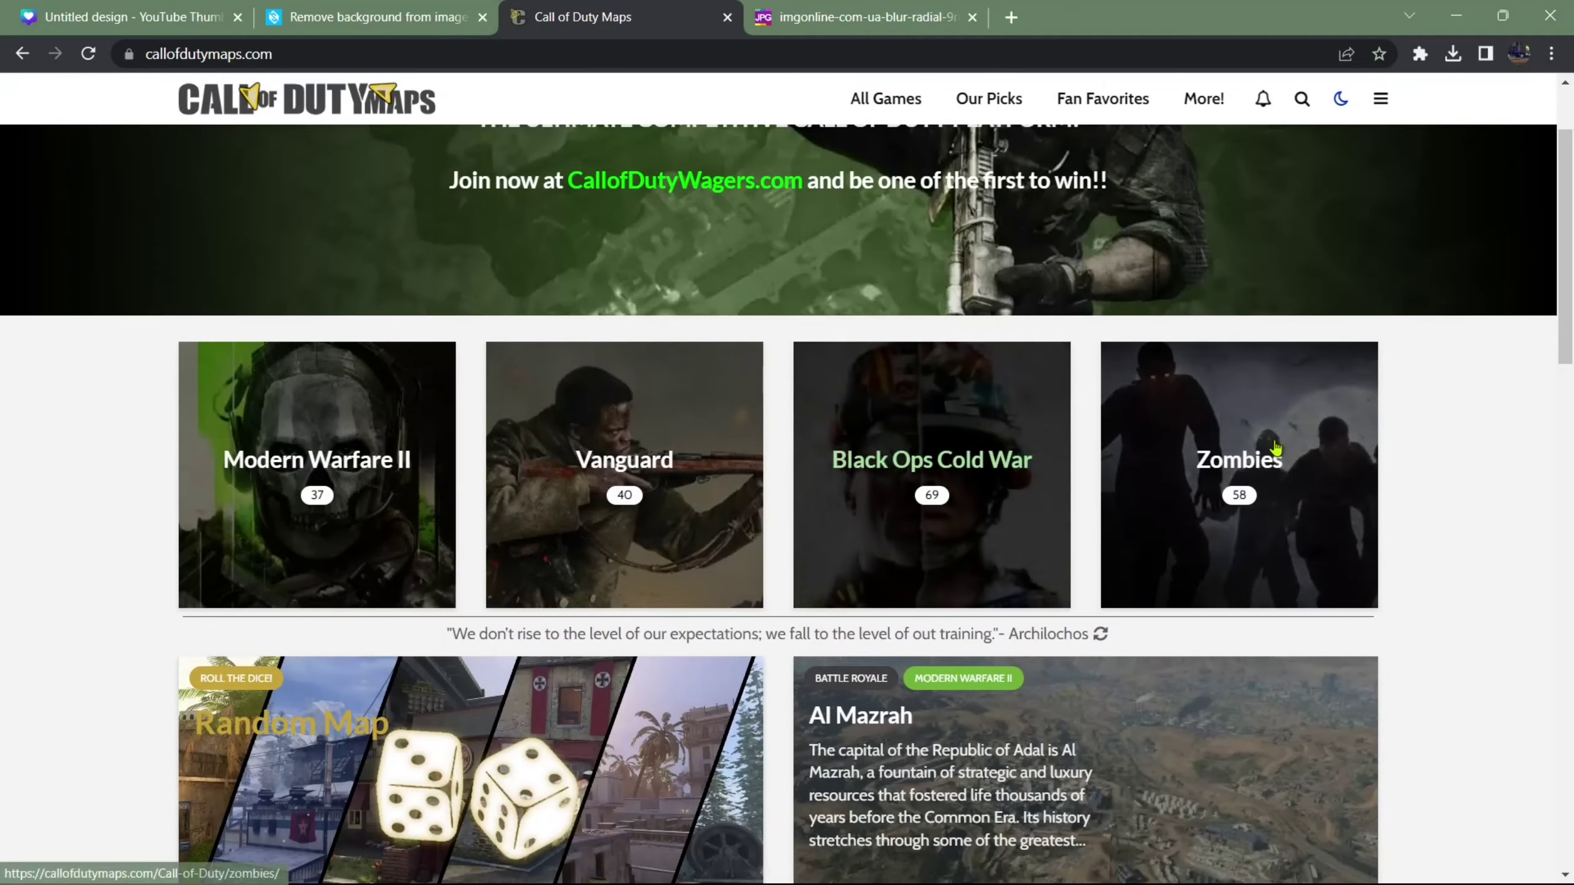
left_click(274, 490)
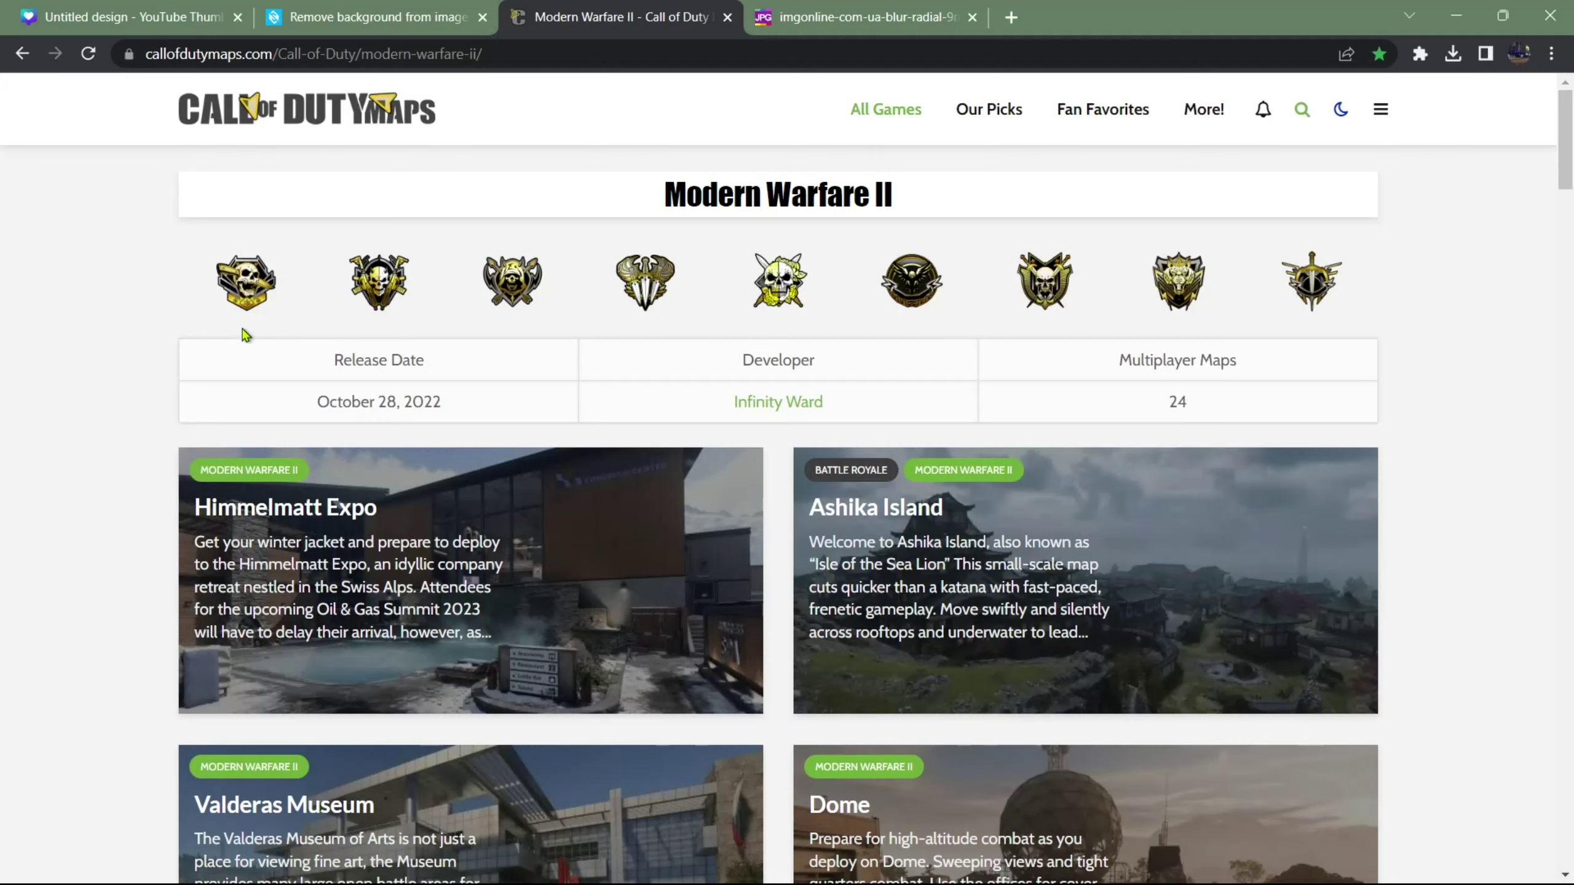
Step: Find the Embassy map in the Modern Warfare II list and open its page
scroll(688, 419, "down", 5)
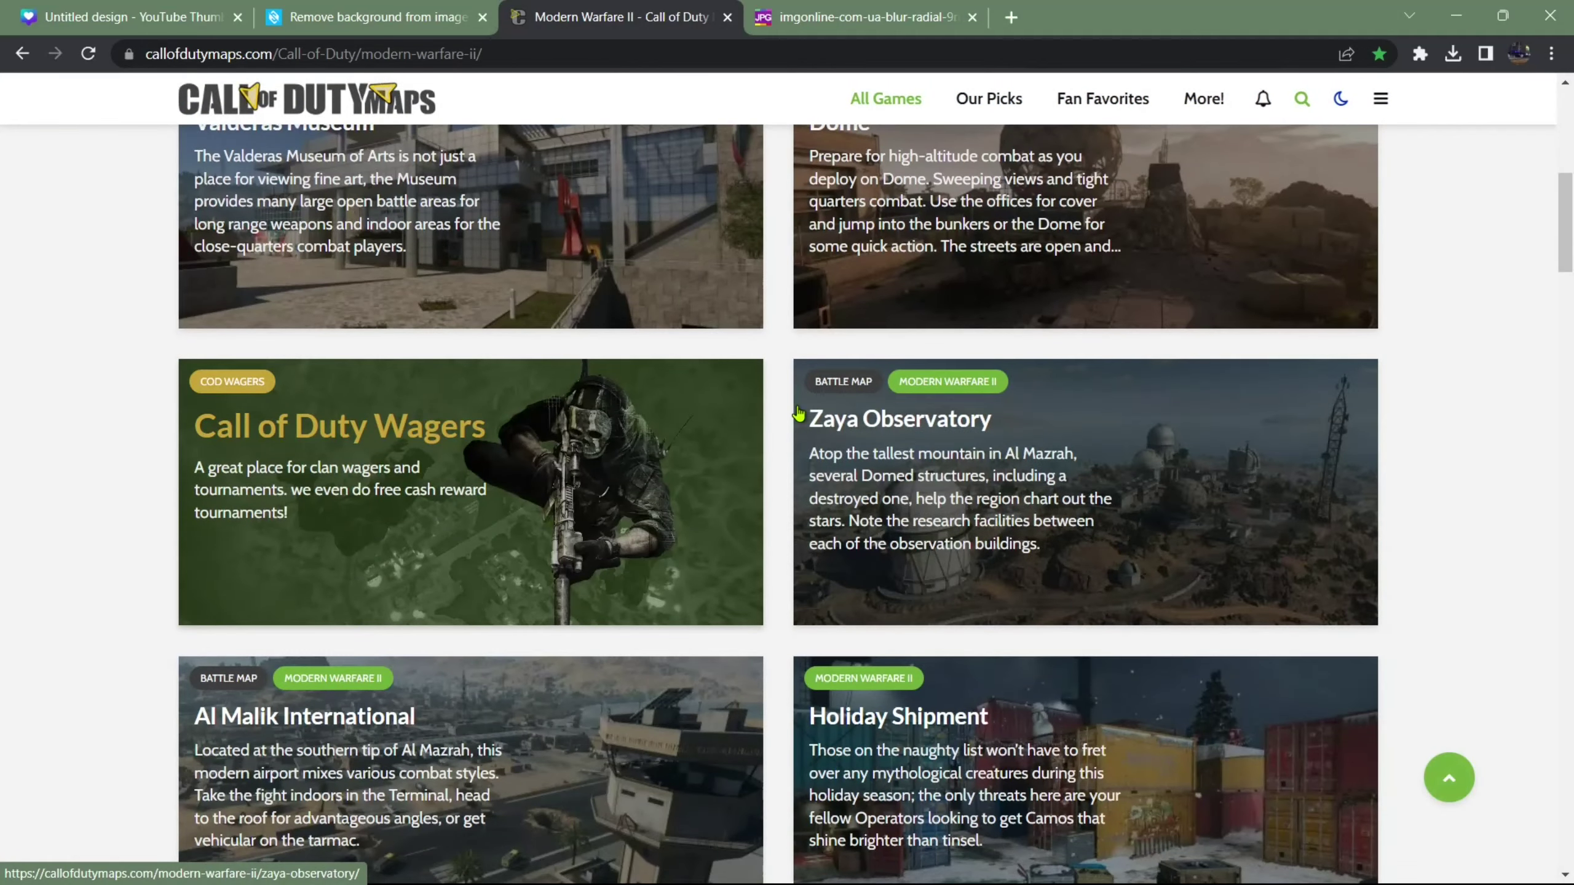
scroll(1059, 387, "down", 8)
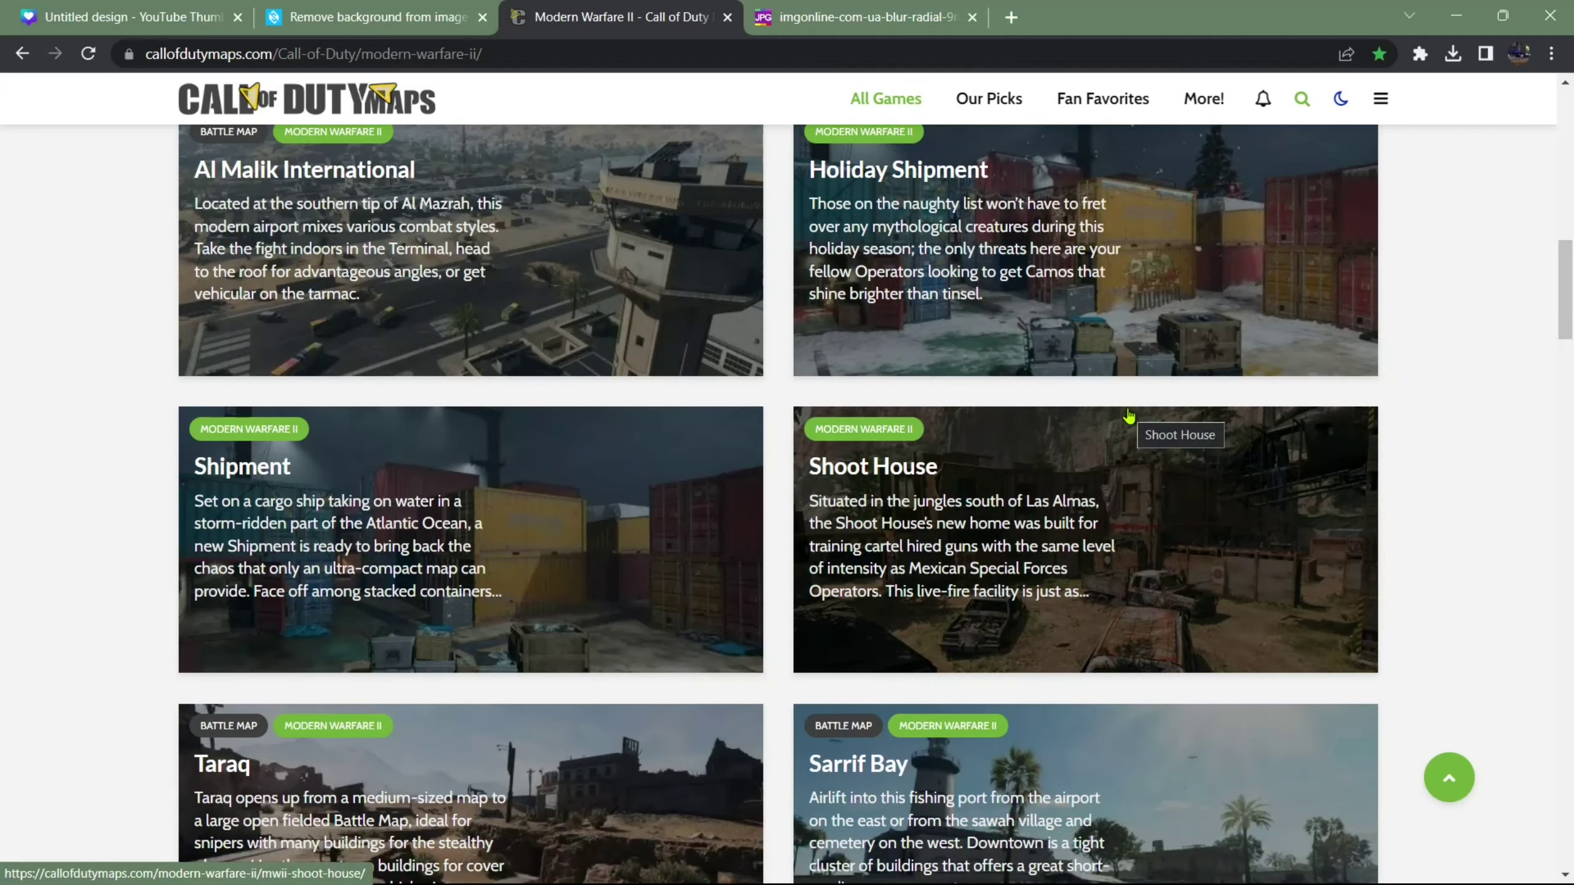
scroll(1124, 412, "down", 5)
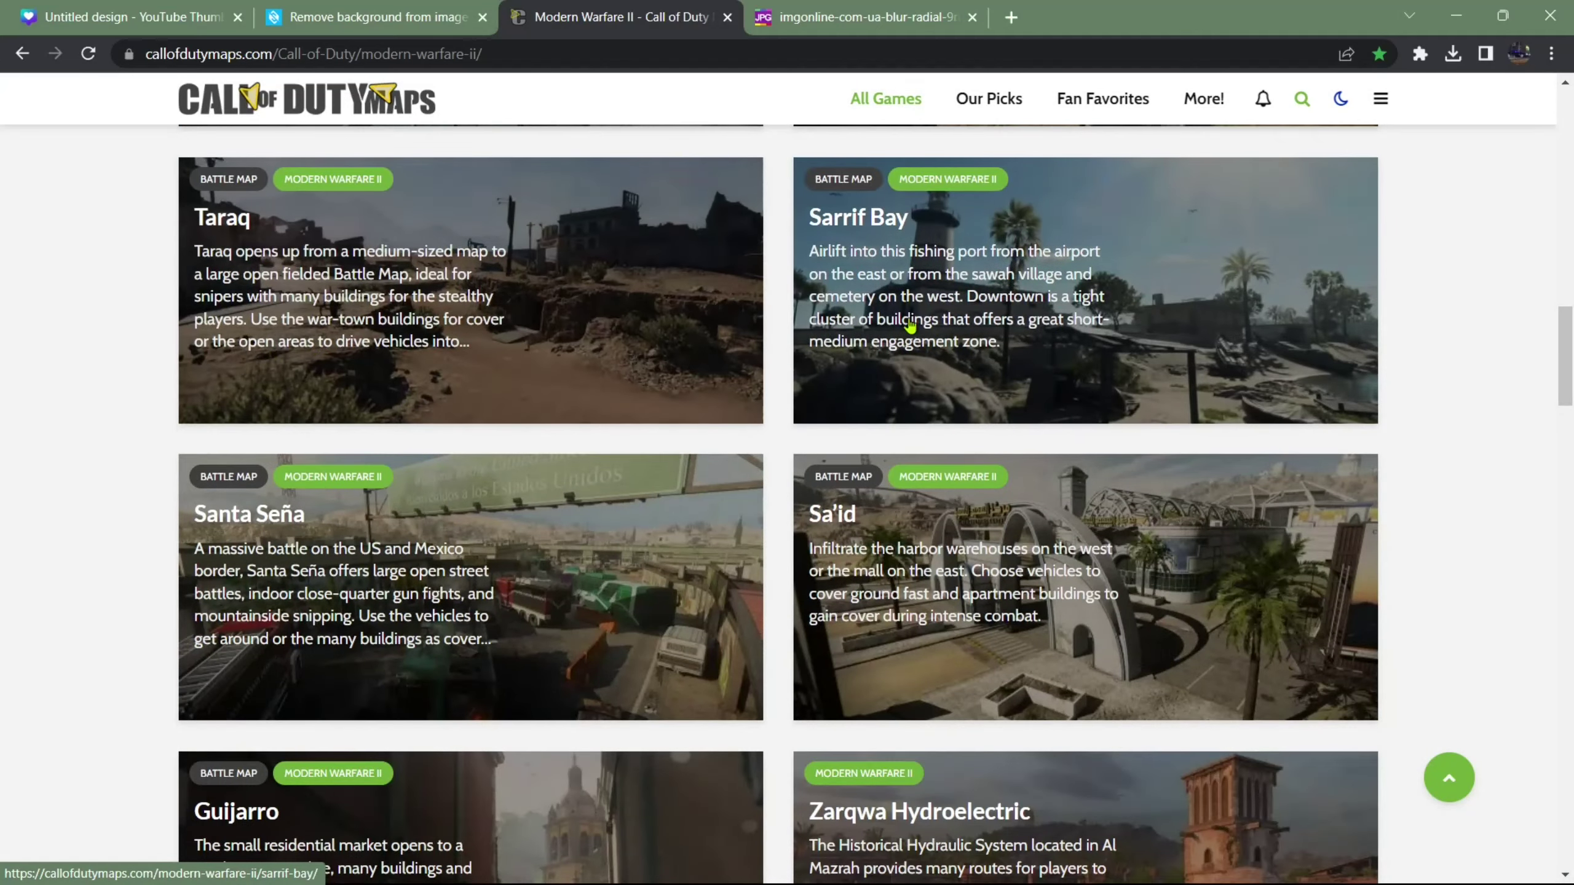
scroll(573, 408, "down", 5)
scroll(573, 408, "down", 10)
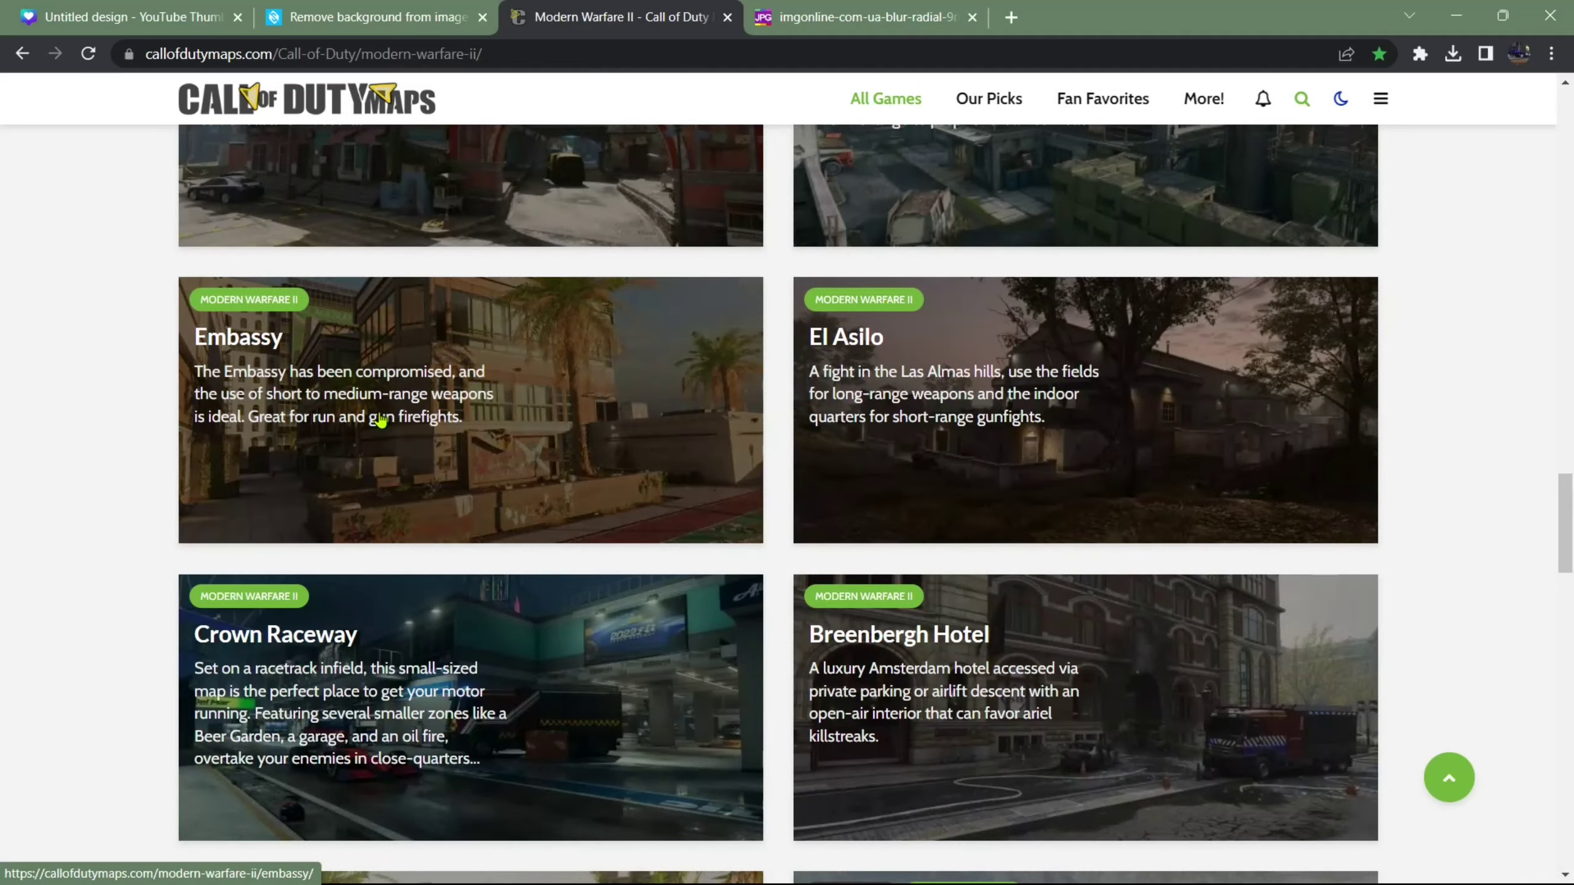
left_click(575, 501)
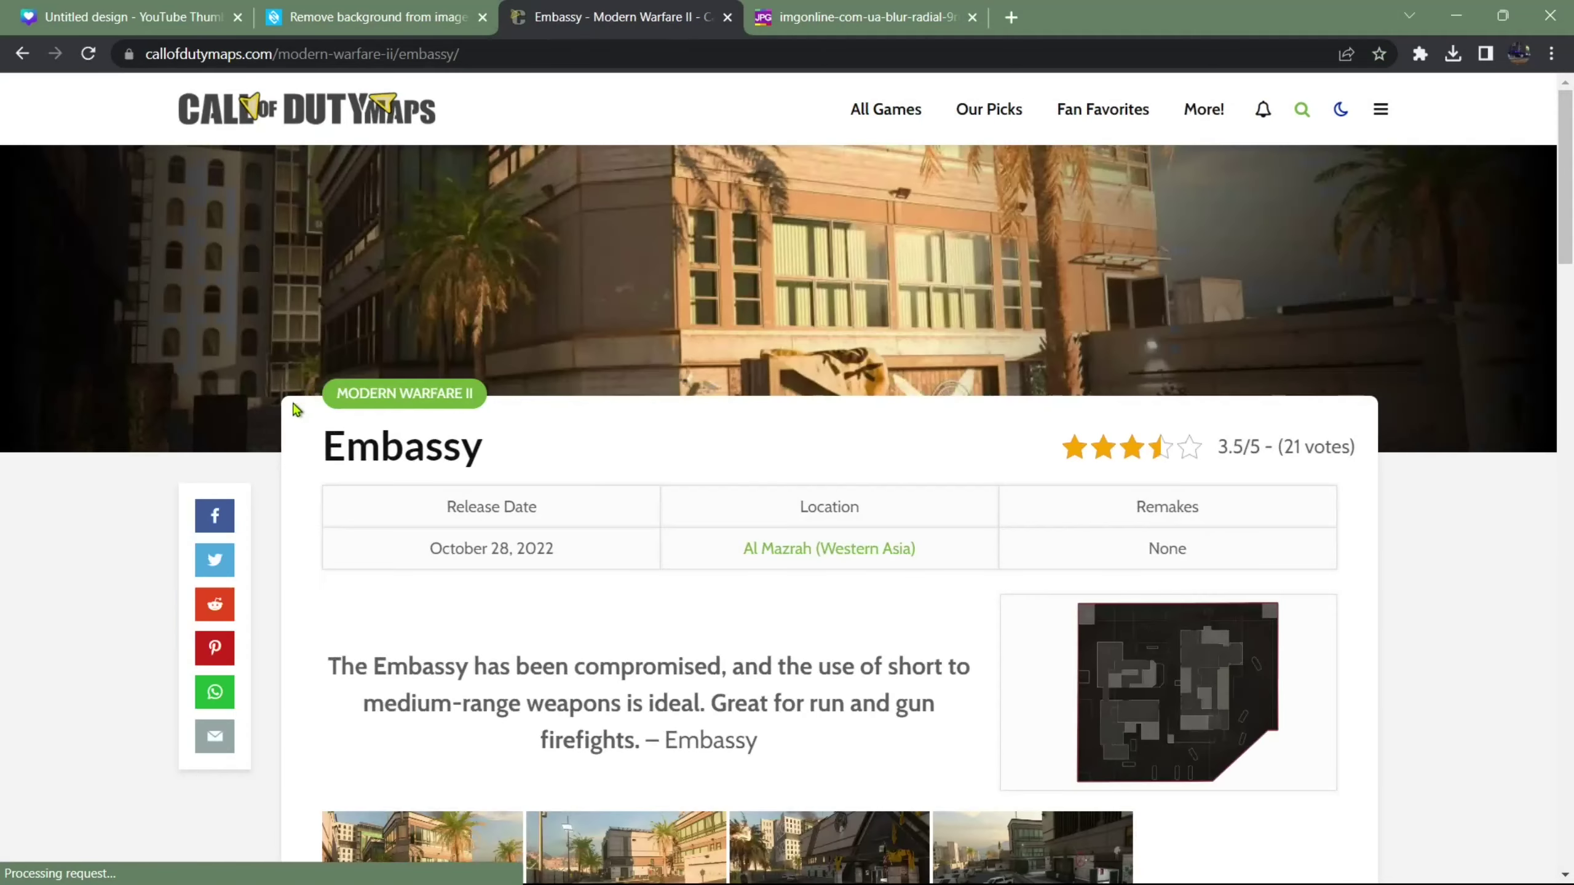
Step: View the Embassy gallery's parking lot screenshot with the white pickup at full size, and close it again
scroll(545, 589, "down", 8)
scroll(544, 589, "up", 4)
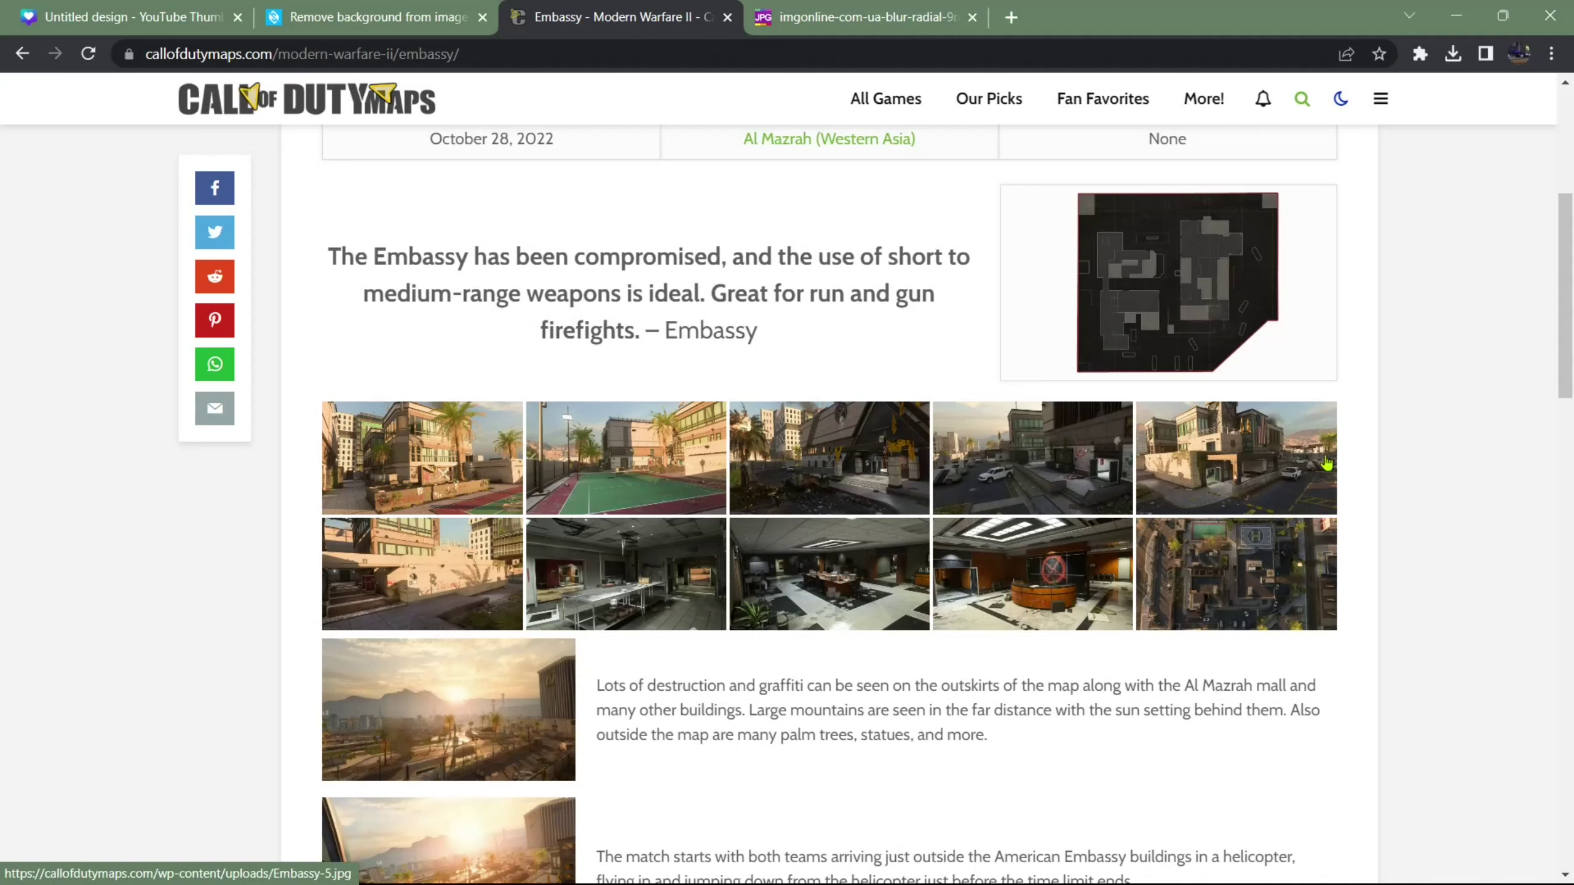
left_click(1058, 472)
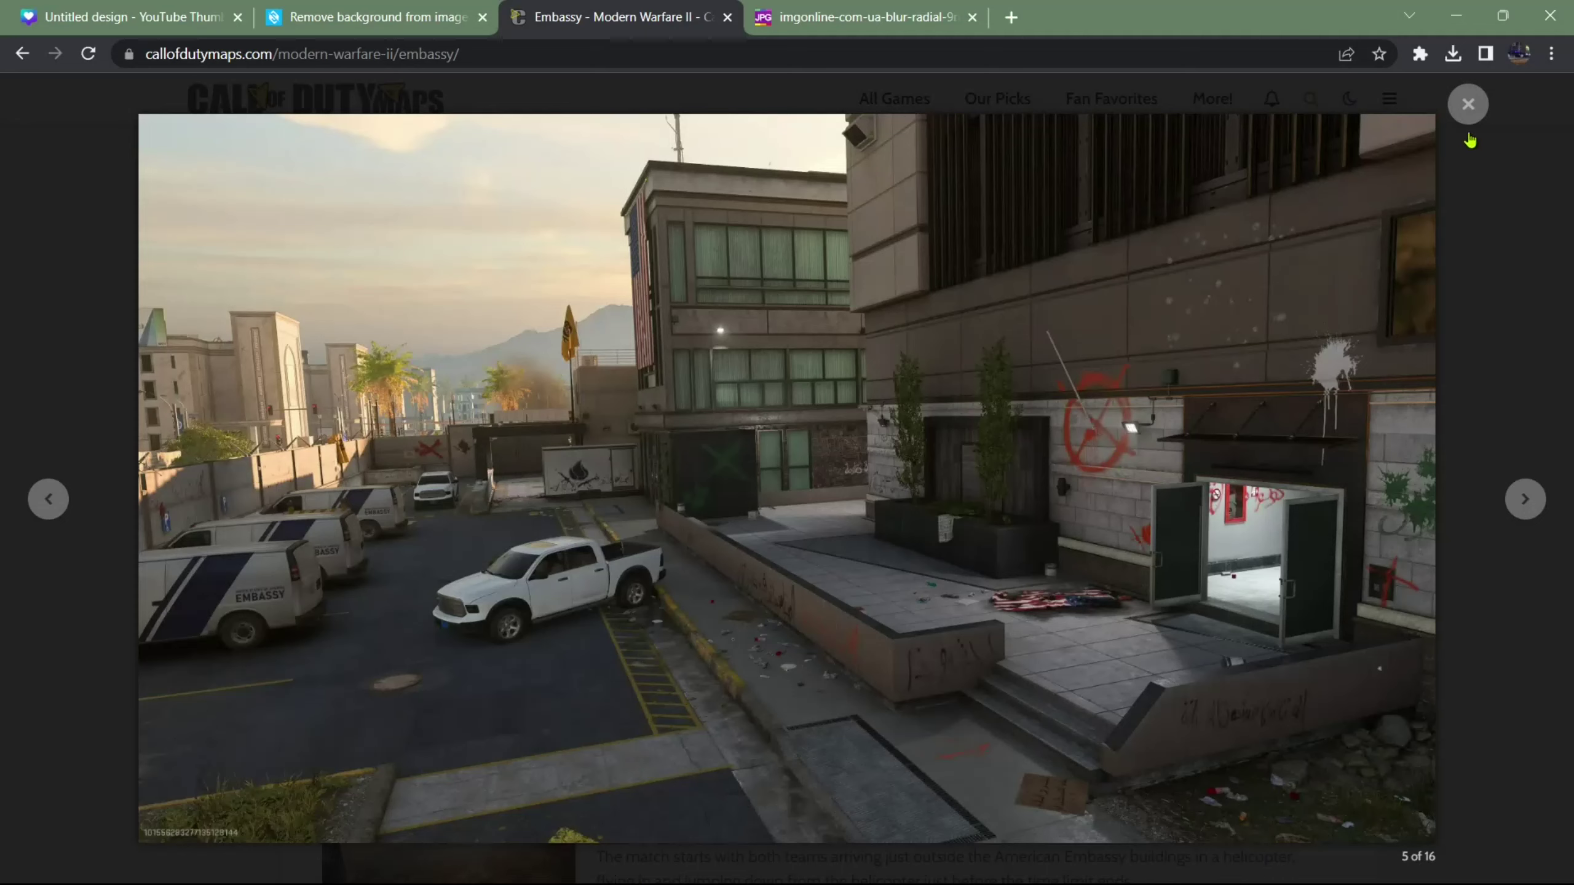
left_click(1467, 105)
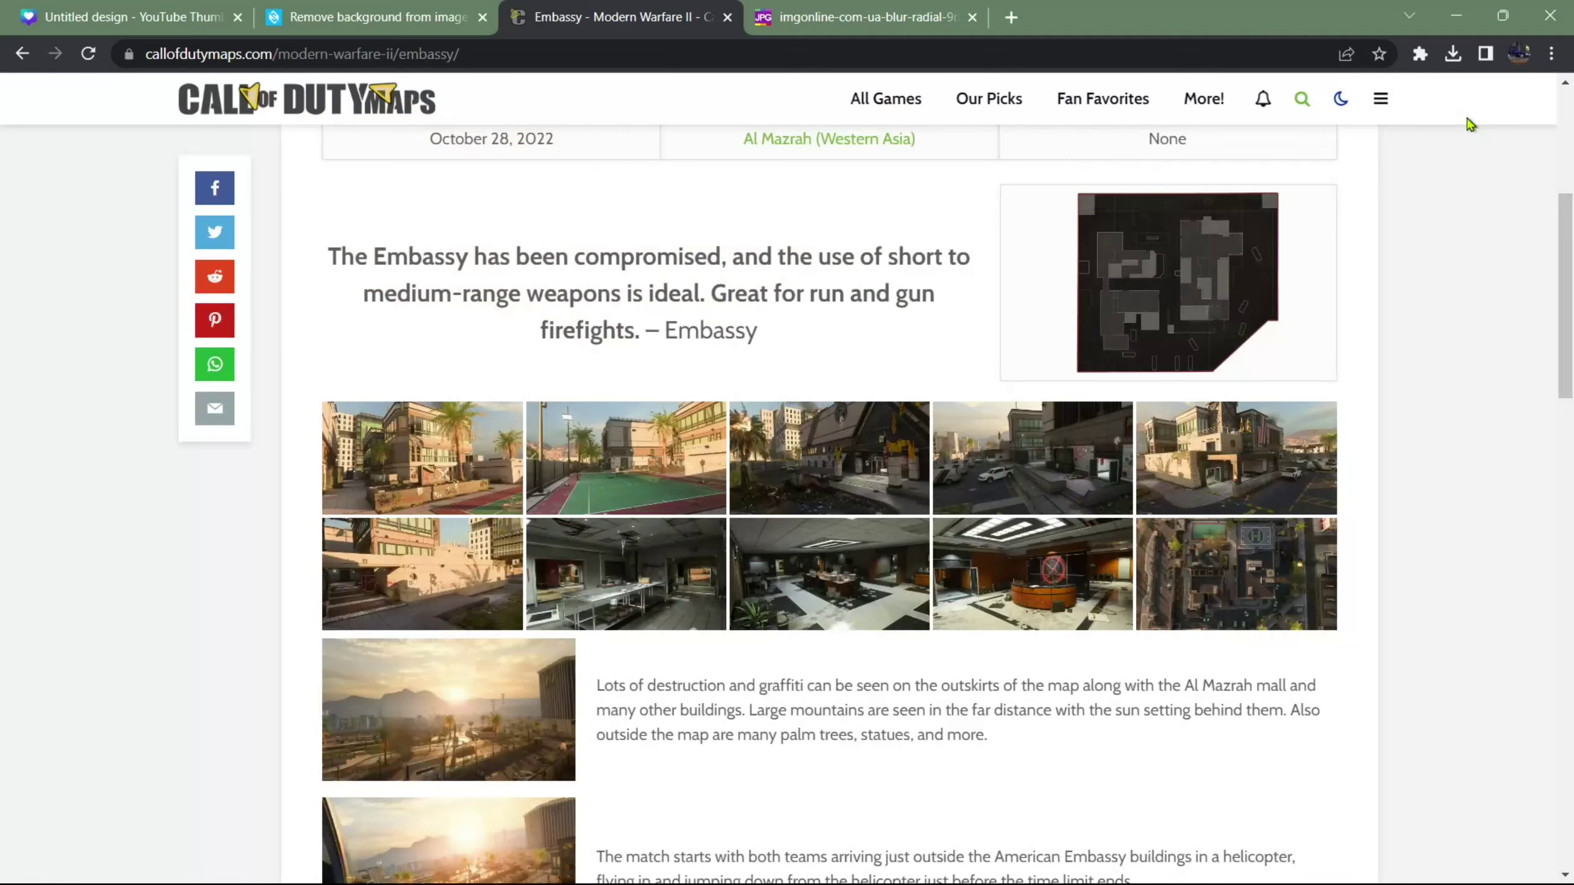
Step: Open the Embassy tennis court screenshot at full size and show the options for saving or copying it
left_click(612, 451)
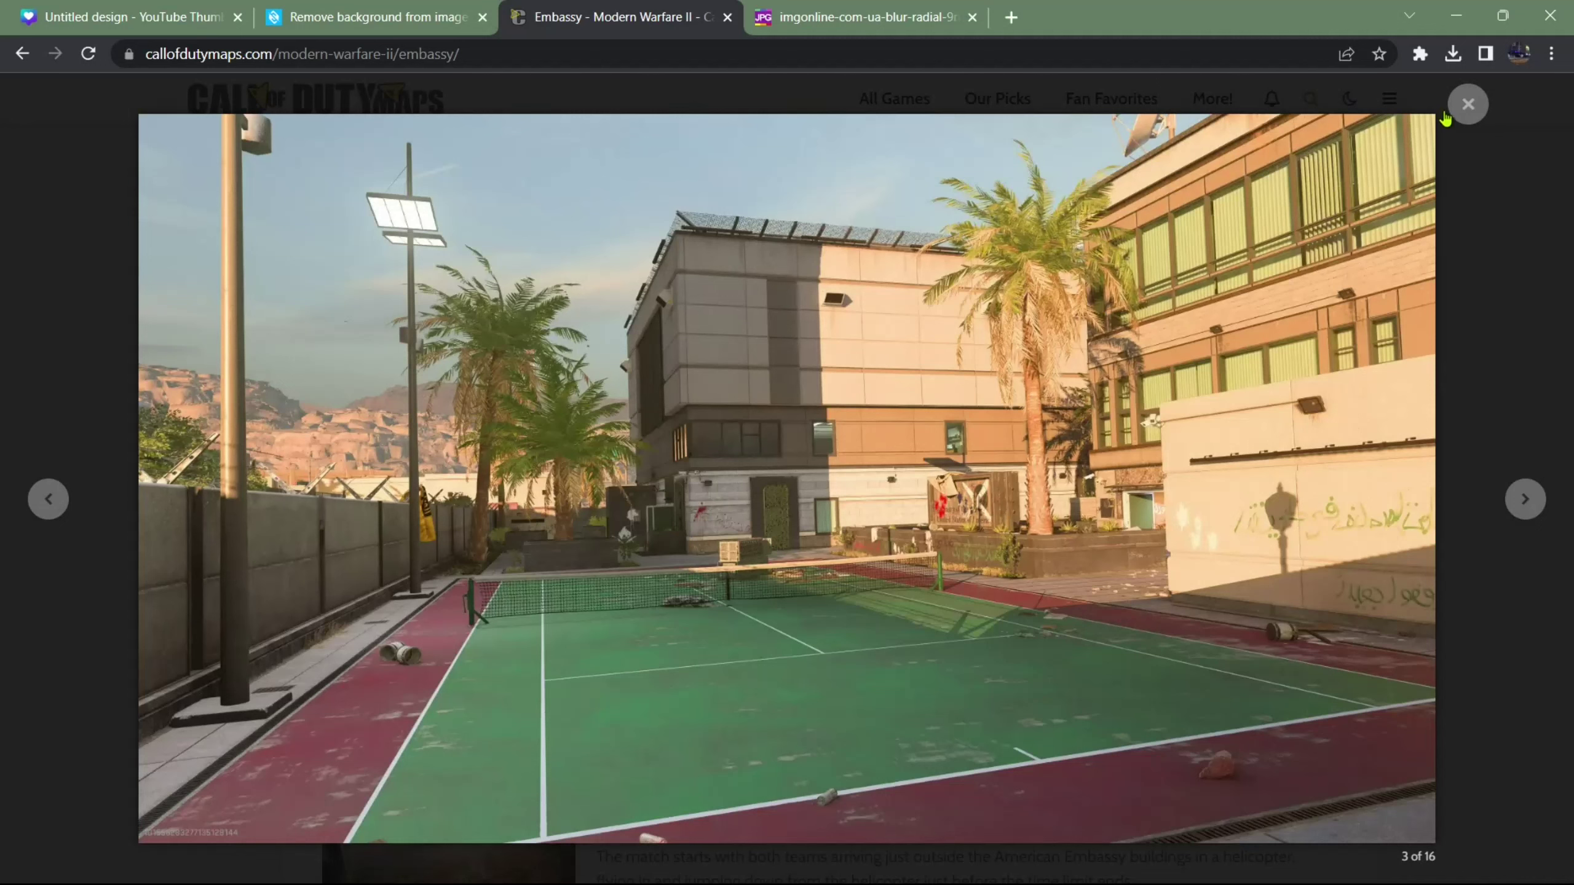
right_click(749, 368)
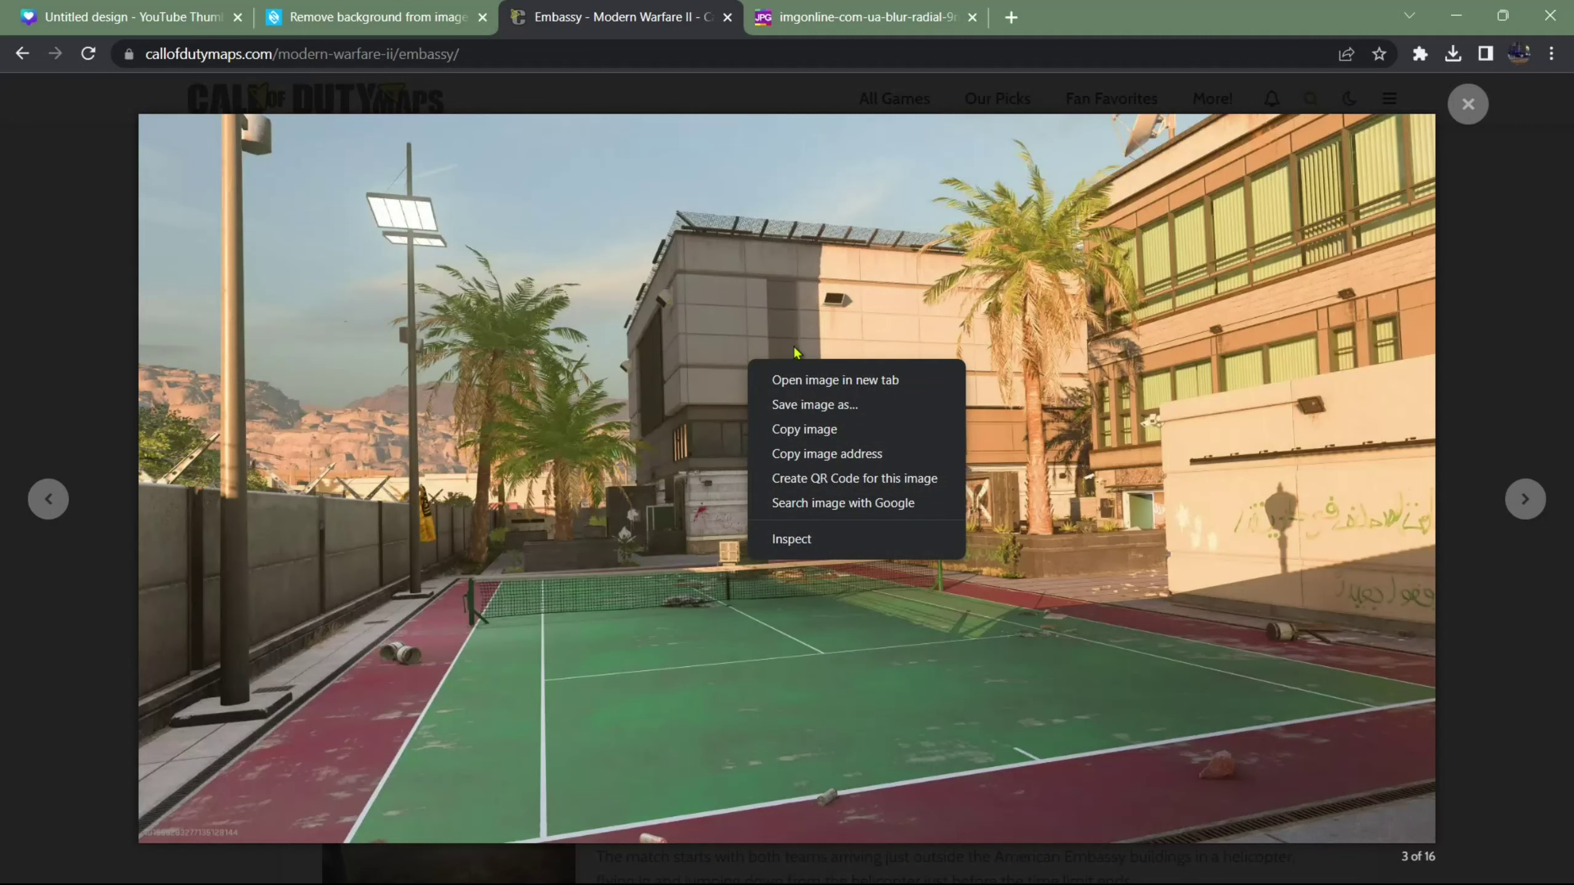
left_click(734, 409)
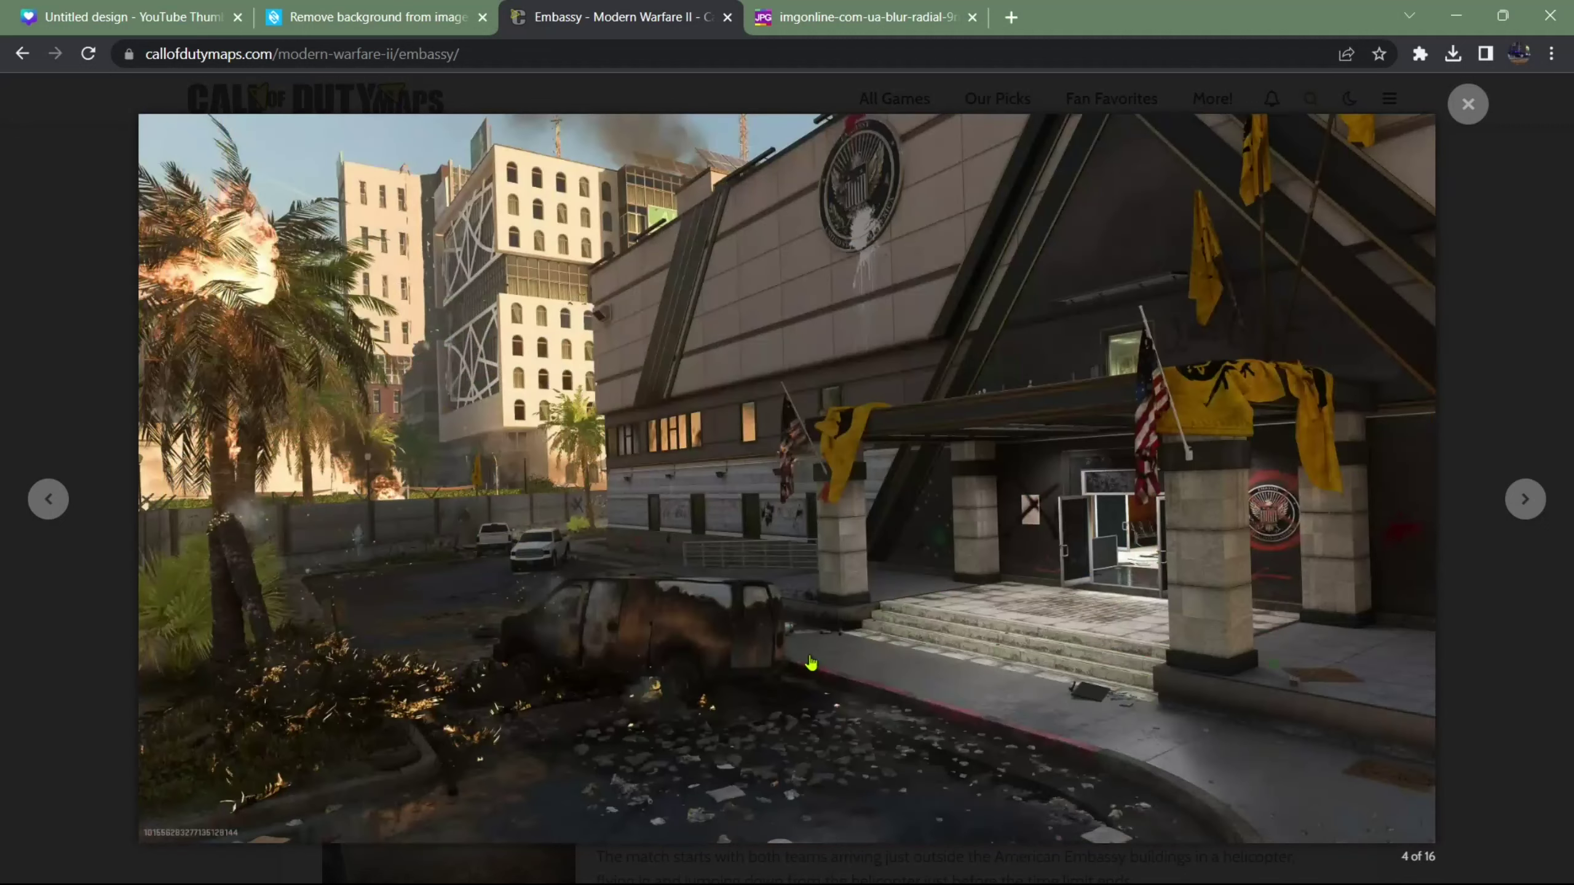
Step: Locate the saved Embassy-2.webp in the Downloads folder and return to the browser
mouse_move(890, 868)
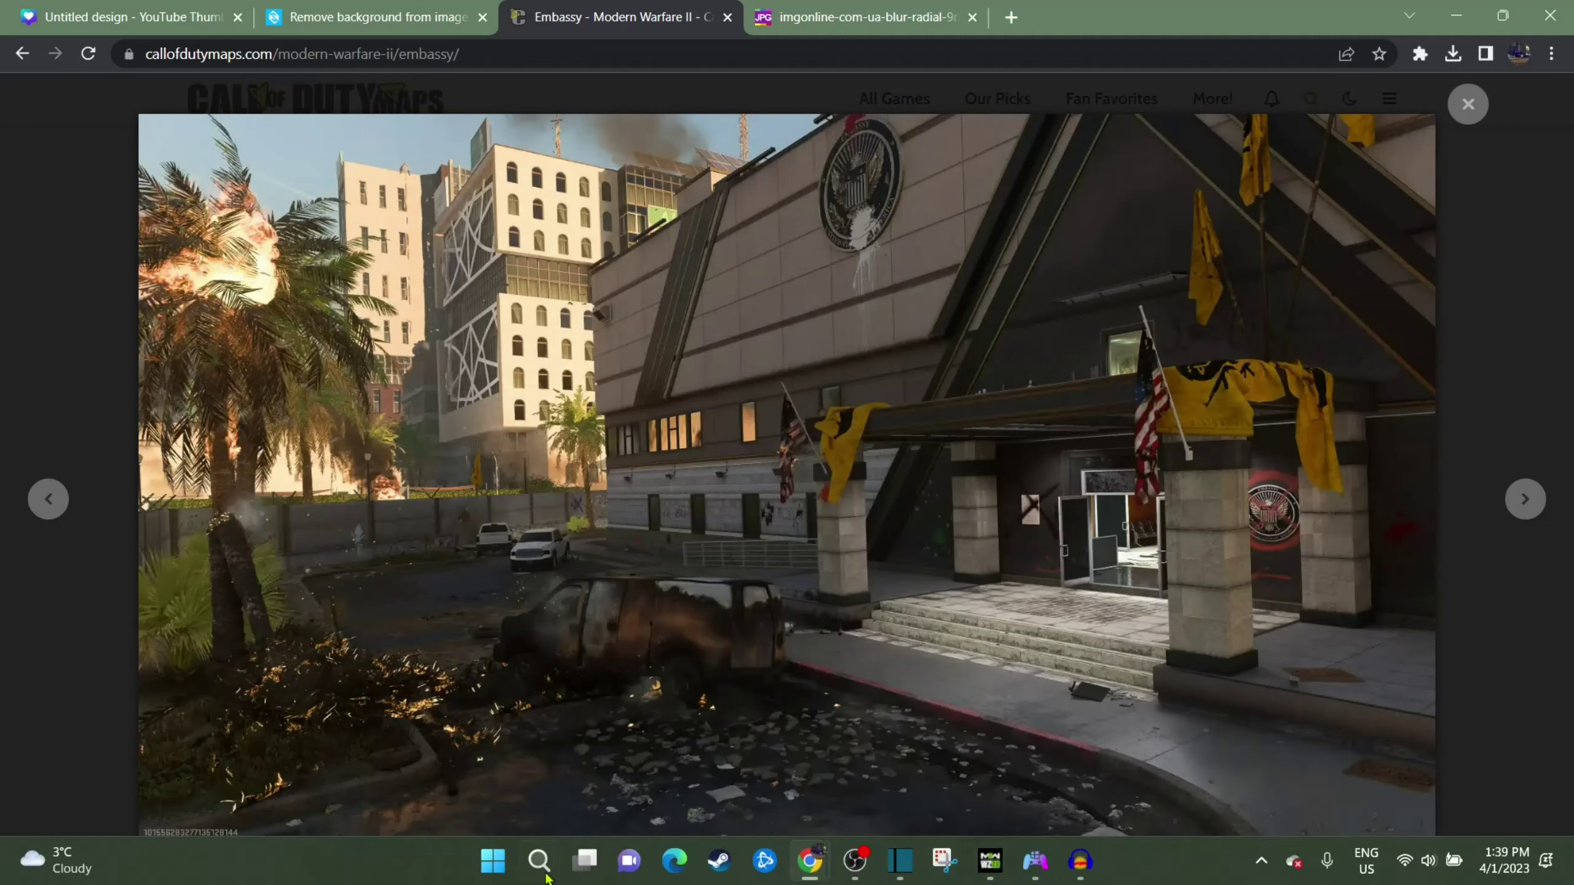
left_click(493, 861)
key("Escape")
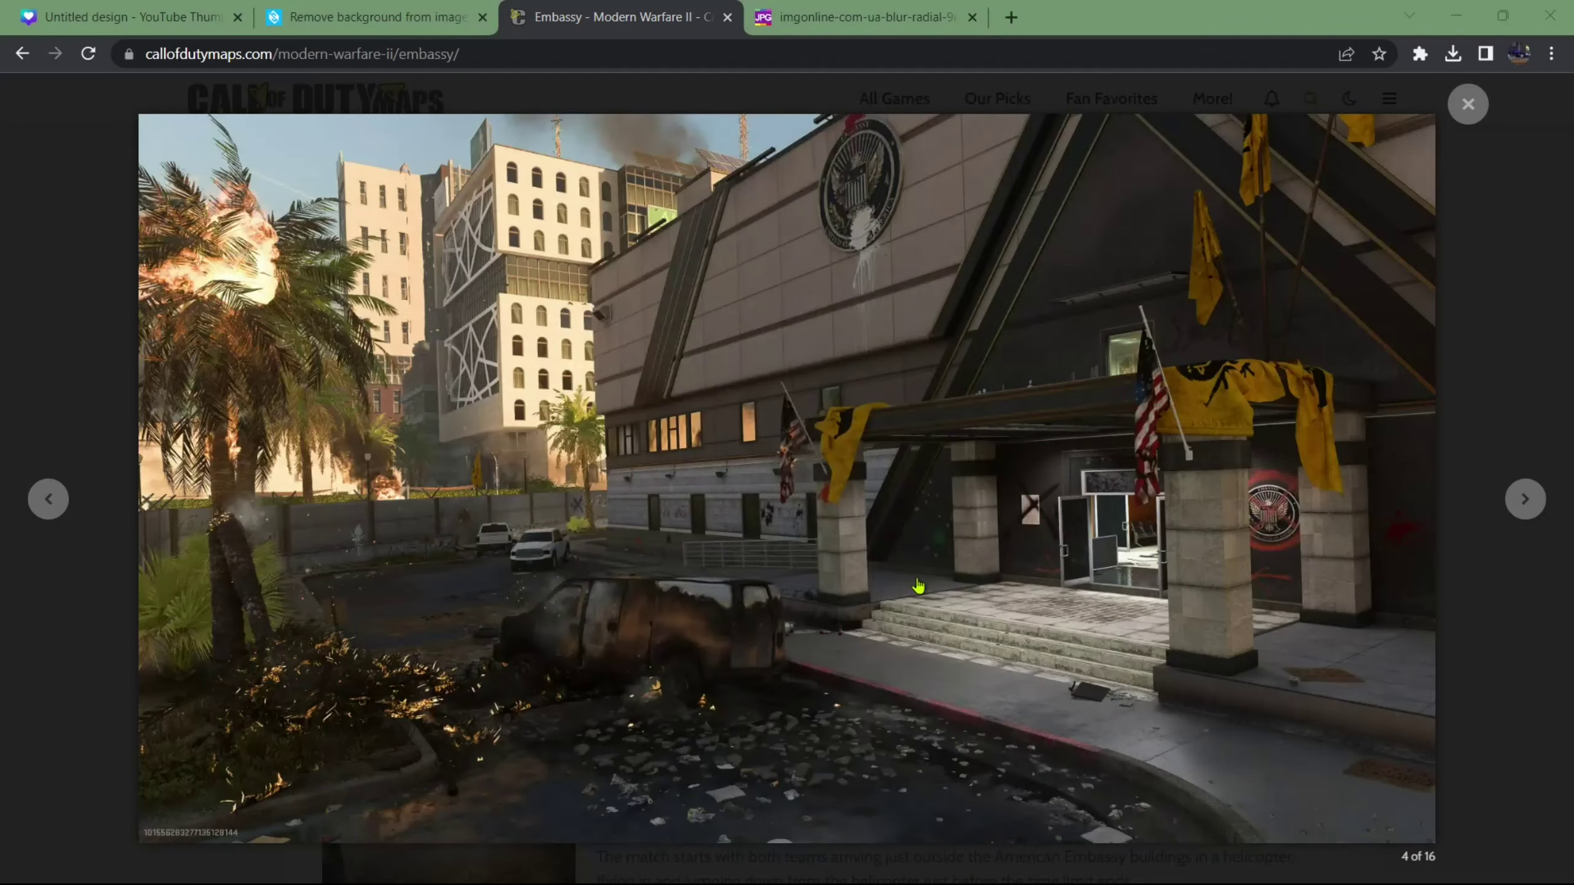
key("super+e")
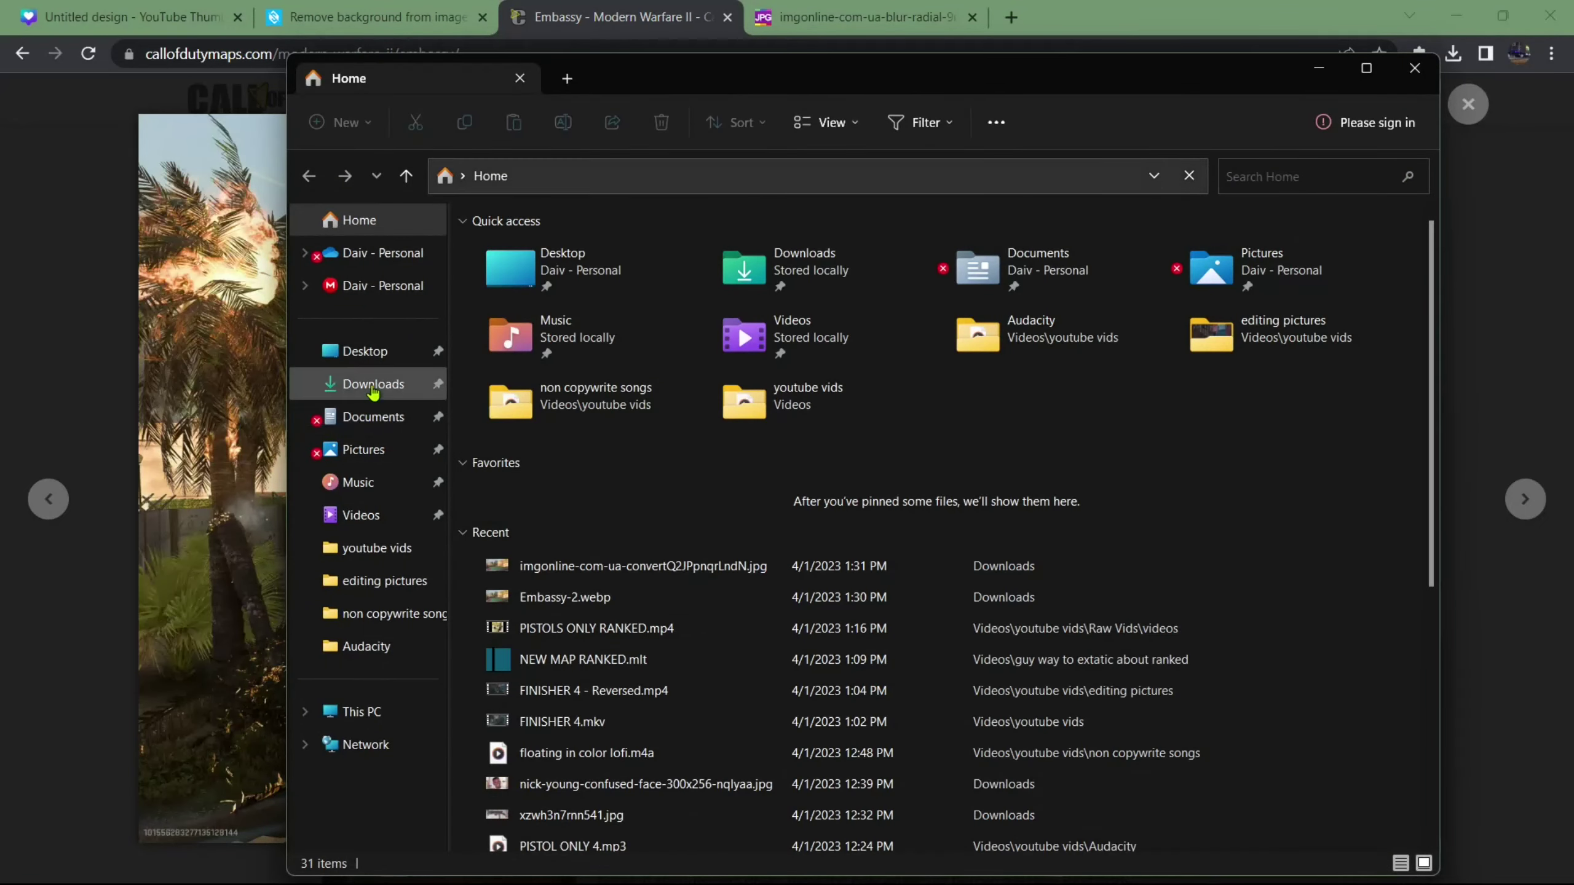
left_click(372, 386)
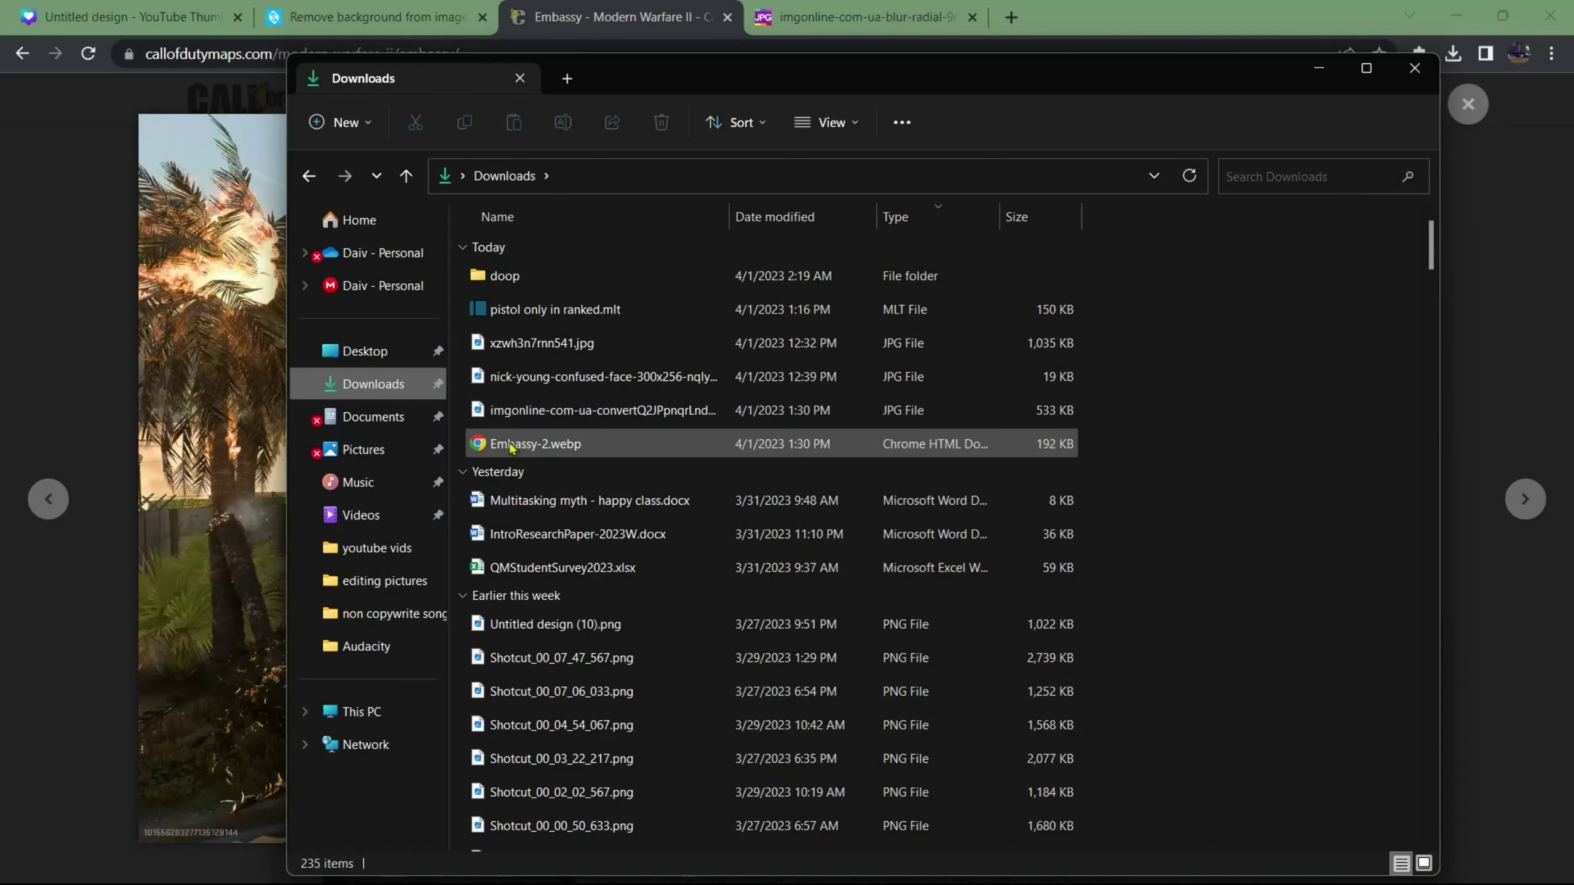
left_click(254, 414)
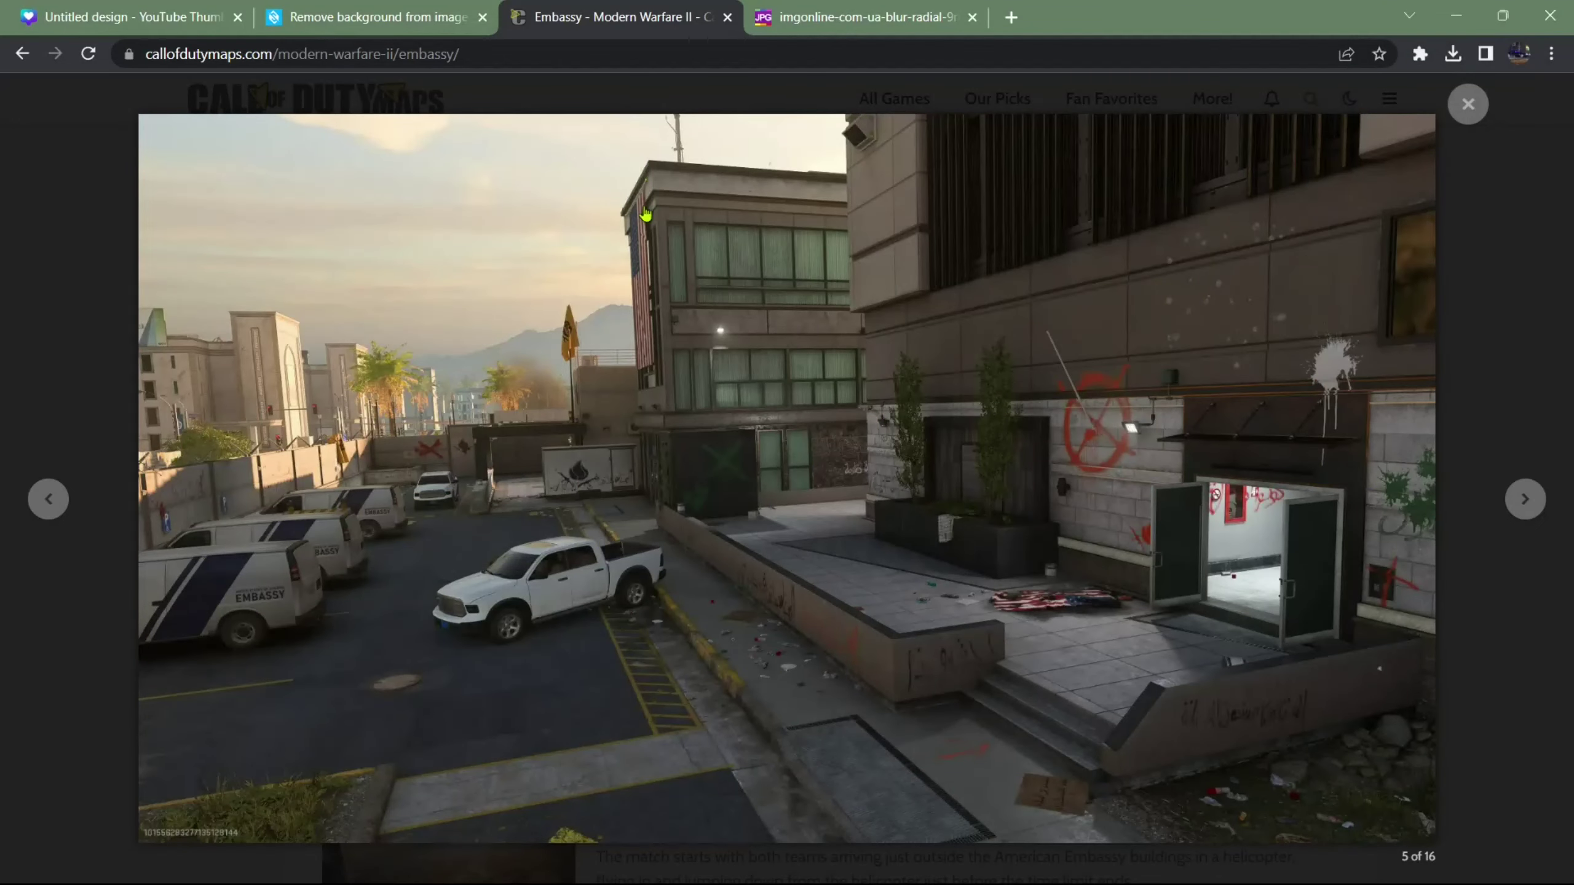
Step: View the finished radially blurred version of the tennis court screenshot in its browser tab
left_click(784, 8)
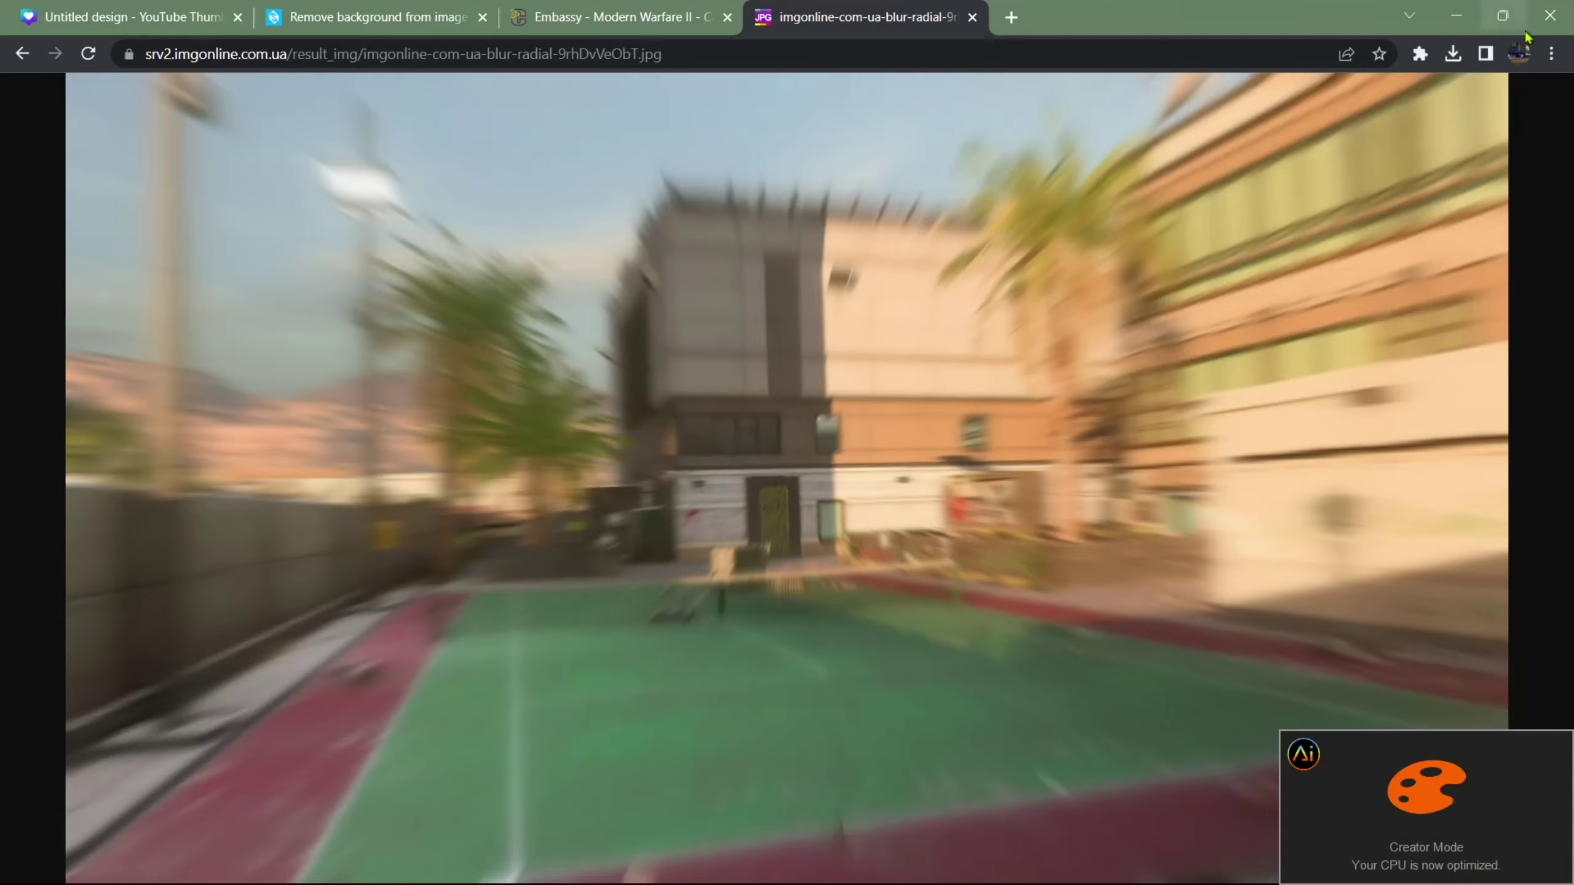
left_click(1554, 56)
left_click(1236, 29)
Step: Search the web for "RADIAL BLUR" in a new tab and open imgonline.com.ua's "Radial blur for photo online" page
left_click(1011, 17)
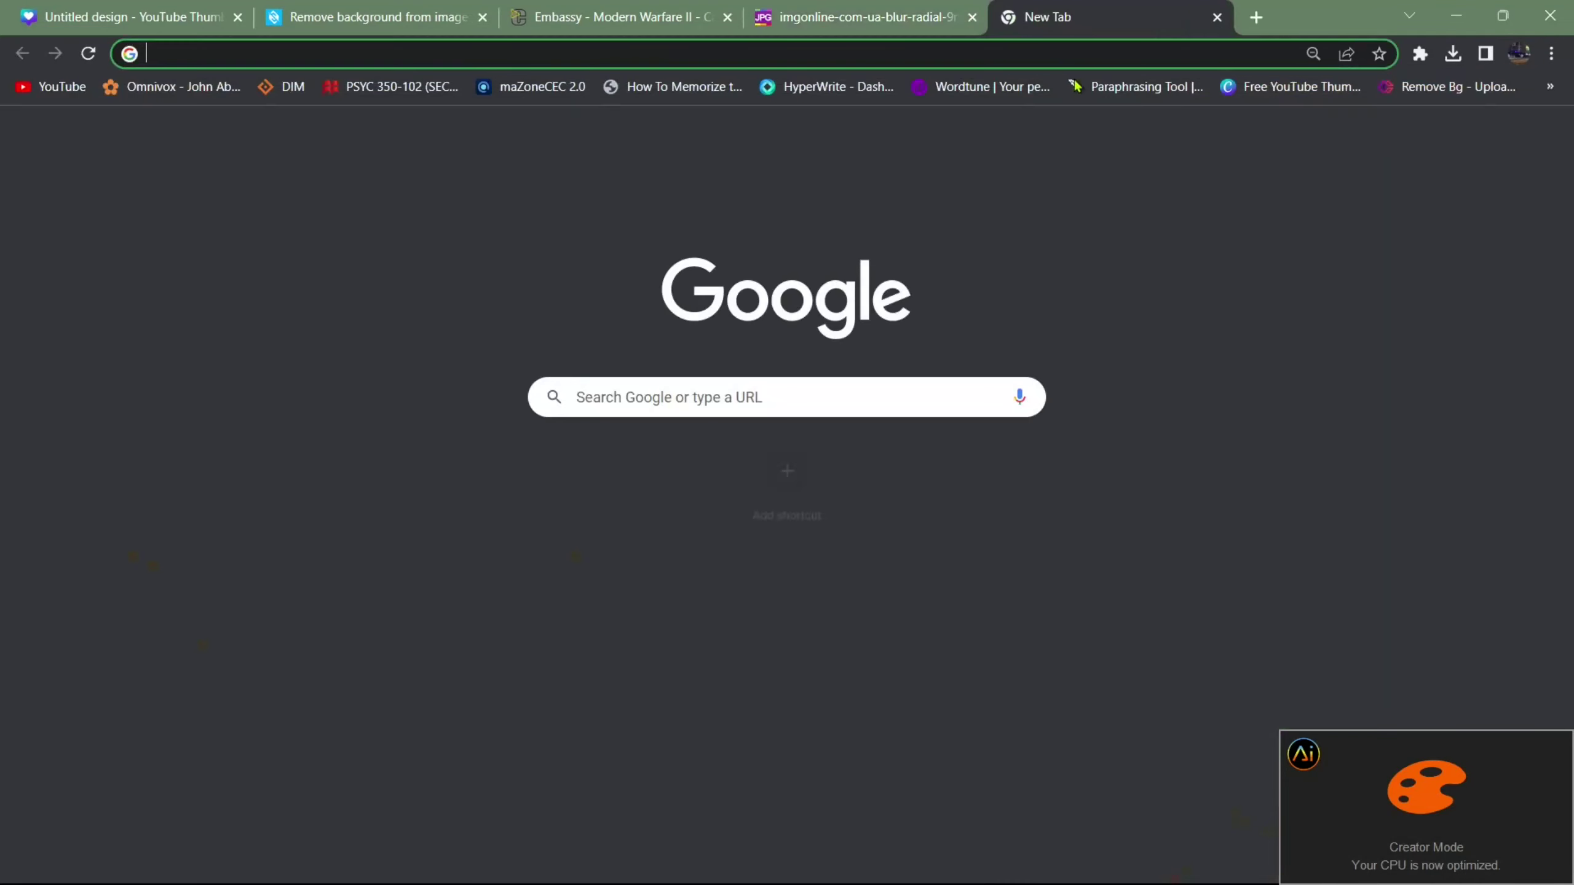
type("RADIAL")
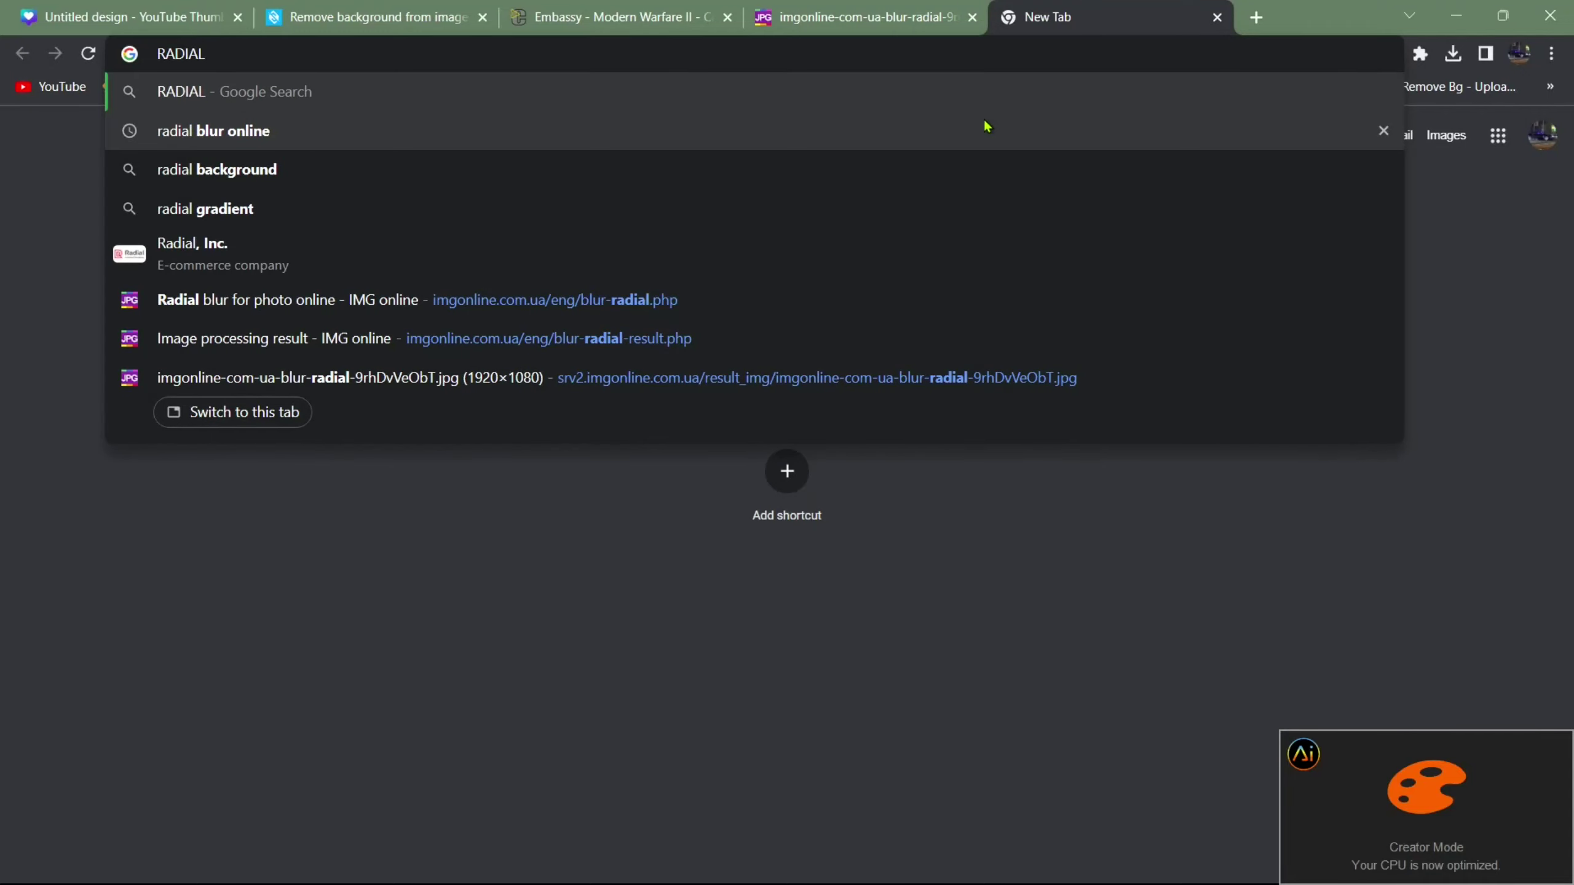
type(" BLUR")
key("Return")
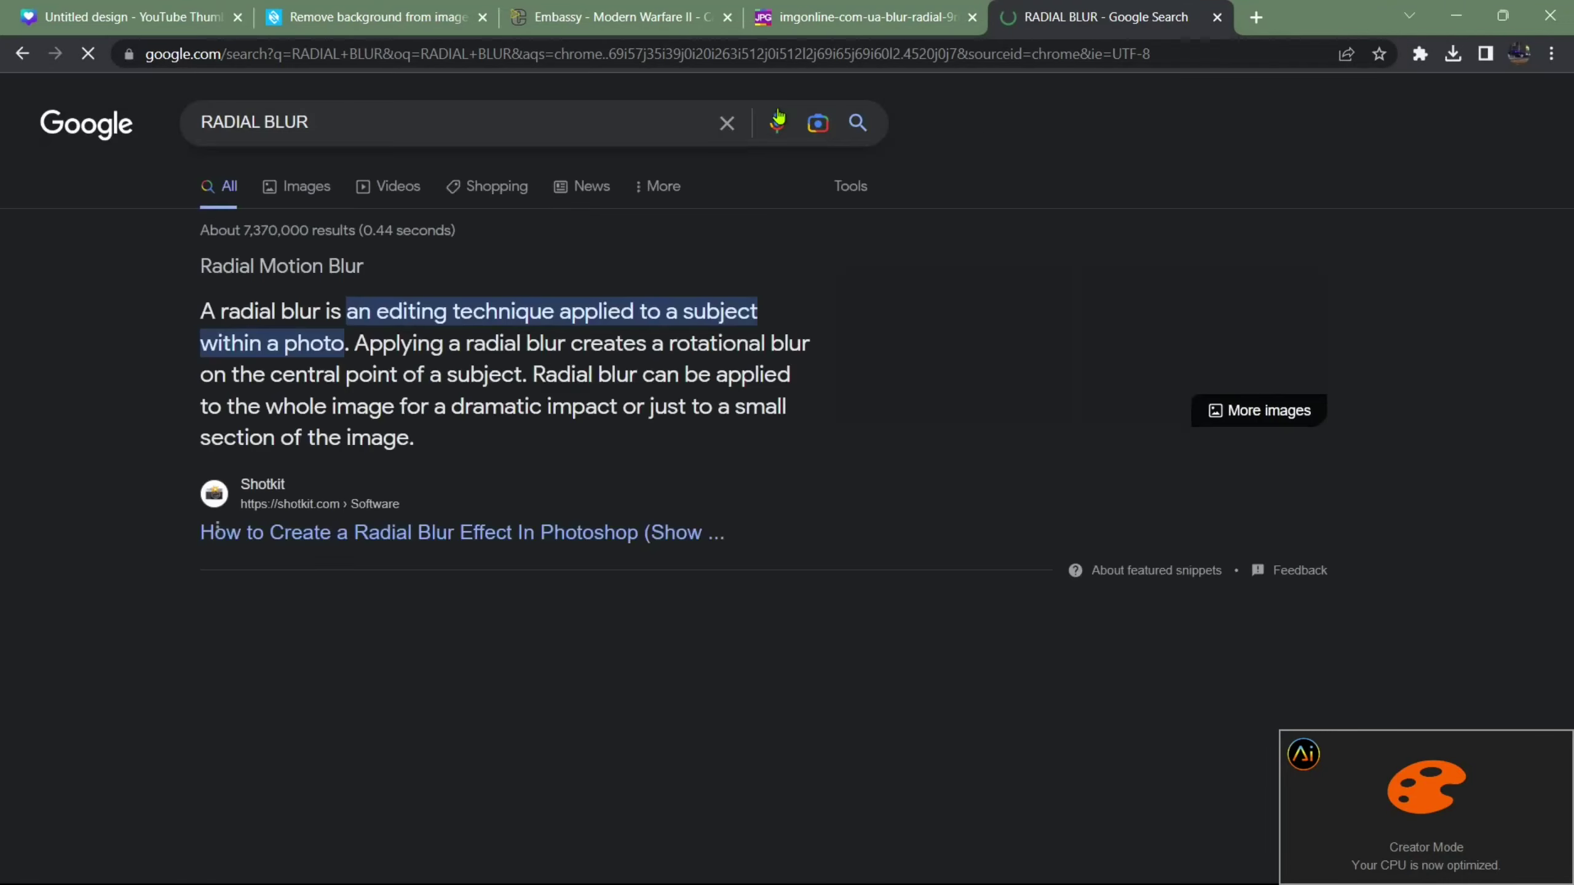
scroll(252, 234, "down", 5)
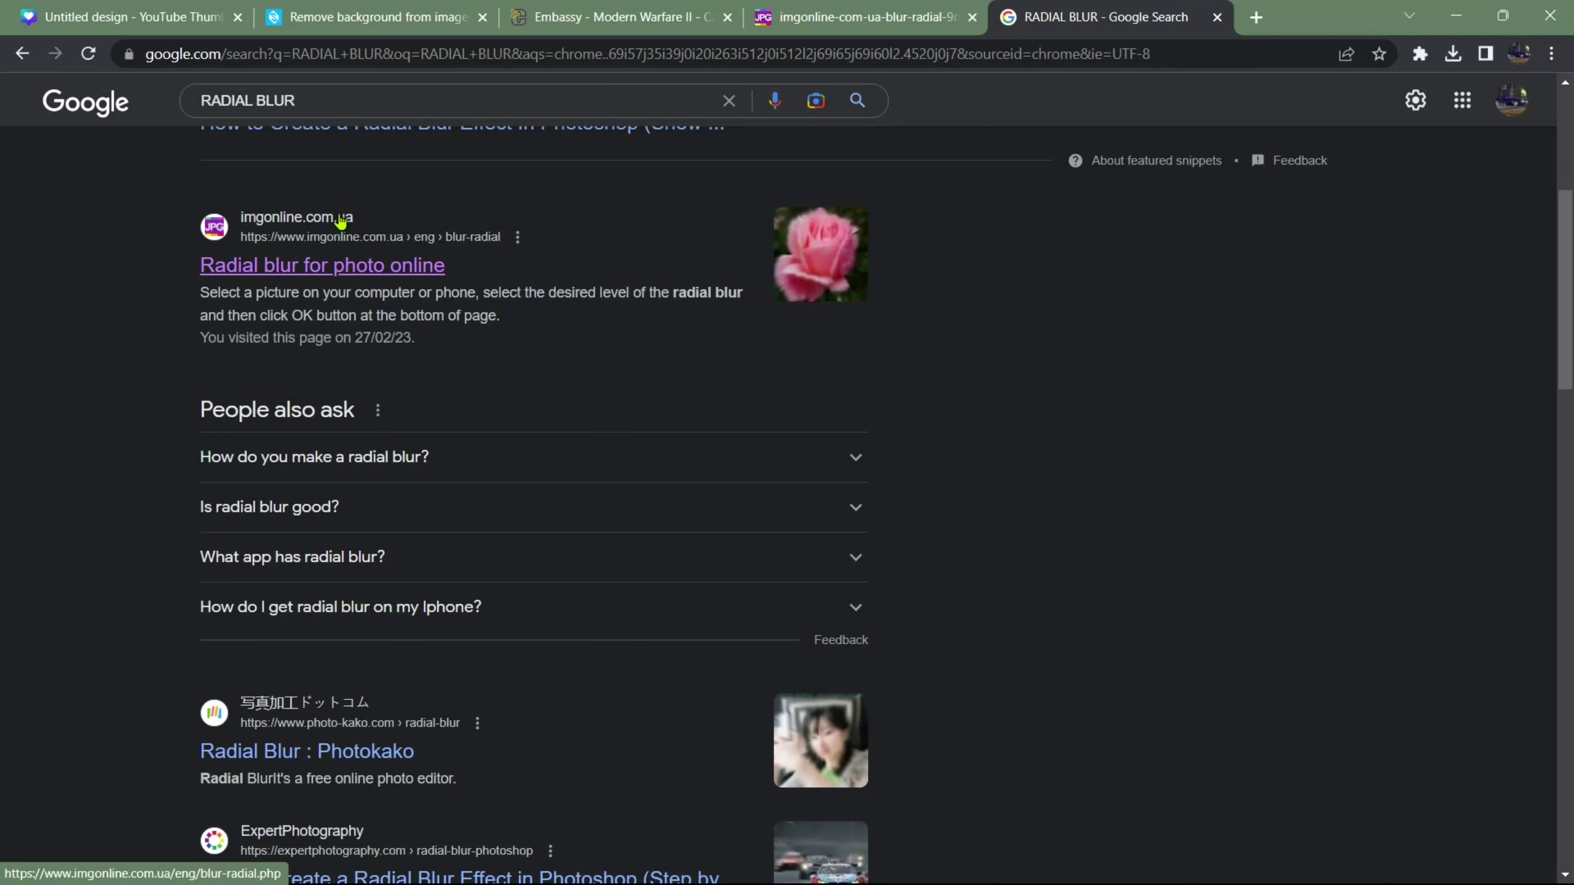
left_click(342, 272)
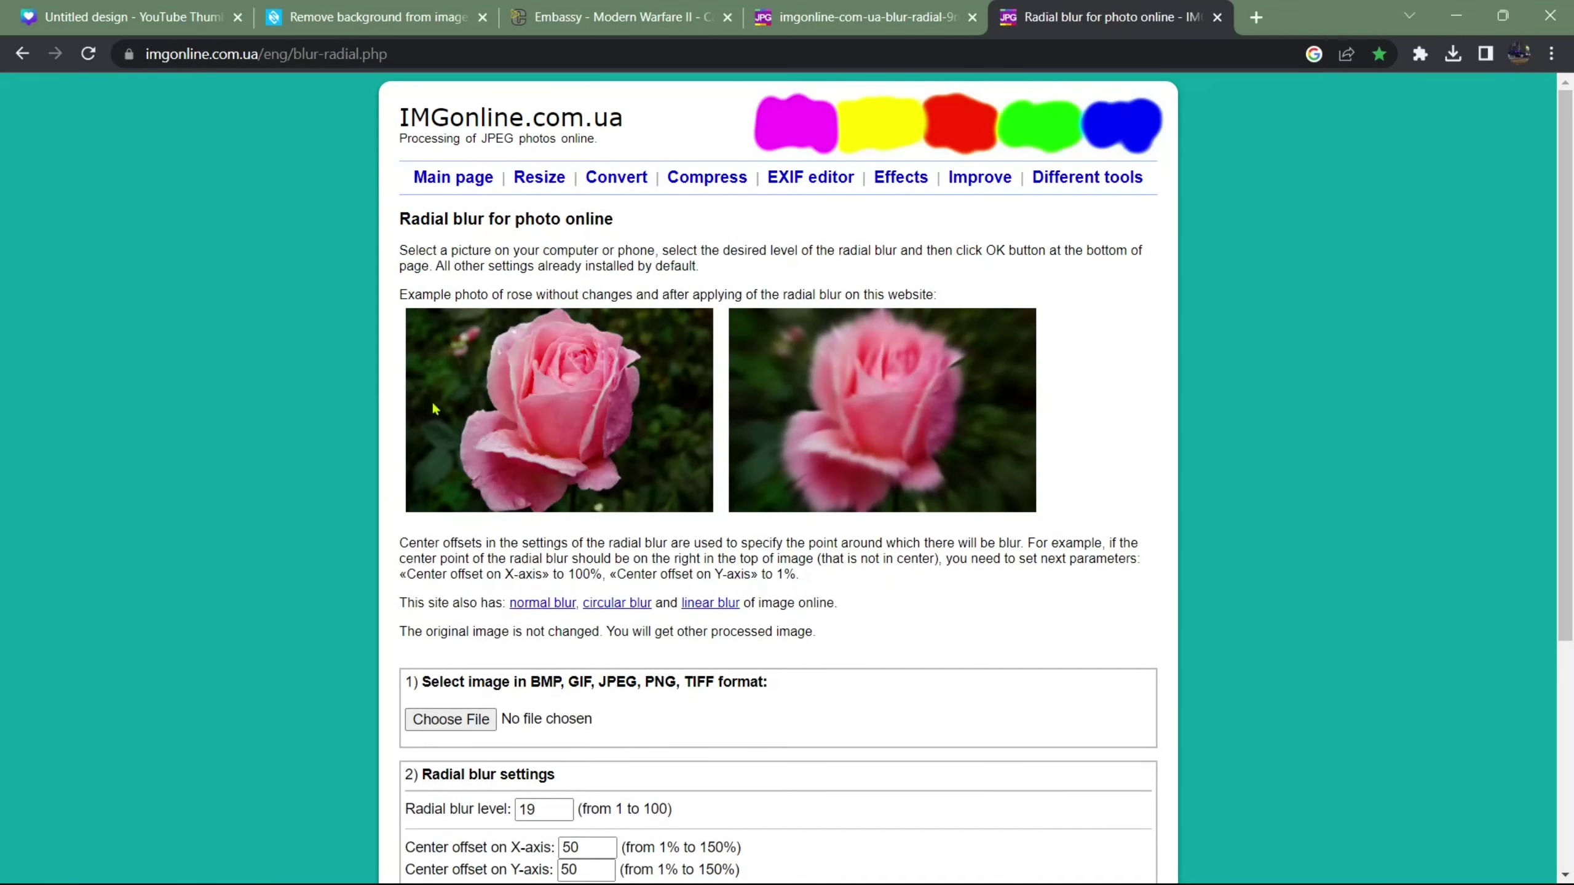
Step: Examine the radial blur page's file selection, blur settings and output format, and check the Downloads folder for the source image
scroll(717, 450, "down", 5)
scroll(716, 434, "up", 5)
scroll(717, 428, "down", 5)
scroll(1020, 369, "up", 5)
left_click(891, 868)
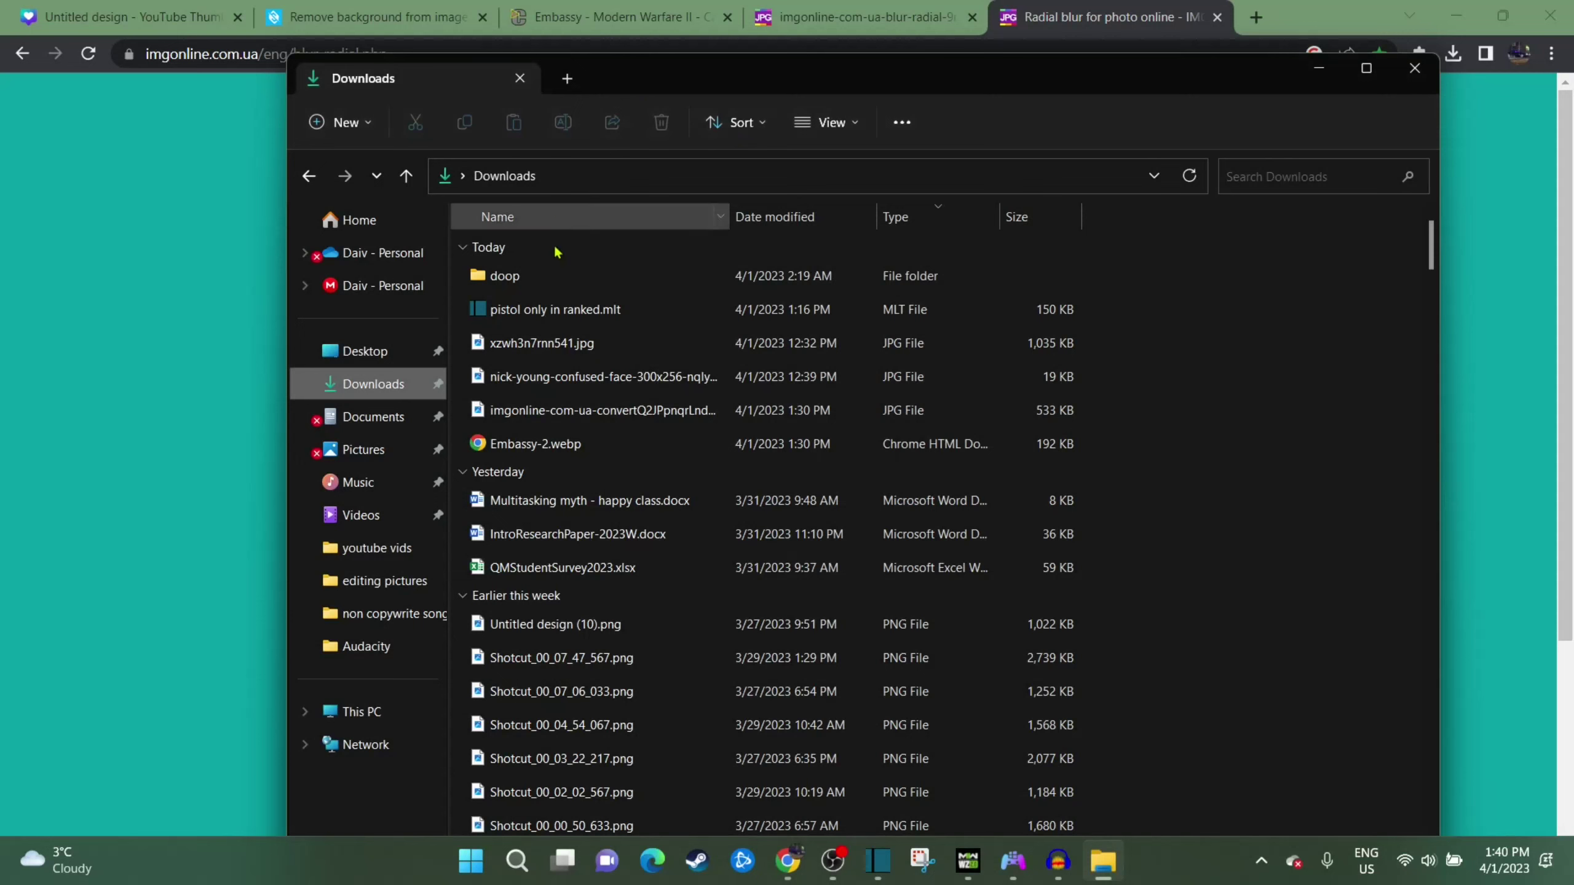
left_click(202, 310)
scroll(617, 759, "down", 4)
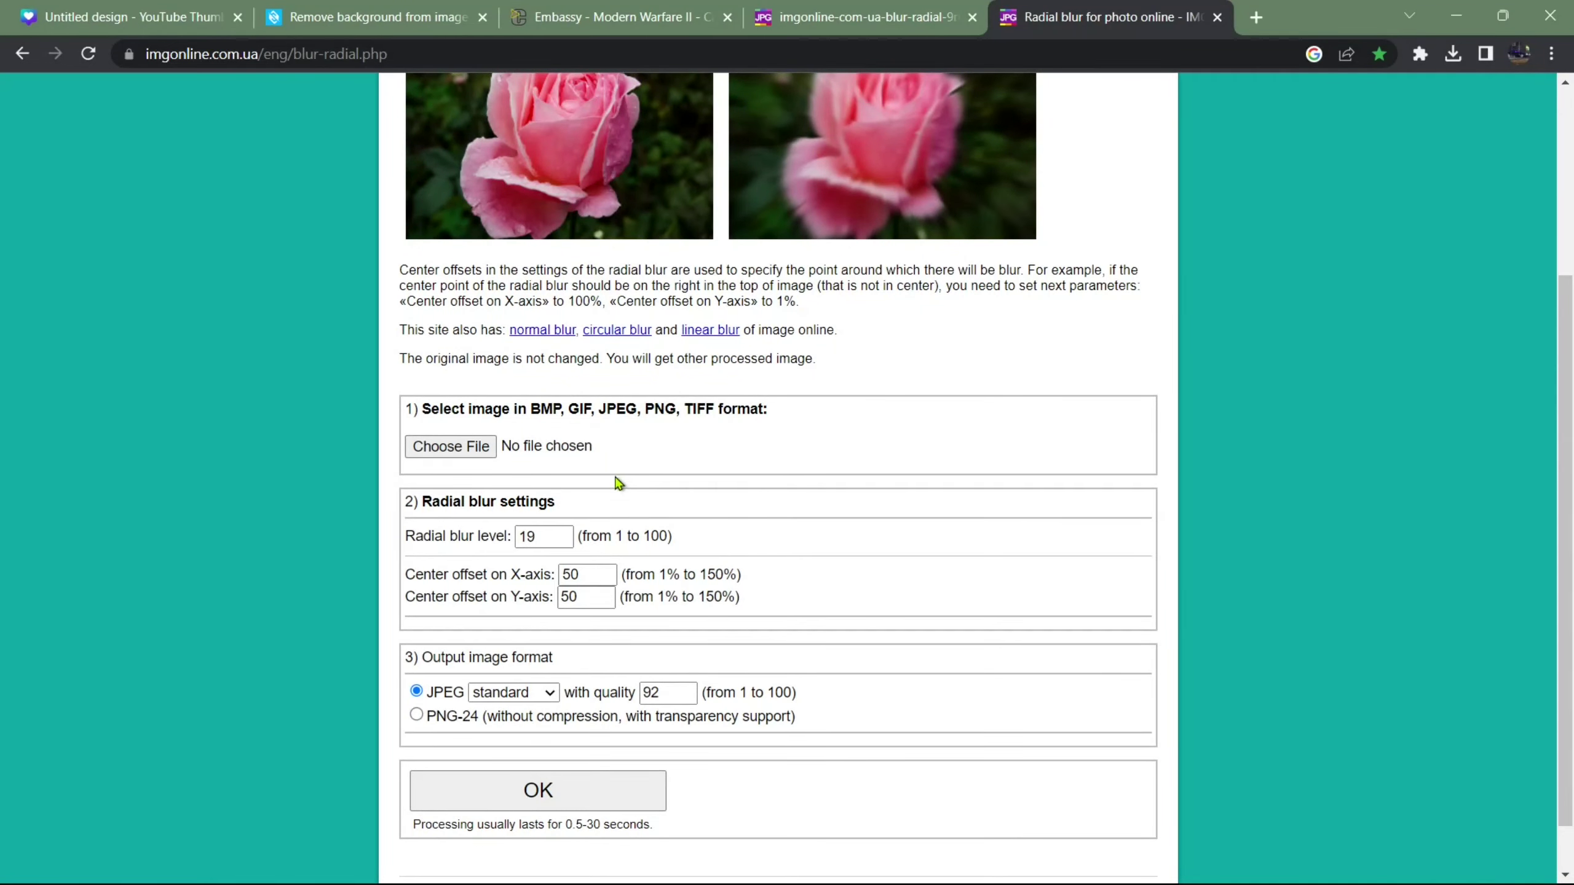
Step: Convert Embassy-2.webp from the Downloads folder to a standard JPEG with imgonline.com.ua's universal image converter
scroll(523, 494, "up", 5)
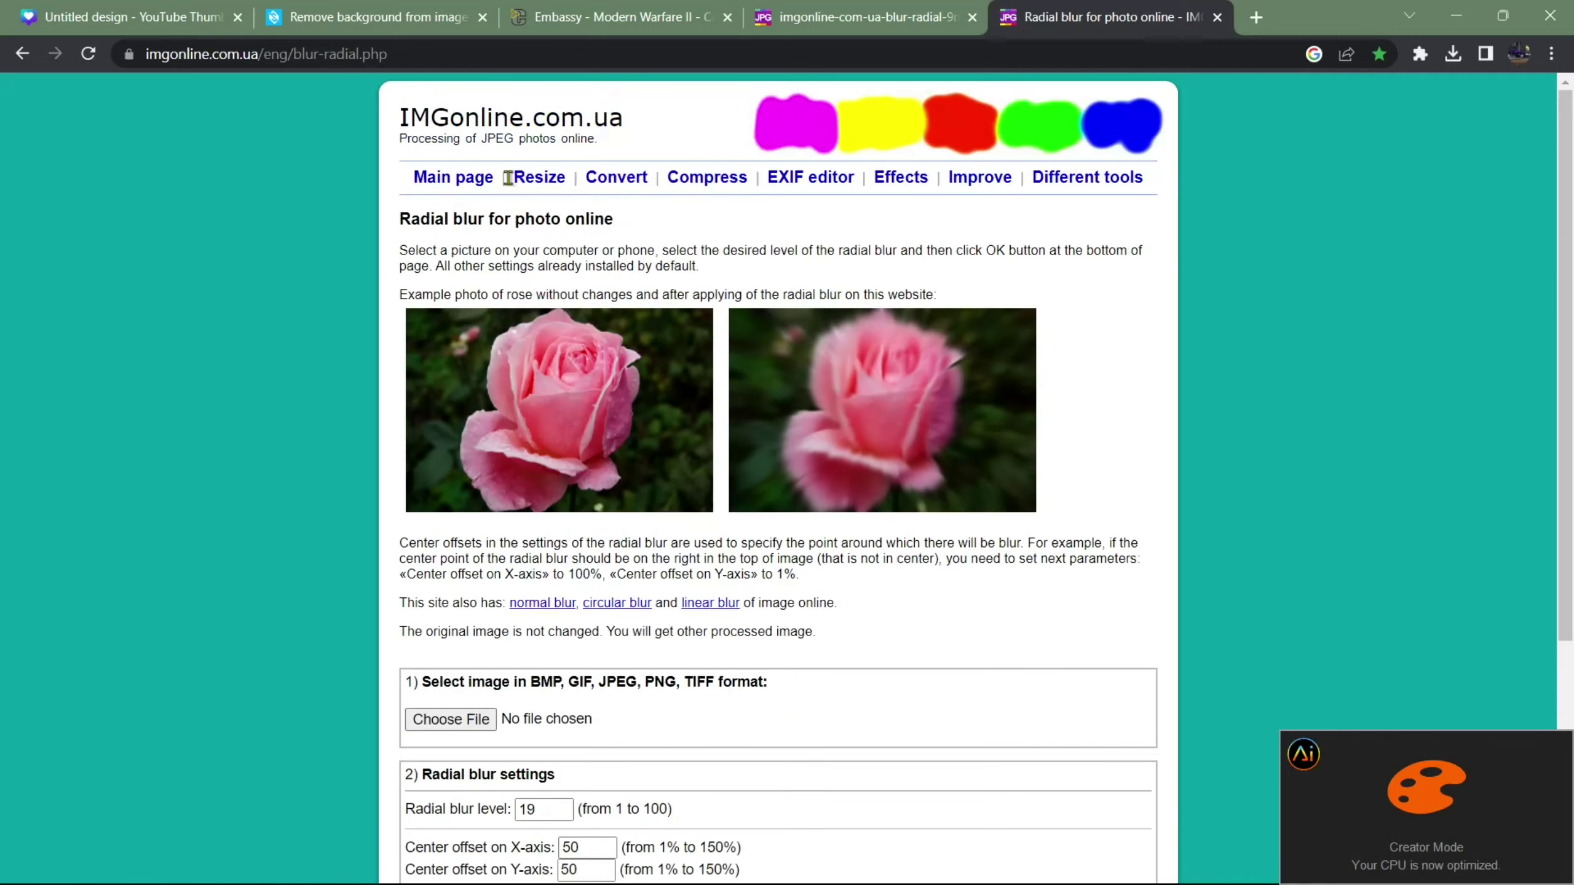
left_click(608, 193)
scroll(607, 193, "down", 5)
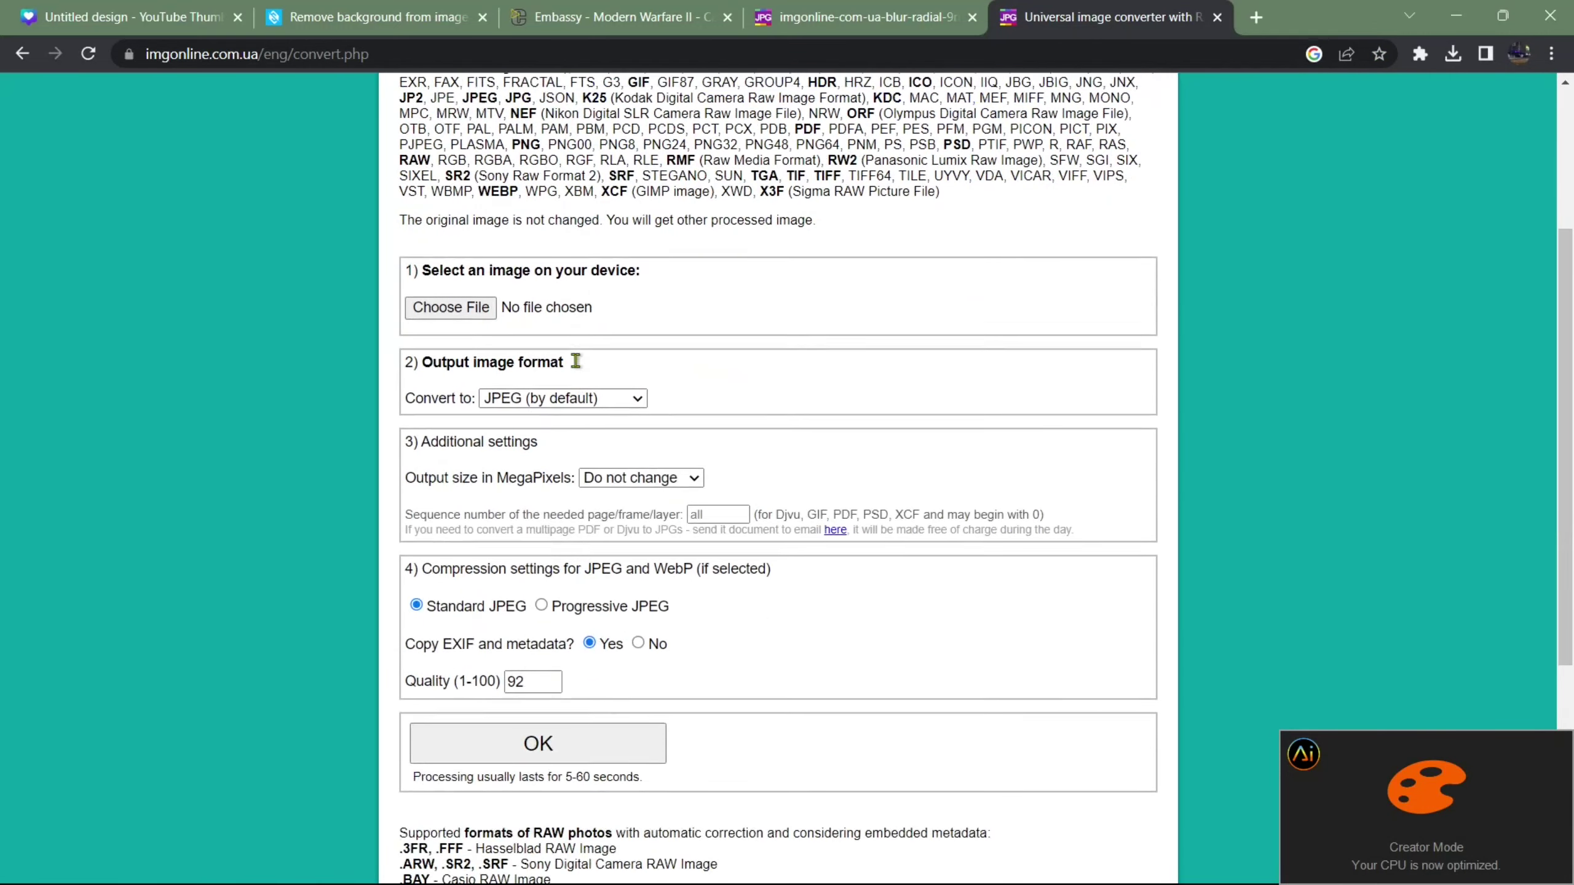
left_click(450, 295)
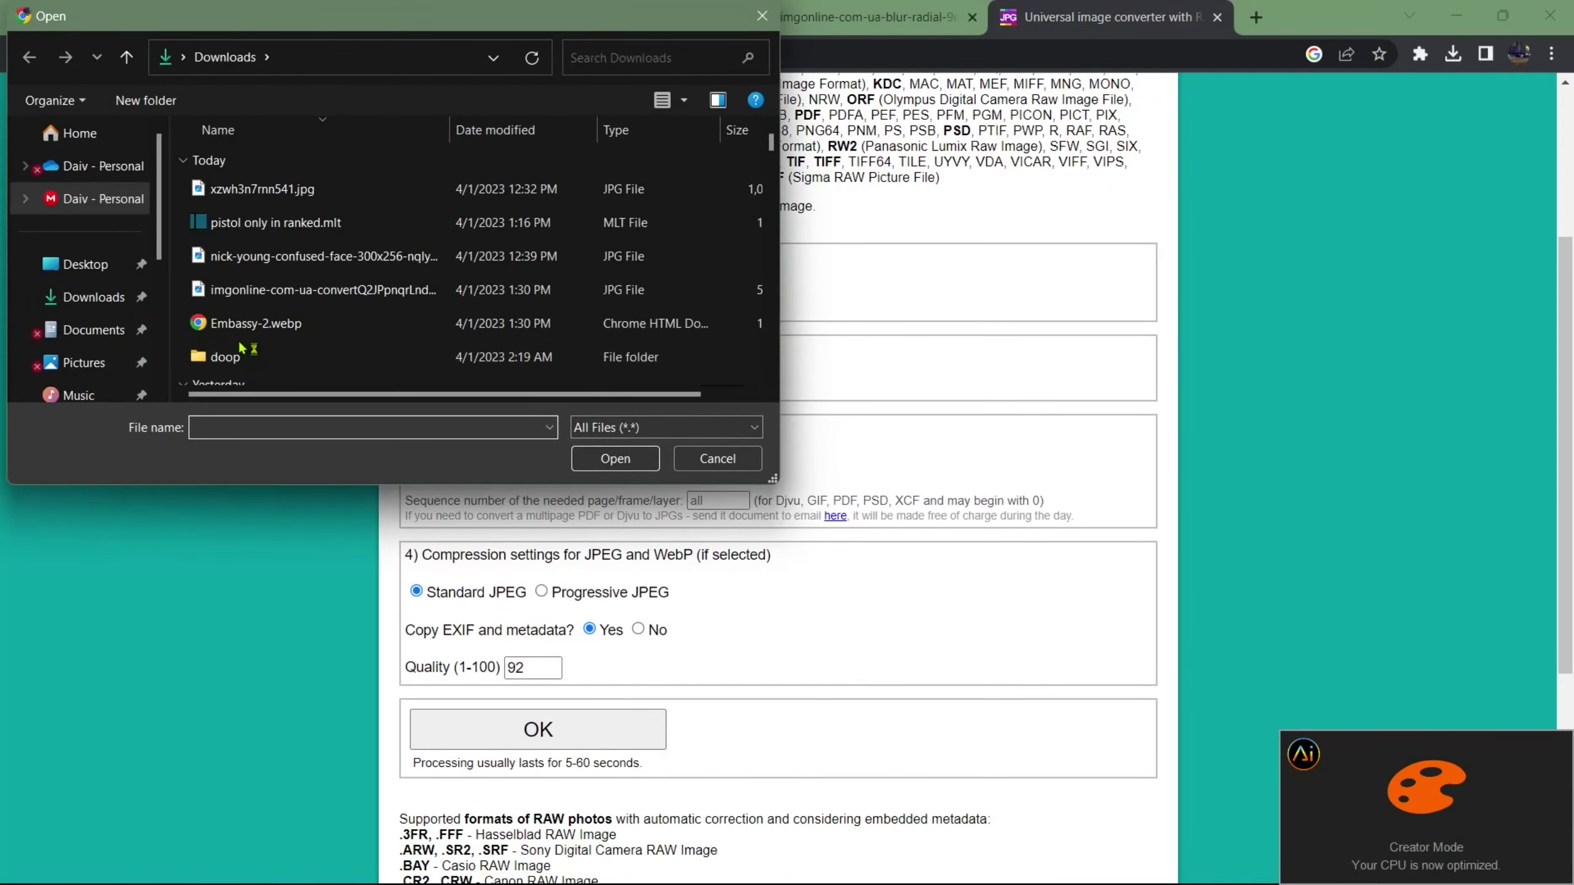
left_click(224, 335)
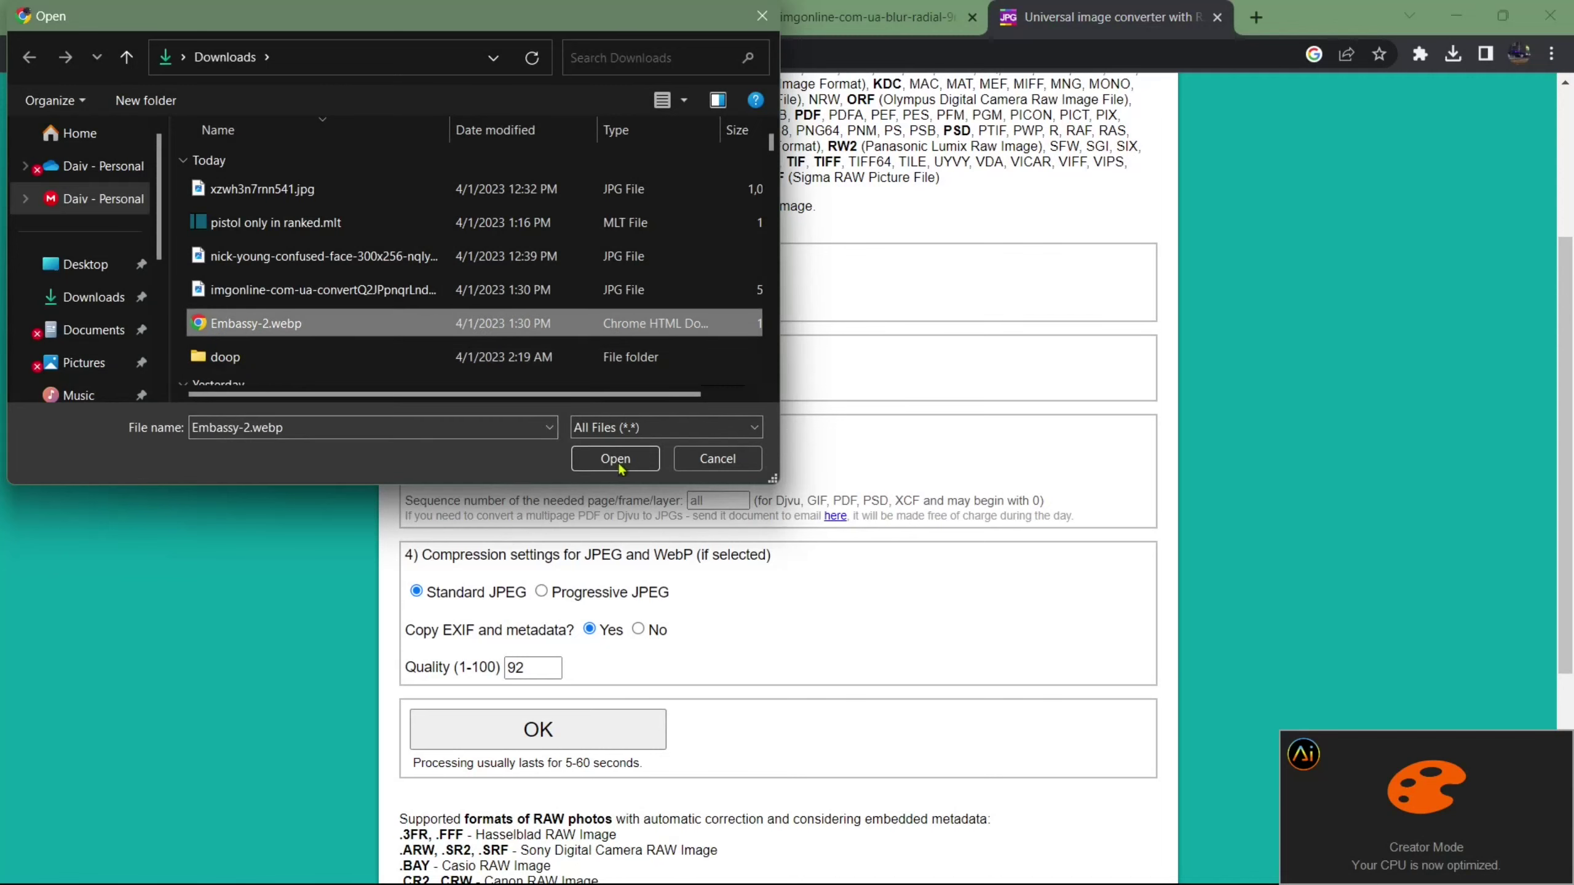
left_click(616, 458)
scroll(483, 335, "down", 4)
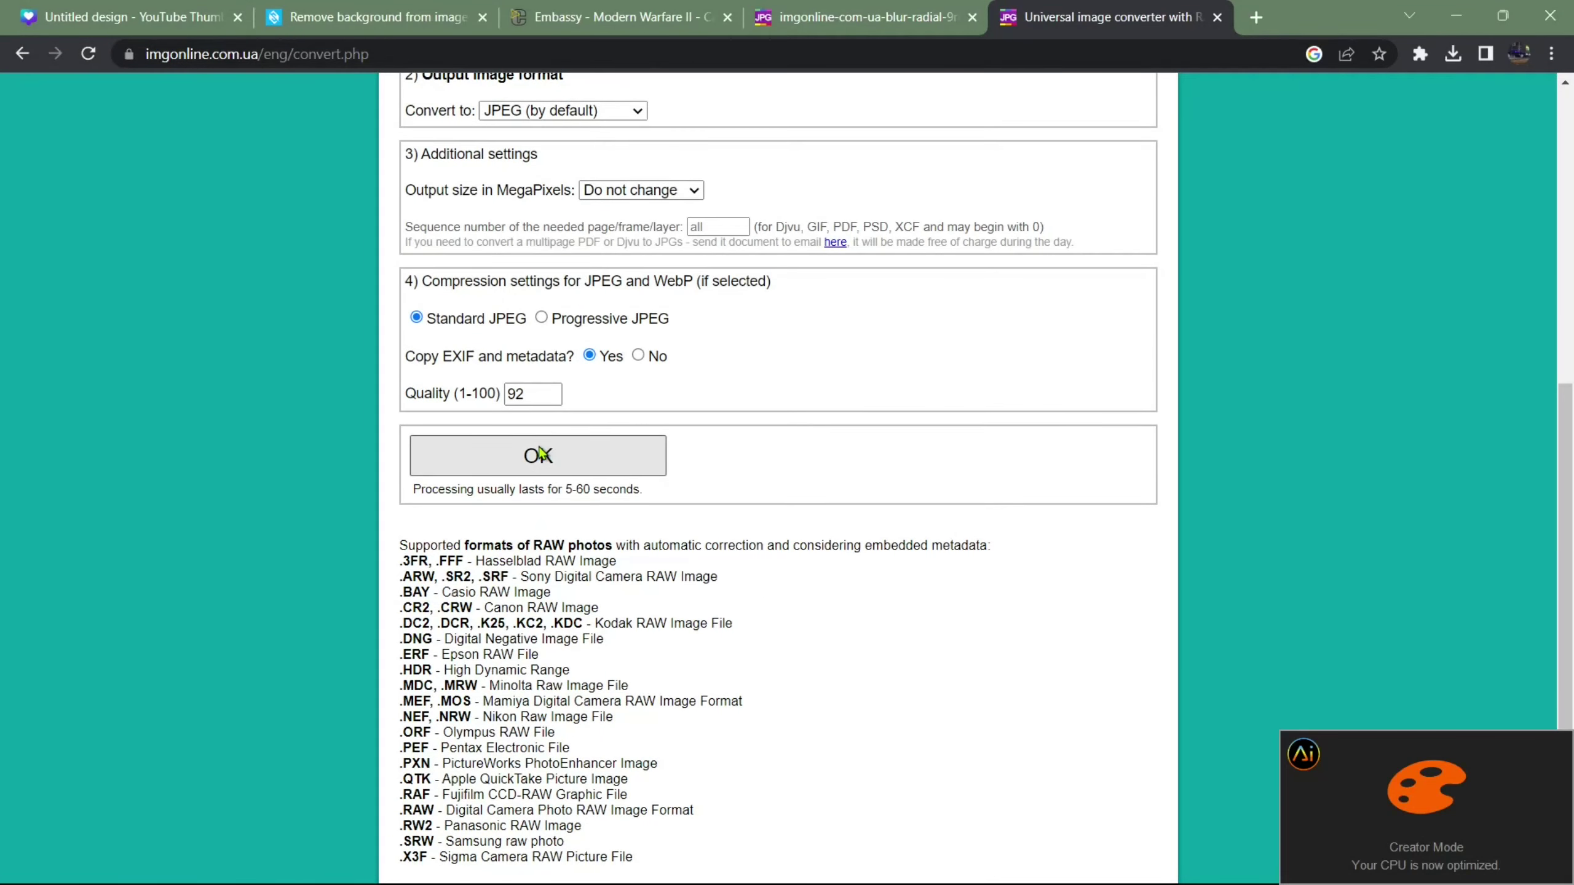
left_click(539, 455)
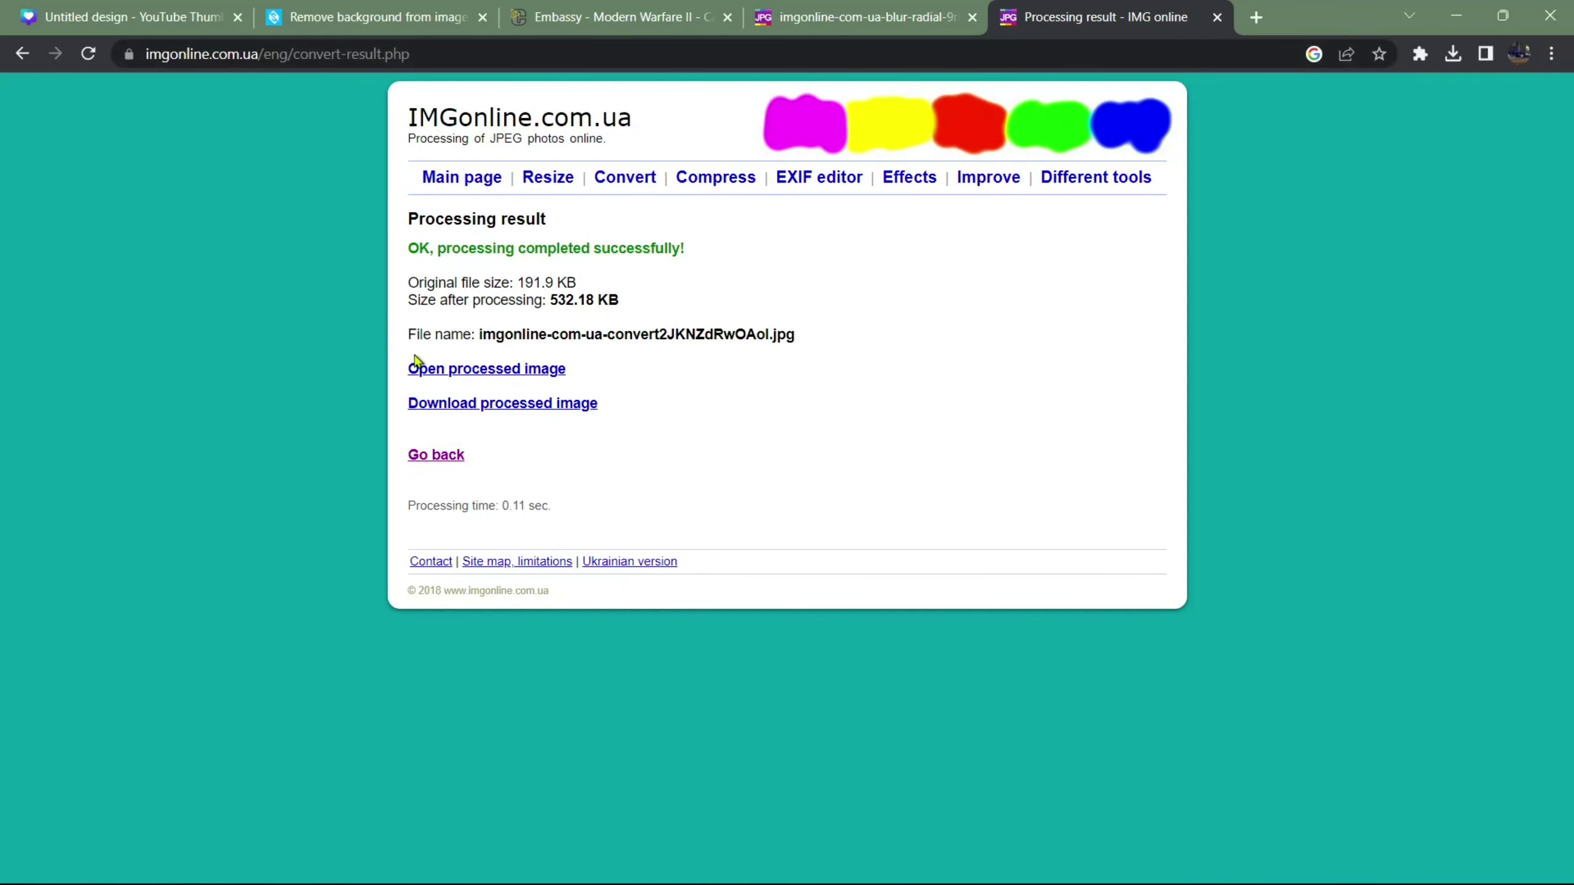
triple_click(413, 248)
left_click(804, 278)
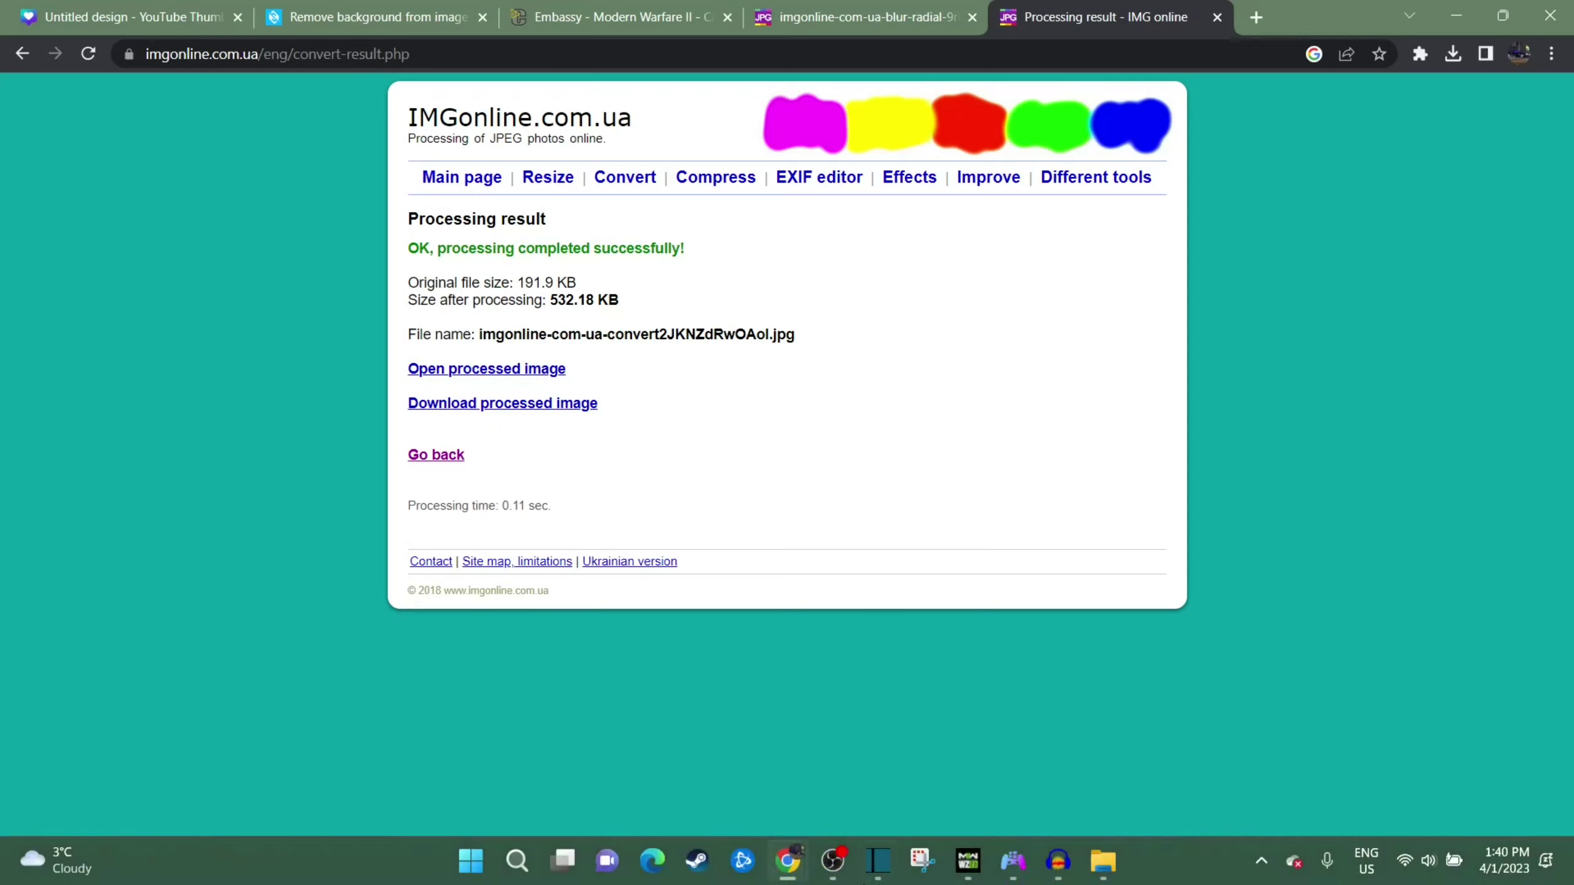
Step: Check the Downloads folder for the converted JPG of the Embassy screenshot and close the folder window
left_click(1095, 876)
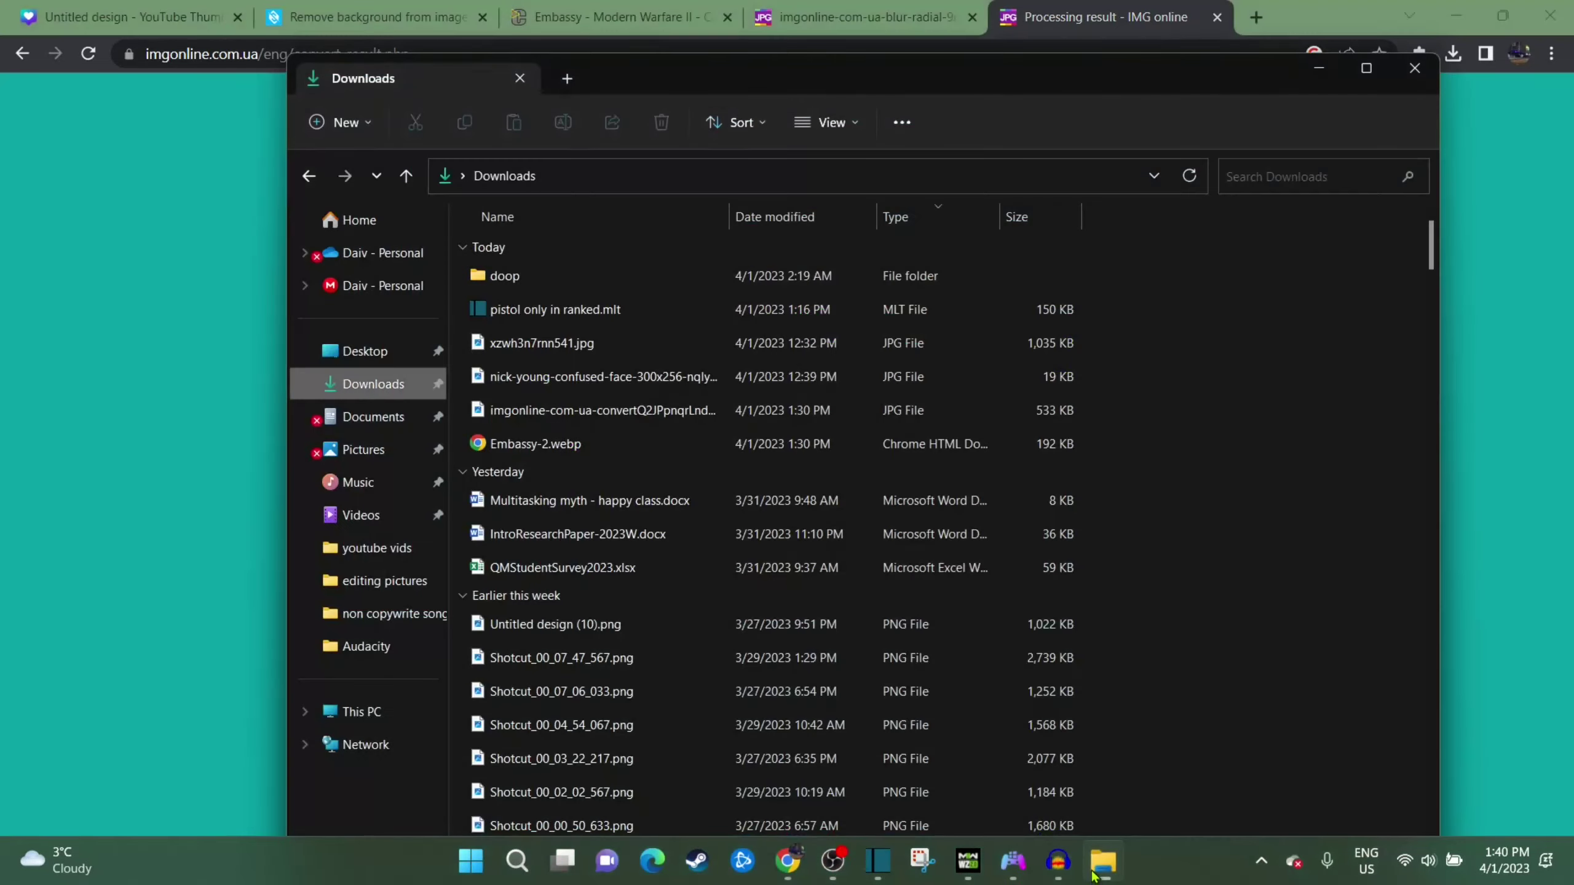
left_click(550, 415)
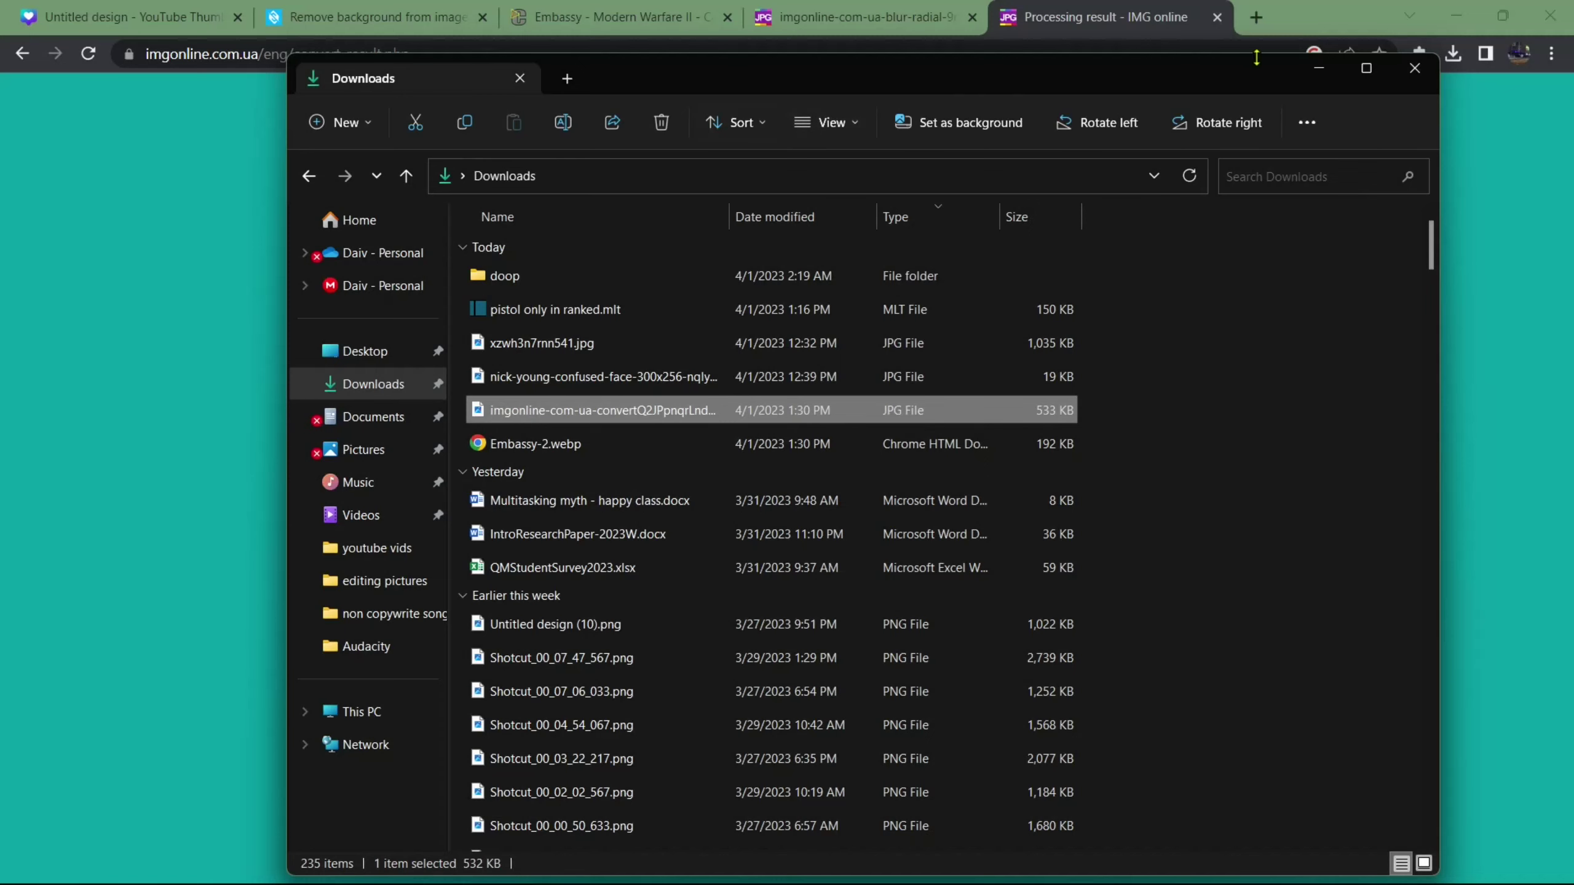
left_click(1414, 67)
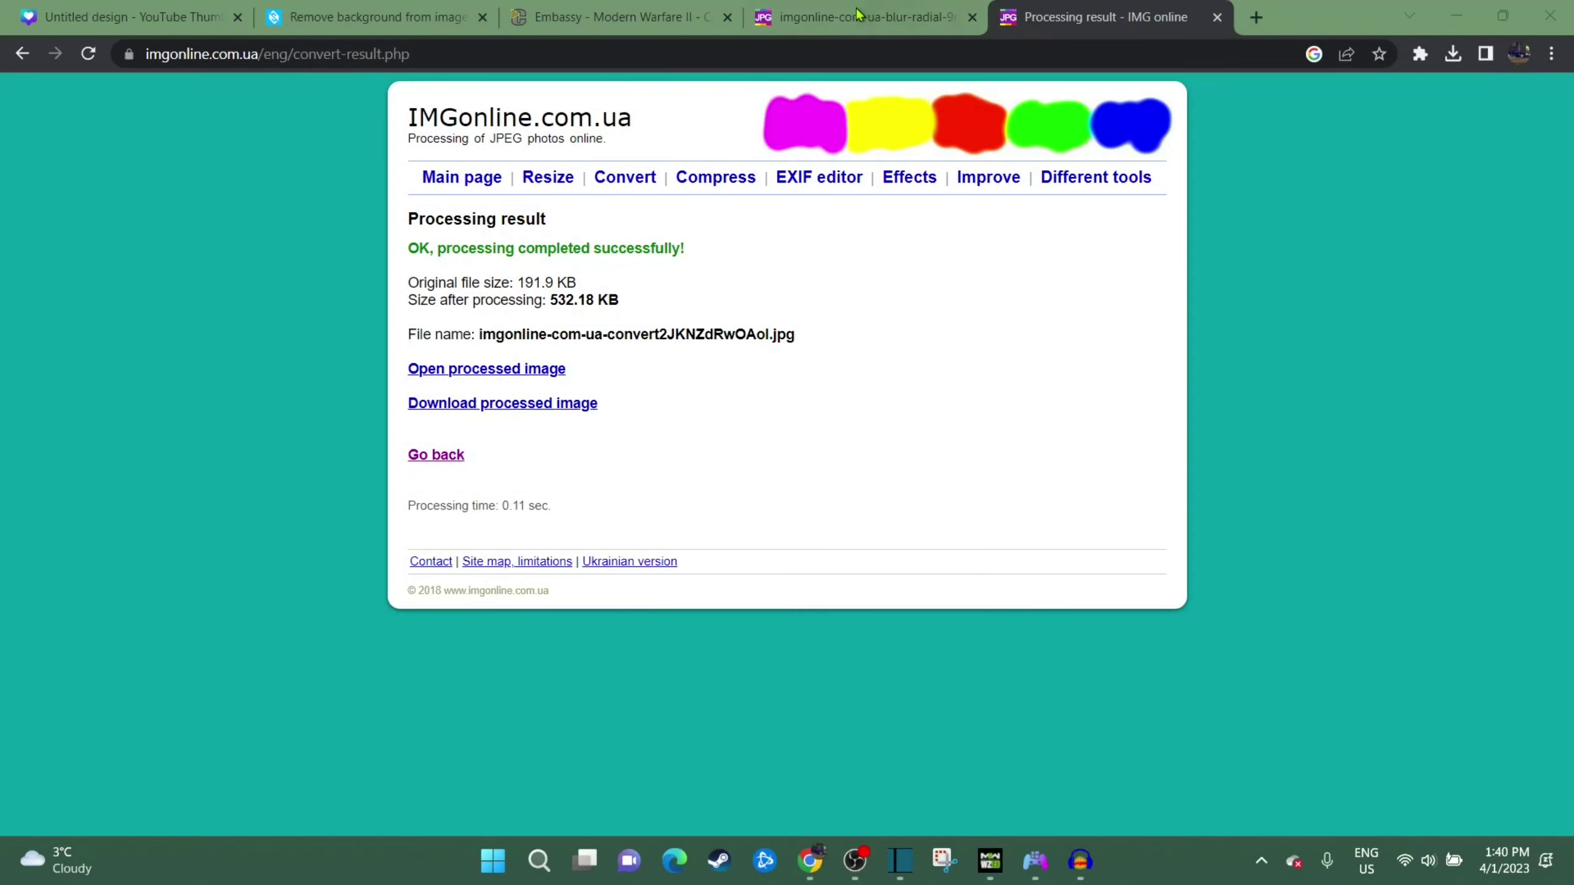
Step: Return to the radial blur page and process imgonline-com-ua-convertQ2JPpnqrLndN.jpg from Downloads with the default blur settings
left_click(21, 61)
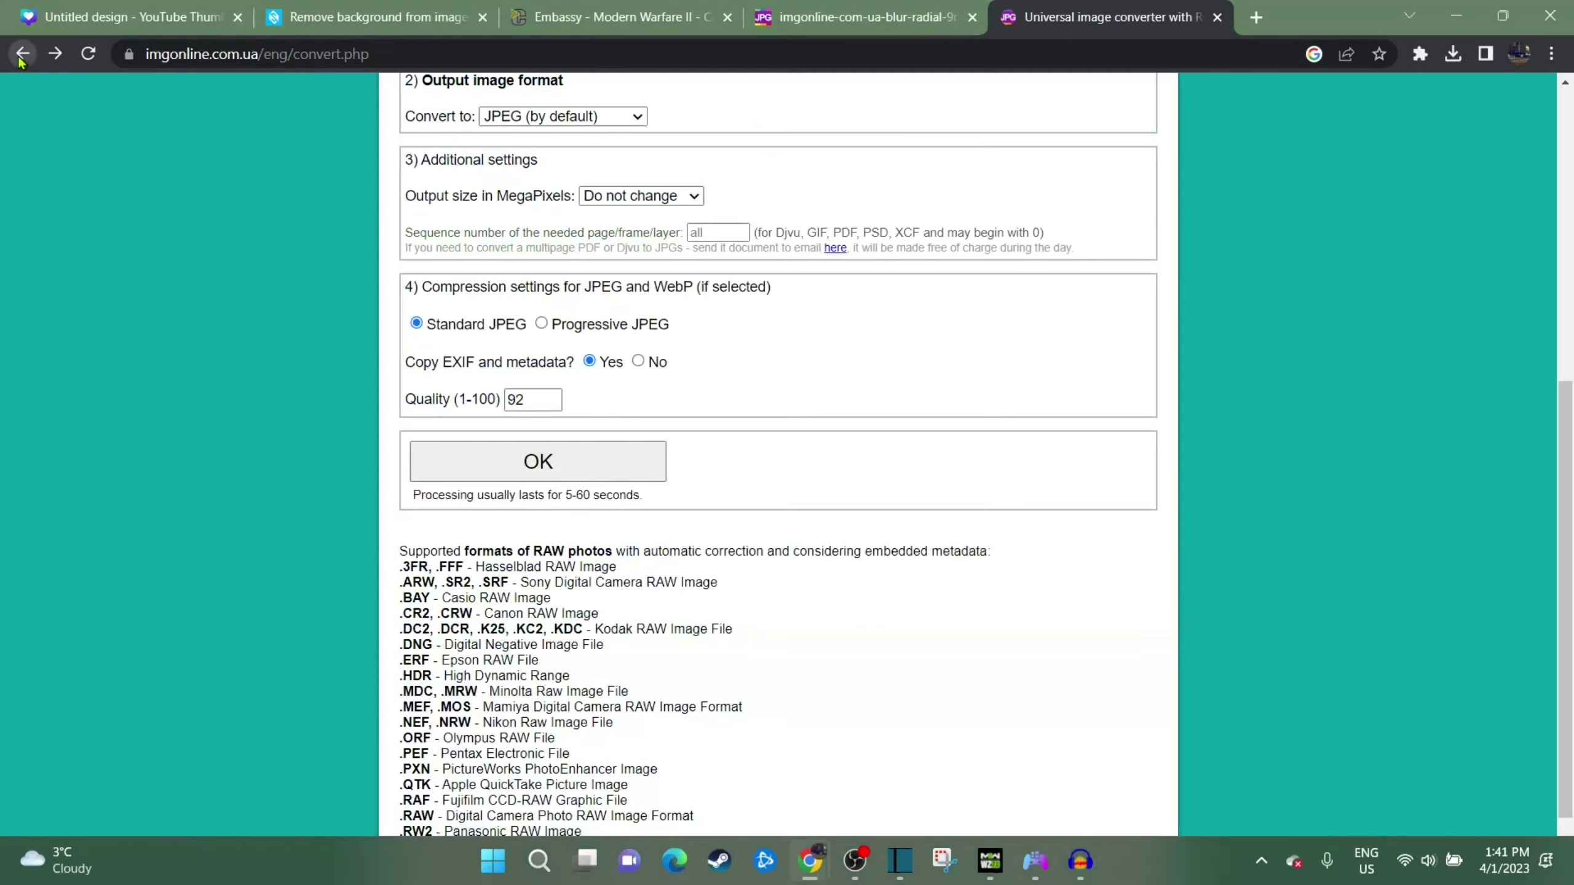
left_click(22, 61)
scroll(527, 282, "down", 4)
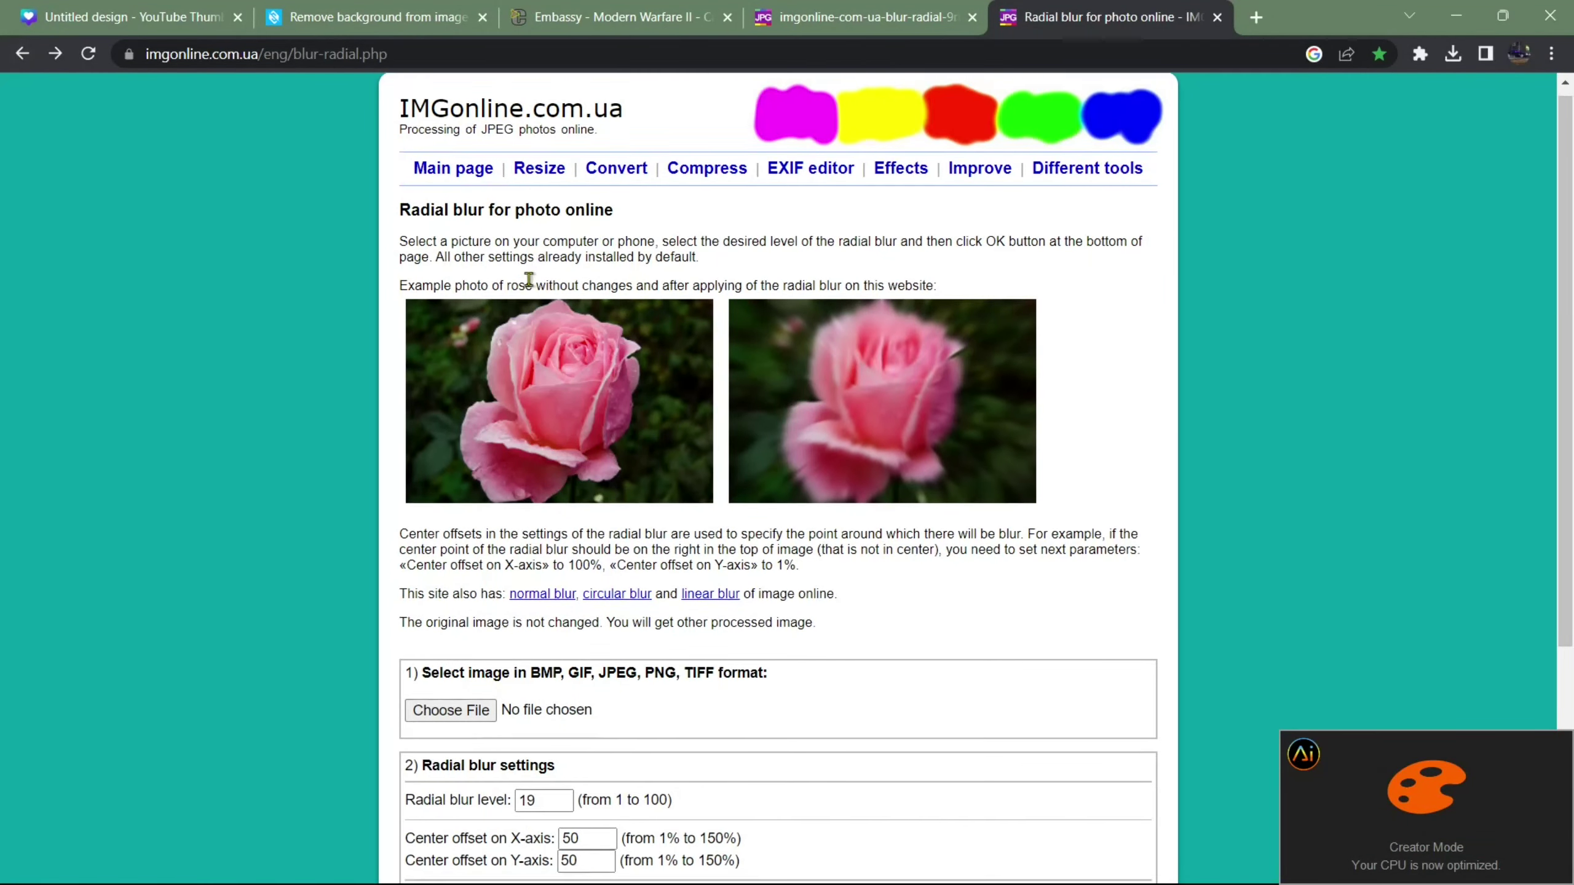
left_click(469, 447)
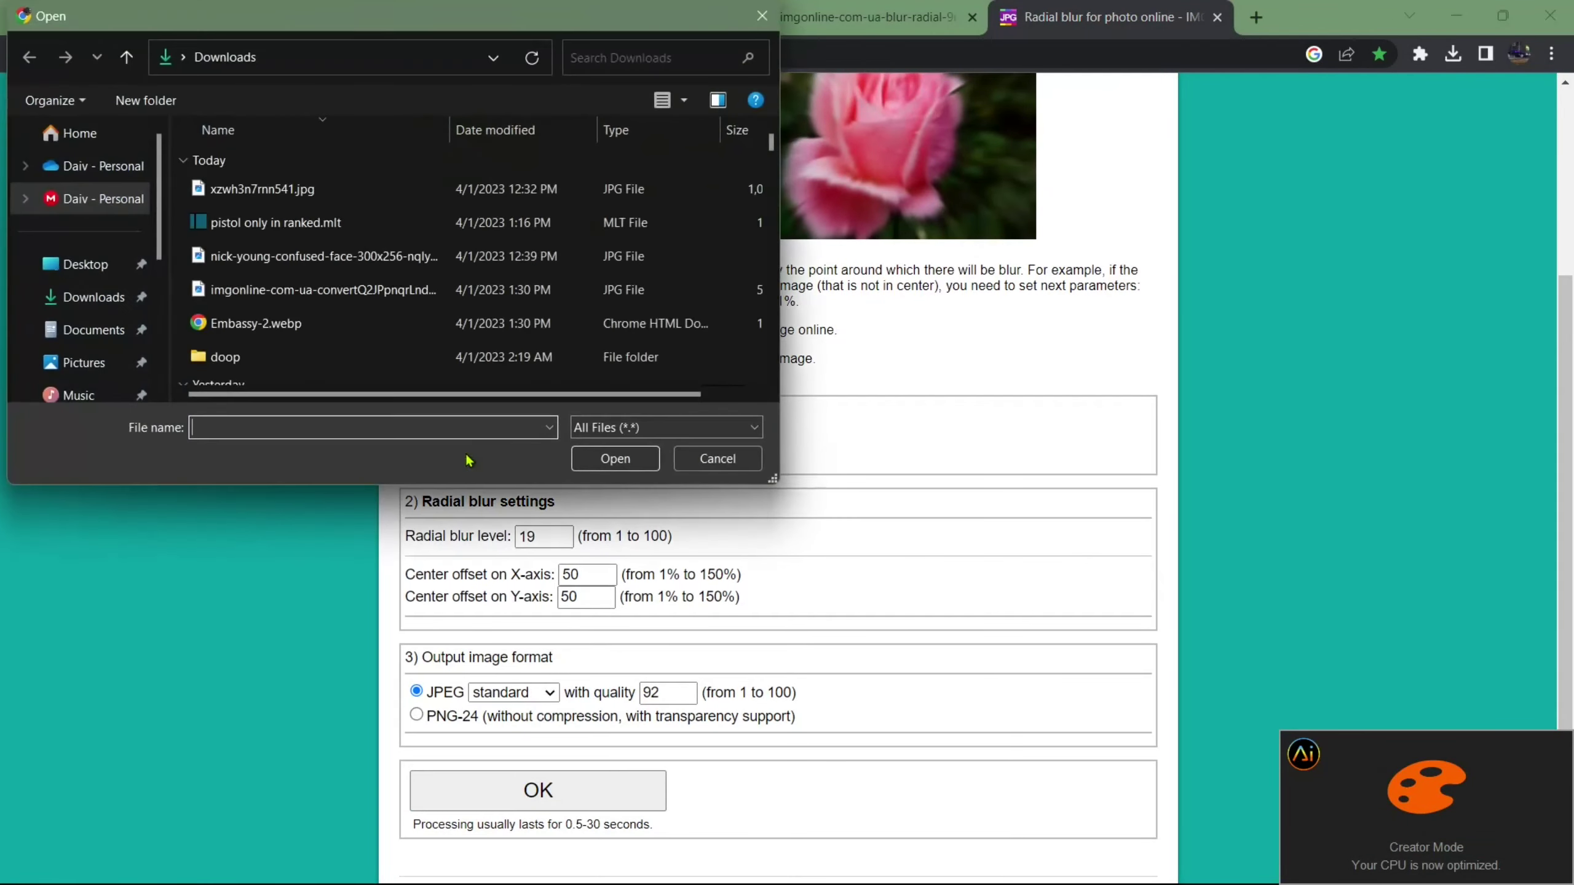
left_click(372, 290)
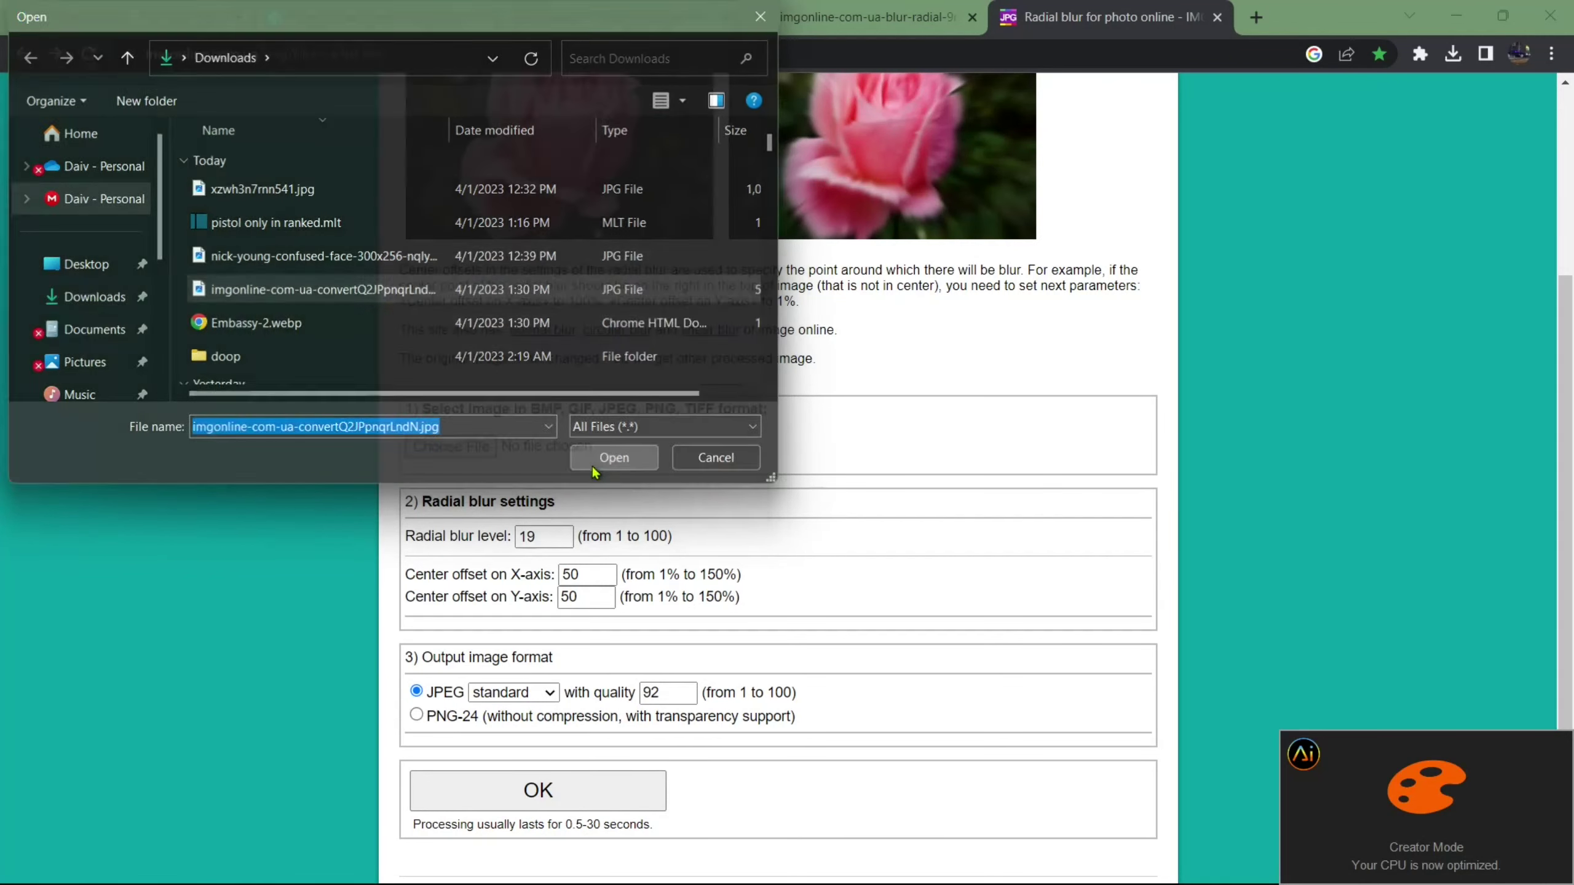
left_click(604, 460)
scroll(576, 713, "down", 1)
left_click(579, 723)
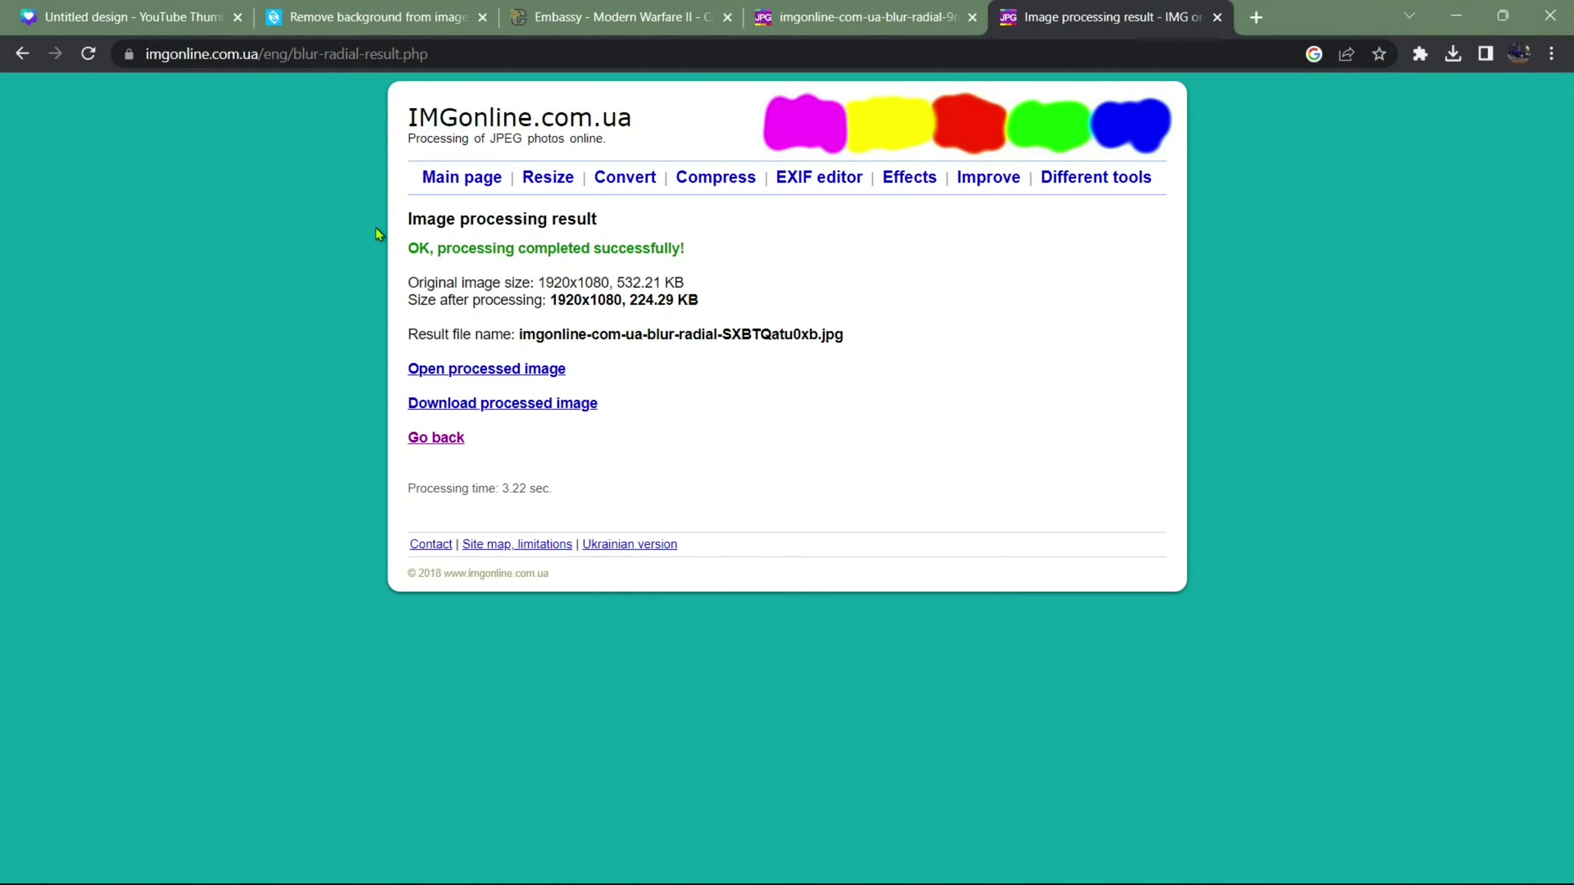
left_click_drag(379, 234, 635, 248)
left_click(745, 288)
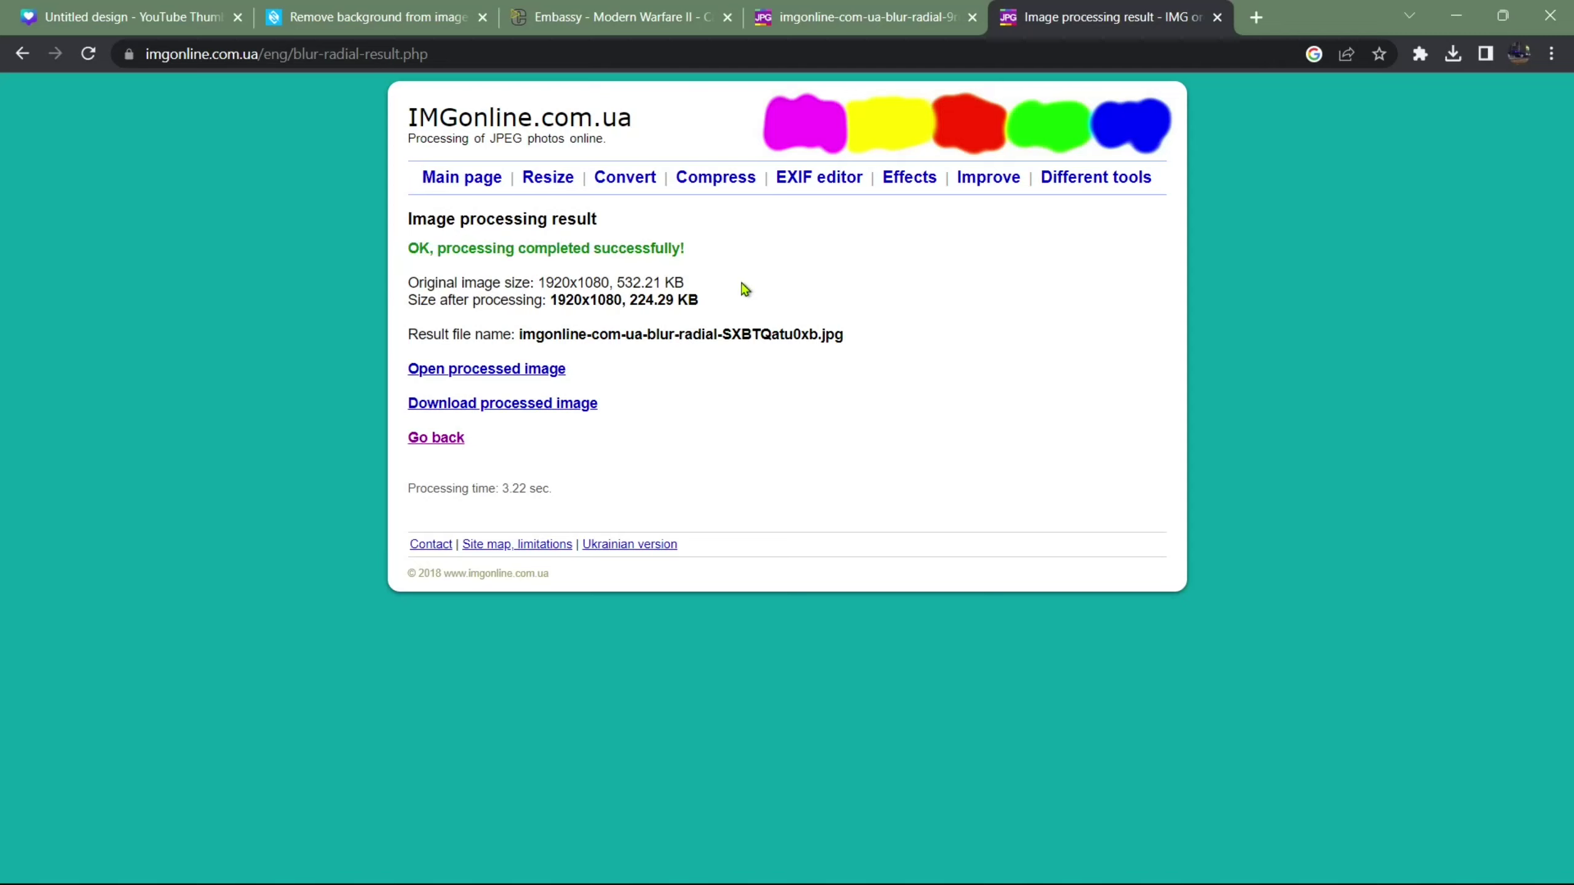
Step: Open the processed blurred image, copy it, inspect it enlarged, and close its tab
left_click(493, 375)
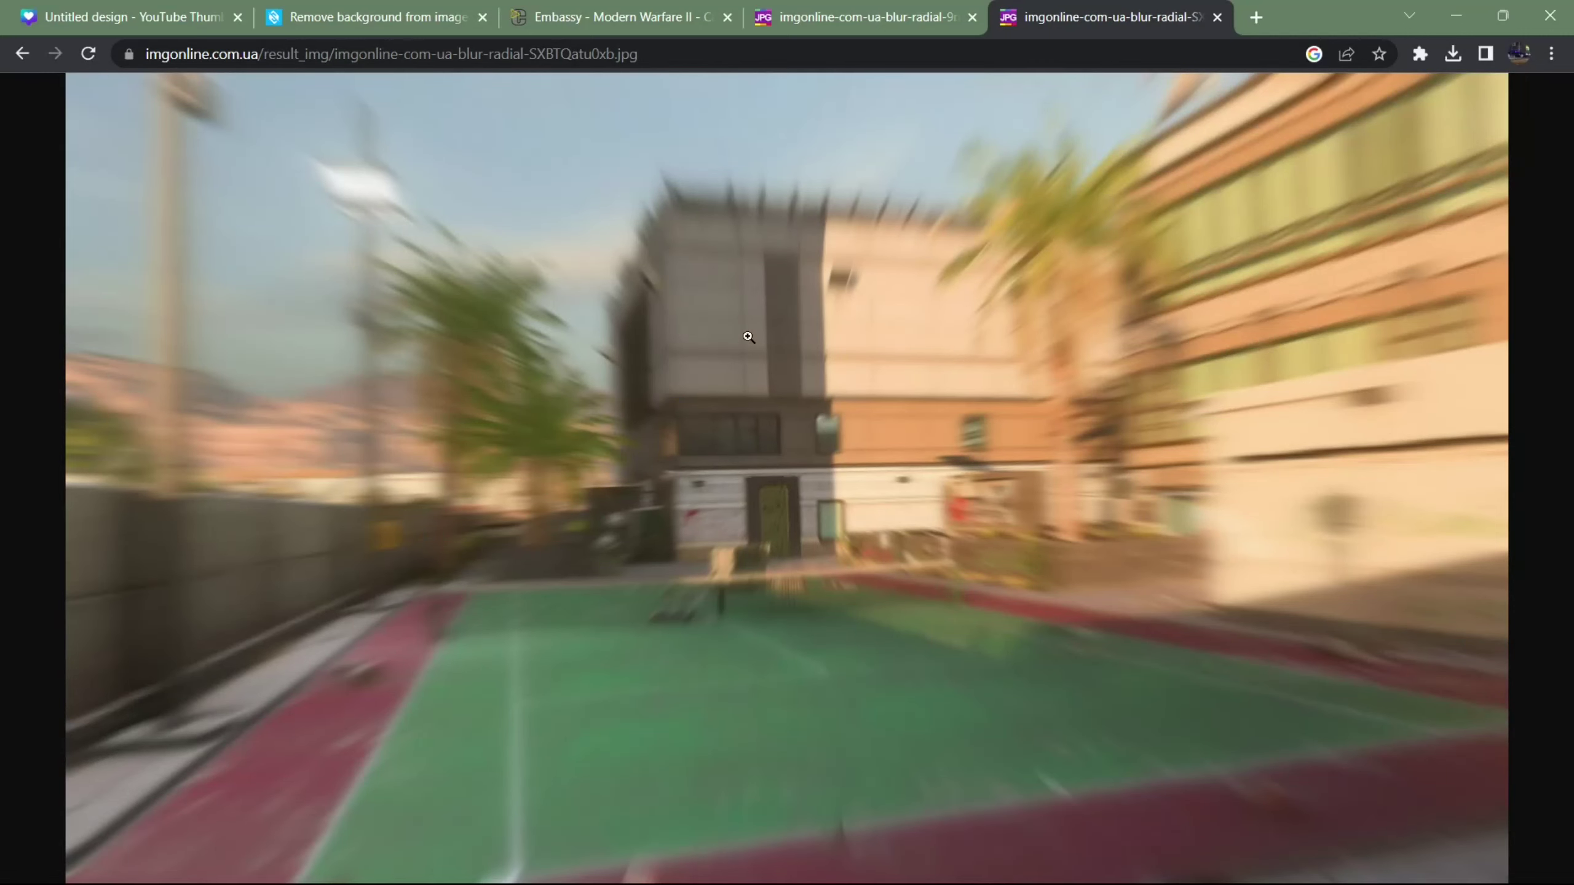
right_click(755, 419)
left_click(785, 486)
left_click(662, 385)
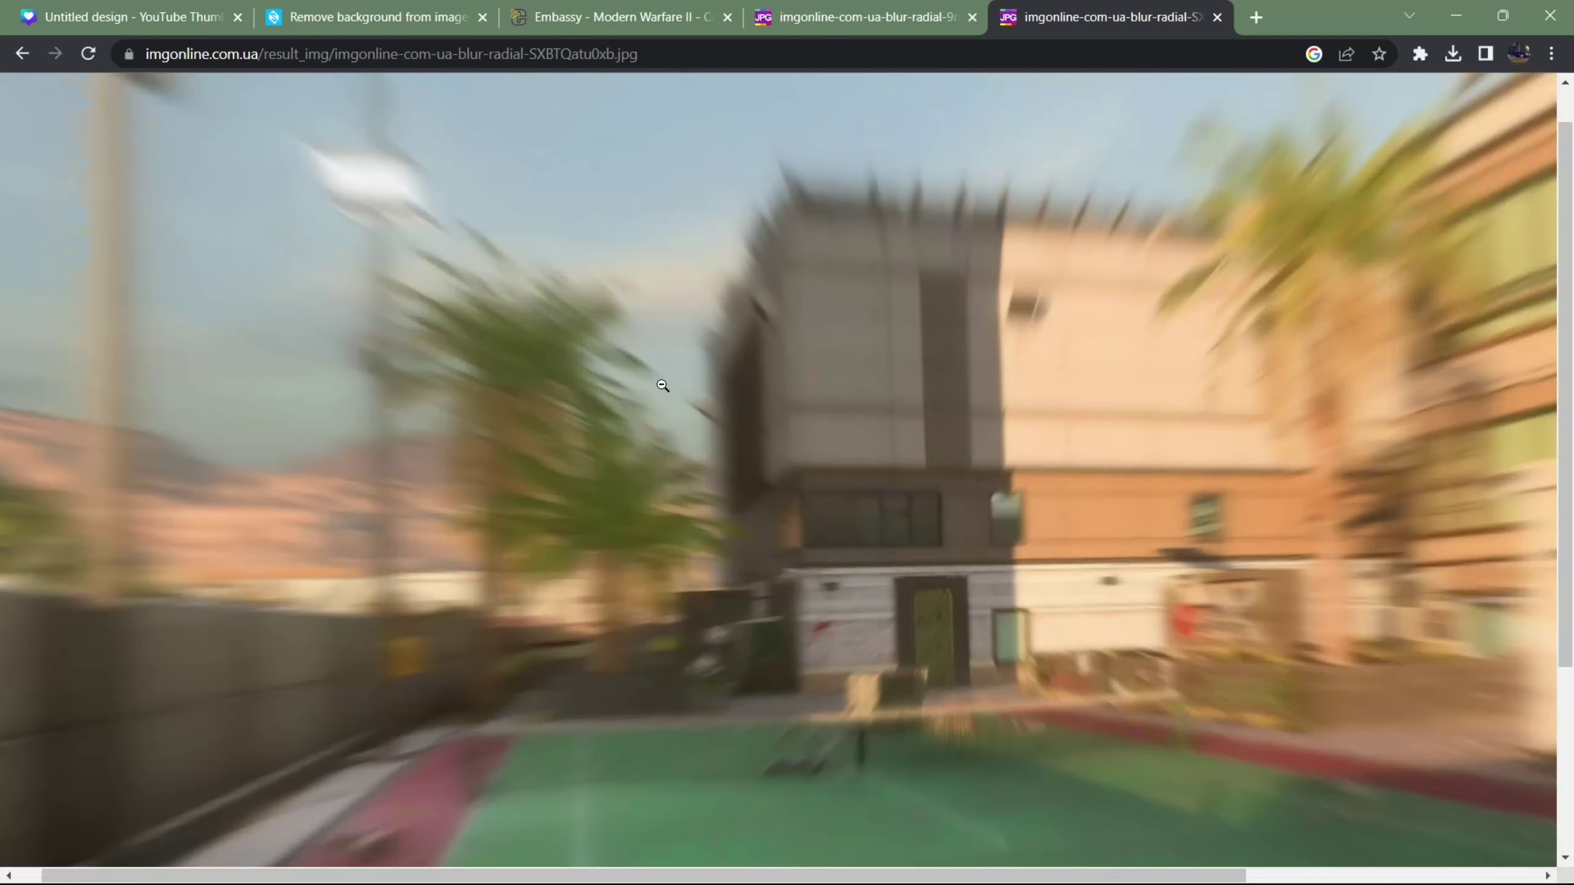
left_click(1052, 273)
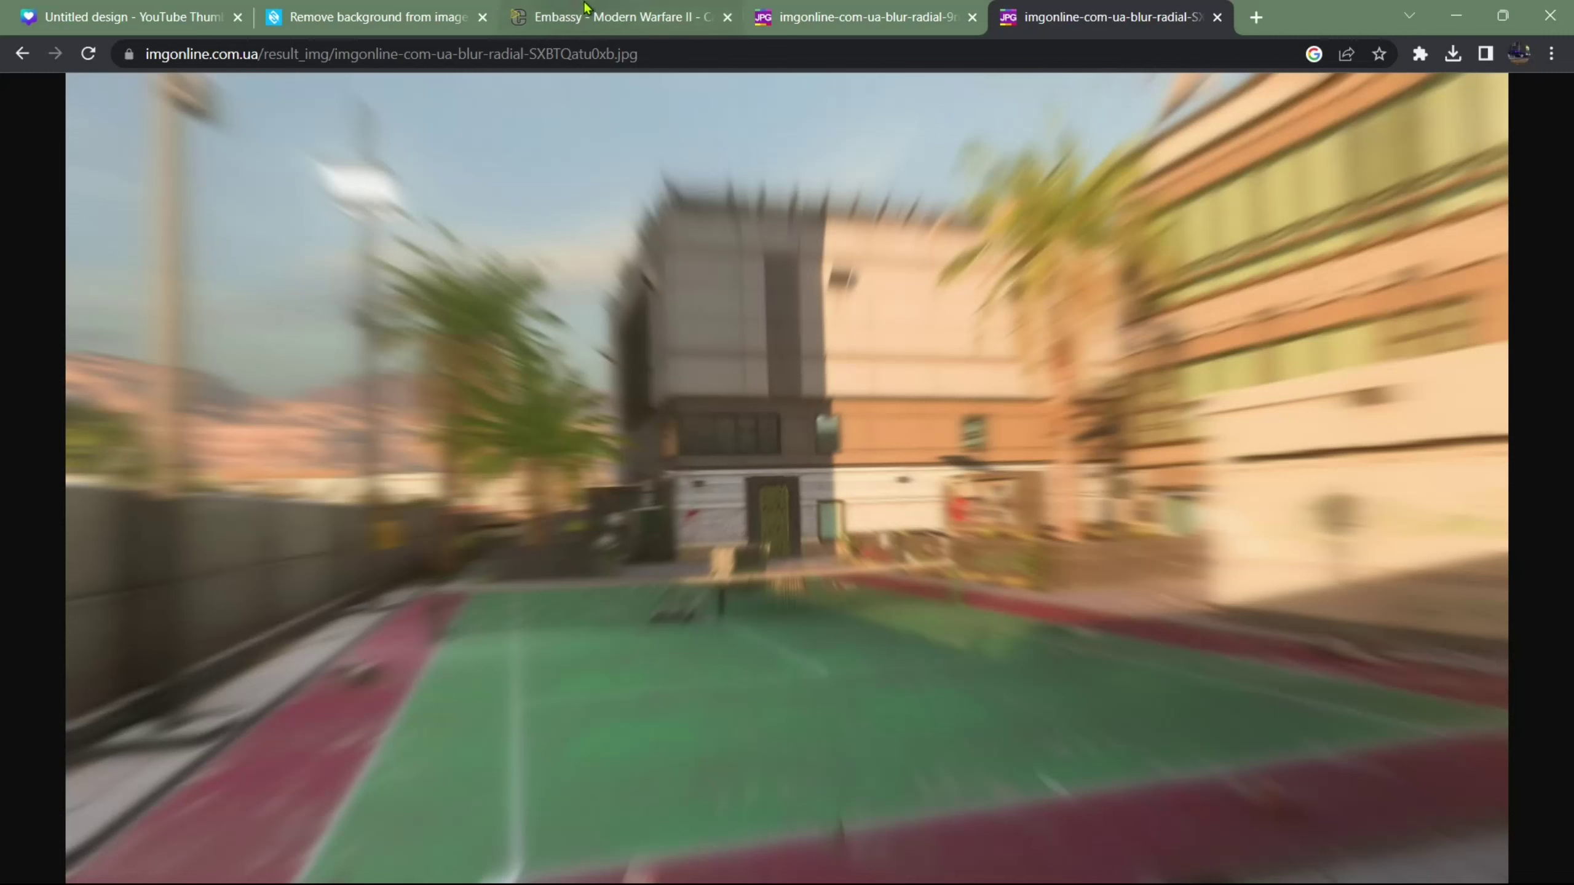
left_click(1217, 16)
Step: Copy the previously blurred tennis court image from its open browser tab and paste it onto the Canva thumbnail page
left_click(372, 16)
left_click(855, 16)
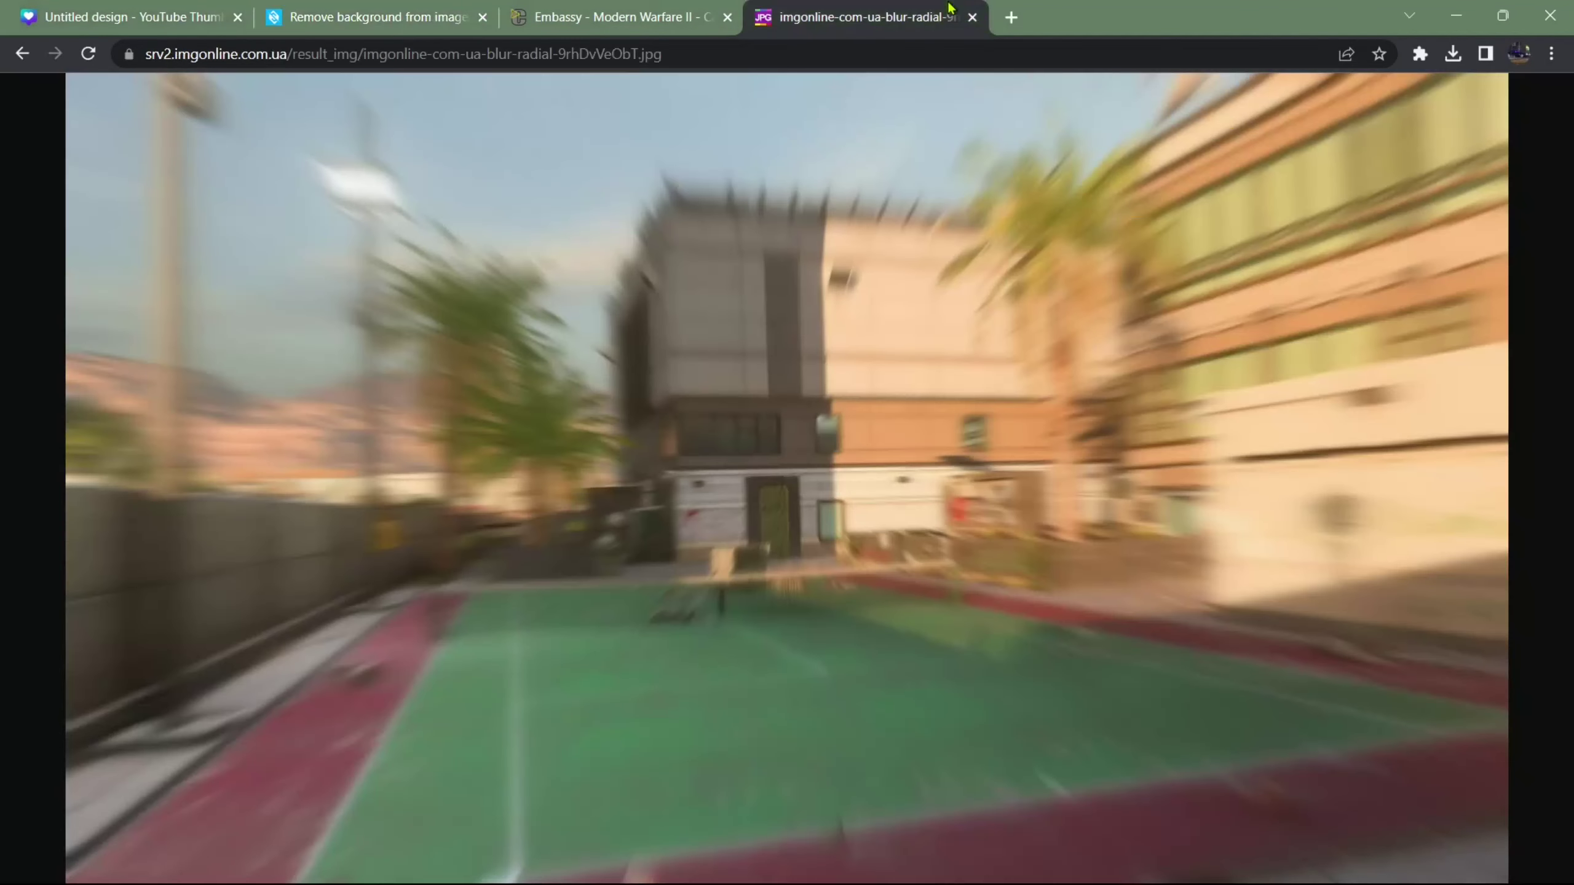
right_click(729, 481)
left_click(805, 548)
left_click(161, 11)
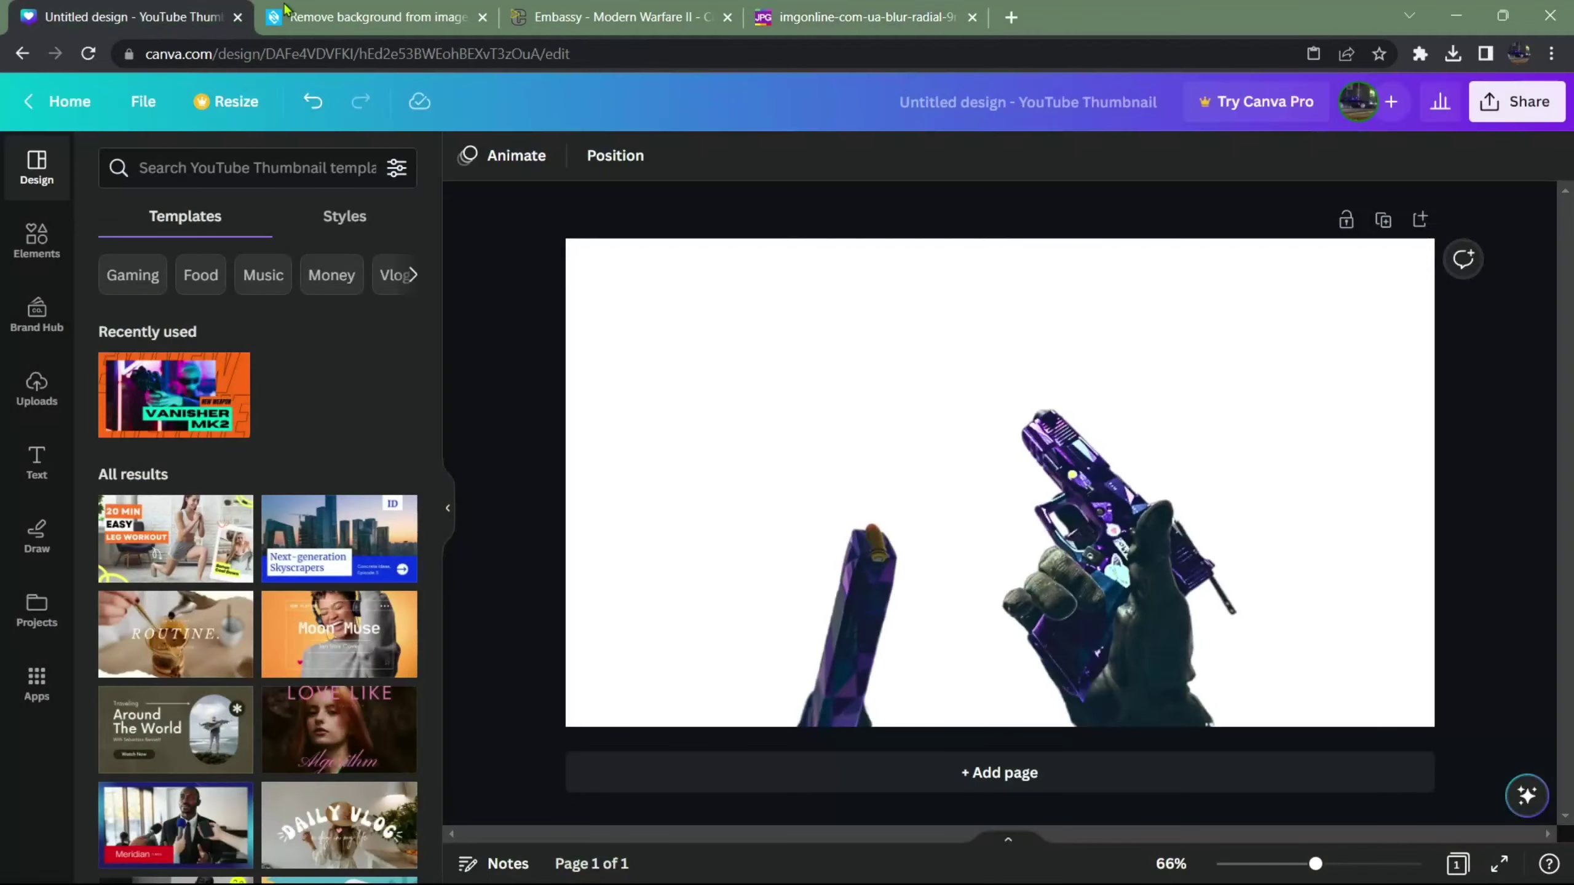
right_click(528, 295)
left_click(643, 274)
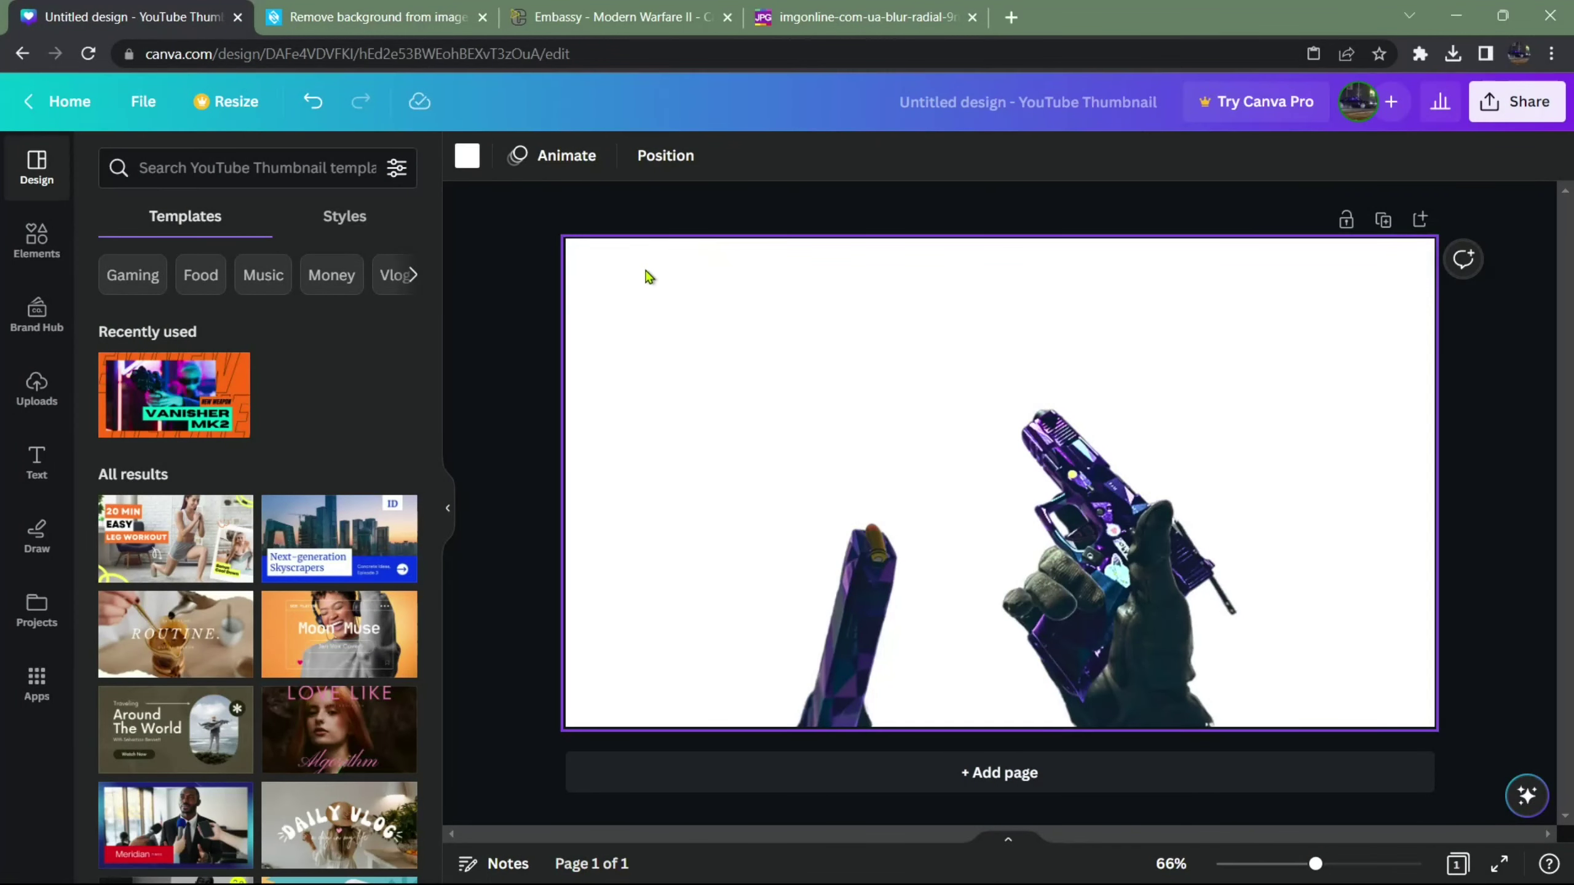
right_click(644, 273)
left_click(696, 355)
Step: Enlarge the pasted court image to fill the whole page and send it to the back, behind the weapon cutout
left_click_drag(920, 445, 1030, 498)
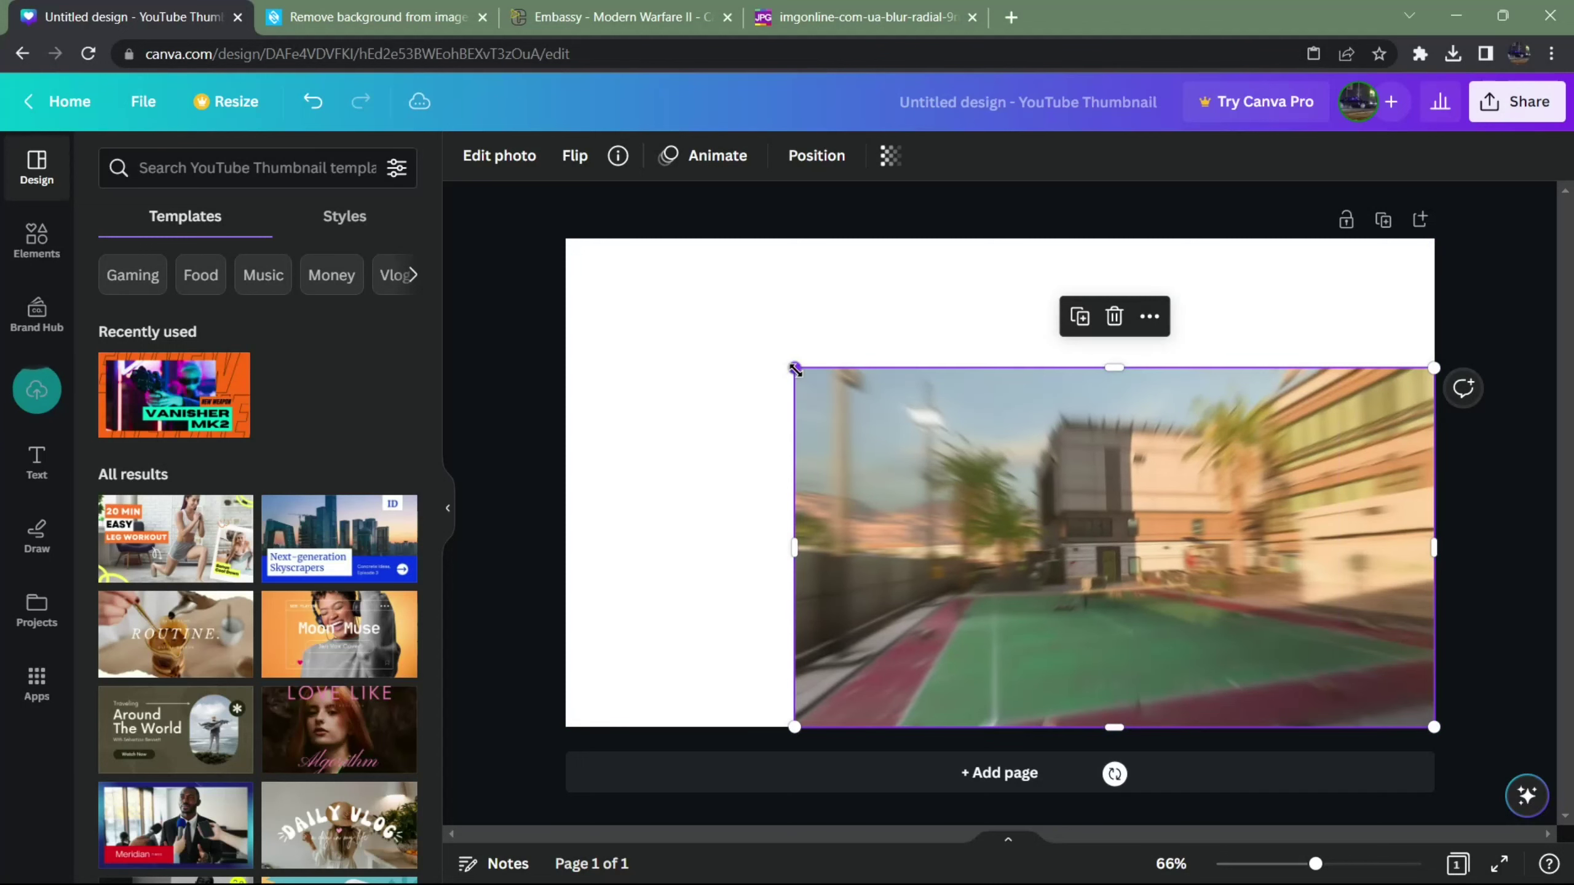
left_click_drag(793, 369, 555, 263)
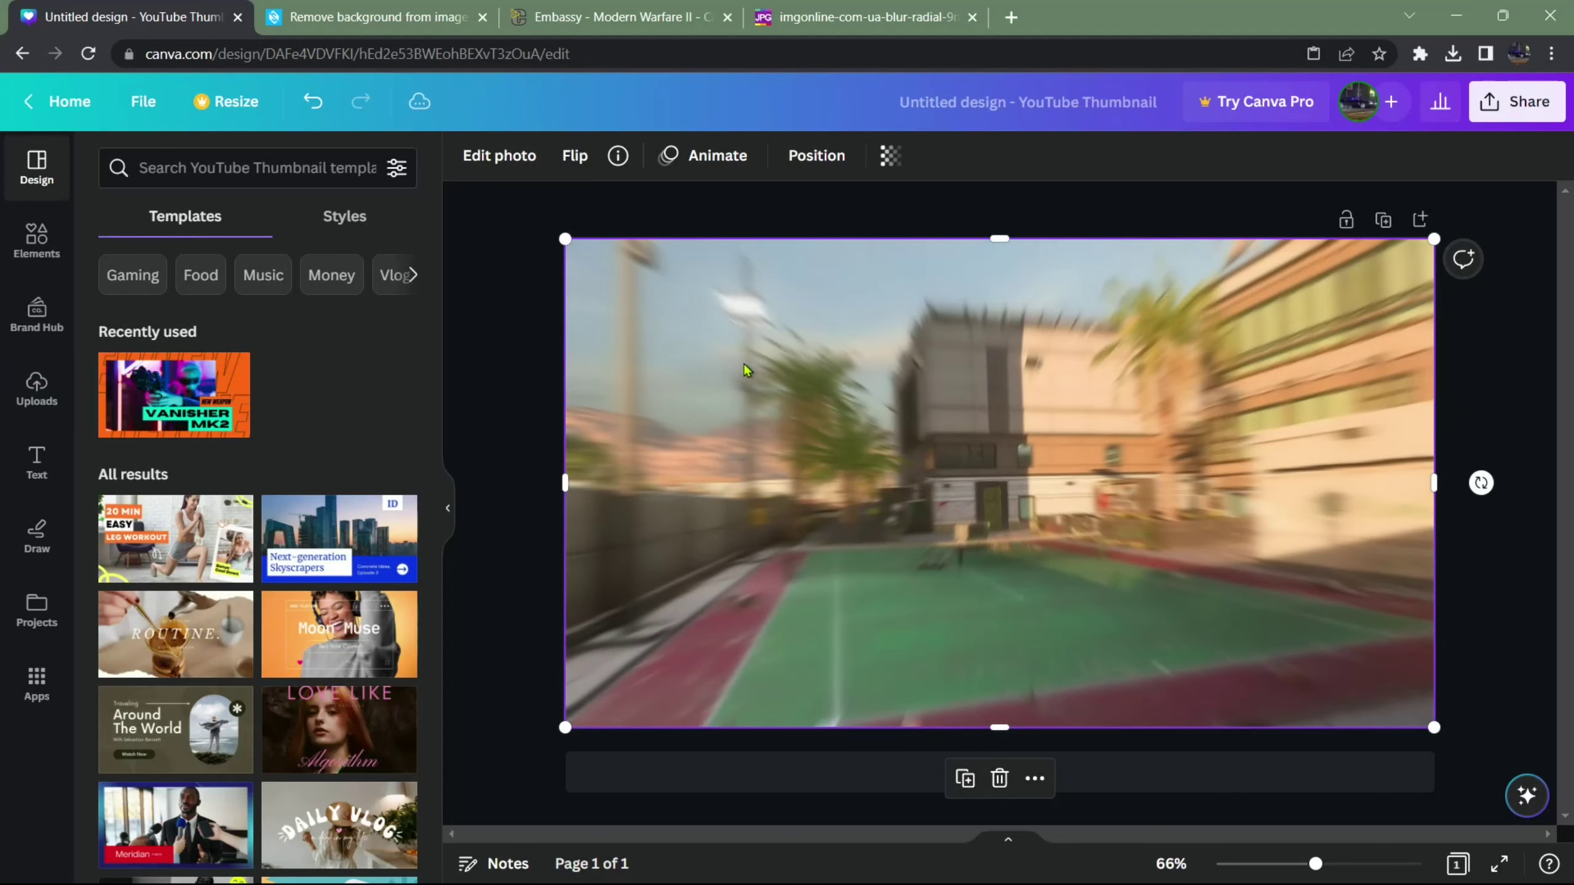
right_click(720, 355)
mouse_move(982, 574)
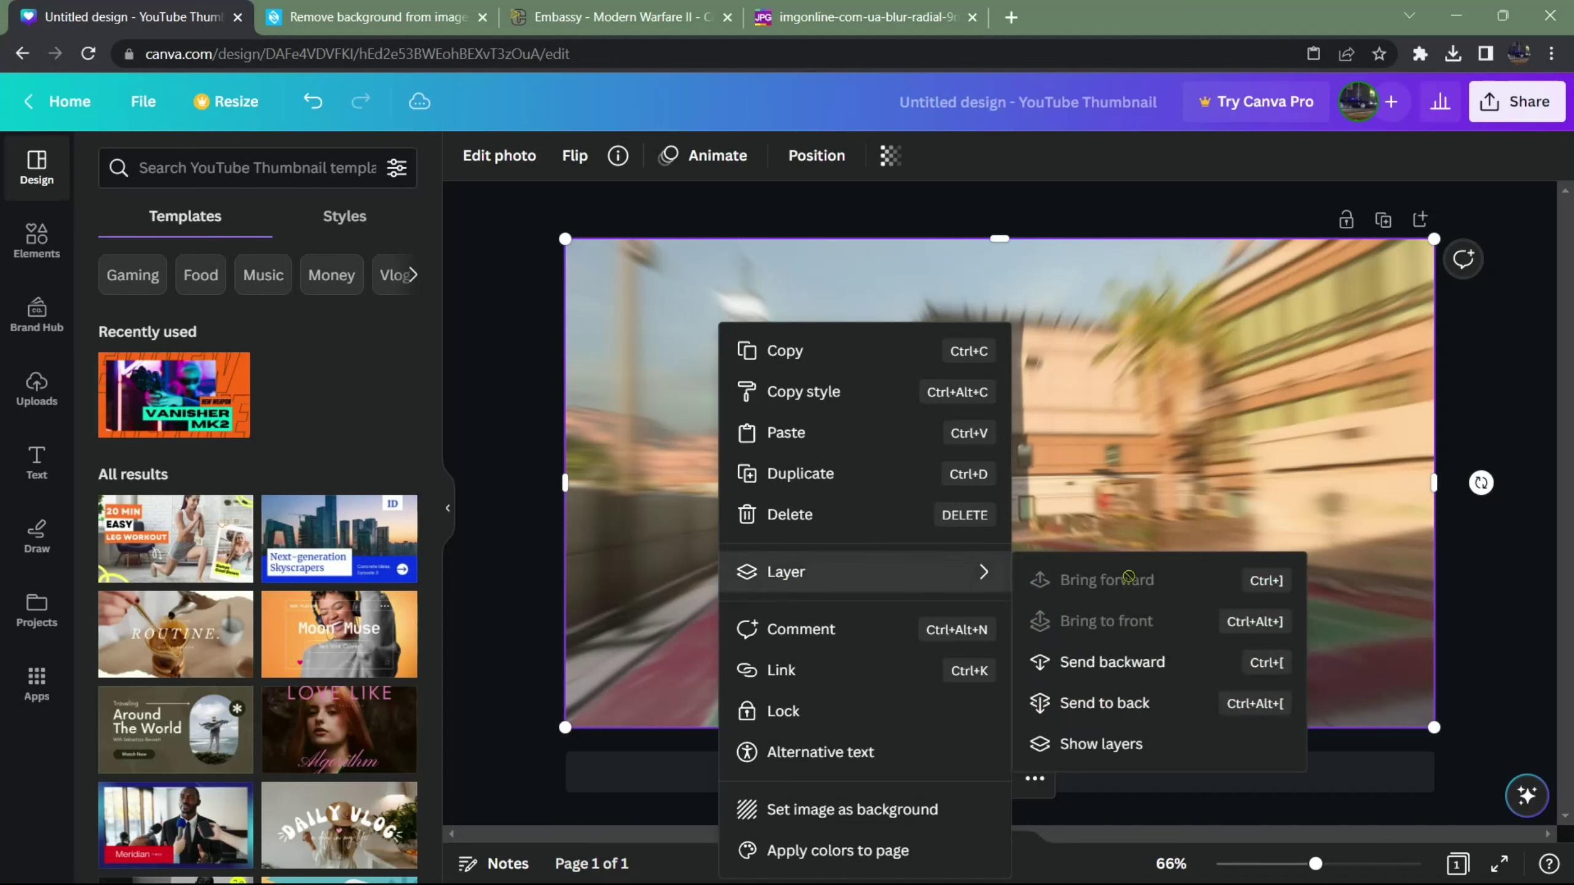
left_click(1123, 703)
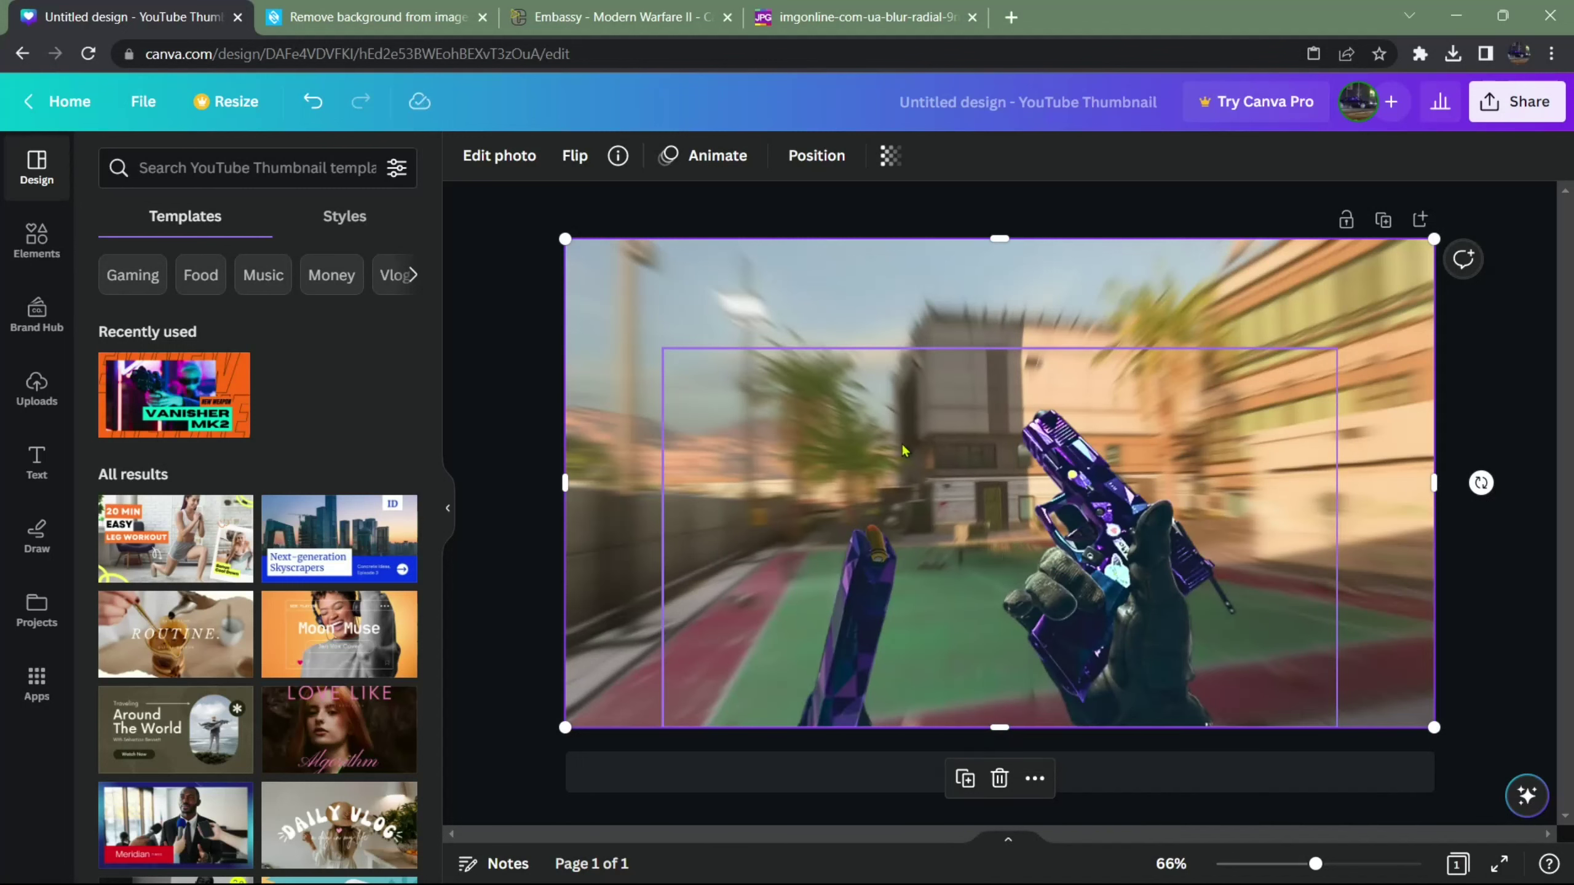
left_click_drag(649, 356, 711, 344)
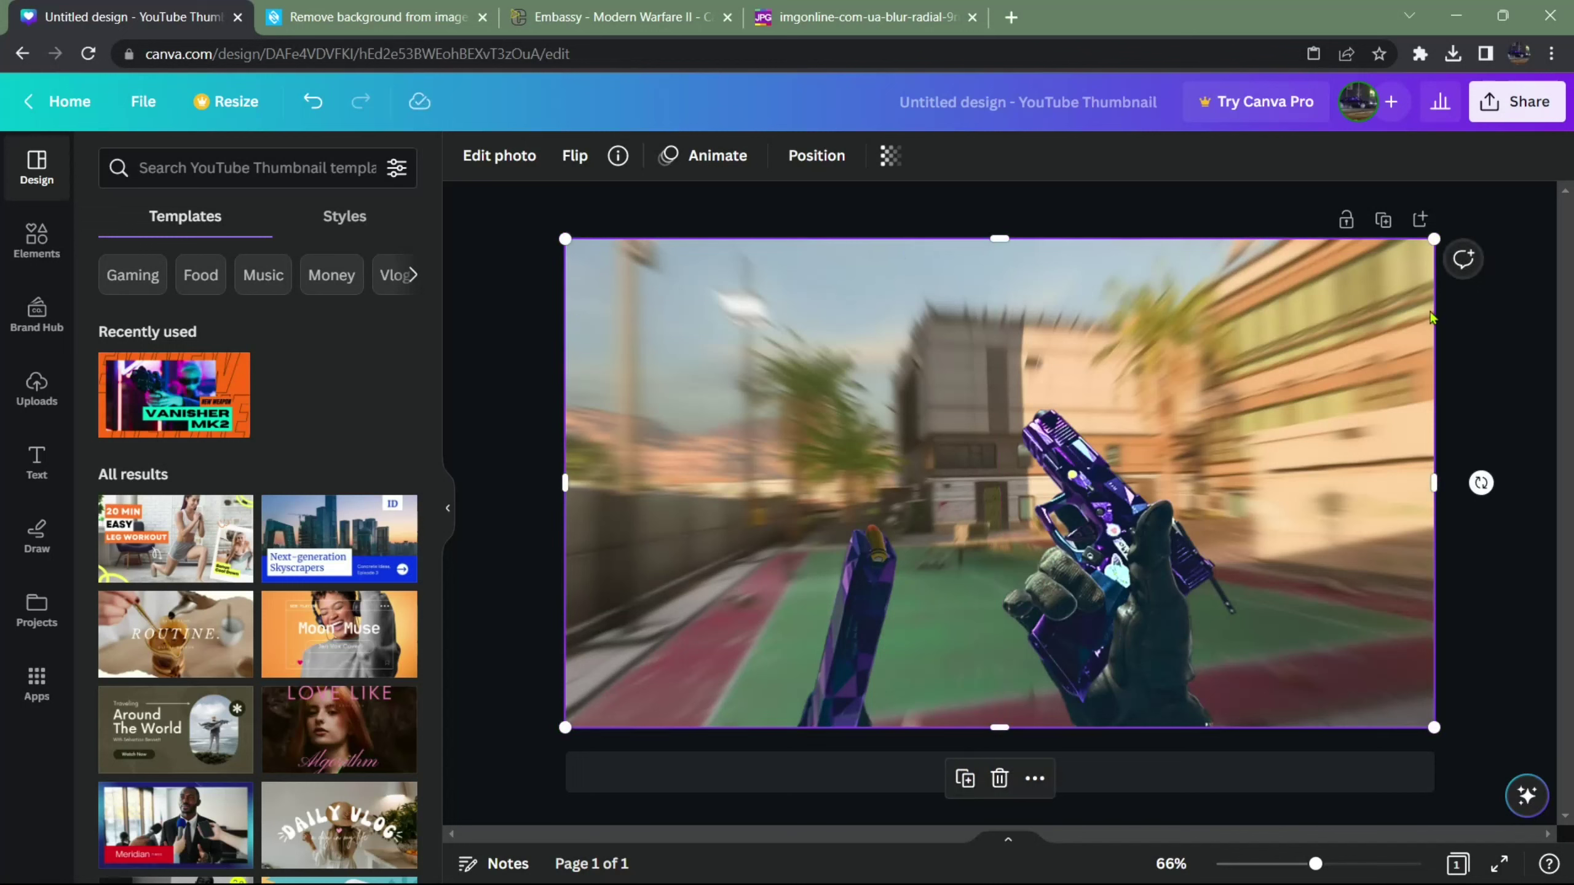
Step: Adjust the blurred court photo so its colors are clearly more vivid and saturated
left_click(498, 155)
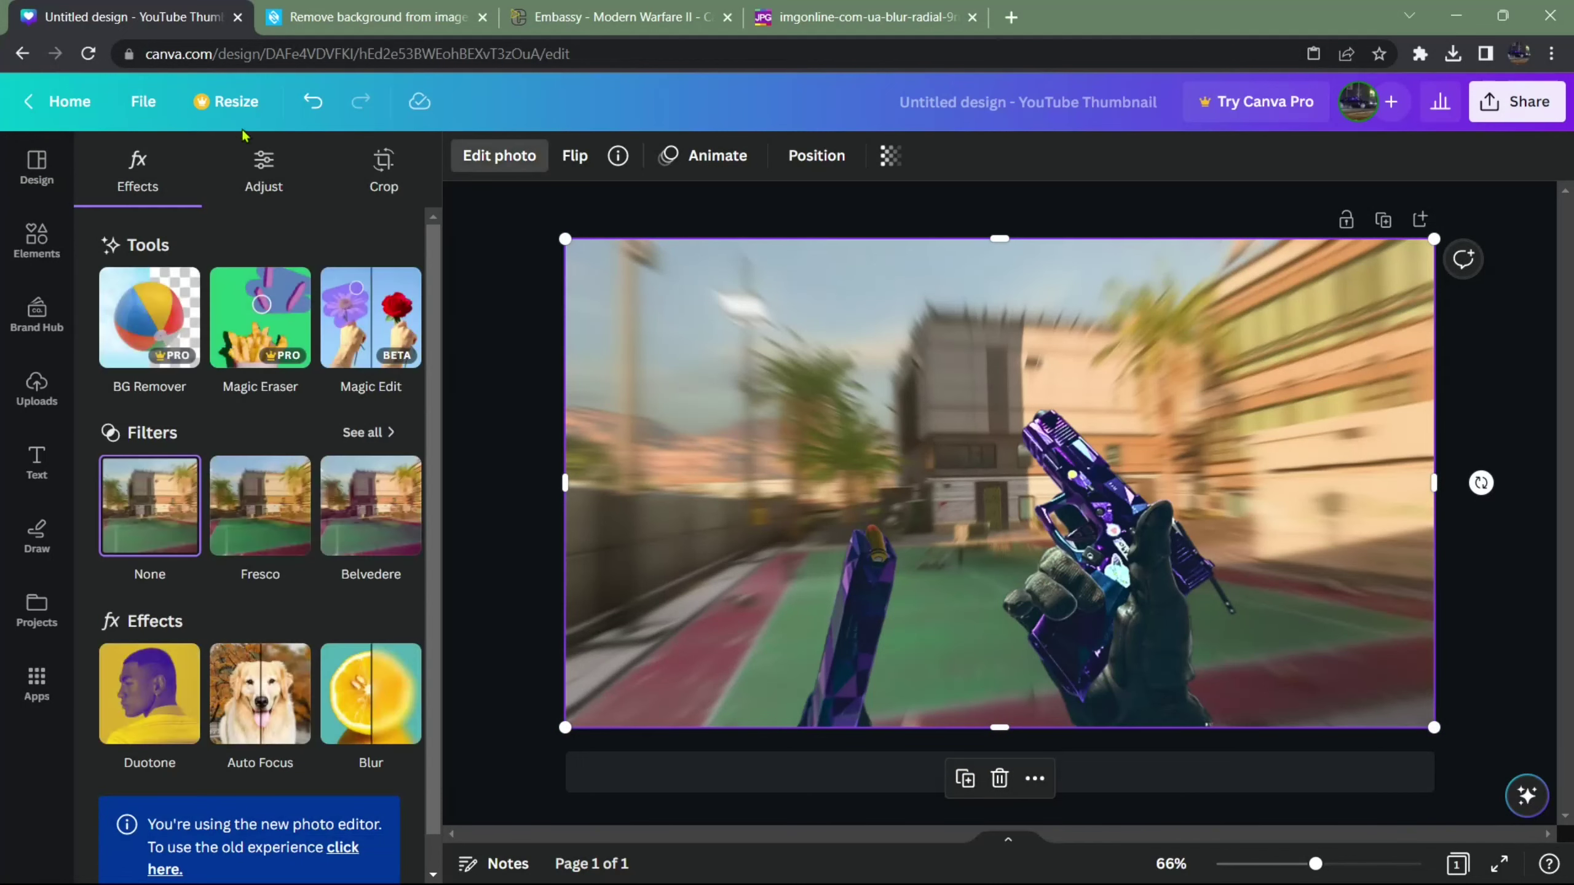
left_click(263, 170)
scroll(260, 496, "down", 5)
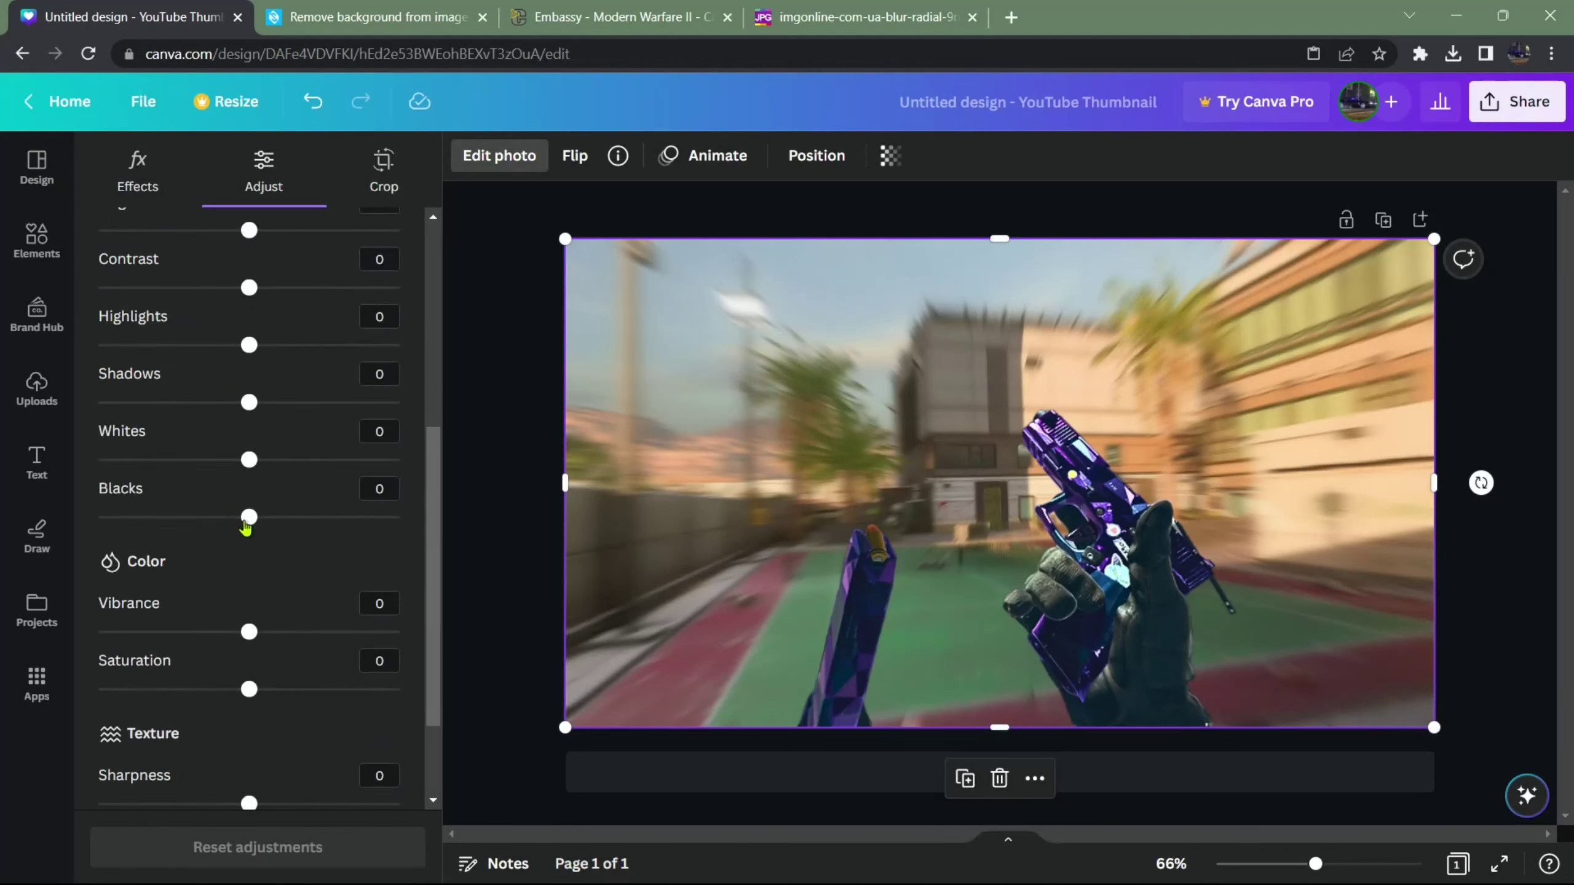
scroll(205, 434, "down", 2)
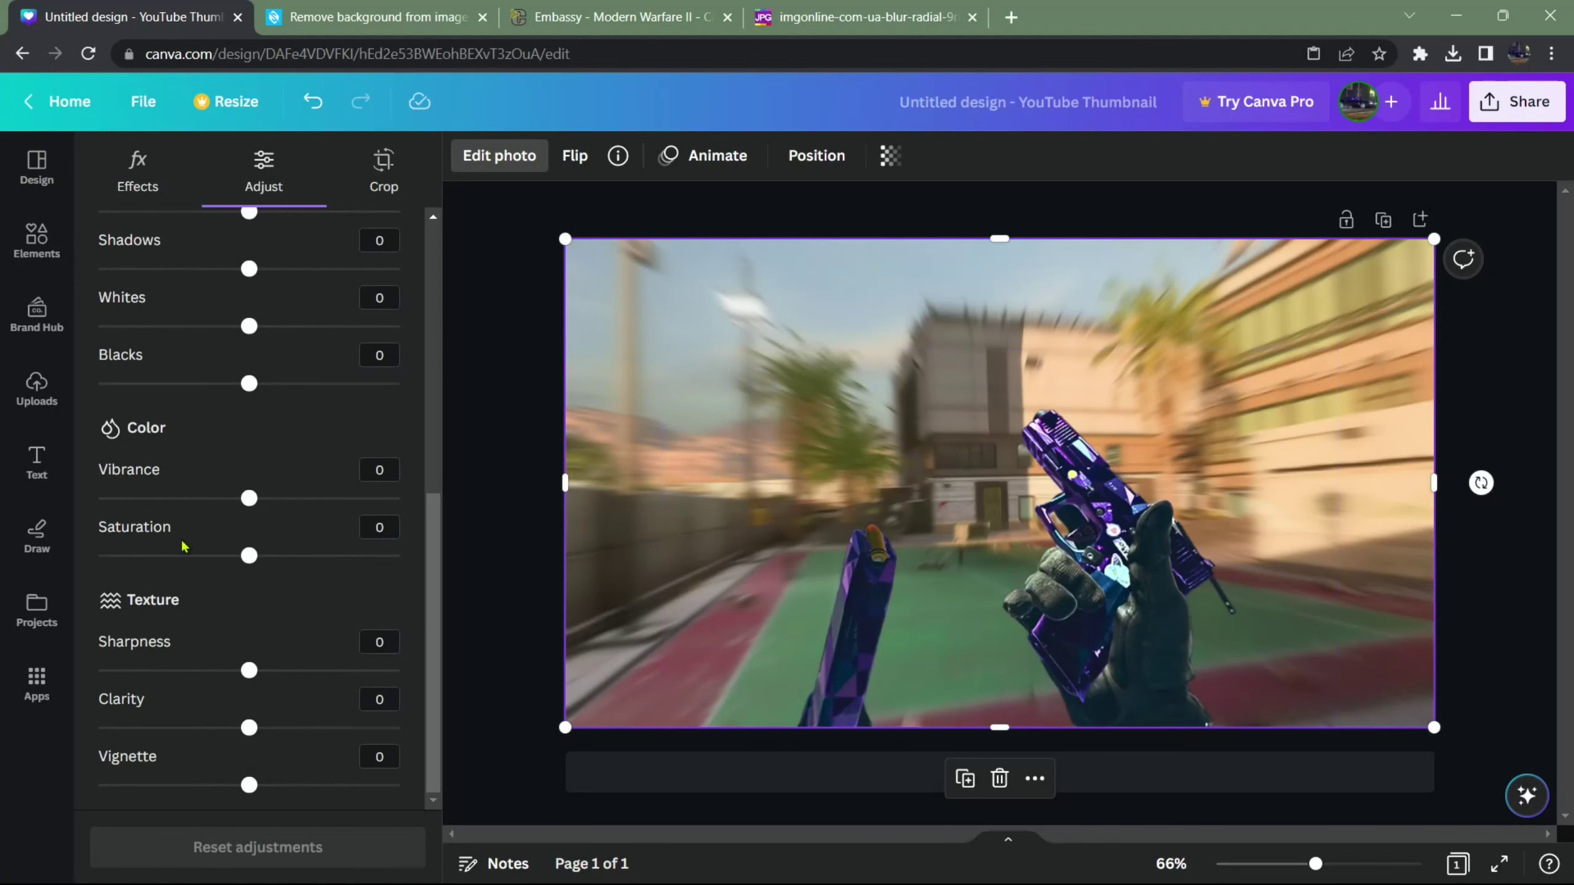
left_click(733, 527)
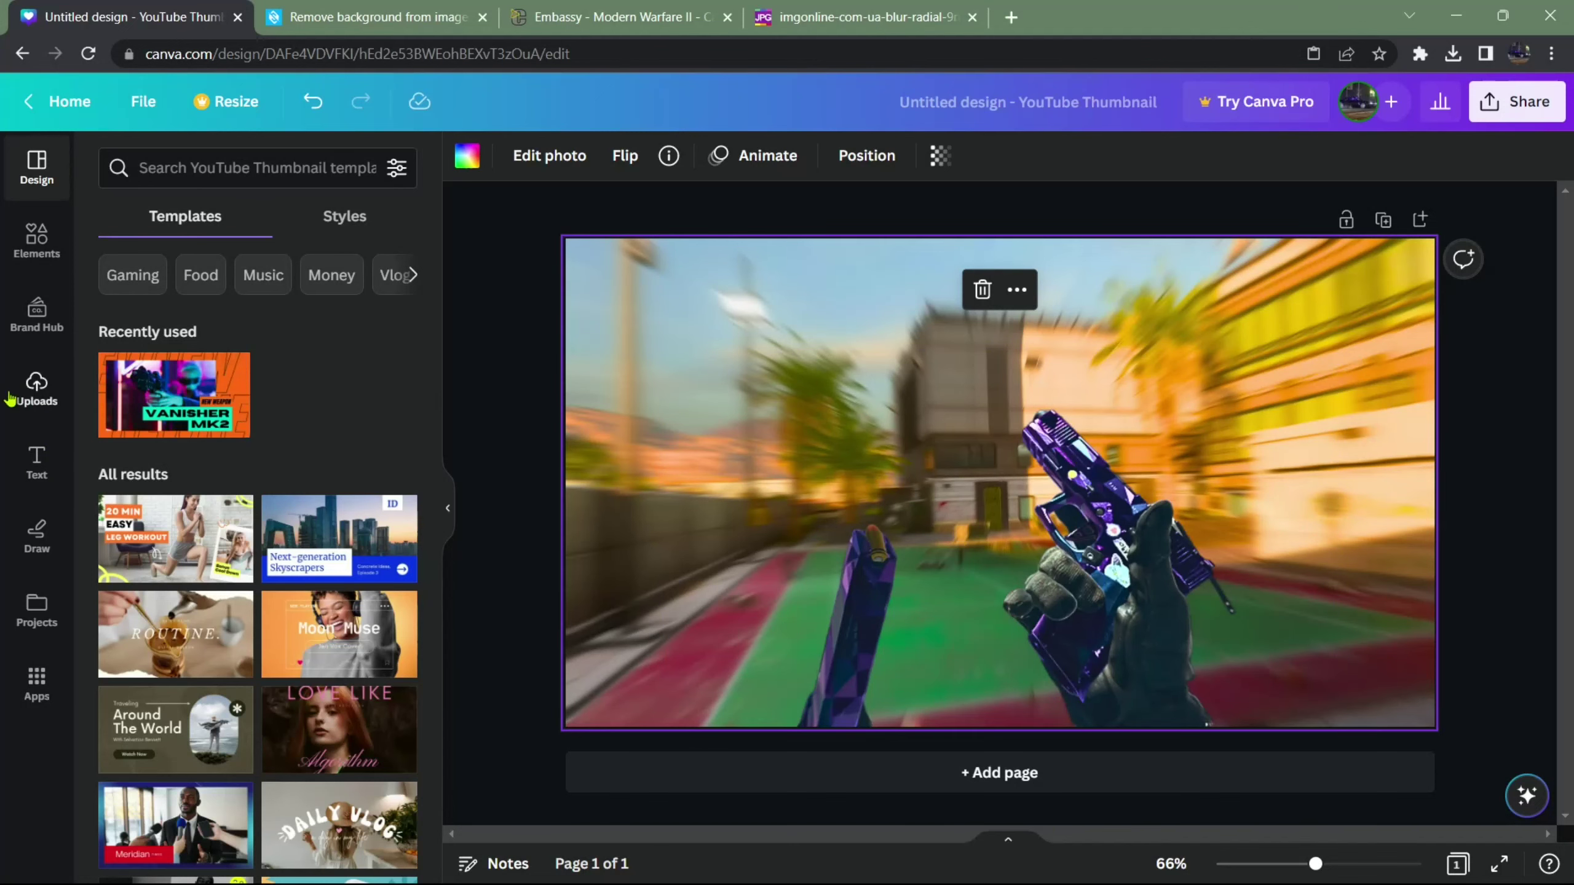
Step: Find the Call of Duty MWII Ranked Play logo among the uploaded images and add it to the thumbnail page
left_click(37, 389)
scroll(316, 406, "down", 10)
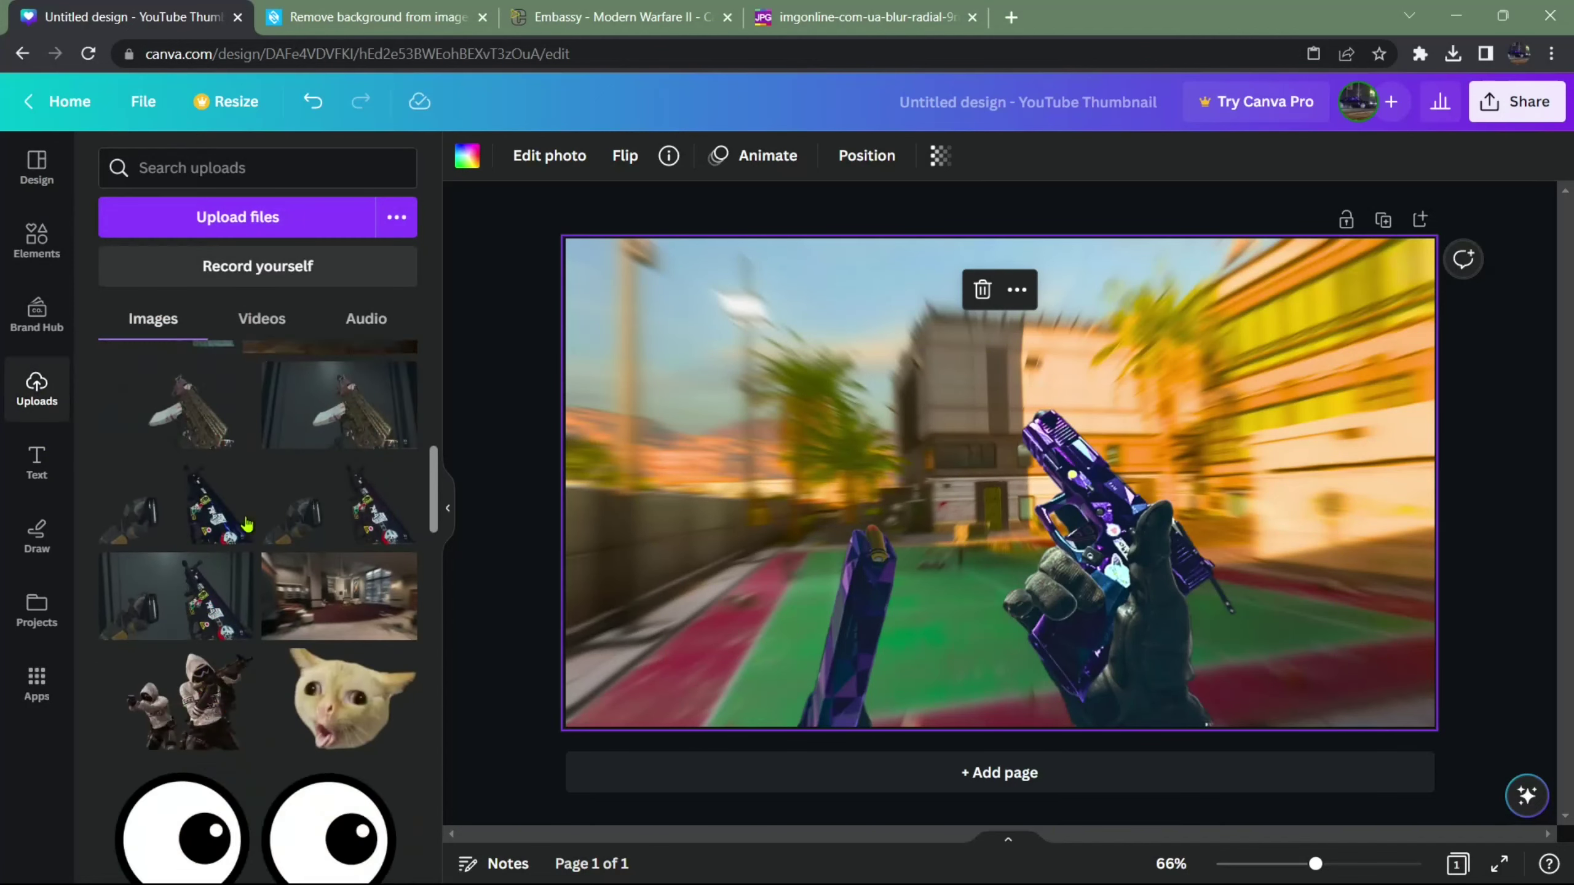
scroll(223, 571, "down", 8)
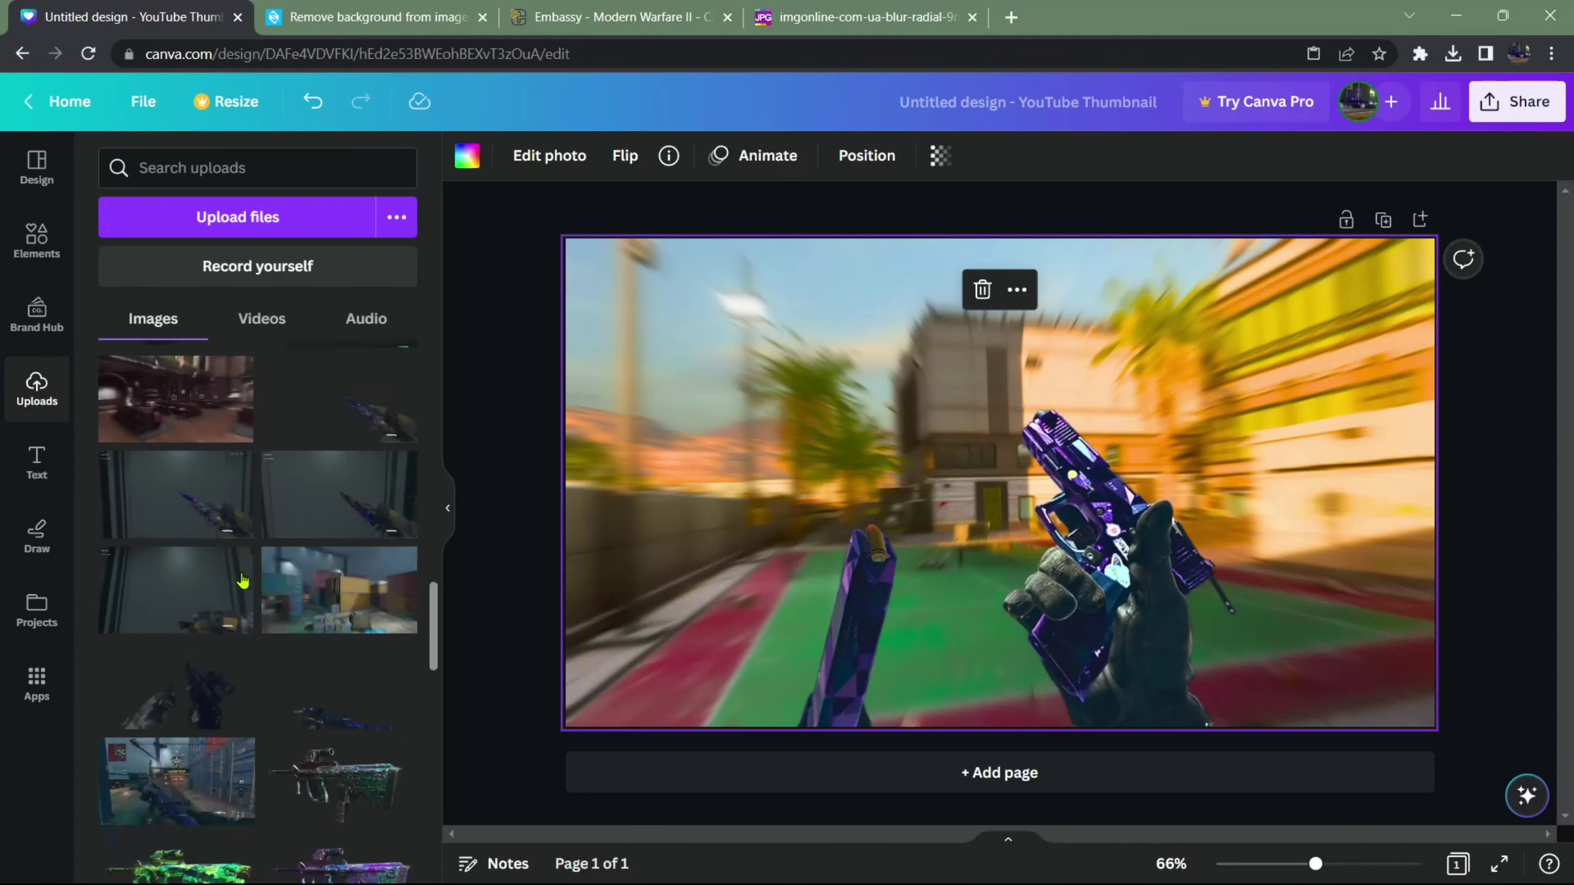
scroll(247, 554, "down", 12)
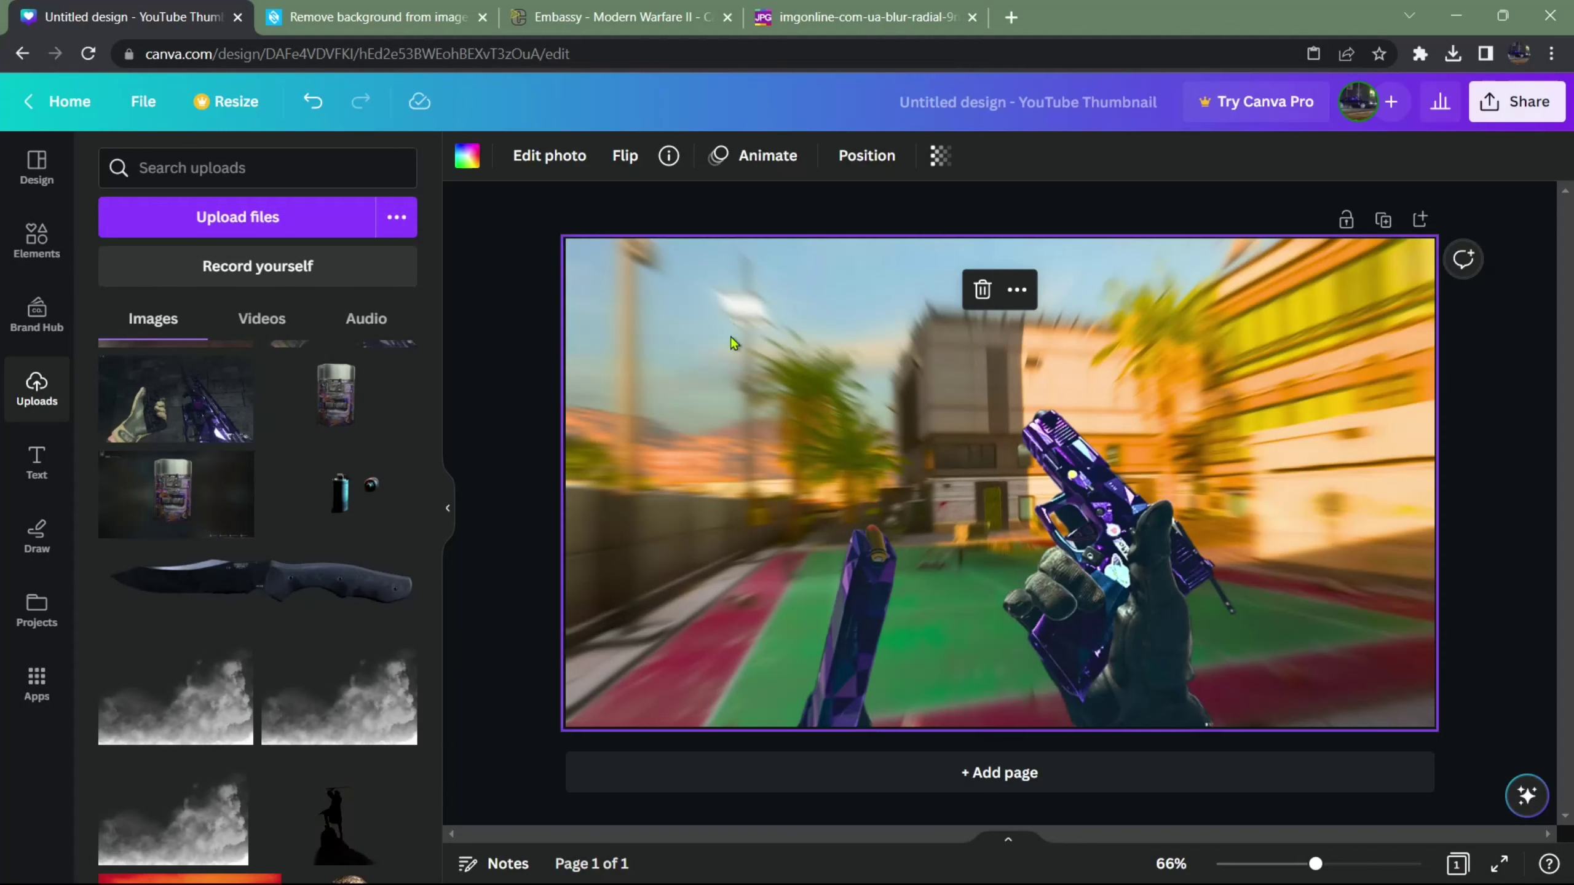
scroll(199, 752, "down", 10)
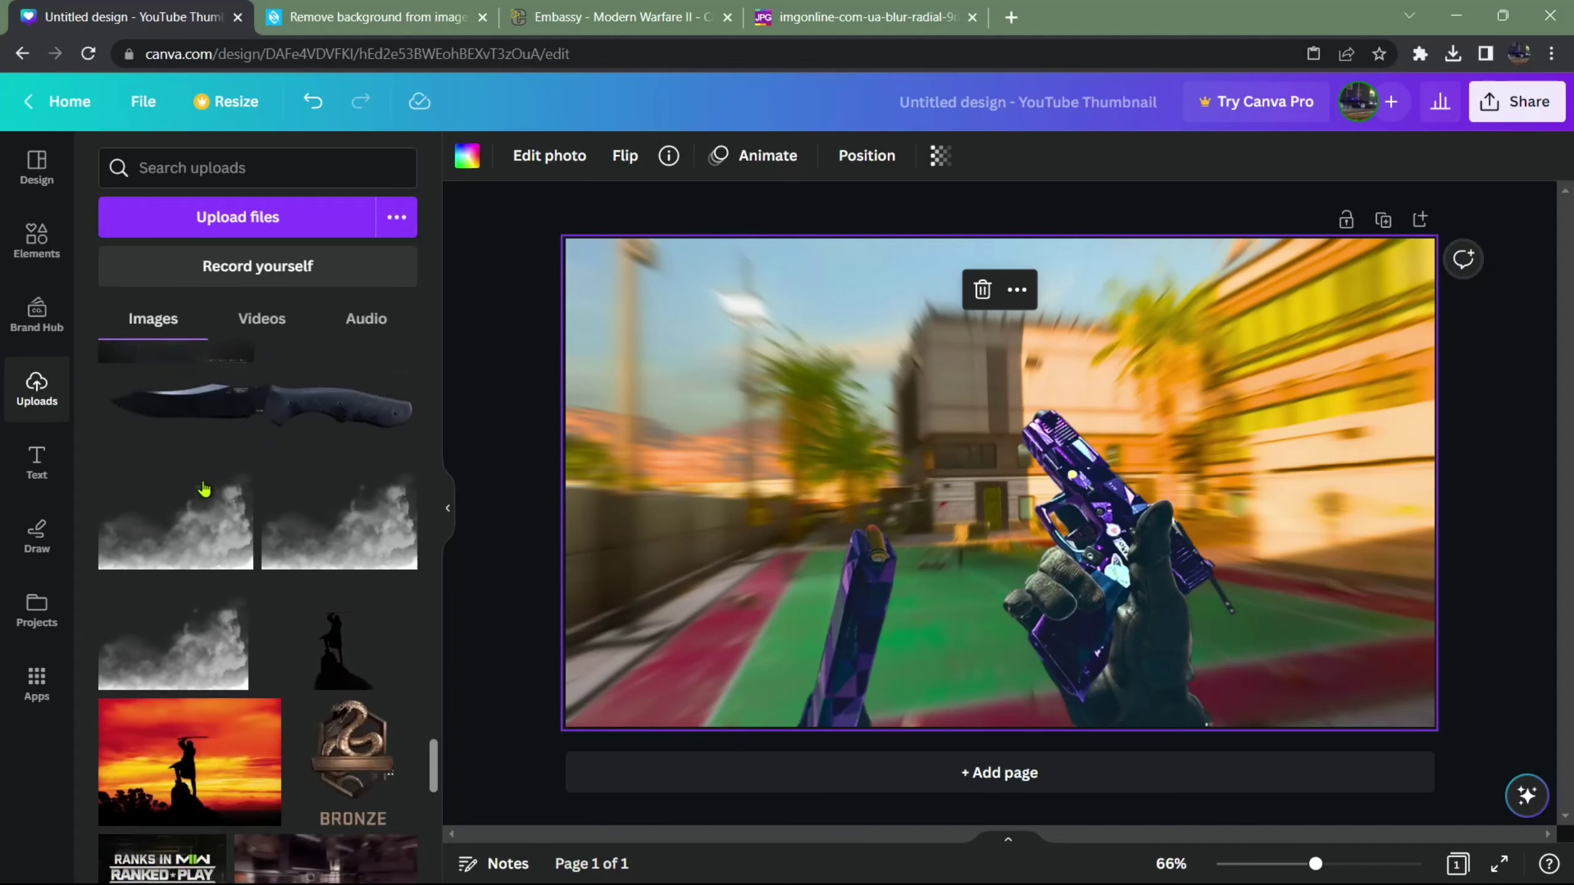
left_click(308, 494)
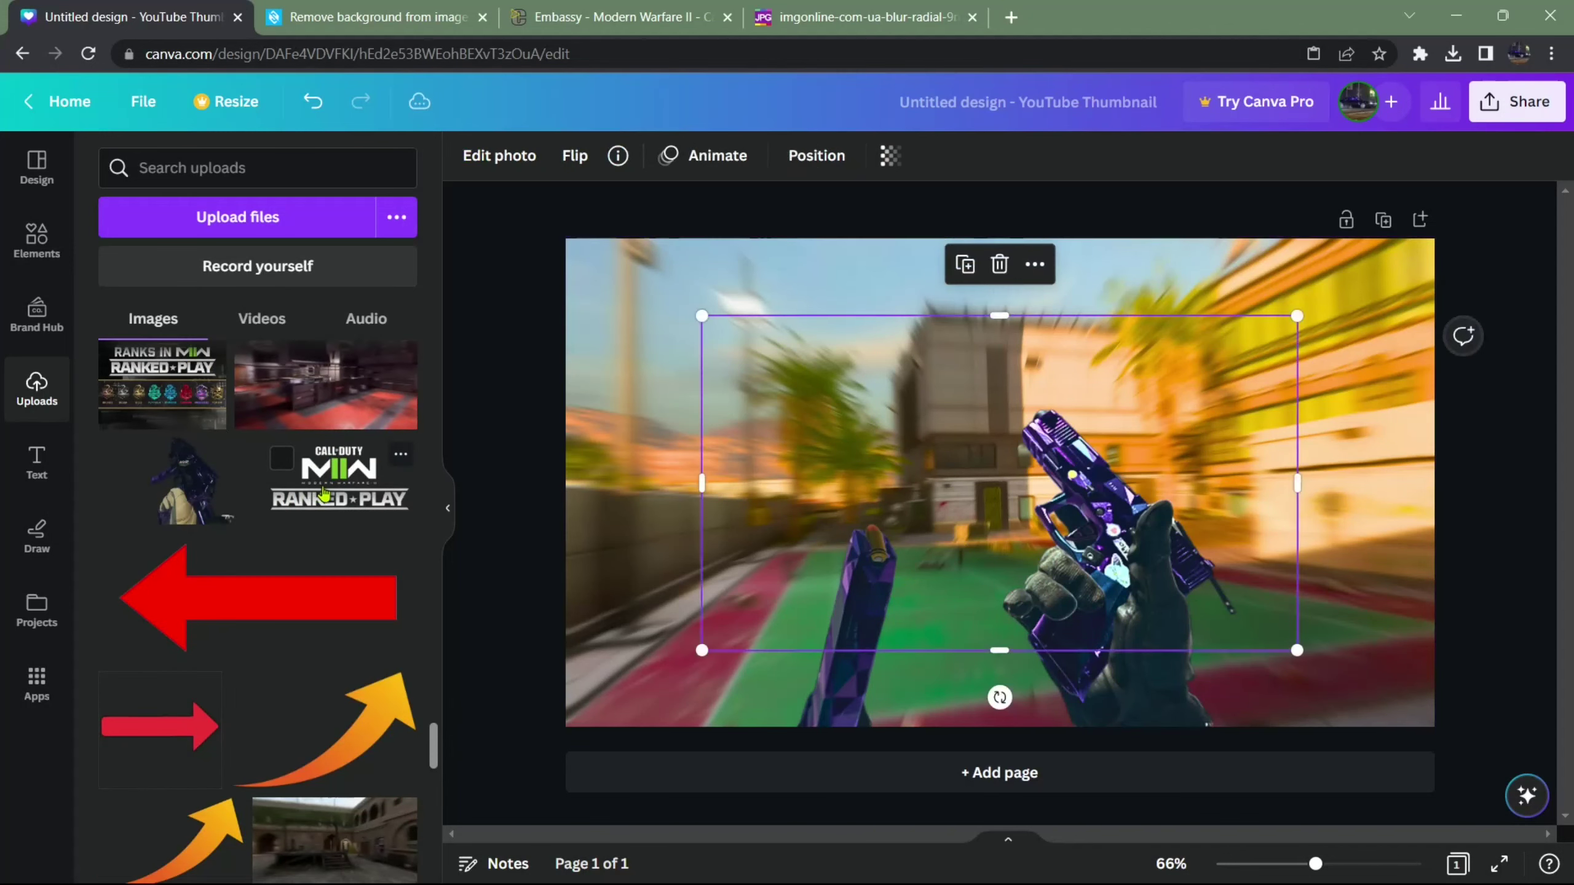
Step: Send the Ranked Play logo one layer backward behind the weapon cutout and move it up to the page's upper edge
right_click(999, 444)
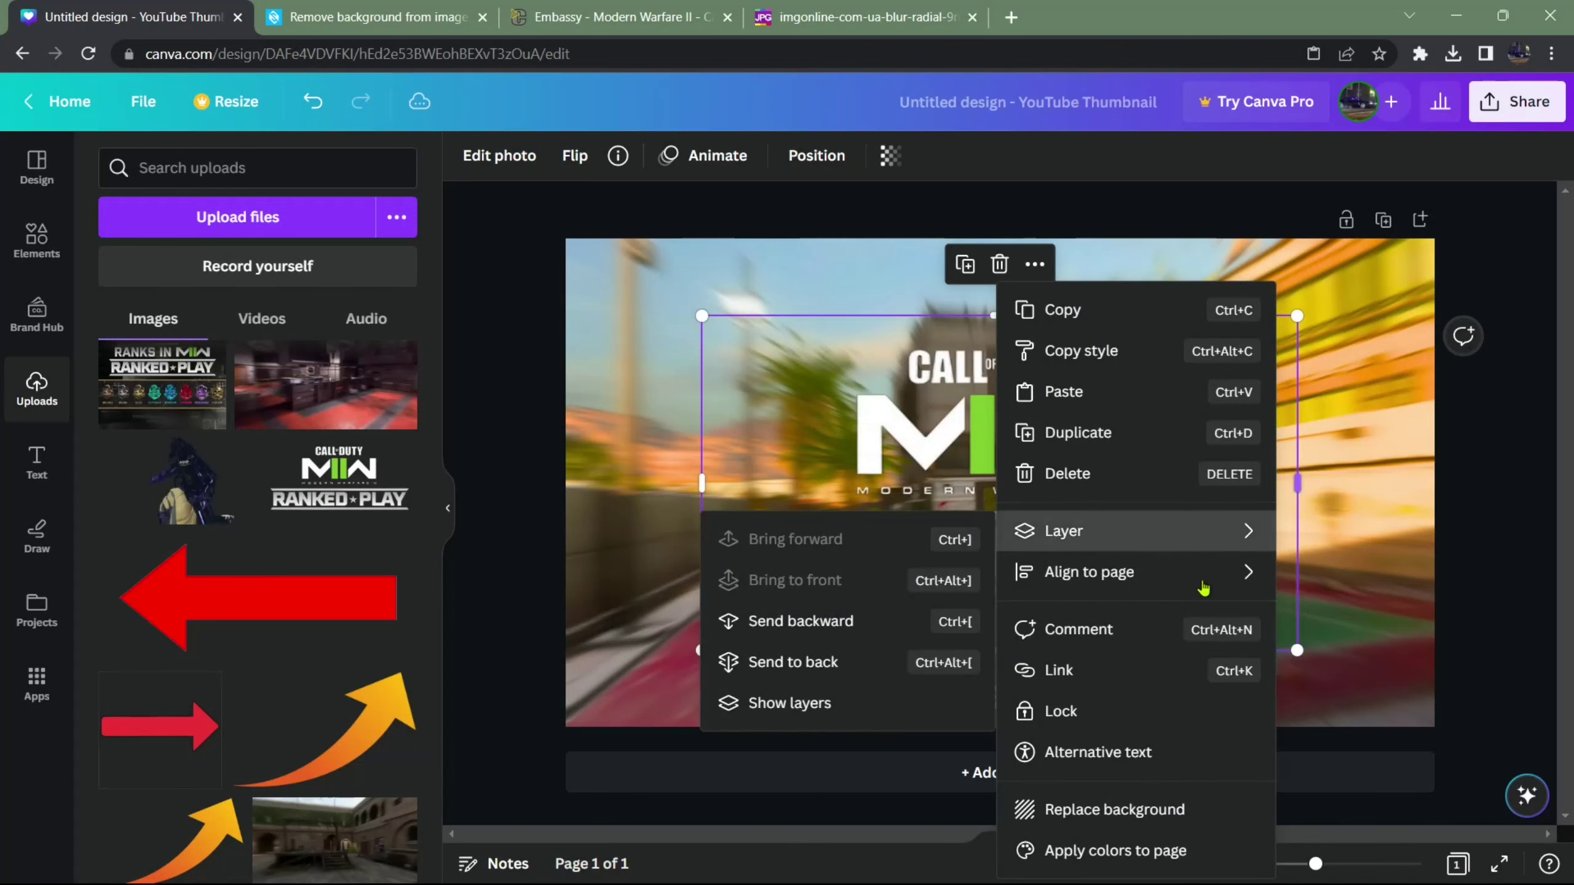
mouse_move(1036, 533)
left_click(805, 622)
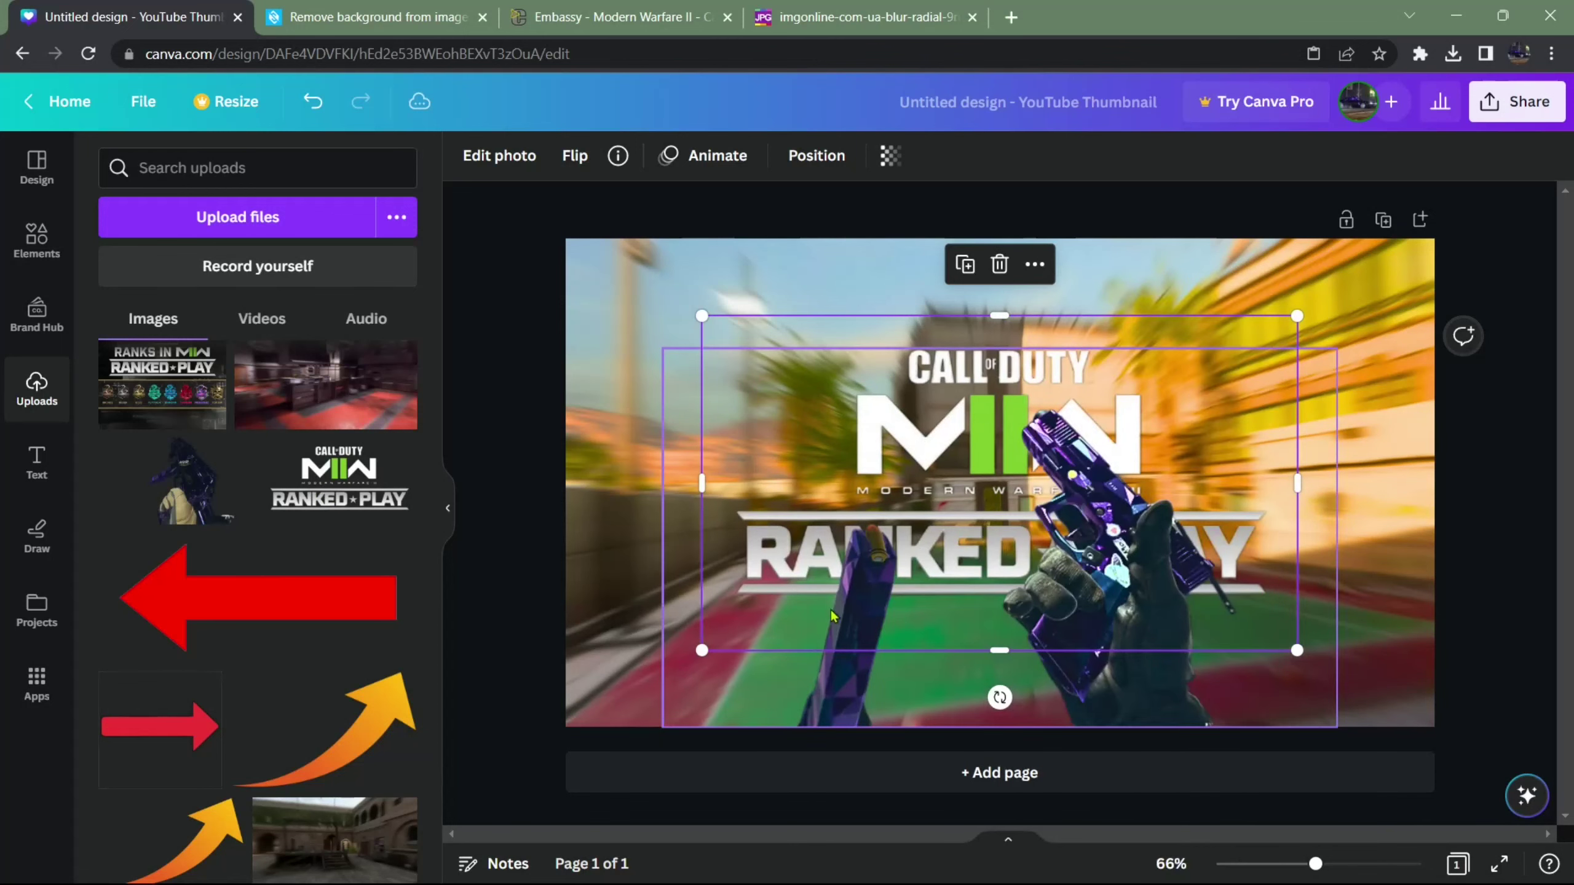
left_click_drag(859, 354, 845, 312)
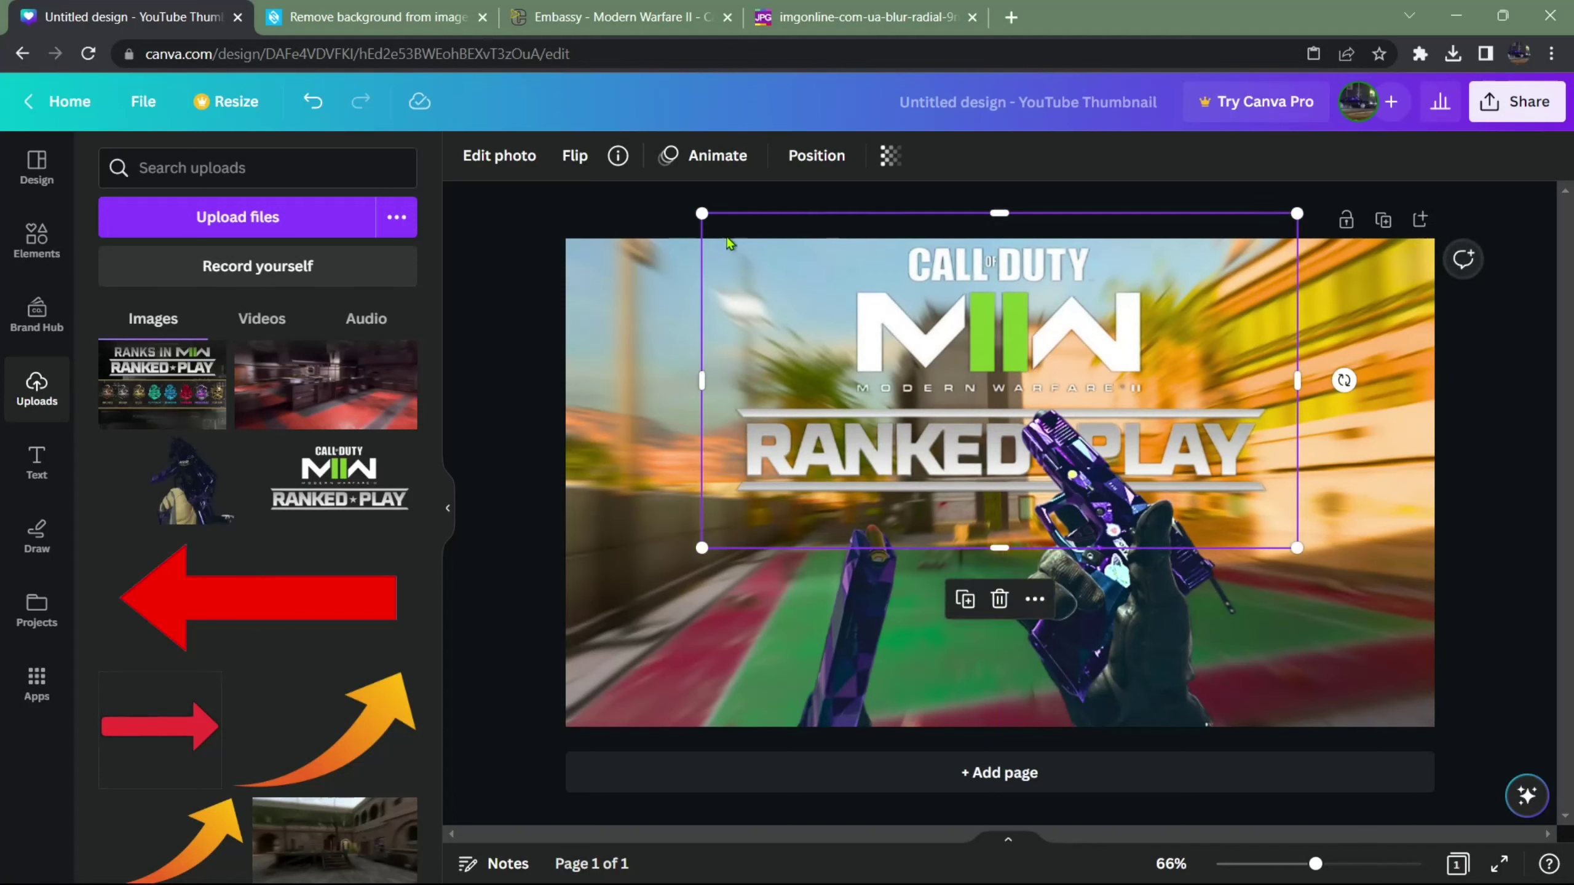
Step: Adjust the Ranked Play logo's image settings to saturation 20 and contrast 33
left_click(520, 158)
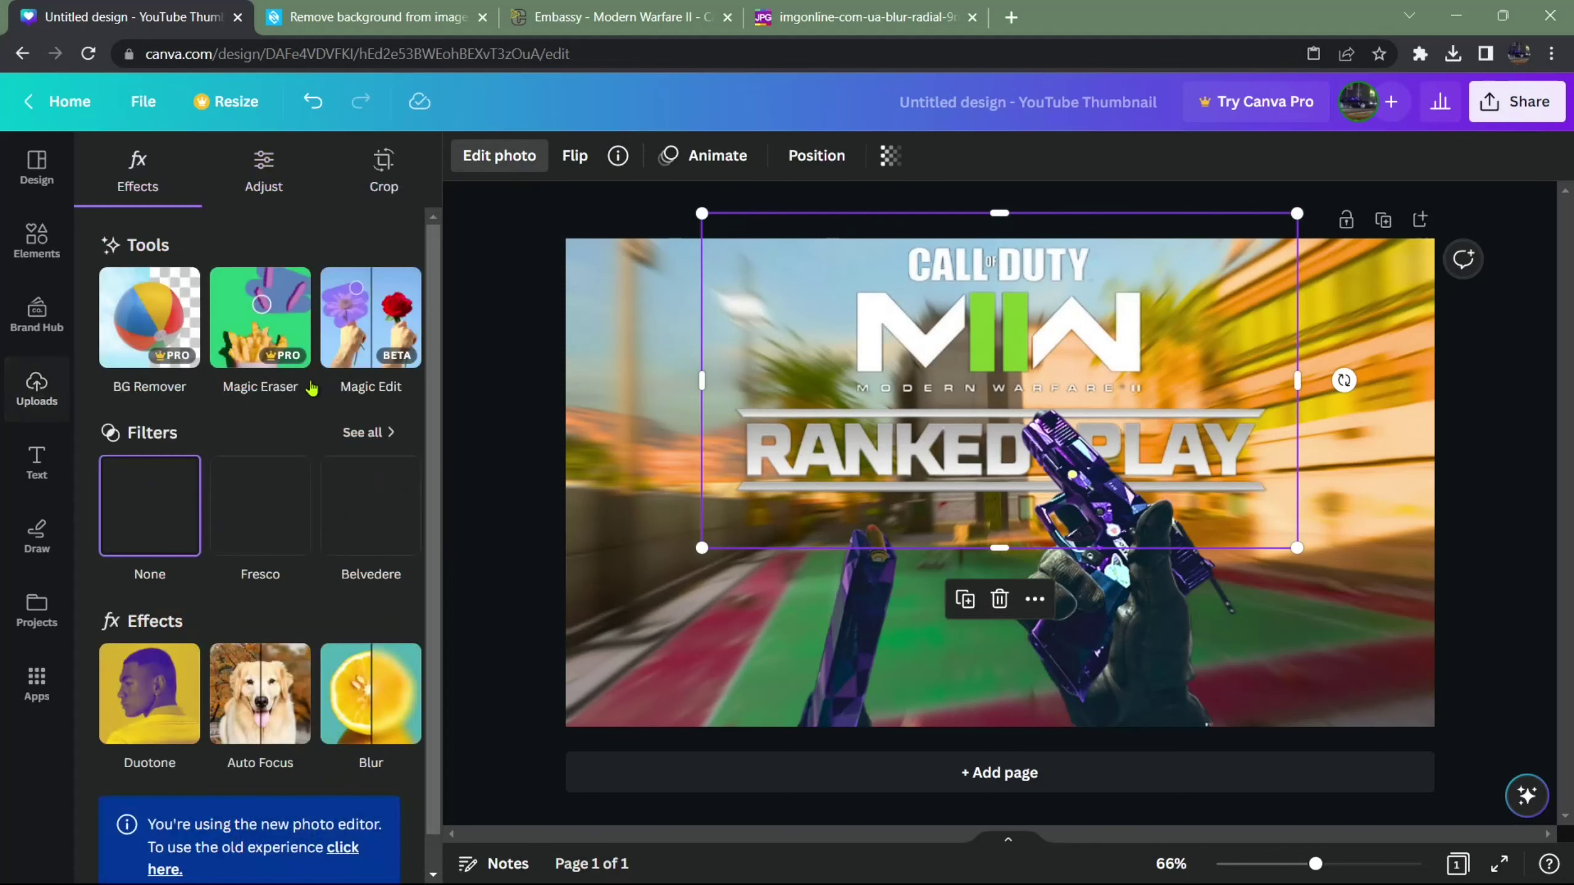
left_click(263, 173)
scroll(355, 457, "down", 5)
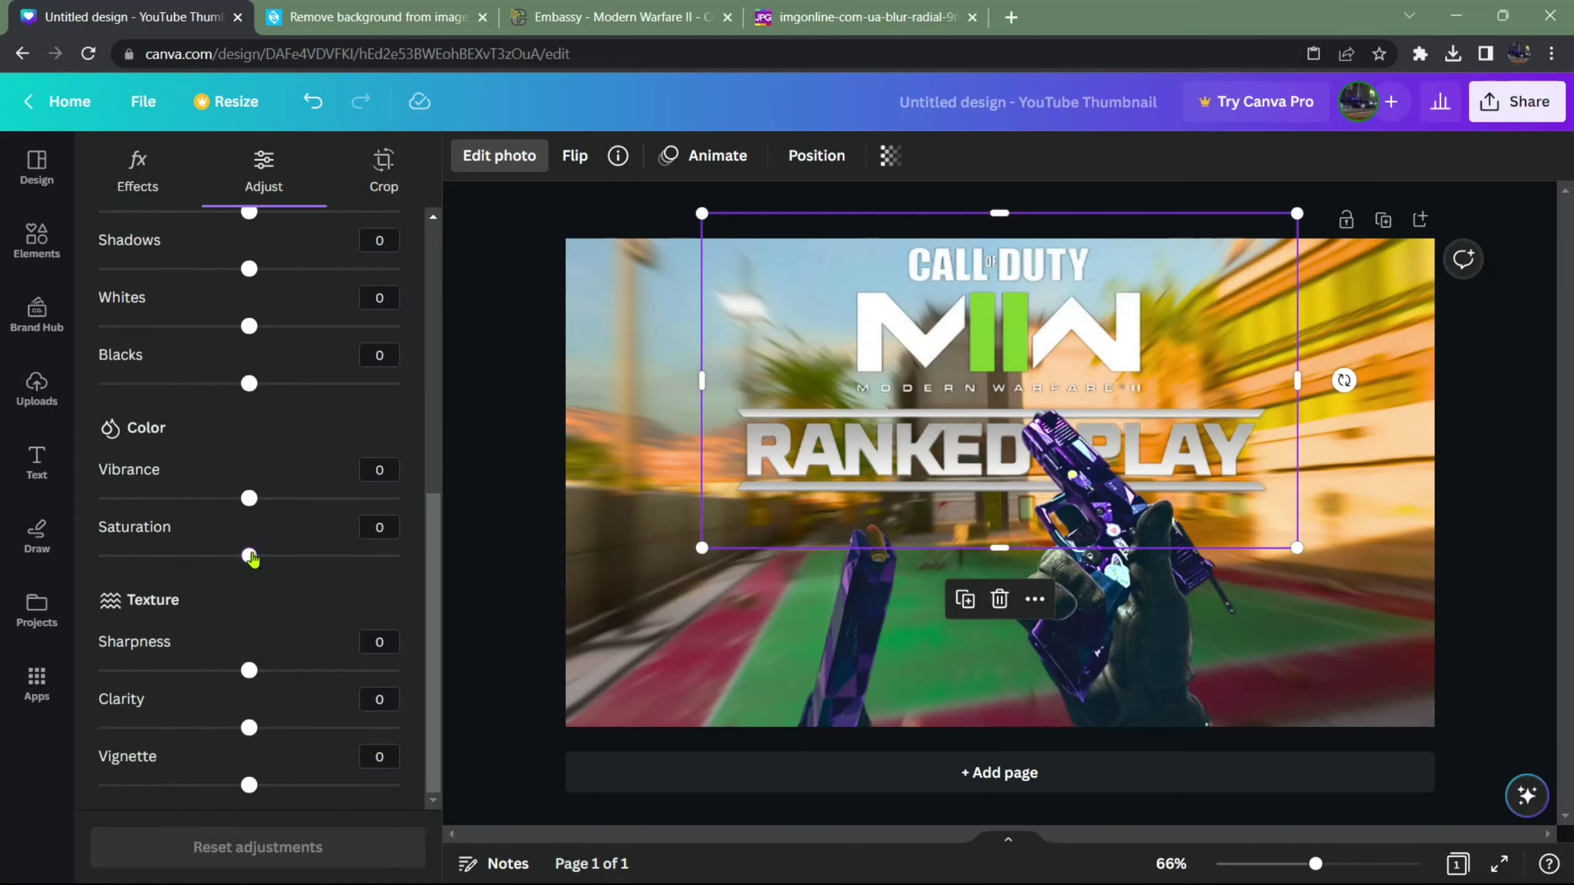
left_click_drag(249, 556, 279, 556)
scroll(243, 533, "up", 4)
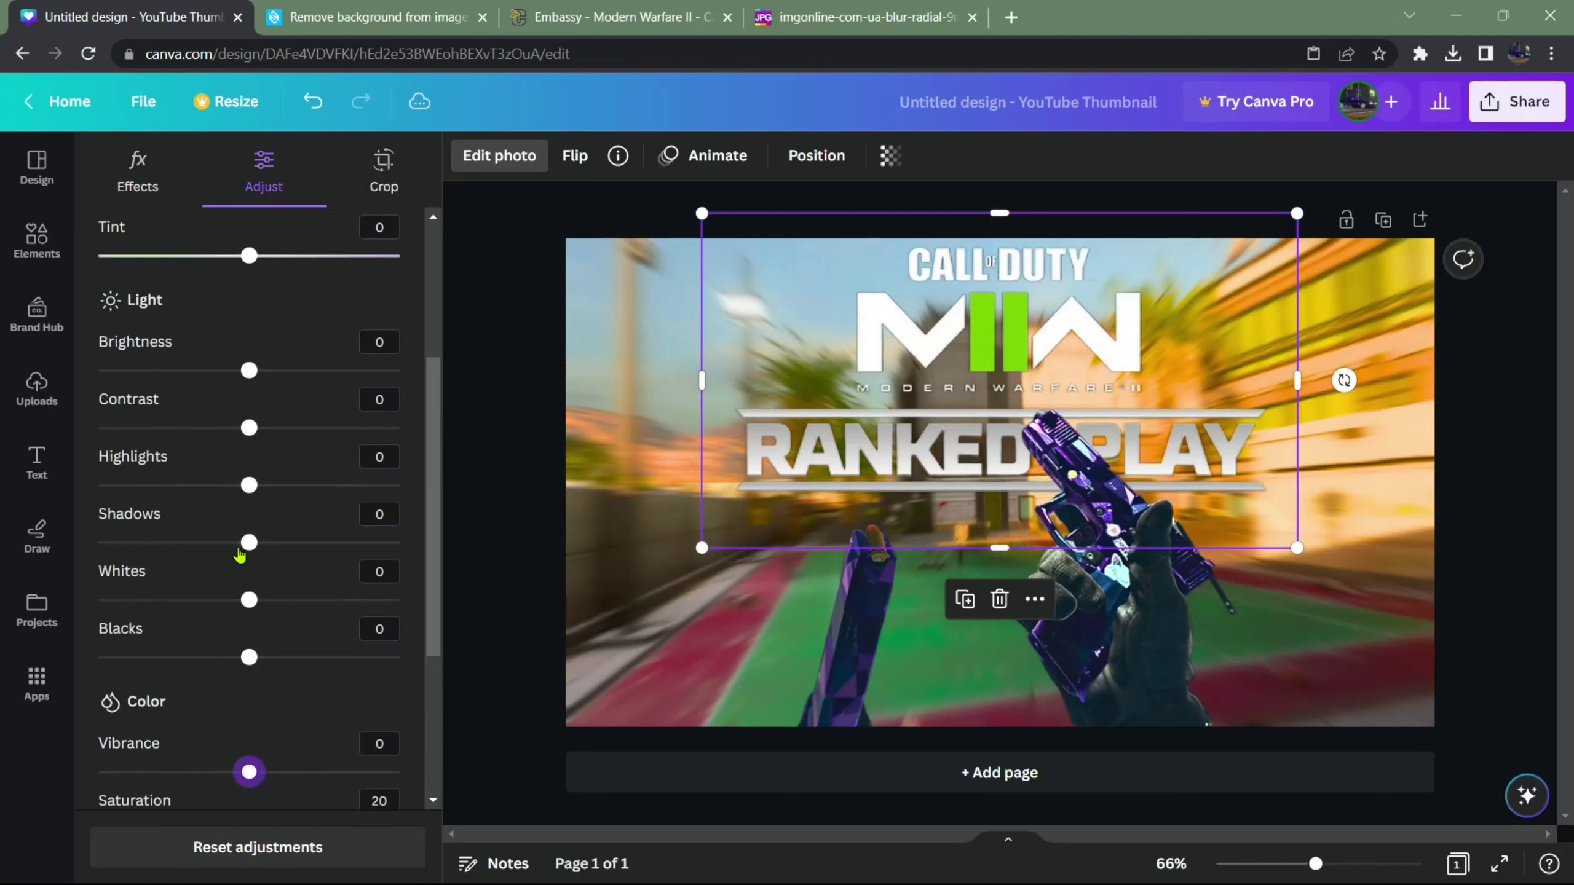
left_click_drag(243, 429, 300, 451)
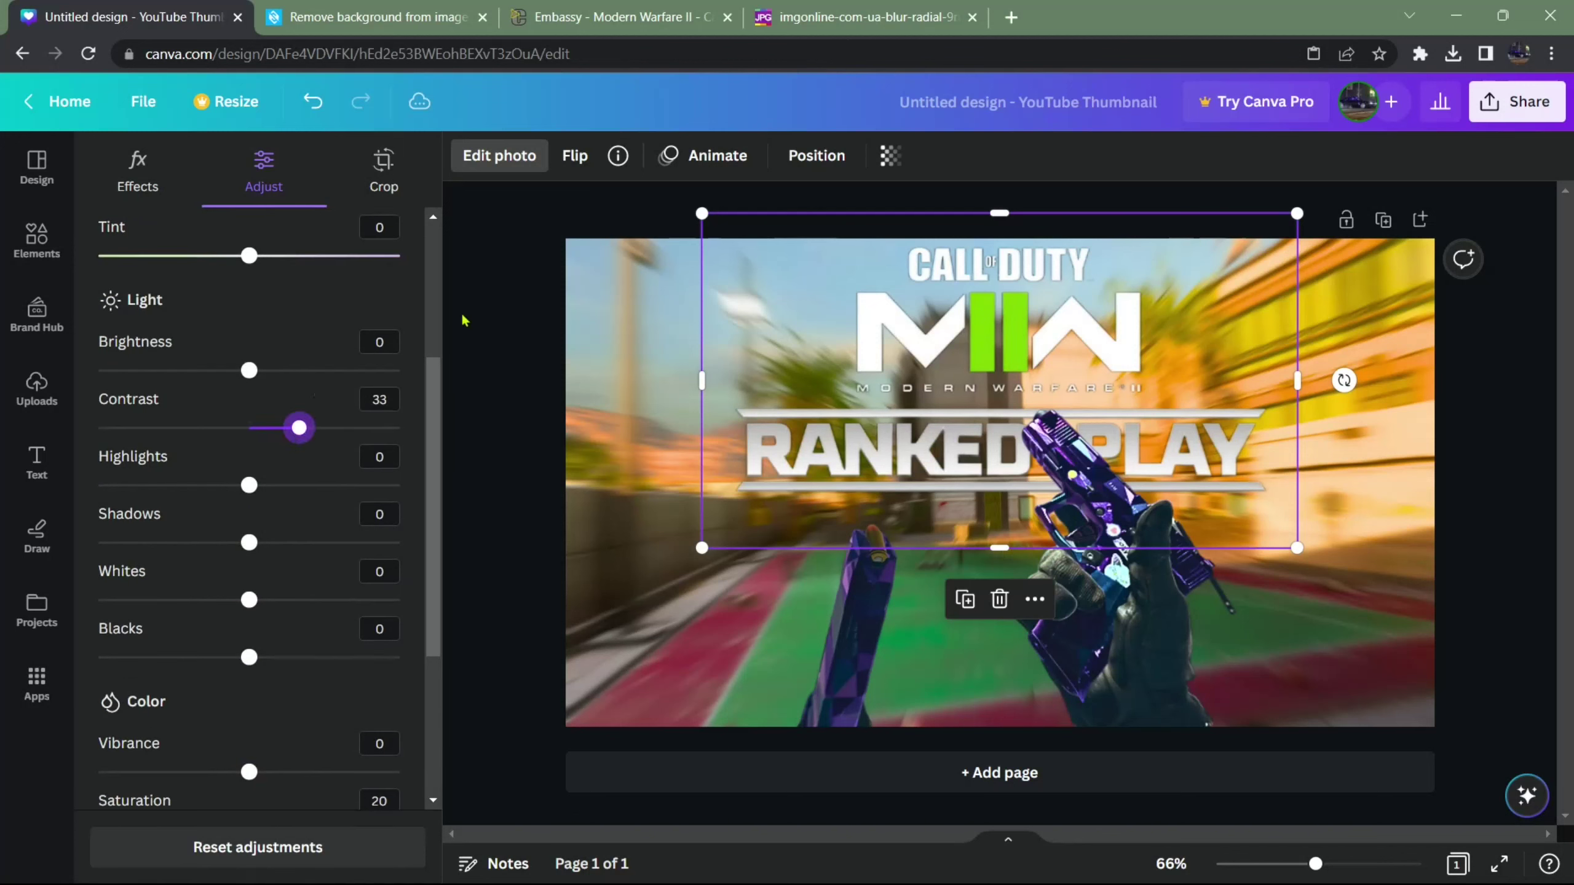
left_click(502, 310)
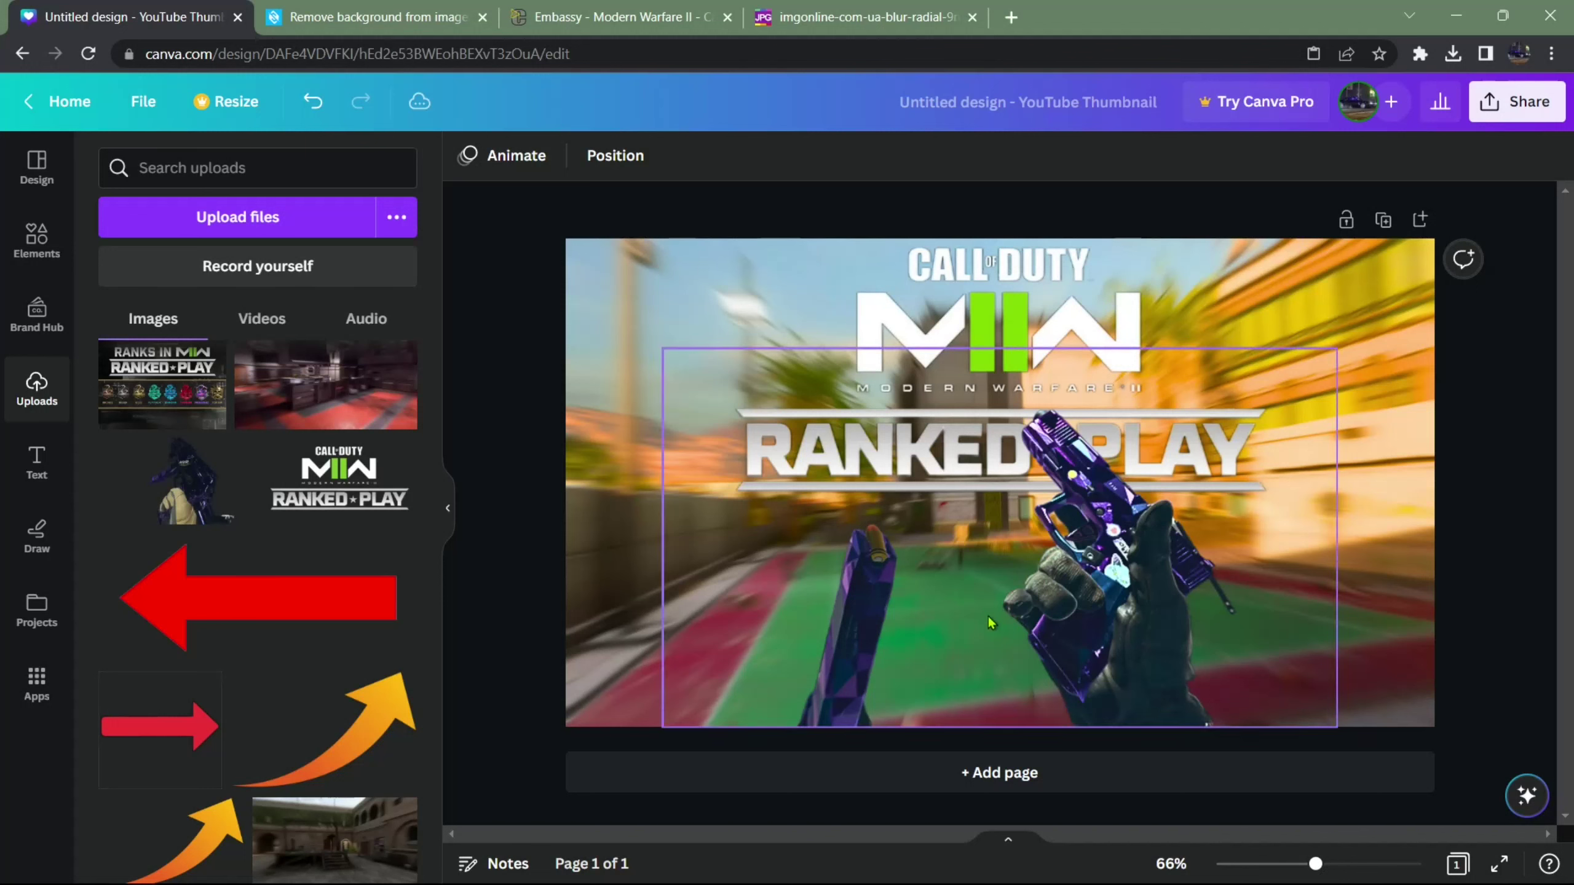
Step: Duplicate the weapon cutout, enlarge the copy slightly beyond the original, and position it over the original weapon
left_click(1086, 597)
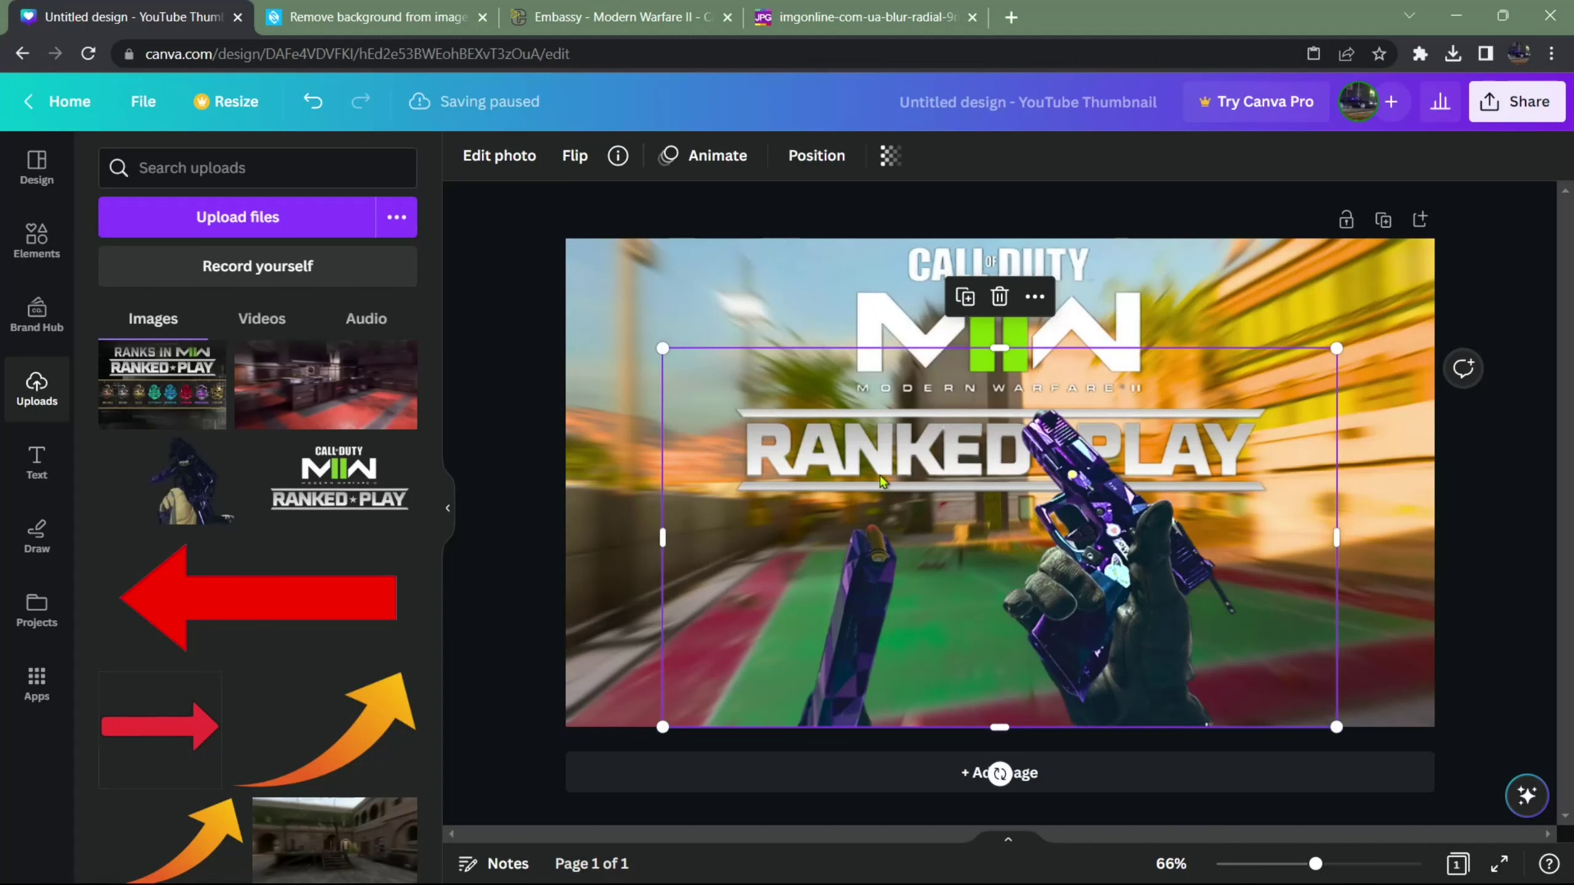
right_click(1140, 565)
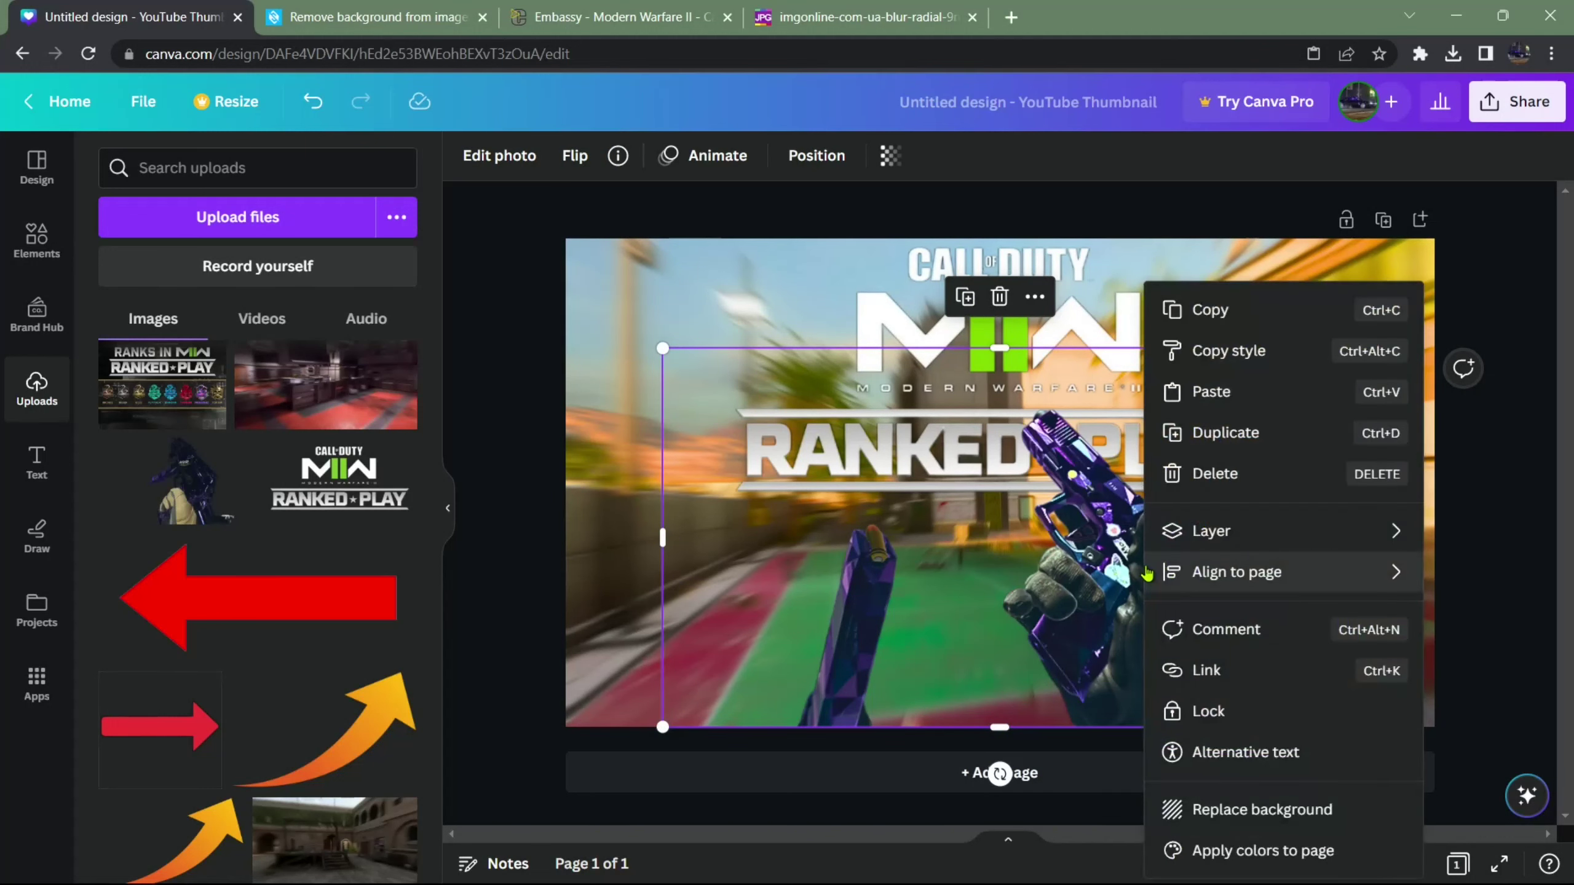
left_click(1182, 445)
left_click_drag(1152, 575, 1140, 564)
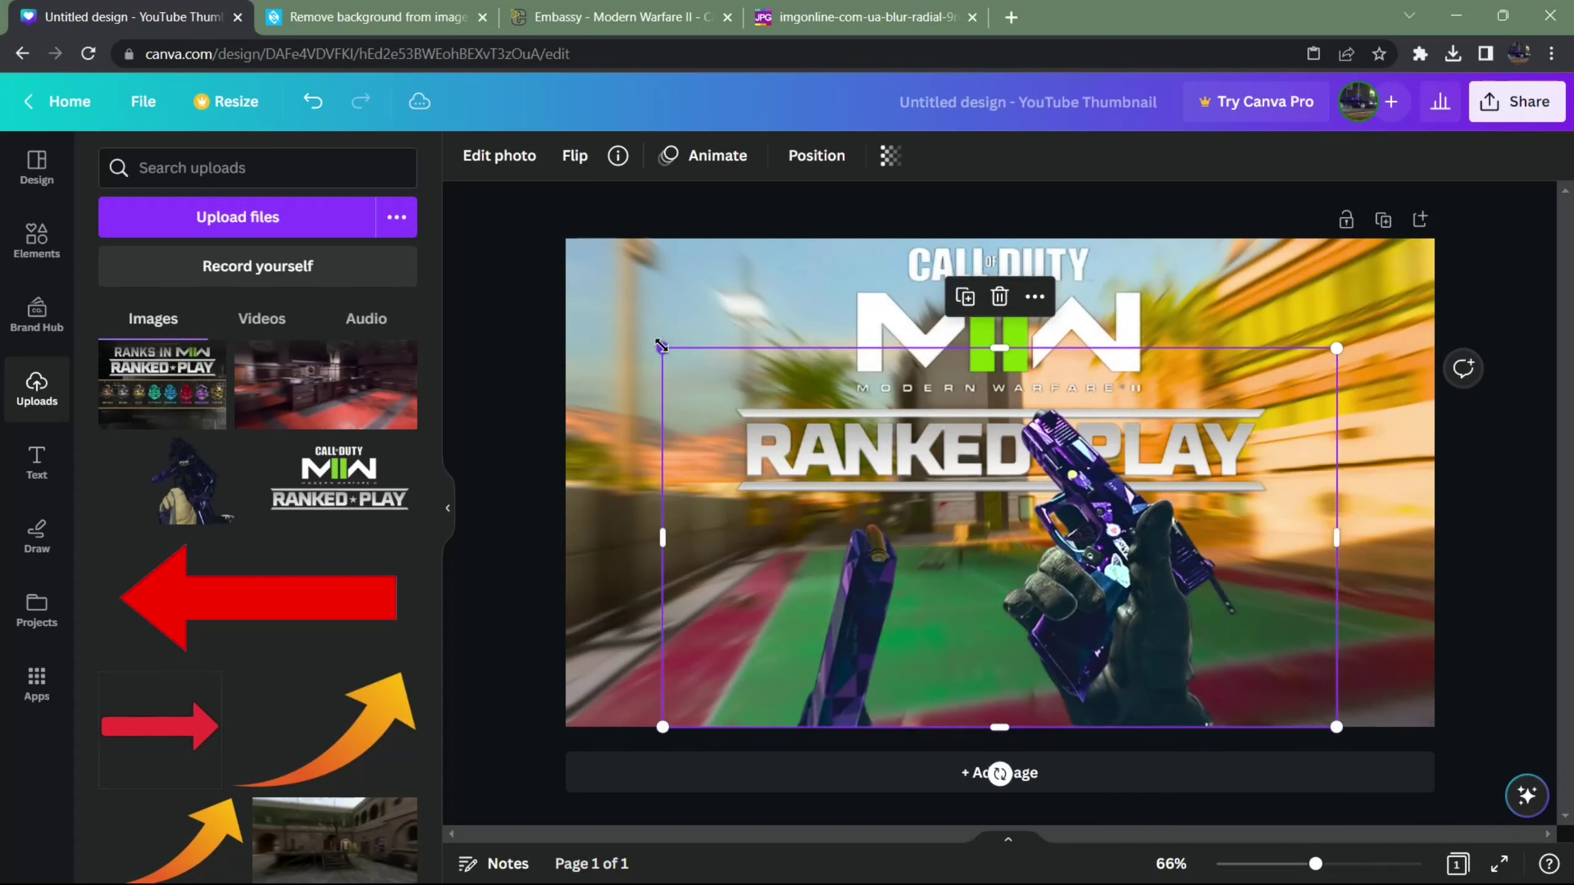
left_click_drag(662, 348, 646, 340)
left_click_drag(1336, 727, 1366, 745)
left_click_drag(1167, 674, 1163, 653)
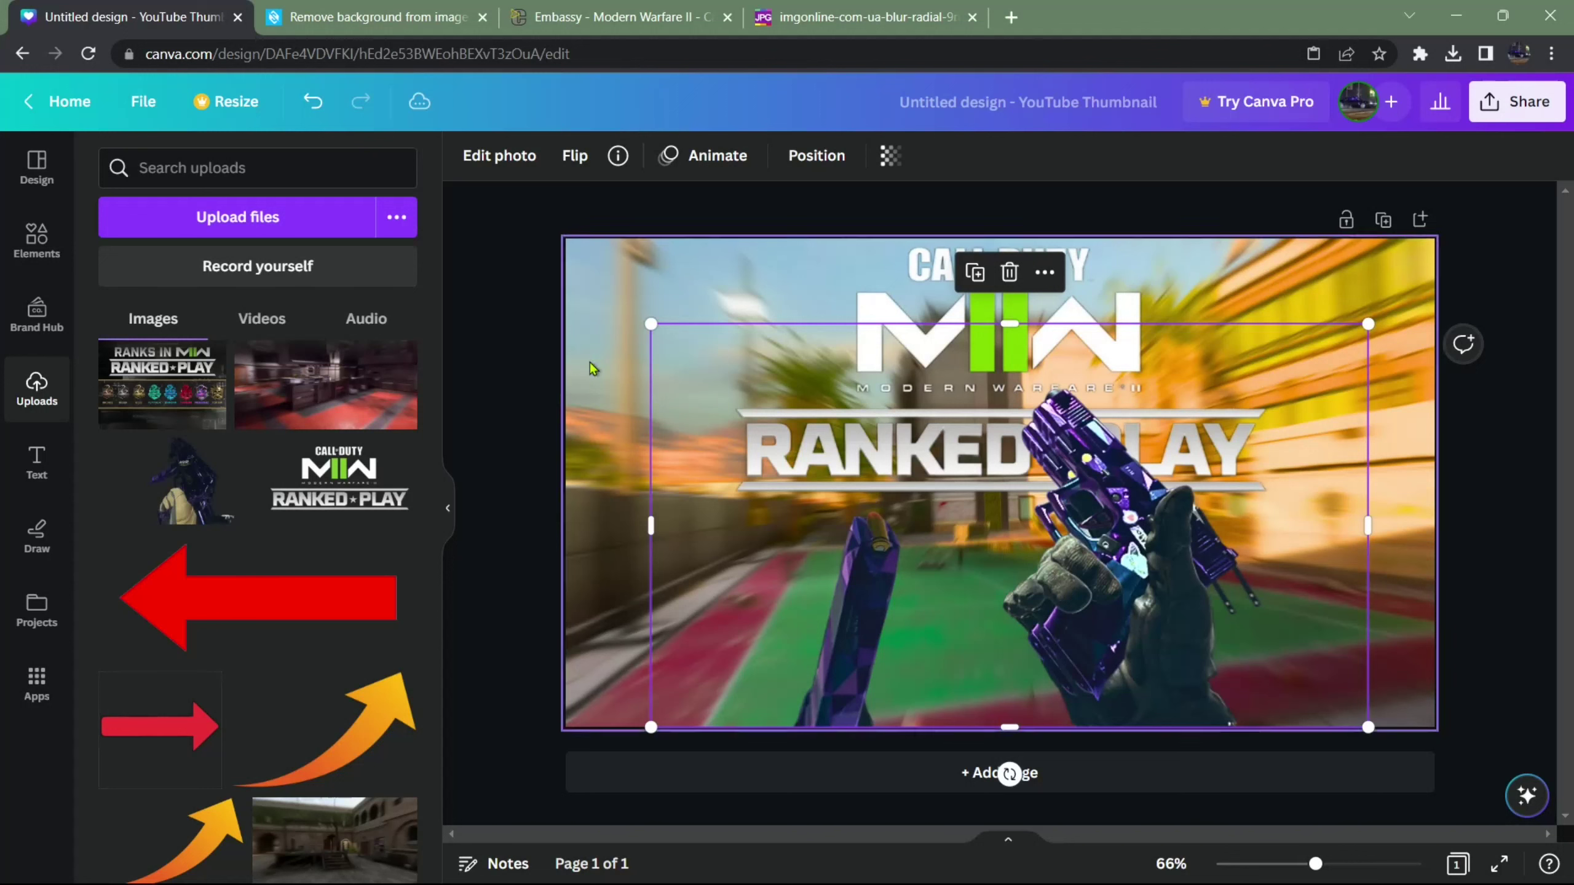
left_click_drag(643, 520, 623, 521)
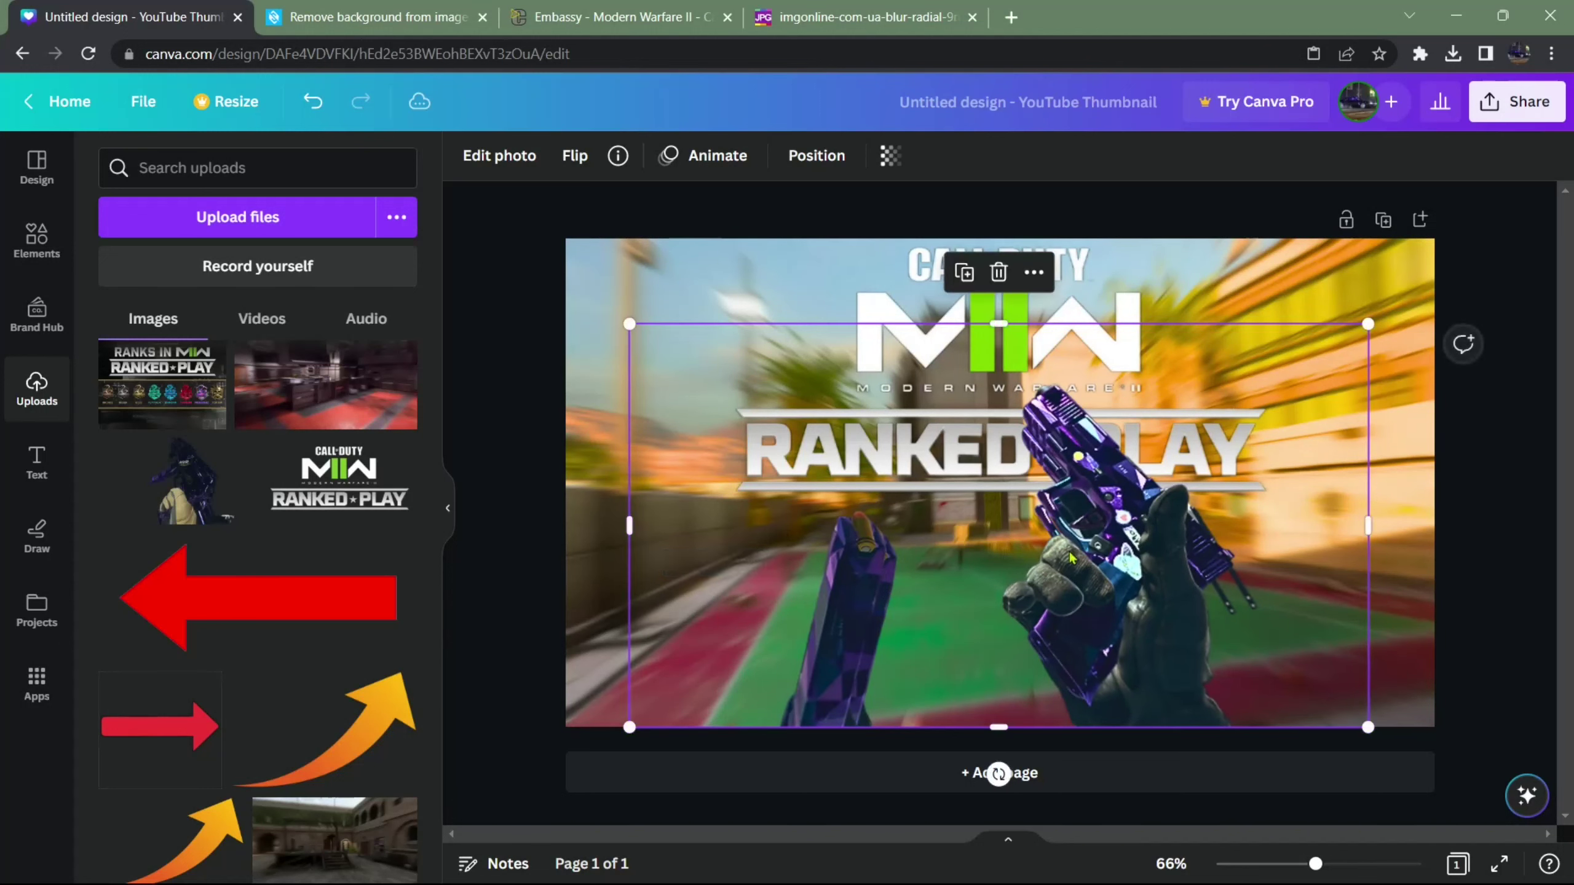
left_click_drag(1098, 602, 1114, 612)
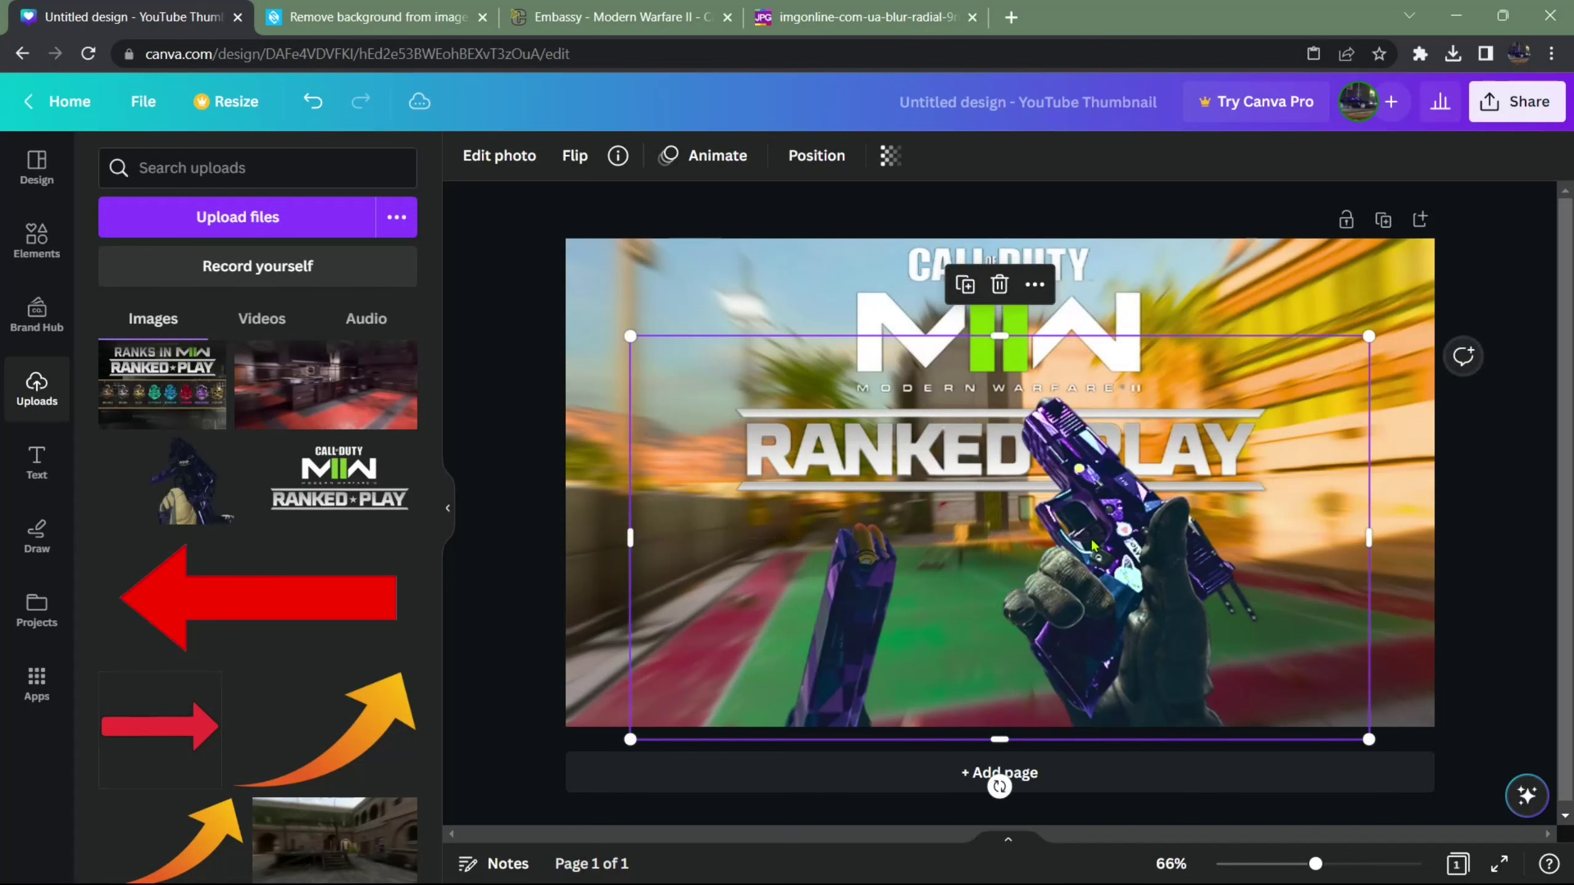
Step: Send the enlarged weapon copy one layer backward so it sits behind the original cutout
right_click(1085, 569)
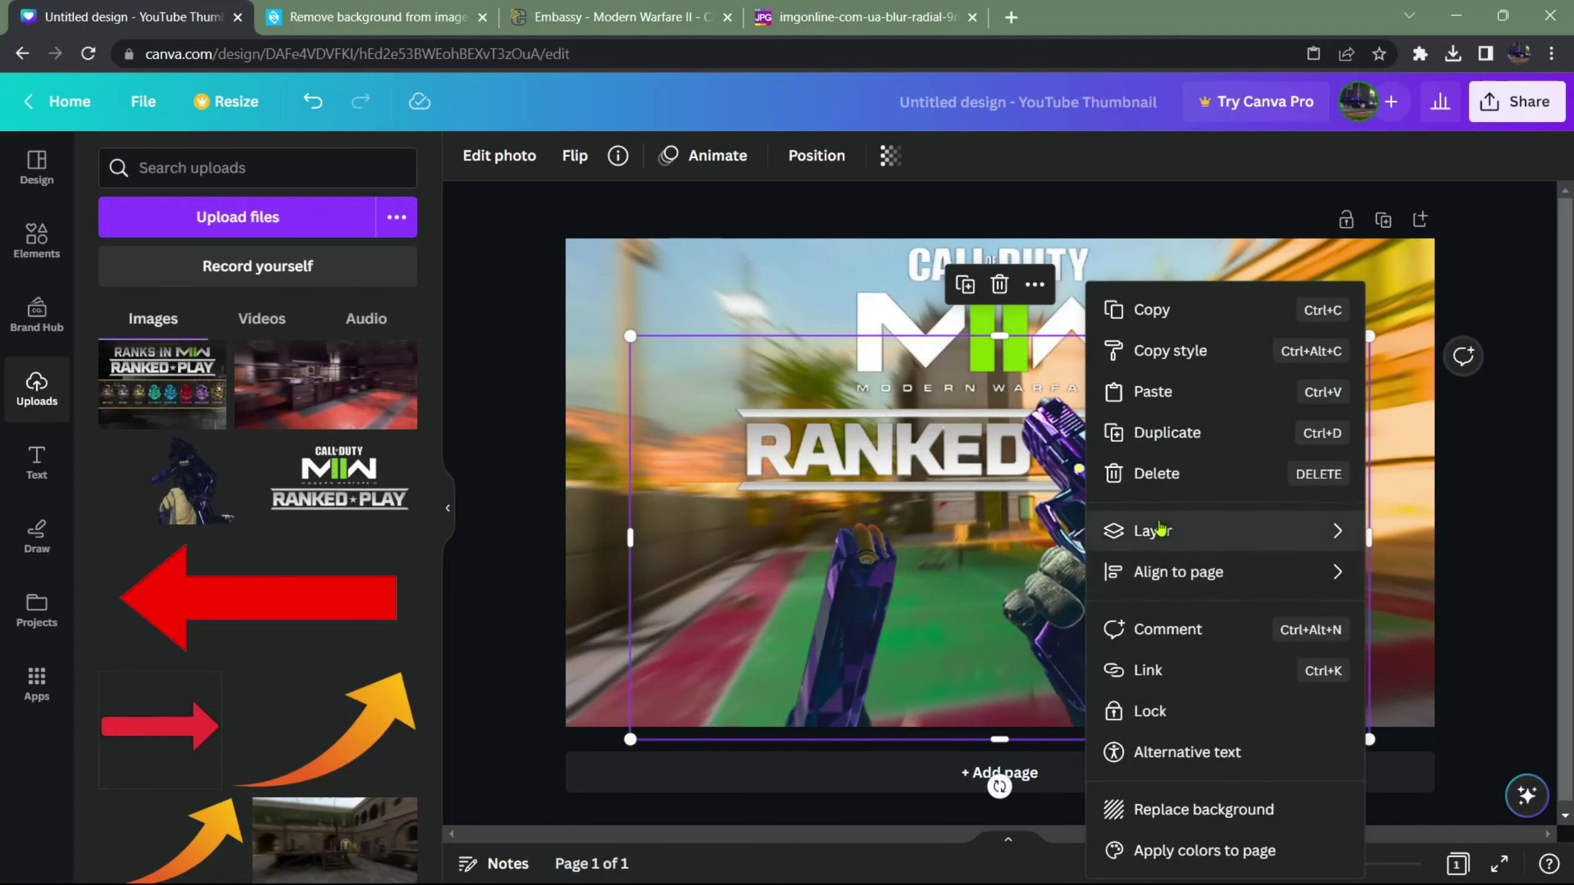
mouse_move(1159, 528)
left_click(874, 619)
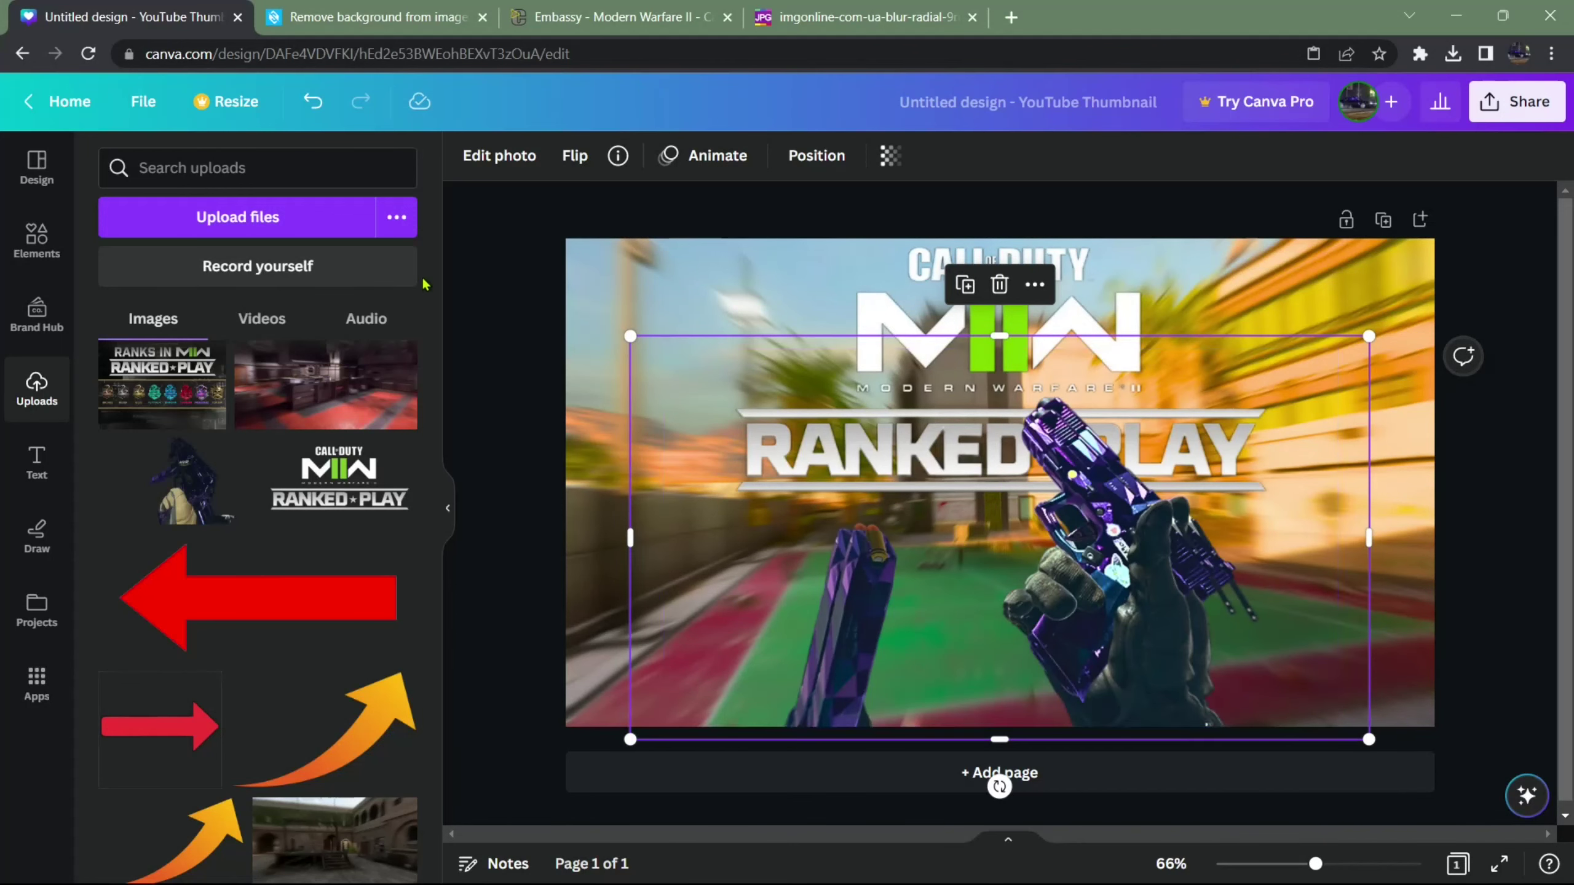
Step: Apply the Blur effect to the rear weapon copy with intensity 82 to form a glow around the weapon
left_click(499, 155)
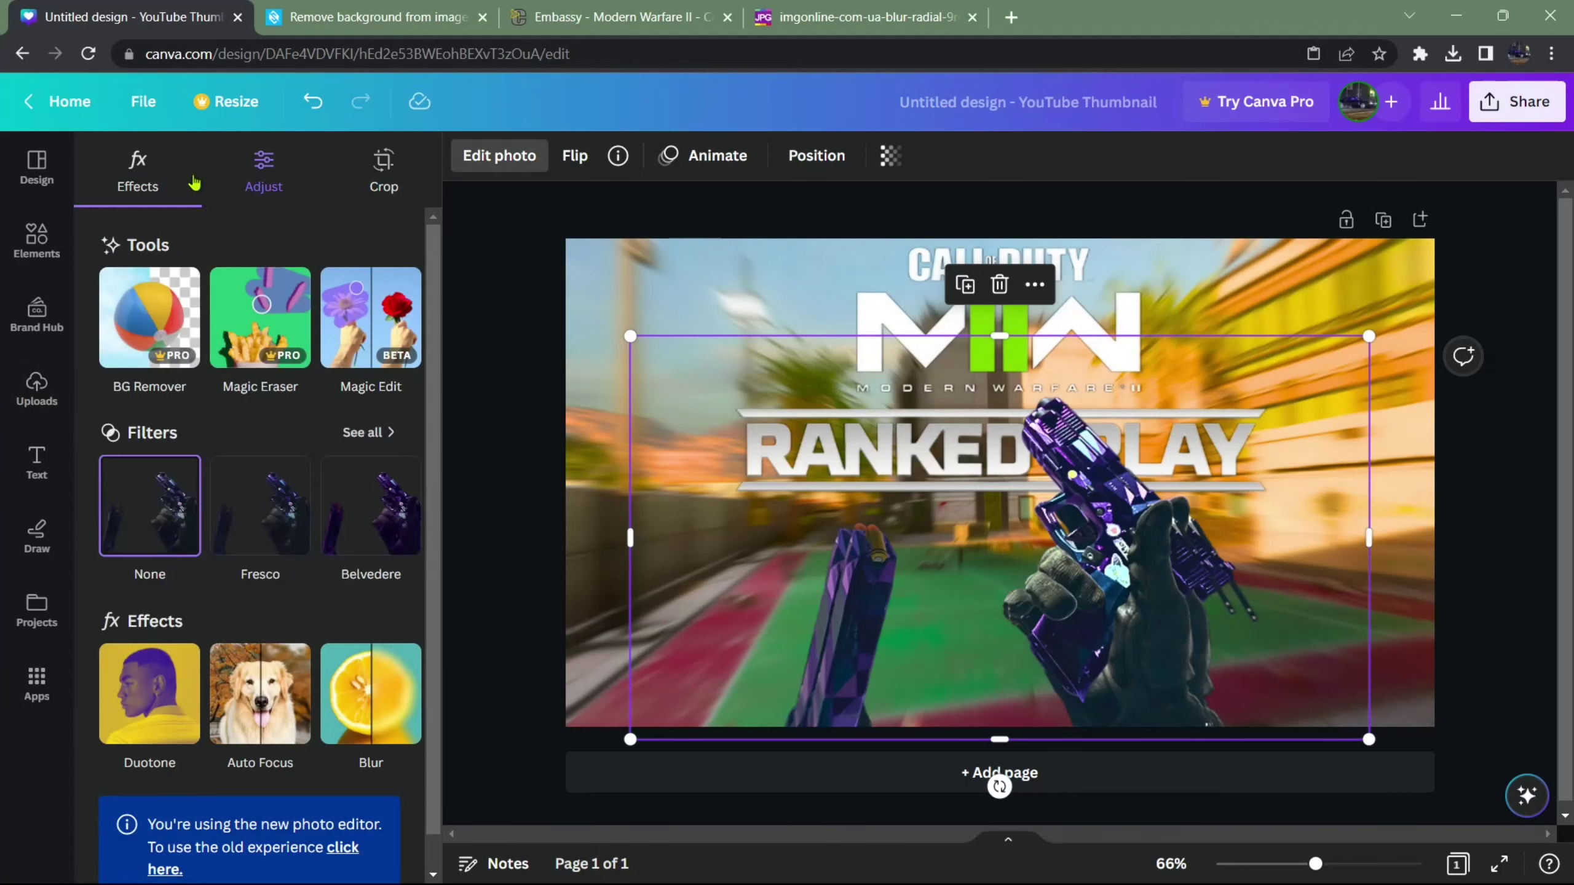
left_click(264, 167)
left_click(138, 173)
left_click(414, 724)
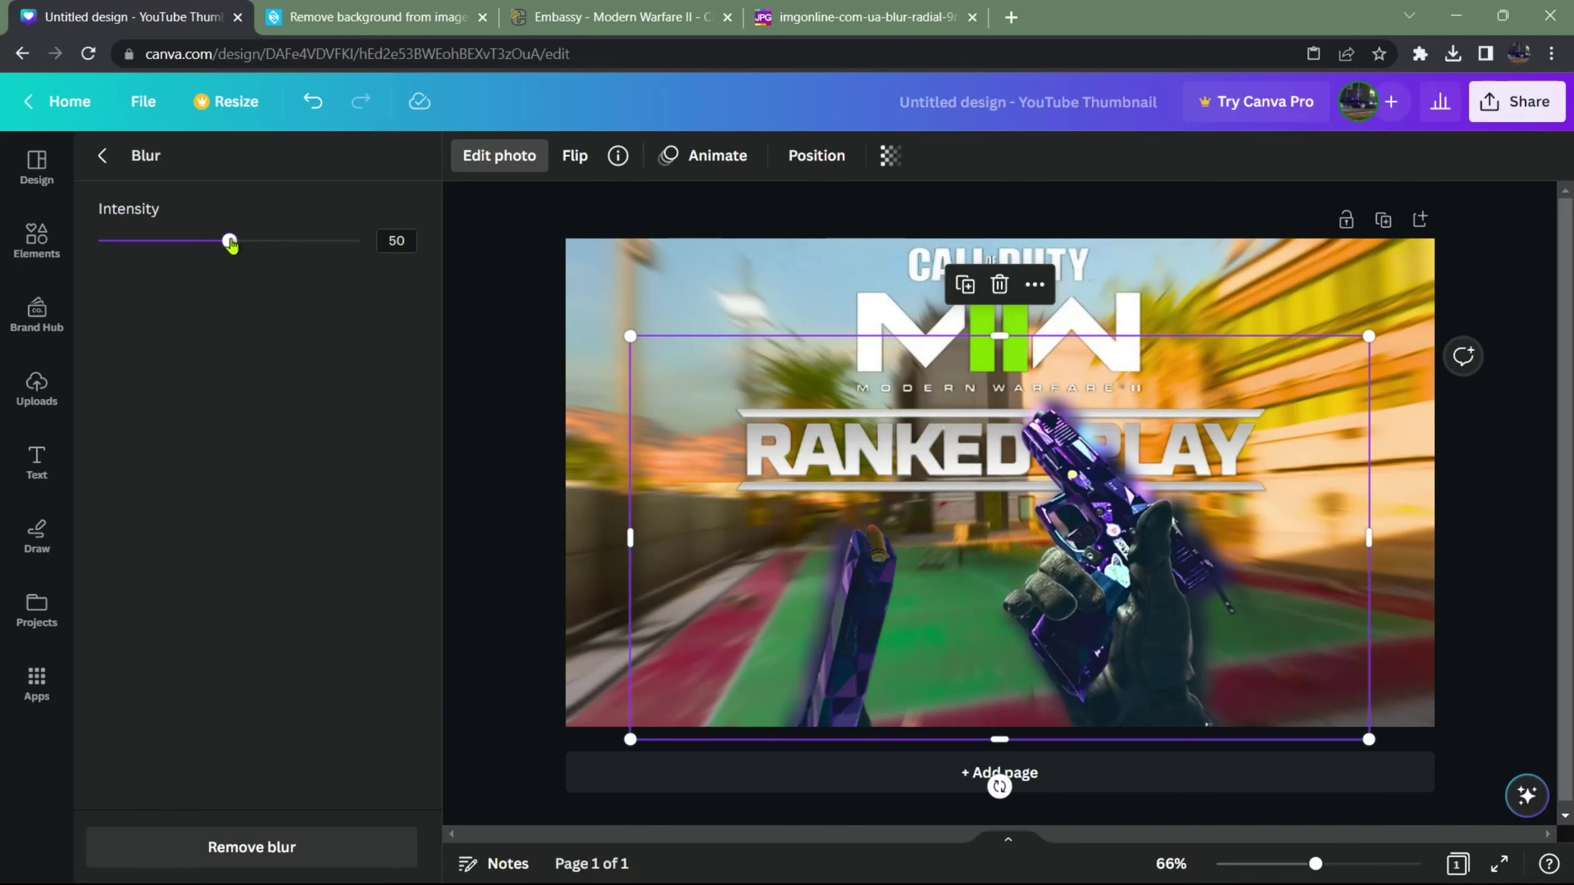
left_click_drag(230, 243, 311, 263)
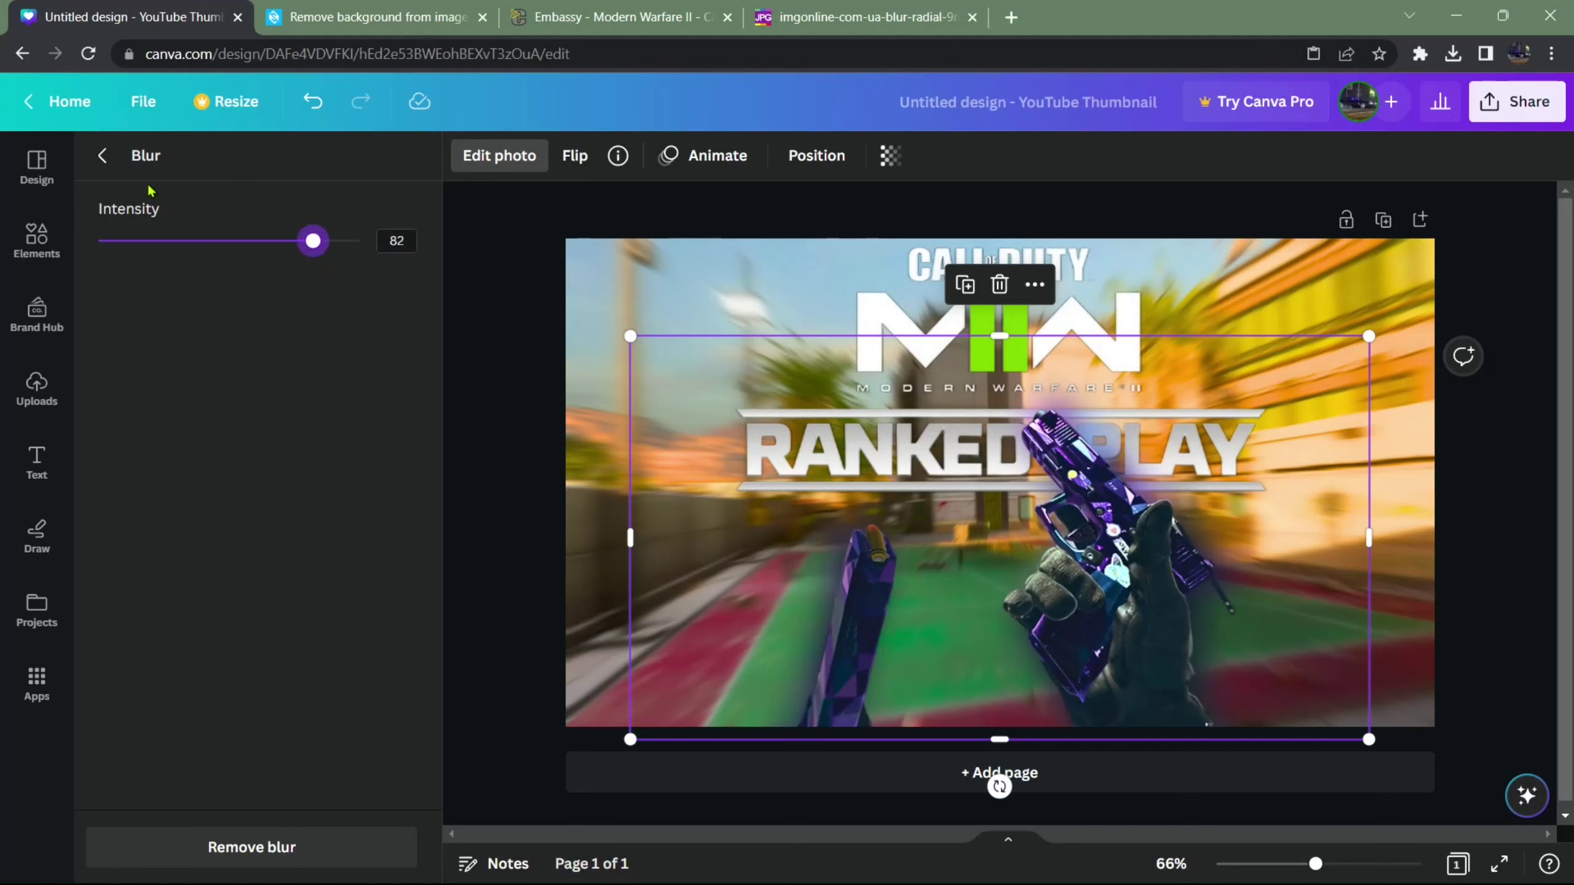
left_click(102, 156)
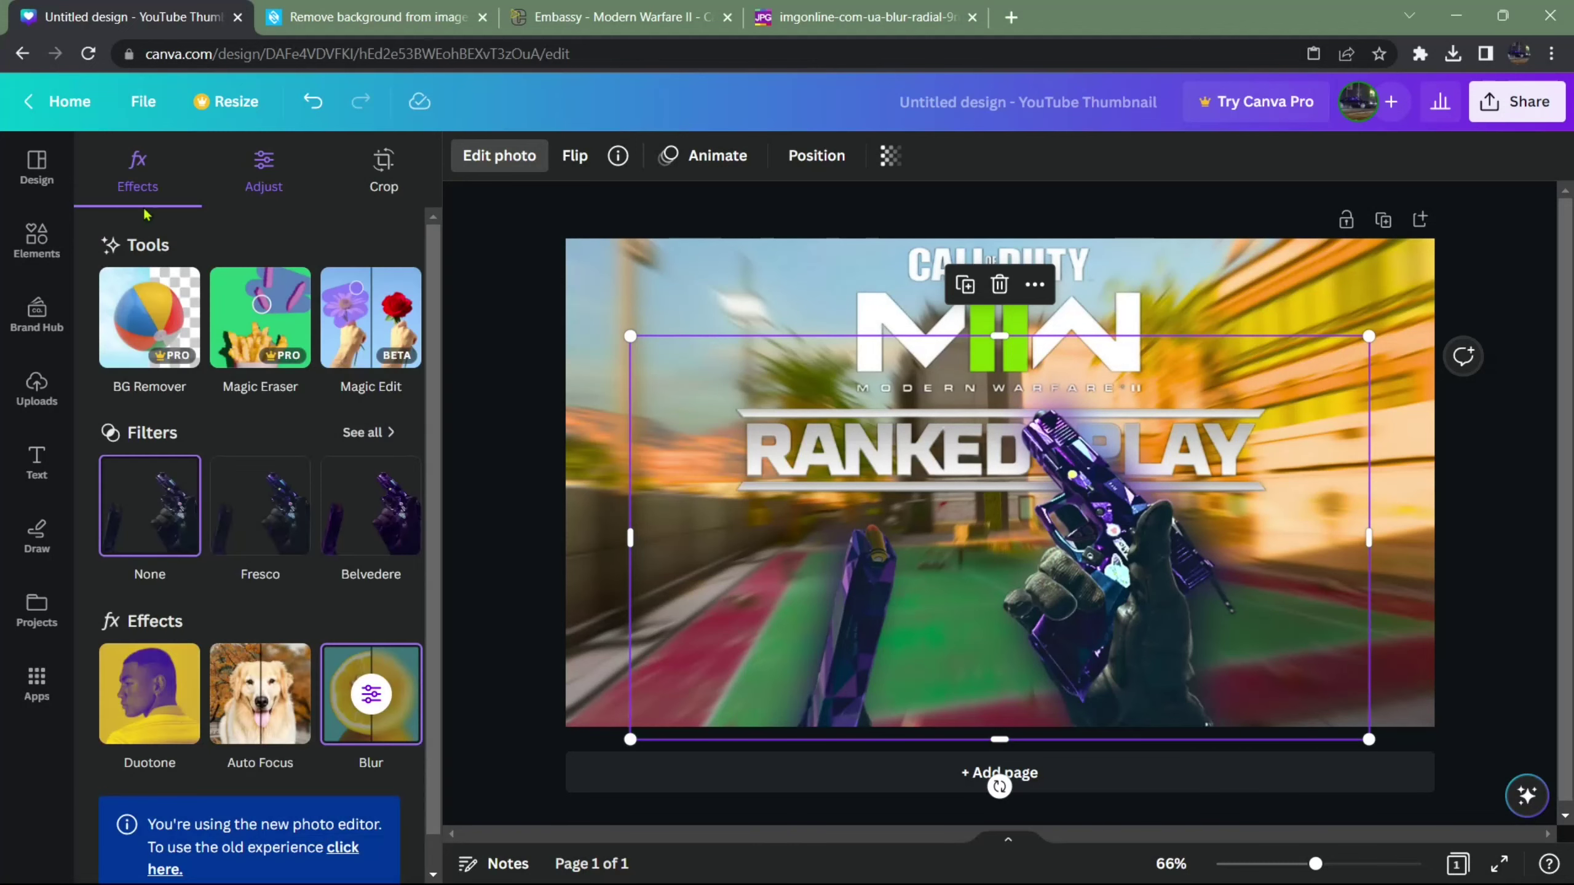
left_click(512, 293)
left_click(1471, 548)
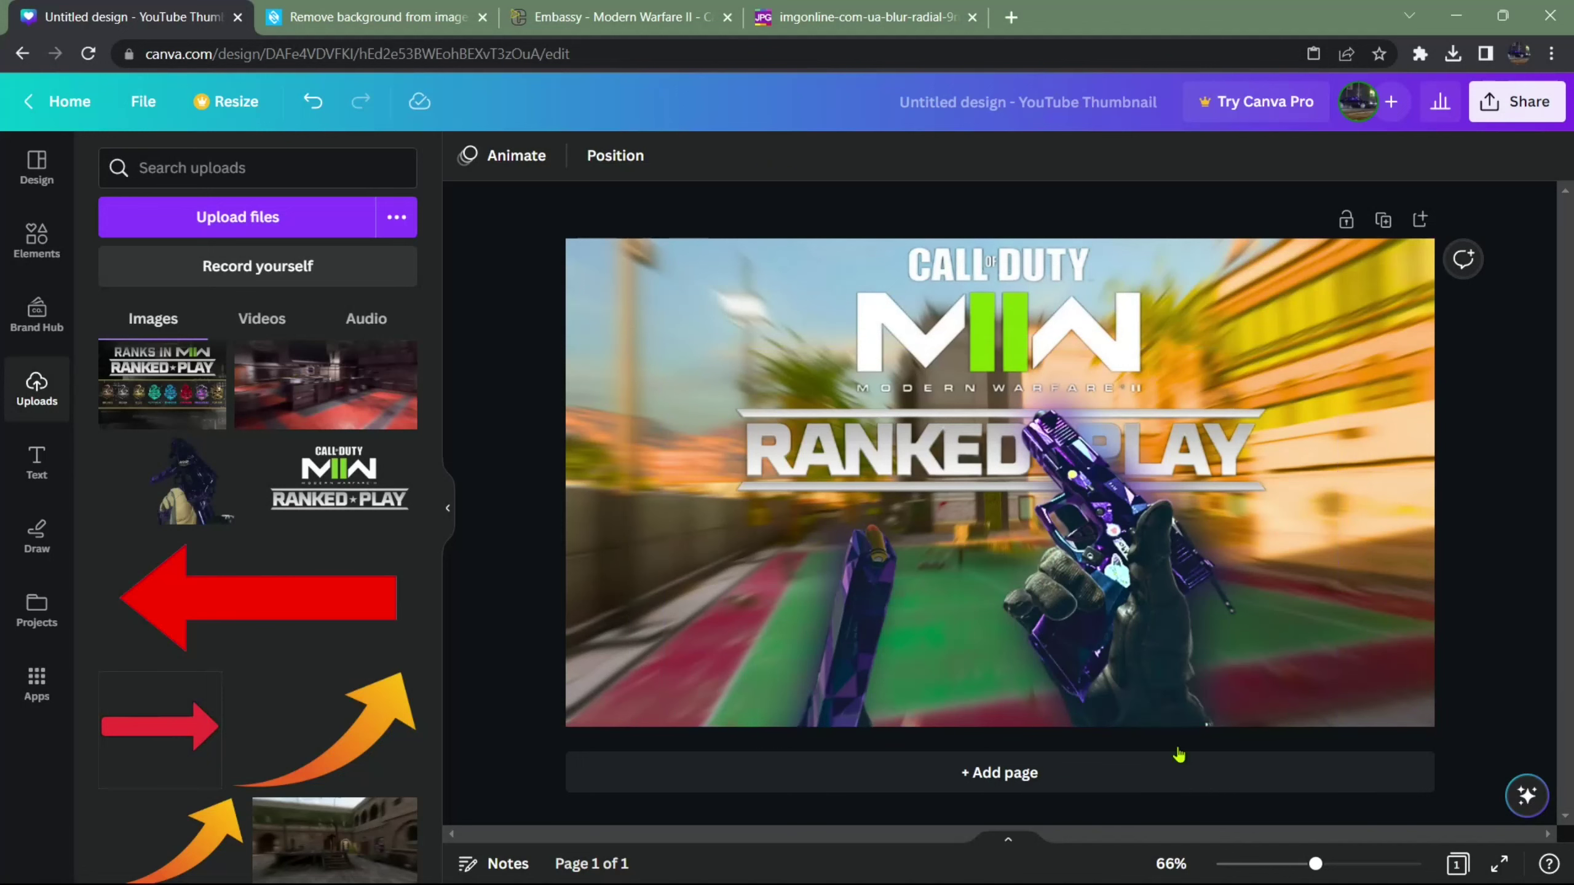
Step: Strengthen the blurred weapon copy's purple glow by setting saturation to 73, brightness to 43 and tint to 63
left_click(647, 691)
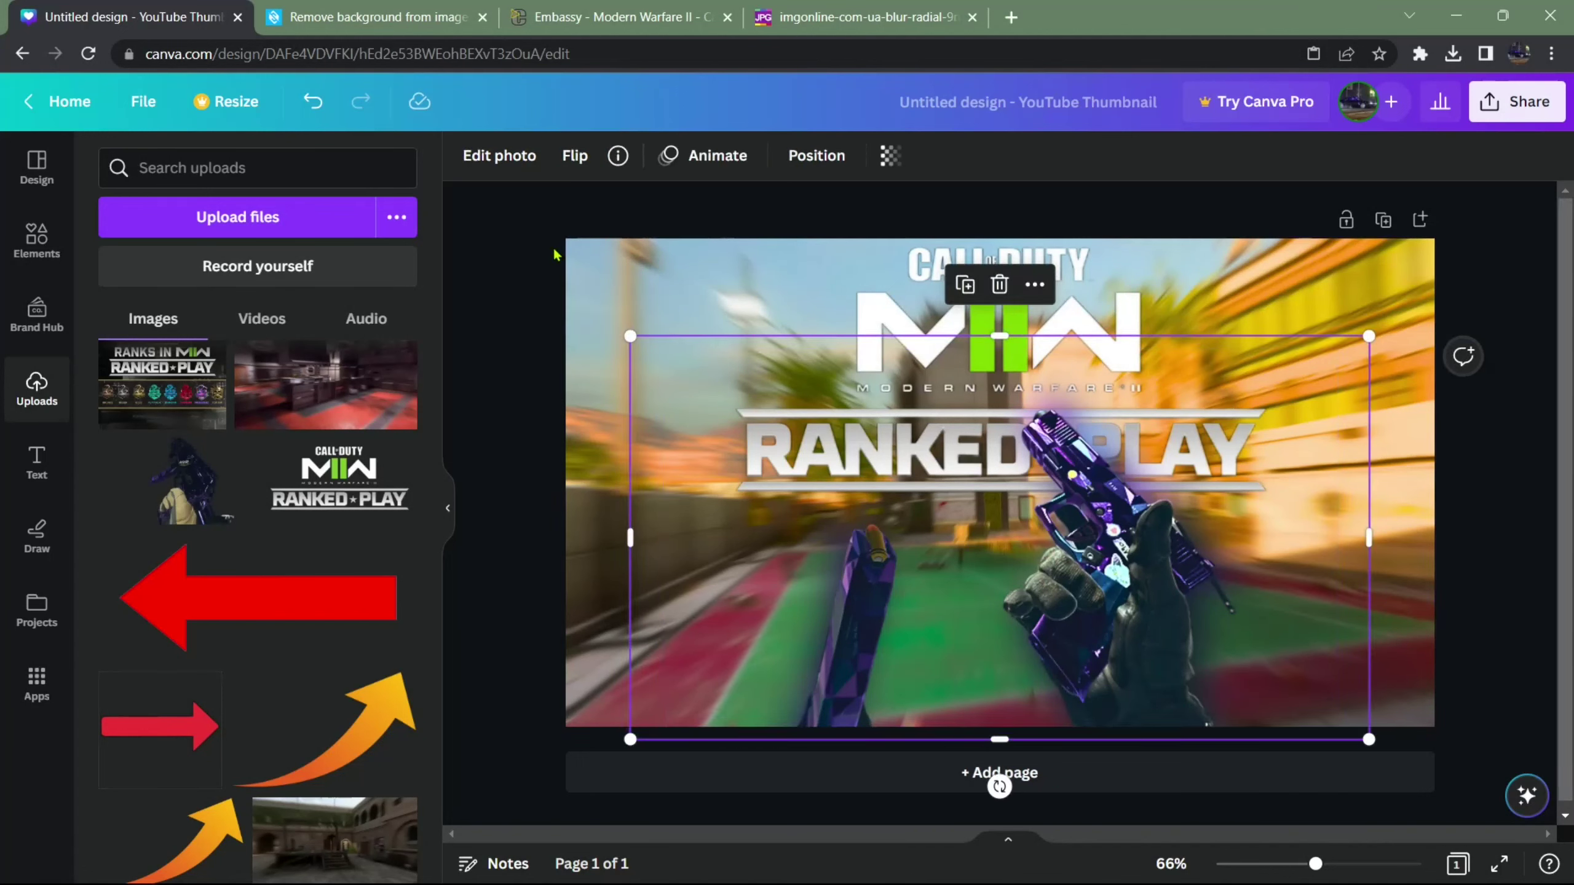
left_click(499, 156)
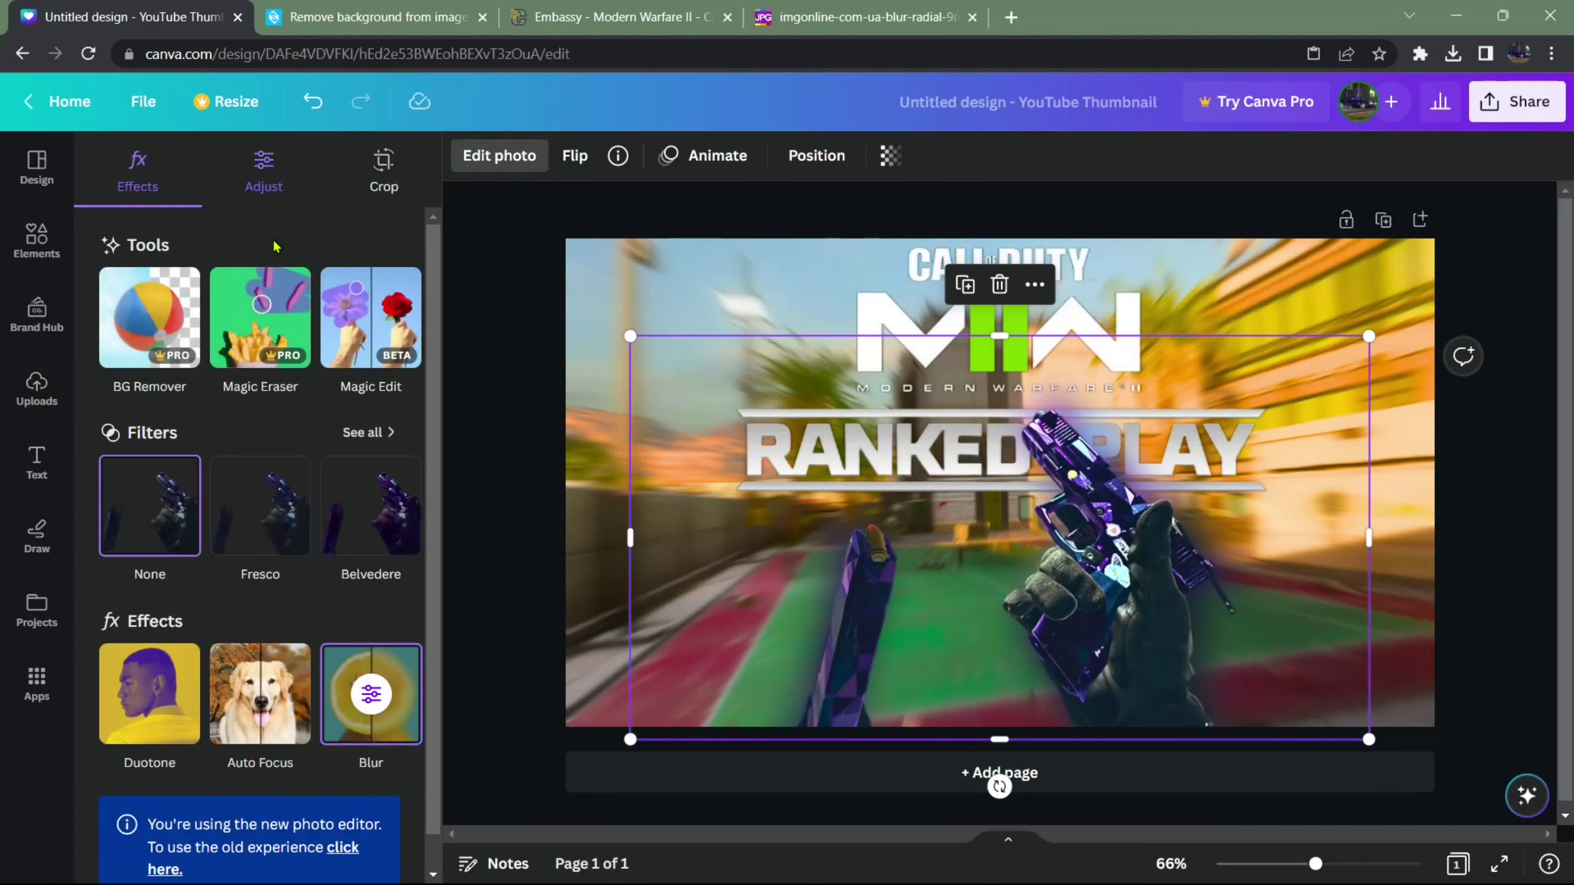
left_click(263, 166)
scroll(249, 571, "down", 9)
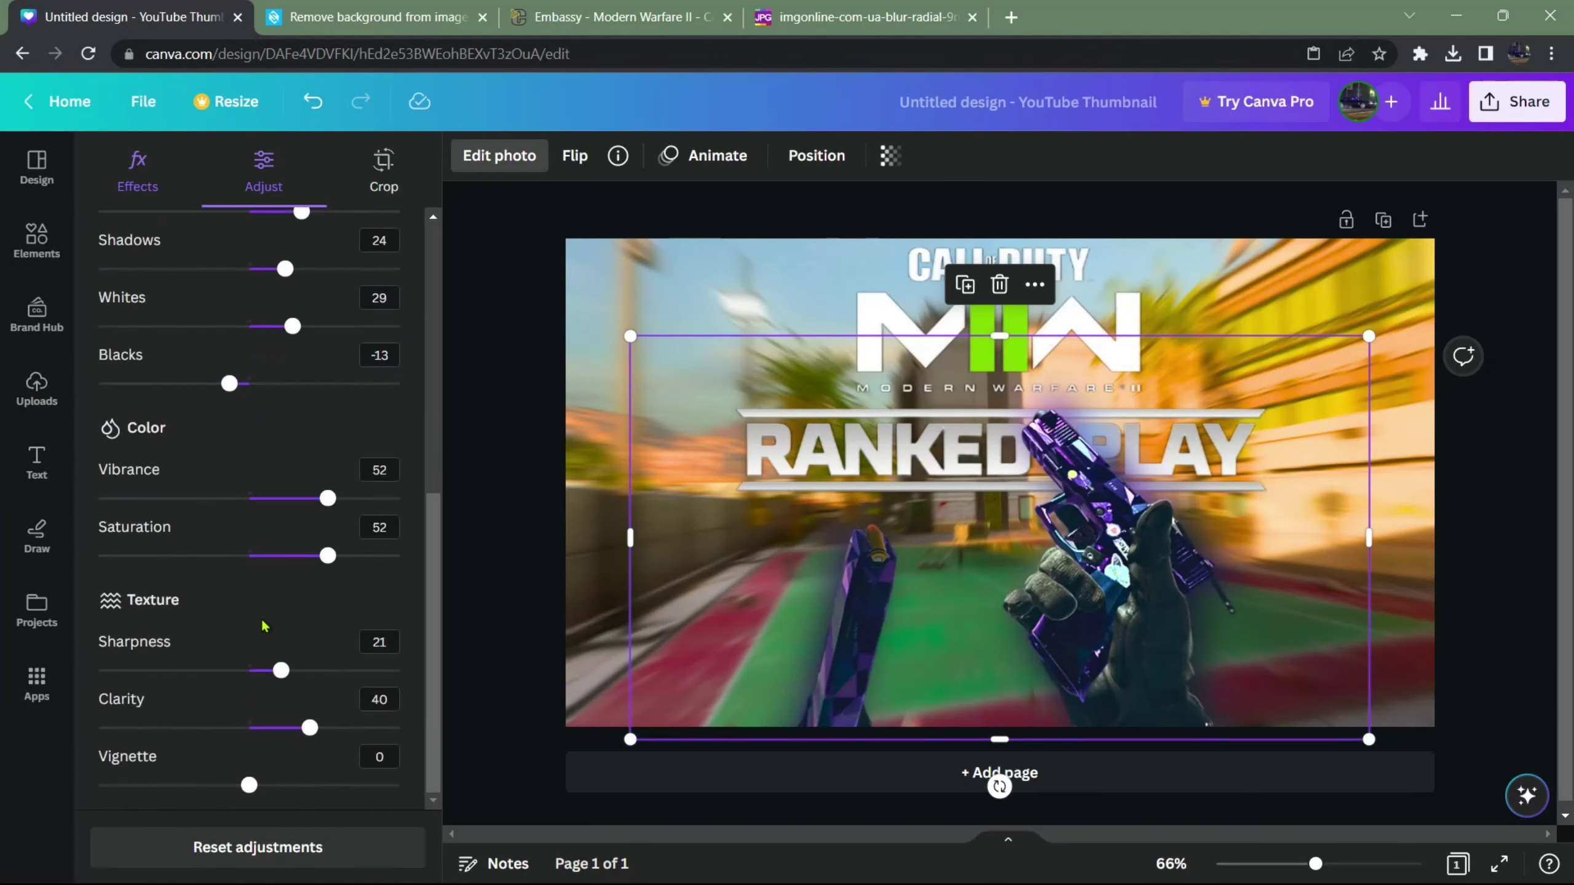
left_click_drag(331, 558, 351, 552)
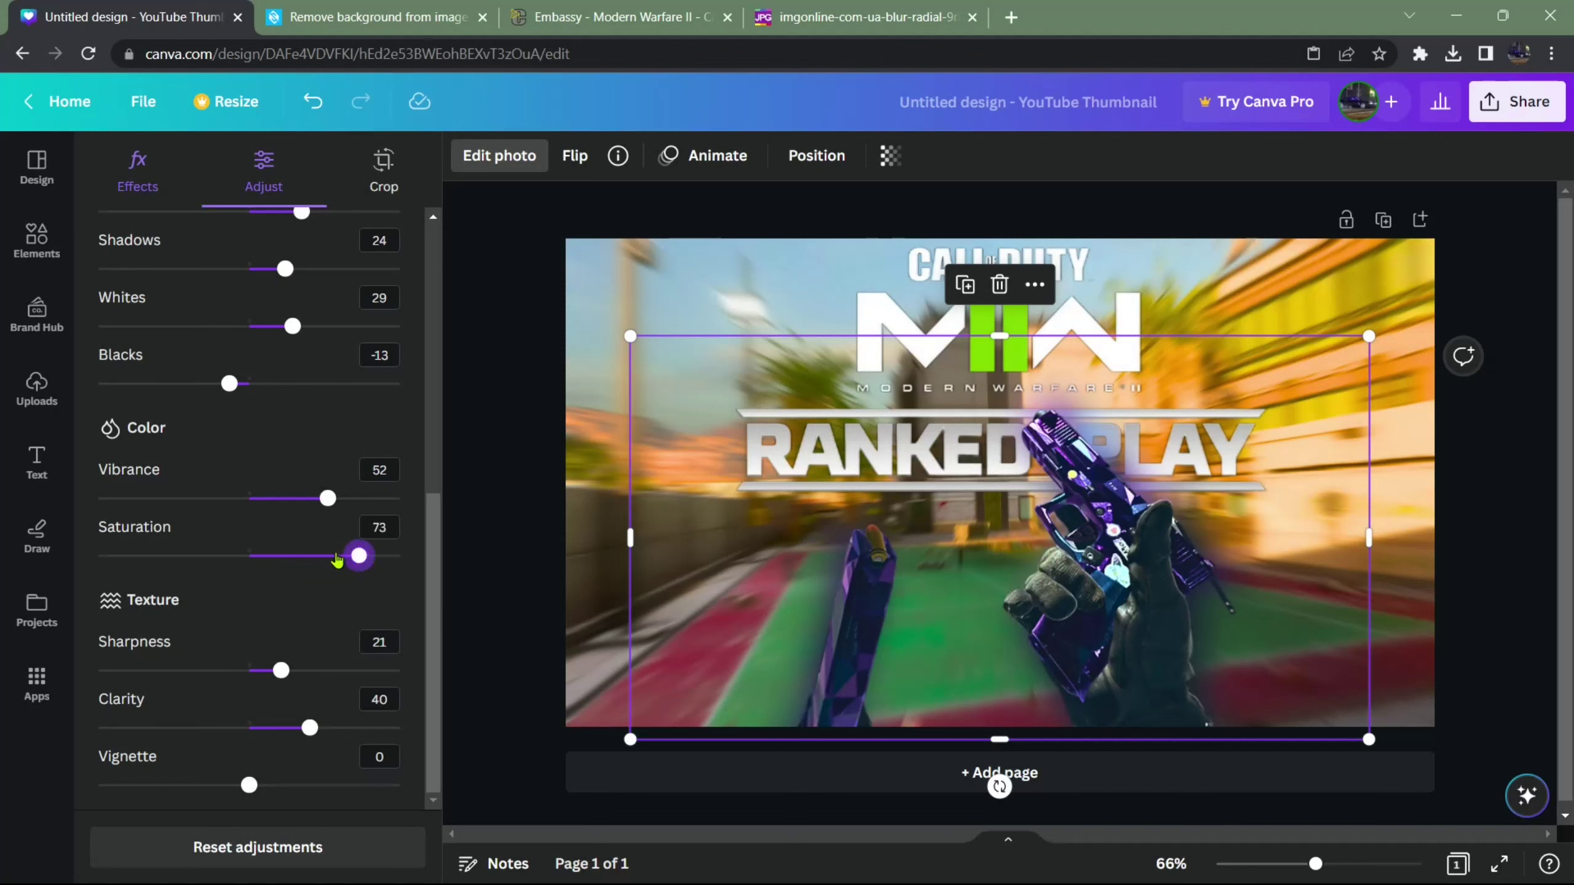
scroll(294, 501, "up", 10)
mouse_move(316, 639)
left_mouse_down()
mouse_move(359, 641)
mouse_move(294, 646)
mouse_move(329, 648)
mouse_move(316, 650)
left_mouse_up()
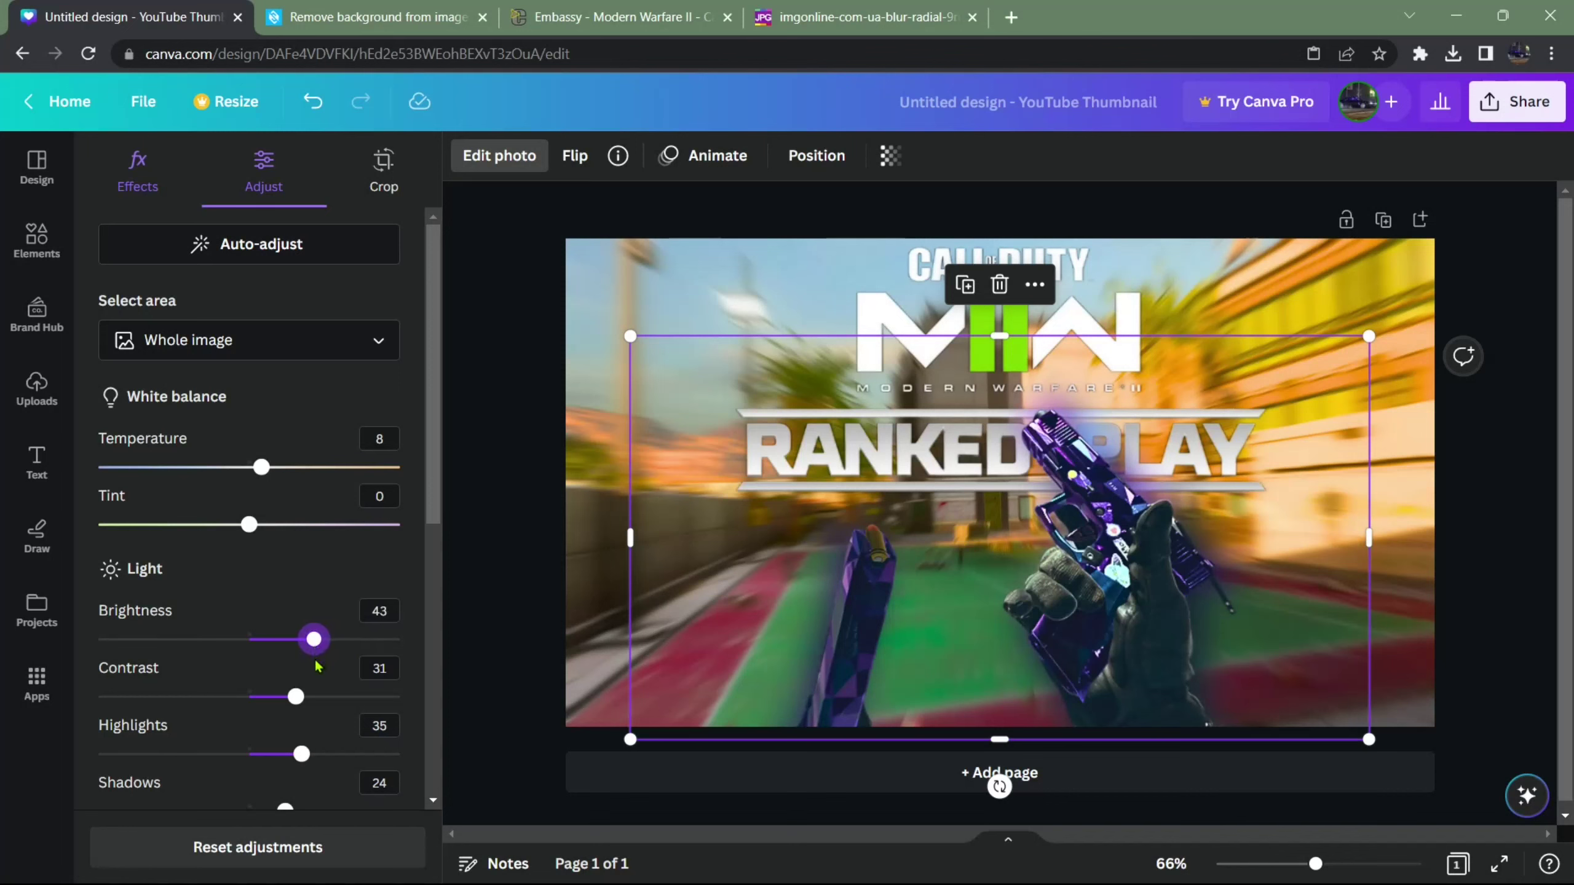
left_click_drag(254, 526, 345, 533)
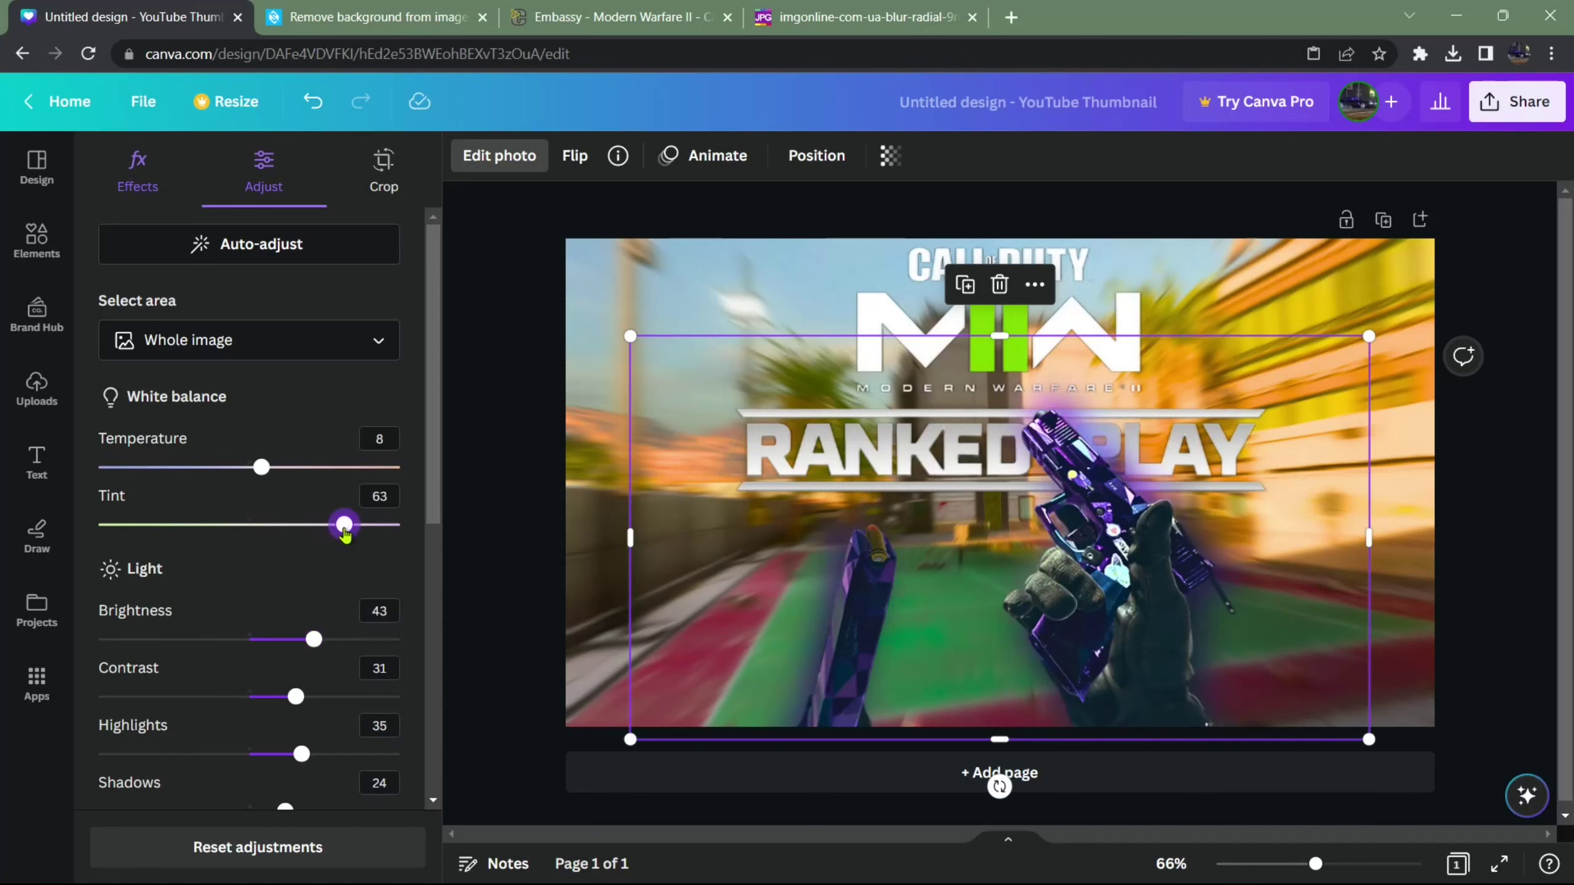
left_click(562, 487)
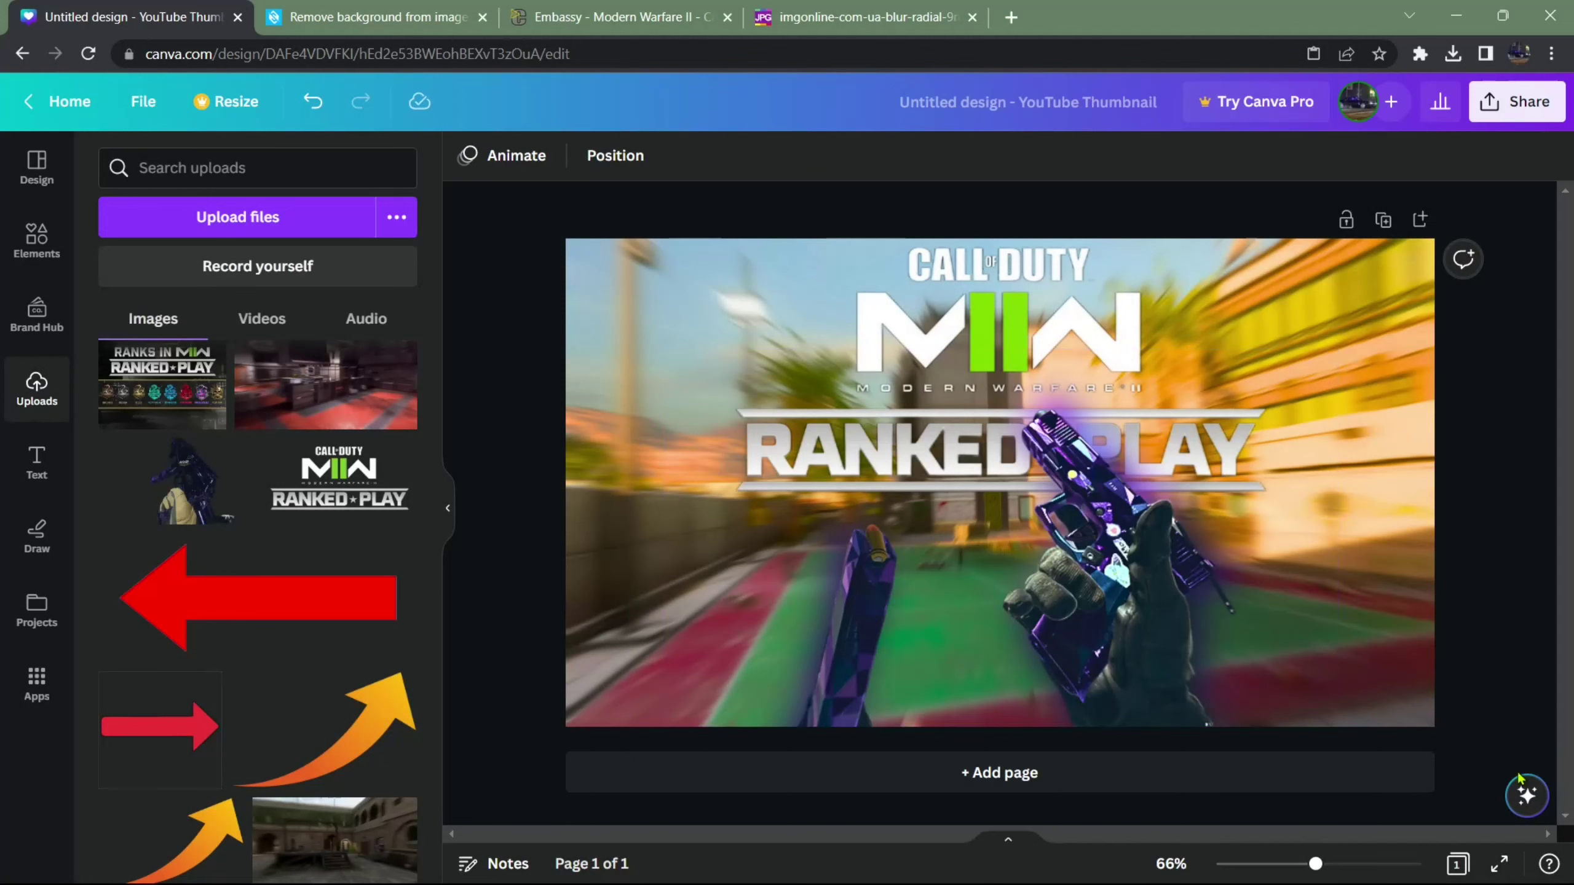
Step: Duplicate the Ranked Play logo and place the copy directly over the original
left_click(927, 320)
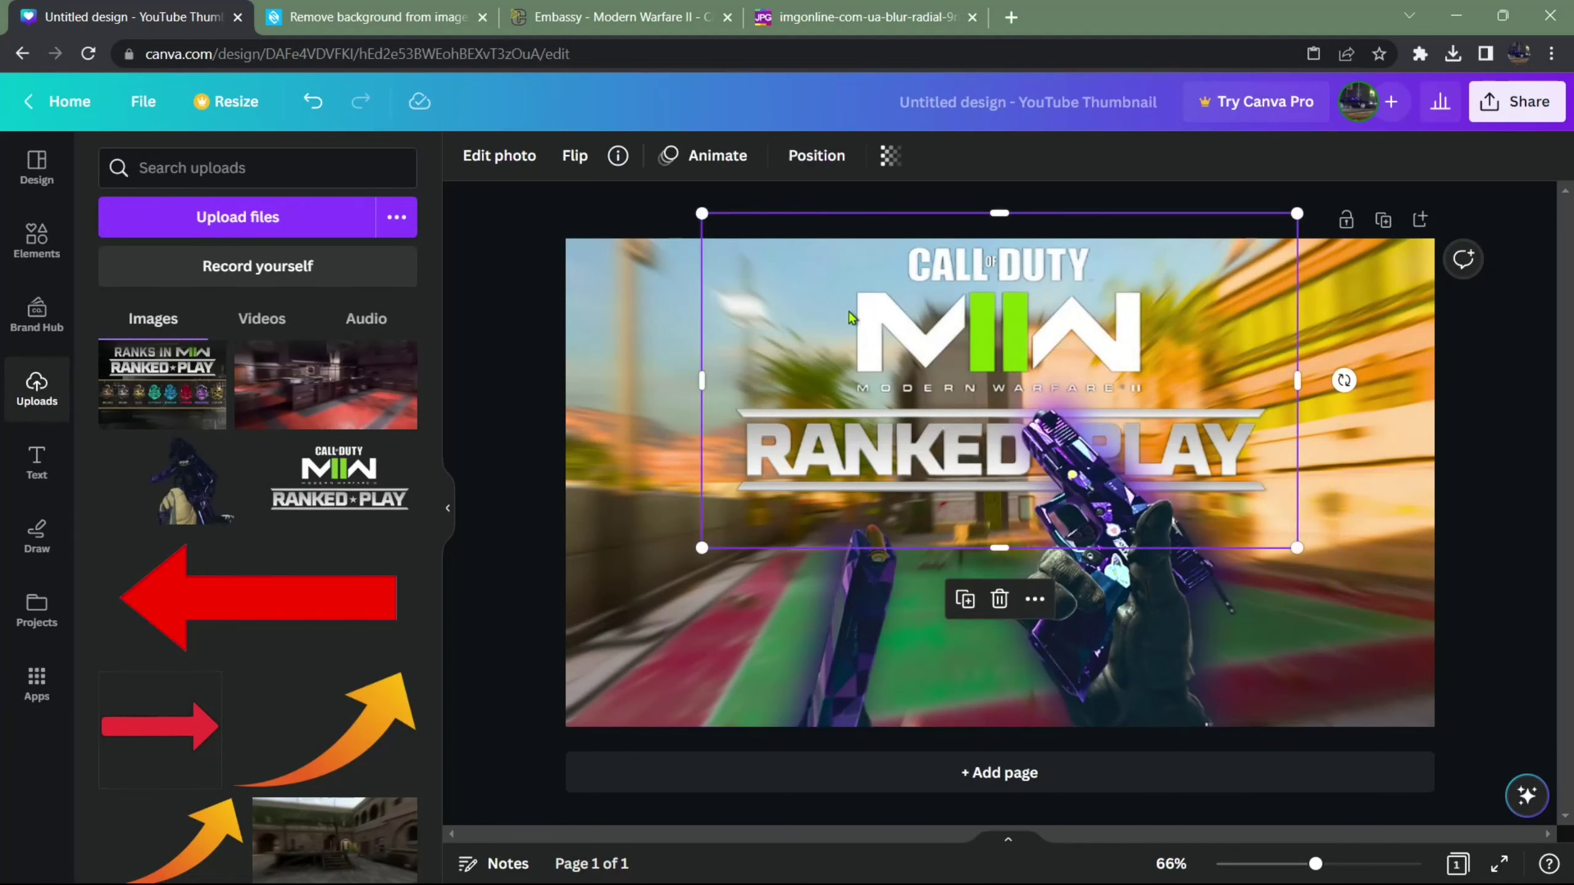
right_click(913, 311)
left_click(948, 432)
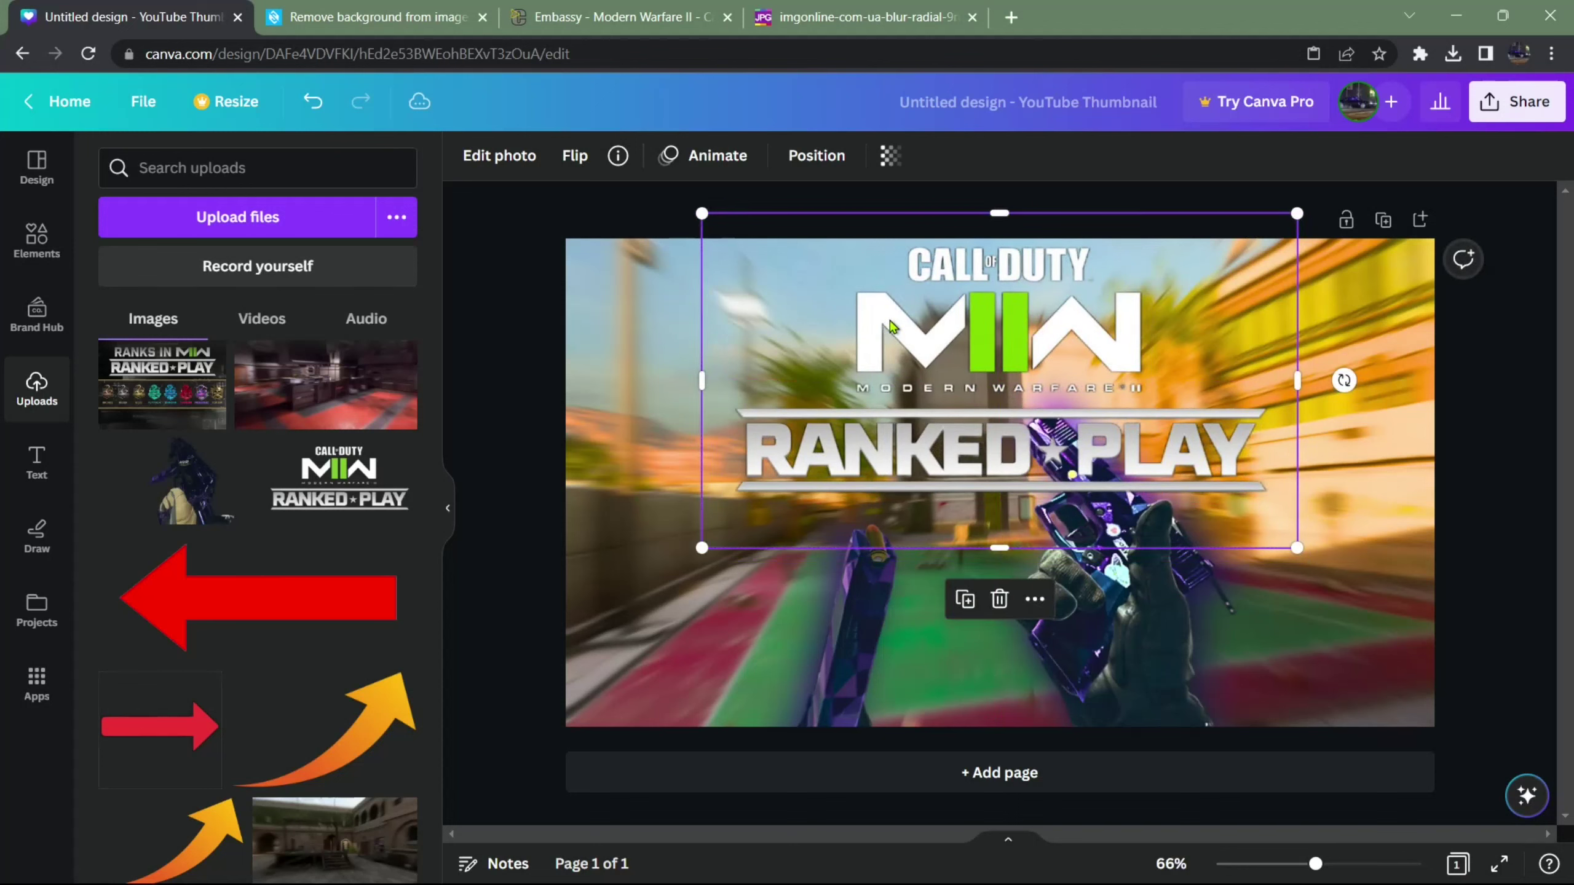
Step: Enlarge the Ranked Play logo copy slightly beyond the original and send it backward behind the weapon
left_click_drag(699, 211, 689, 208)
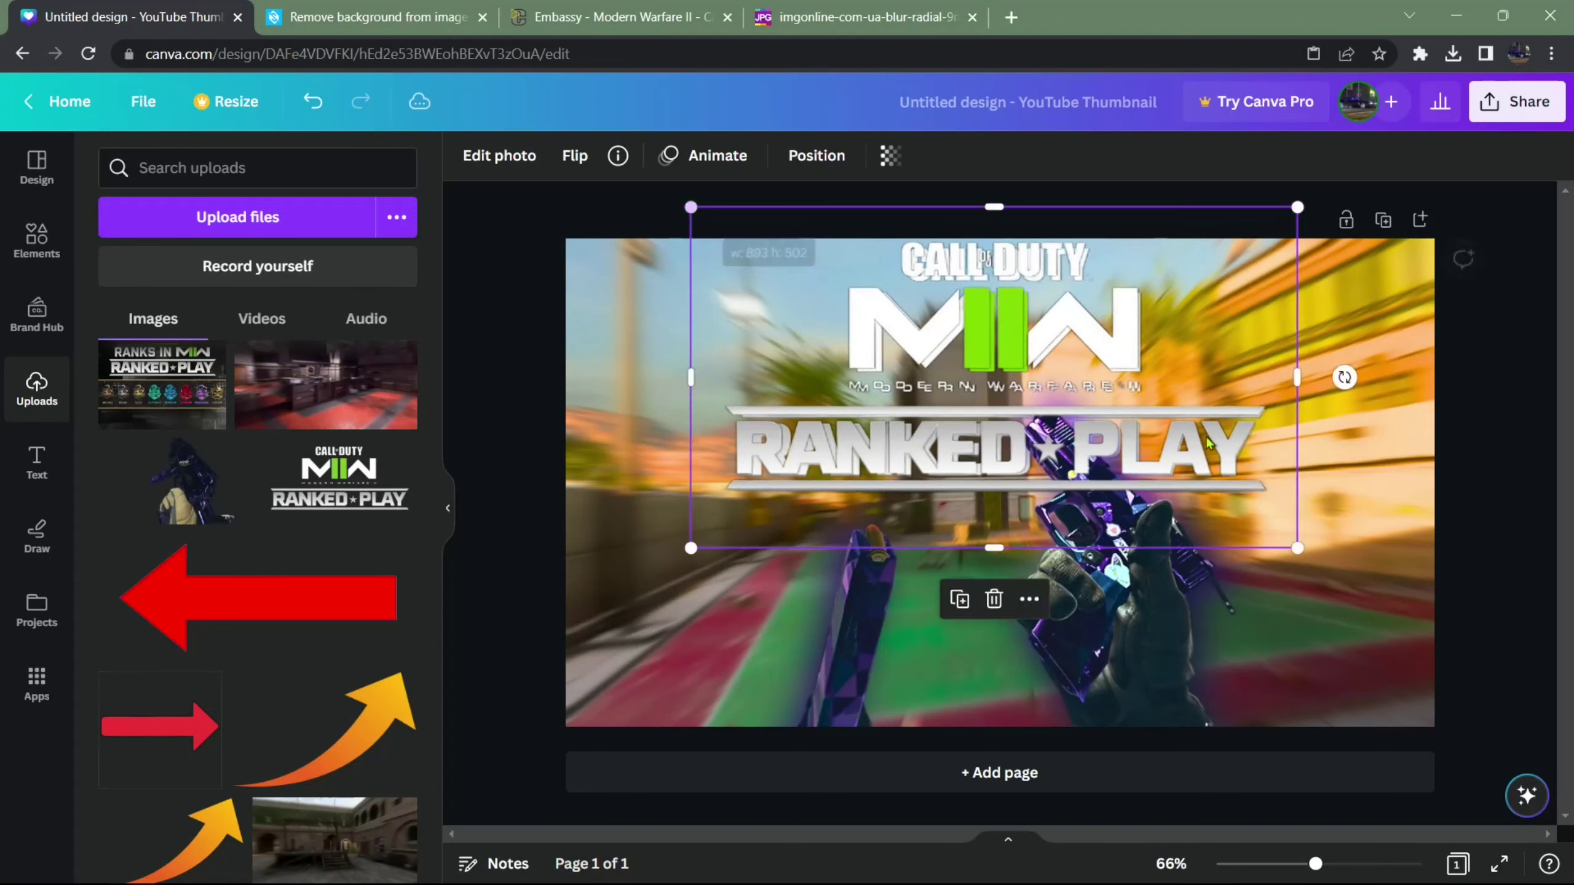
left_click_drag(1297, 548, 1312, 549)
right_click(903, 403)
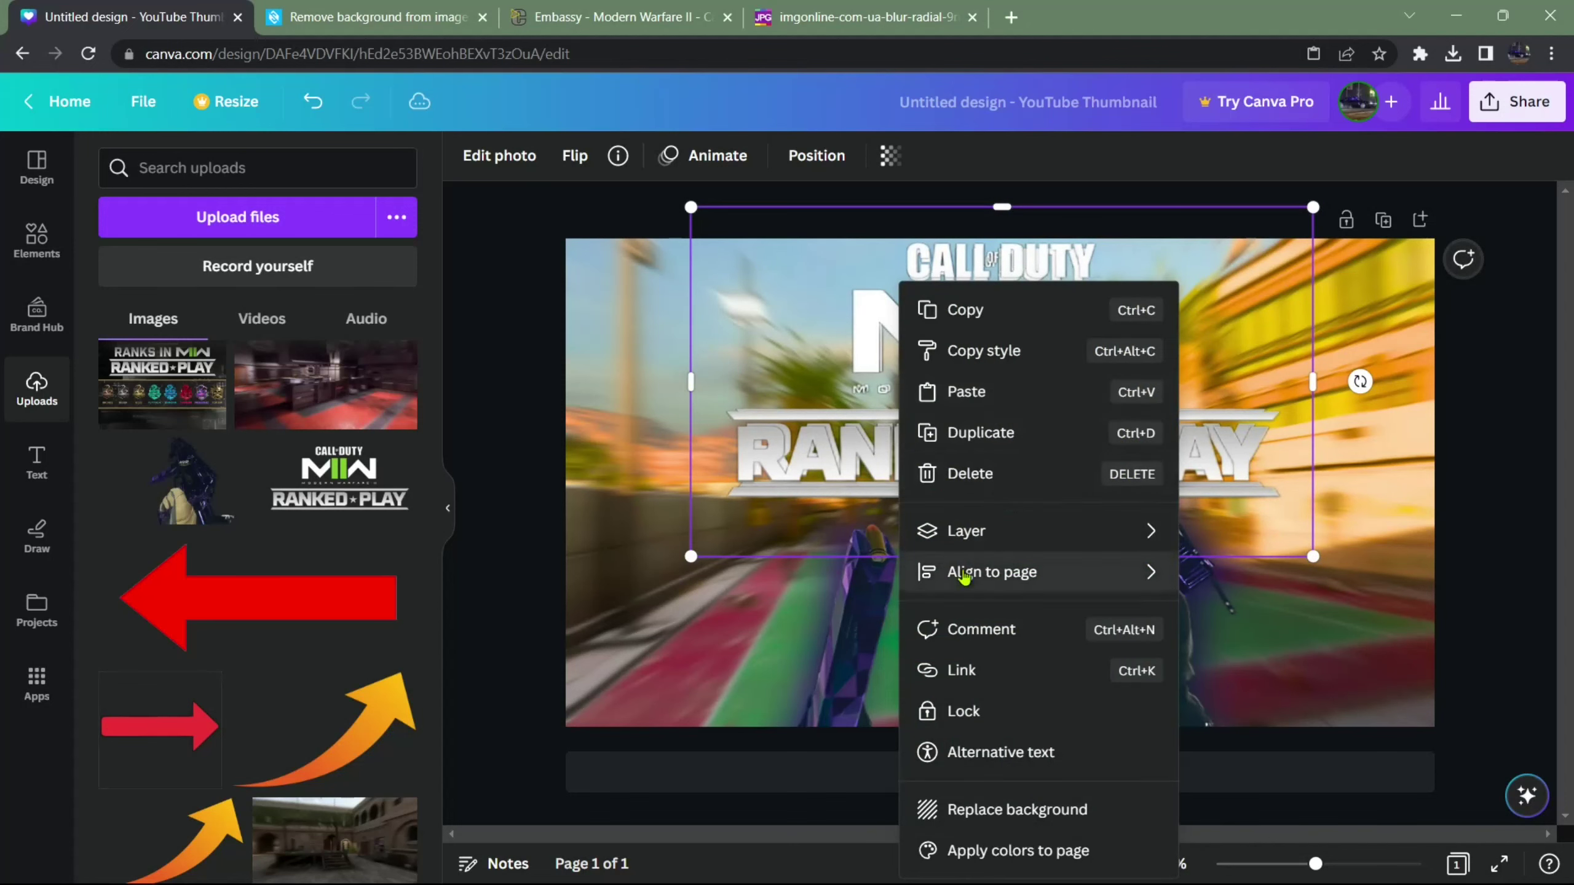
mouse_move(992, 531)
left_click(1279, 615)
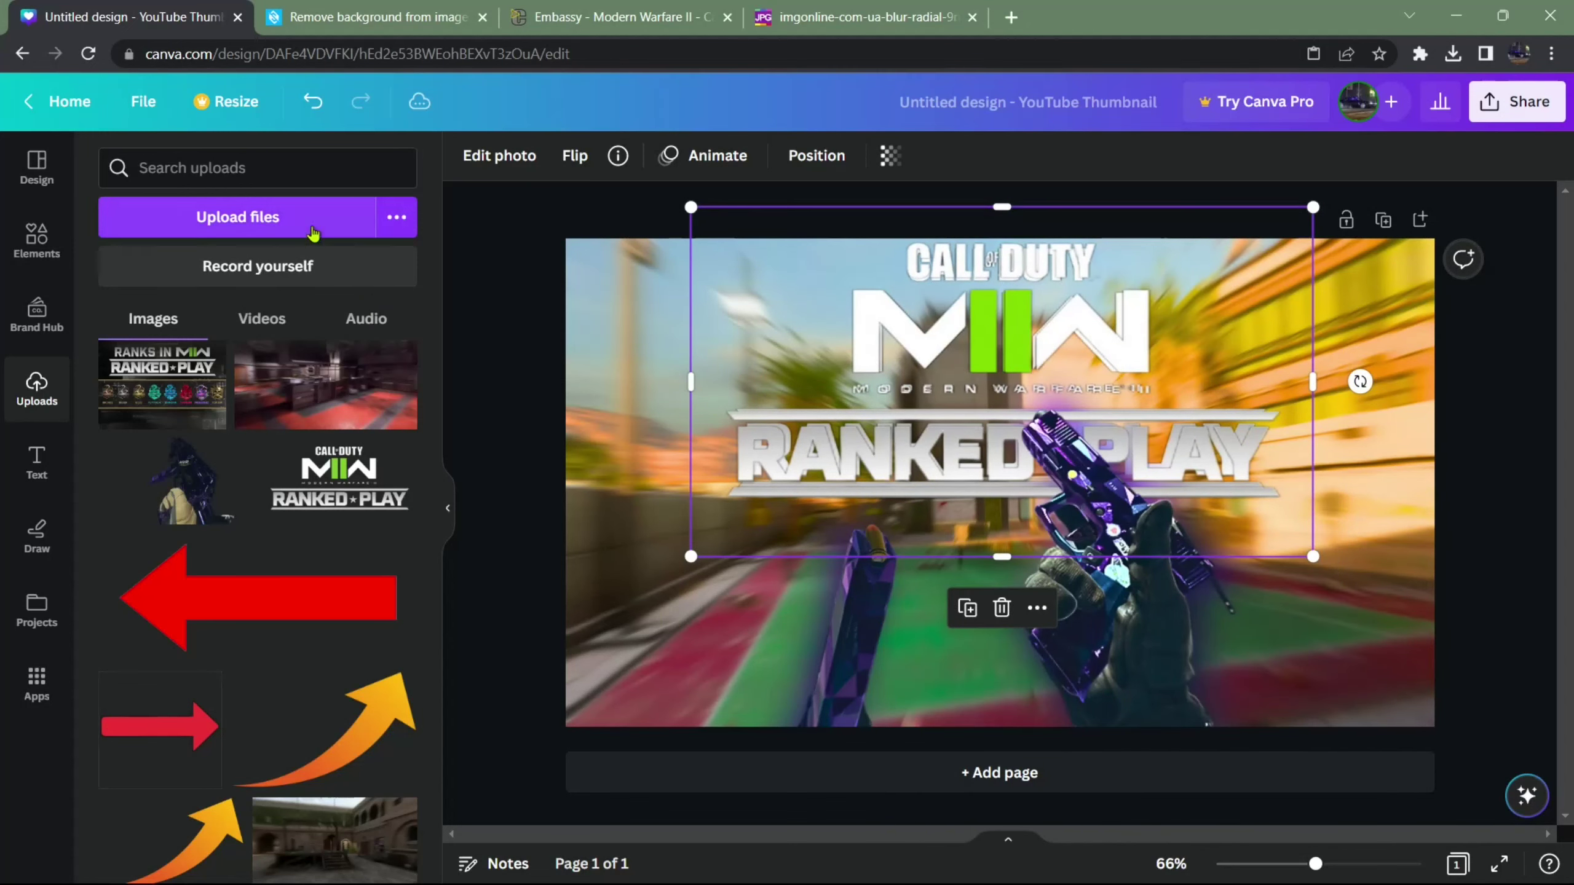
Step: Apply the Blur effect to the rear logo copy with intensity 66 to form a glow around the logo
left_click(499, 155)
left_click(336, 672)
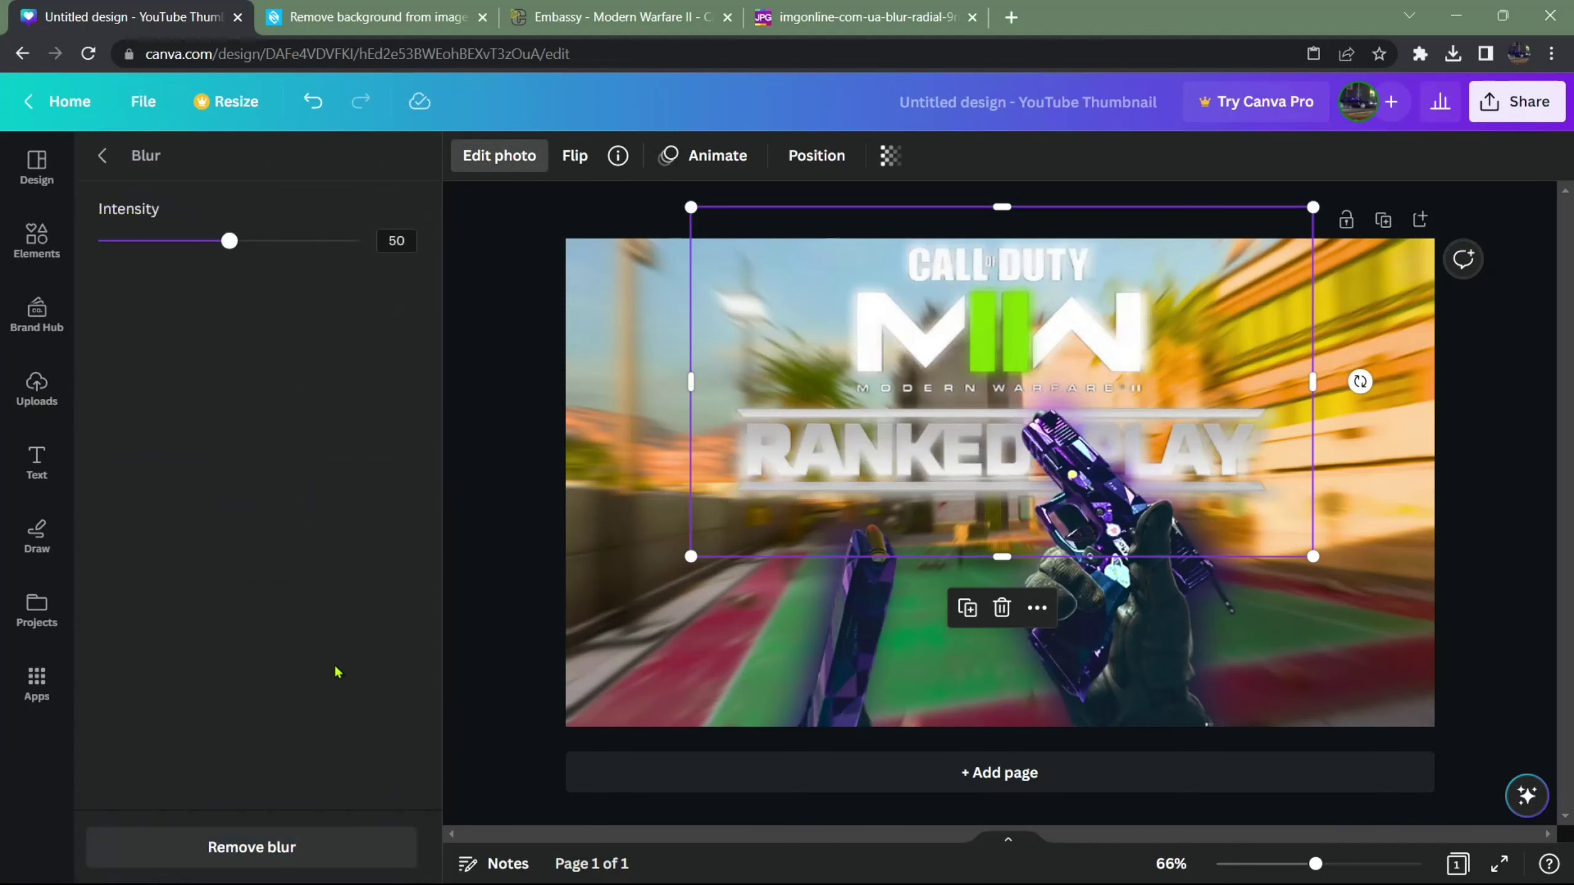
left_click(271, 241)
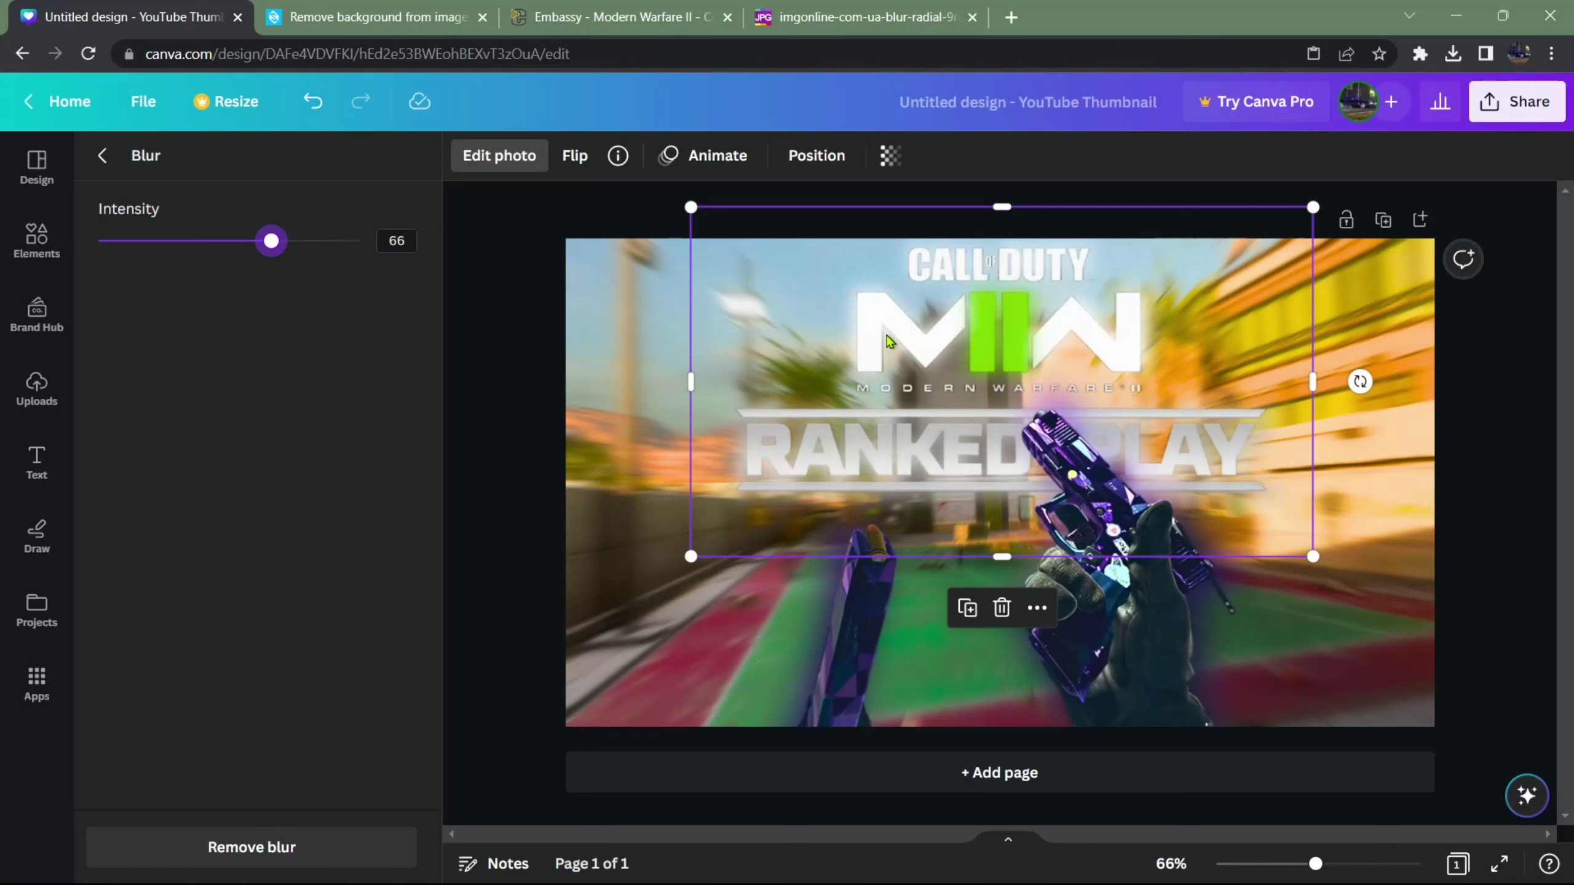
Step: Set the blurred logo copy's brightness to -7, contrast to 13 and saturation to 6, and clear the selection
left_click(99, 157)
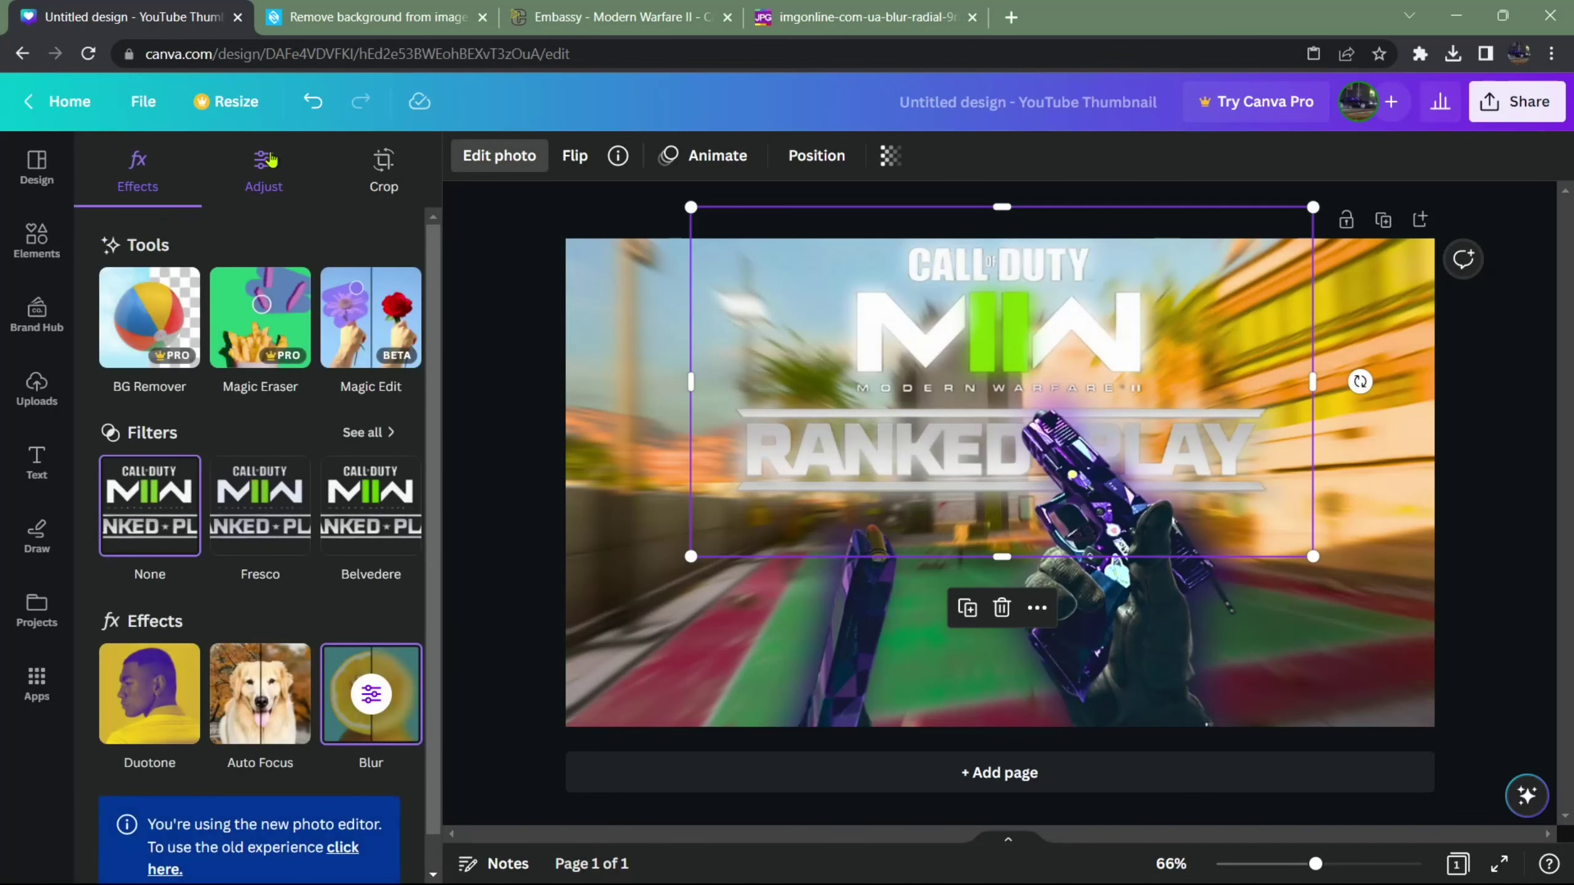
left_click(270, 160)
mouse_move(259, 642)
left_mouse_down()
mouse_move(326, 643)
mouse_move(280, 649)
left_mouse_up()
scroll(280, 639, "down", 8)
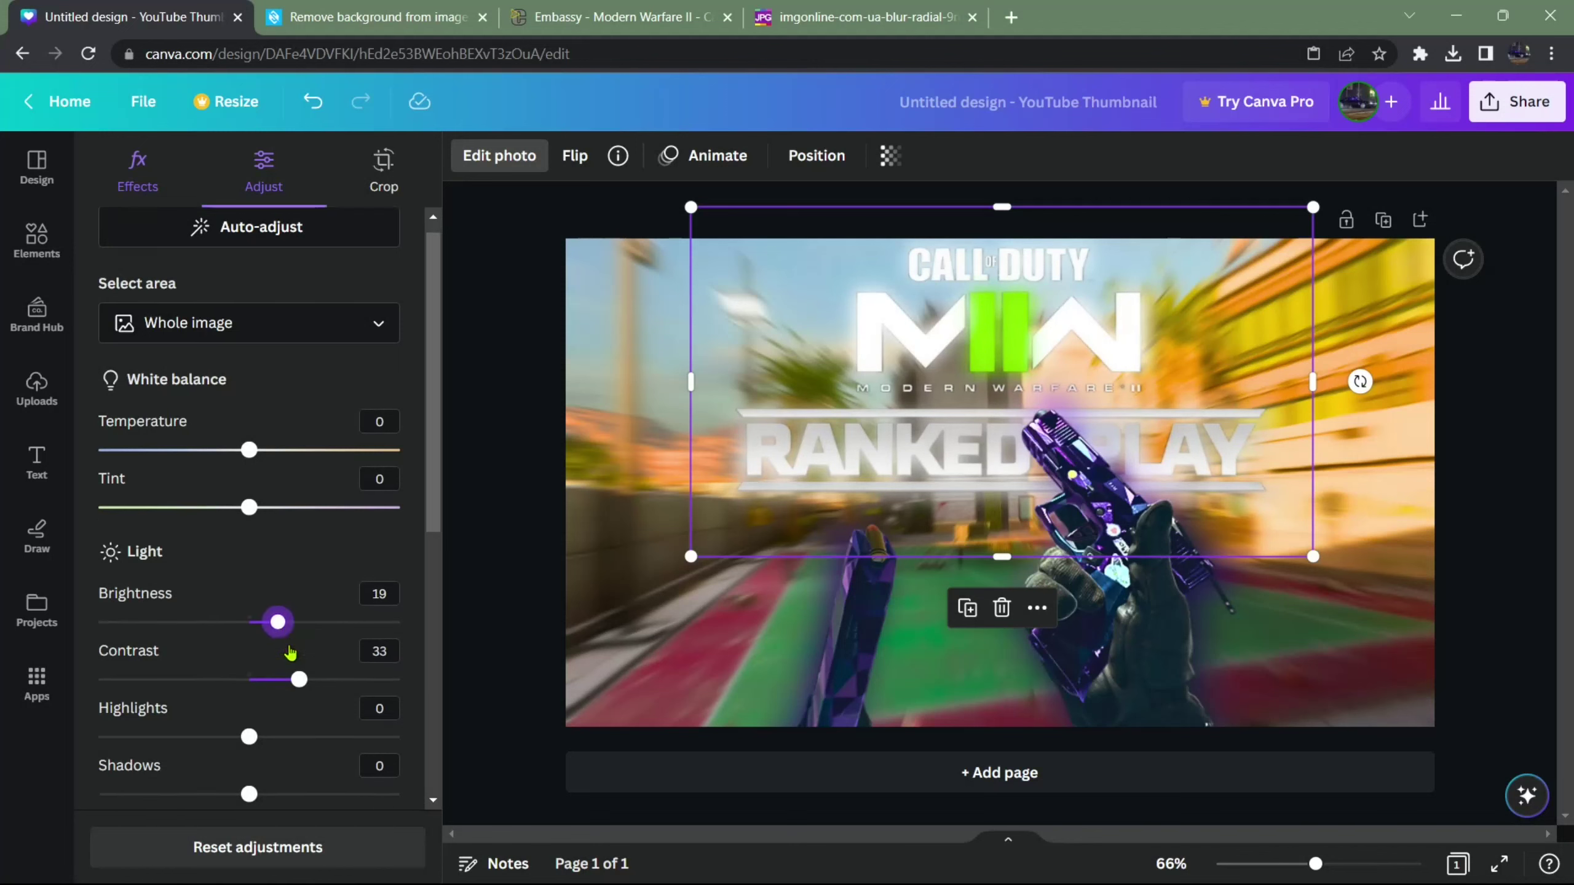
left_click_drag(282, 564, 261, 564)
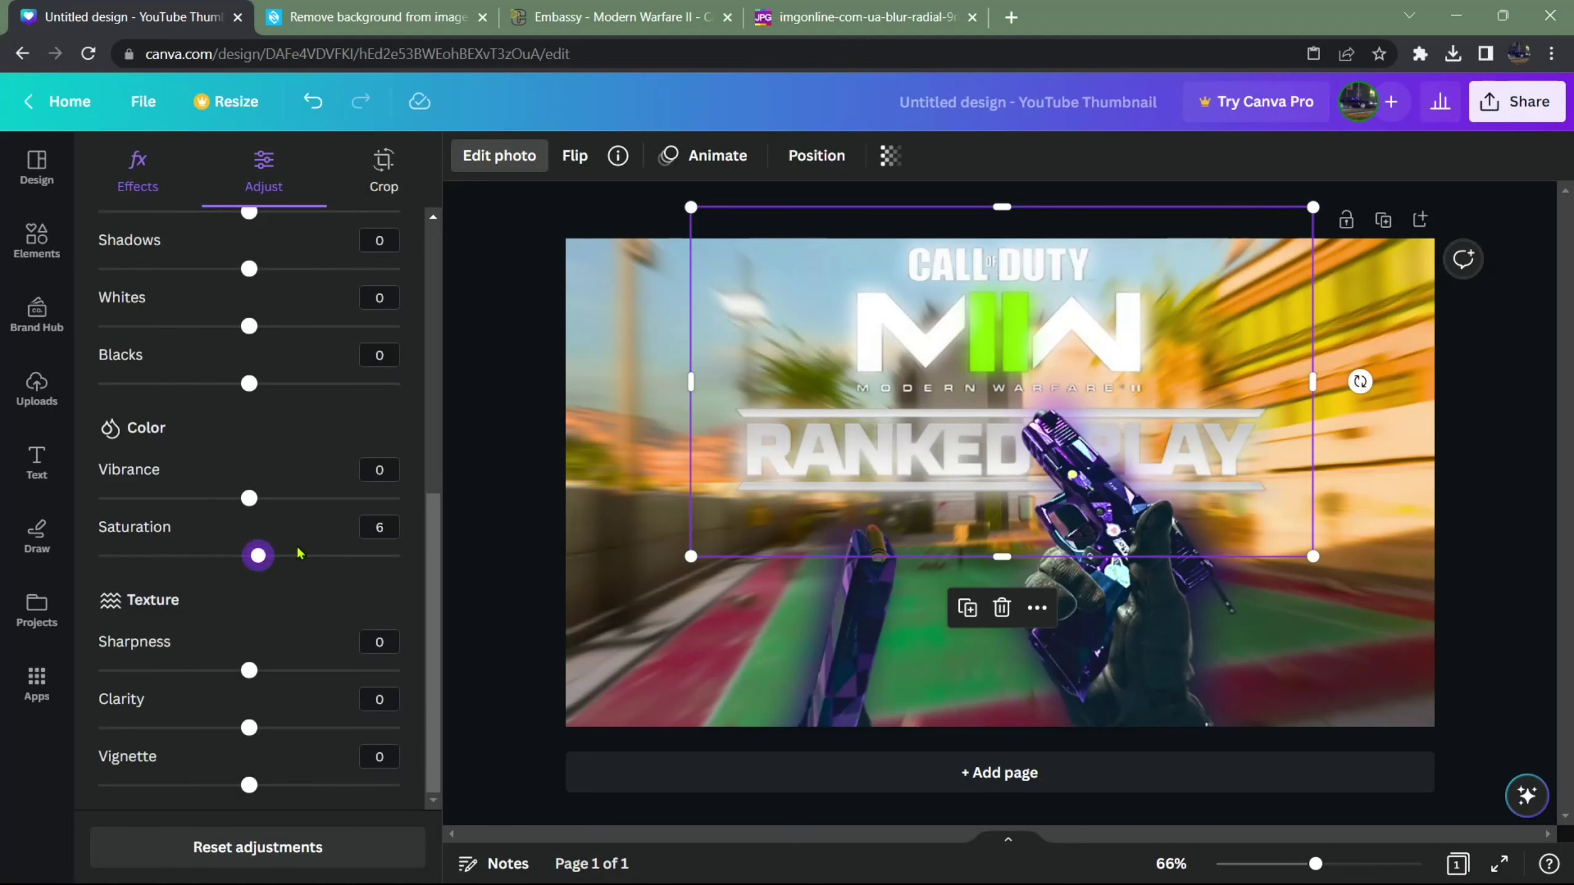
scroll(310, 552, "up", 8)
left_click_drag(278, 699, 273, 697)
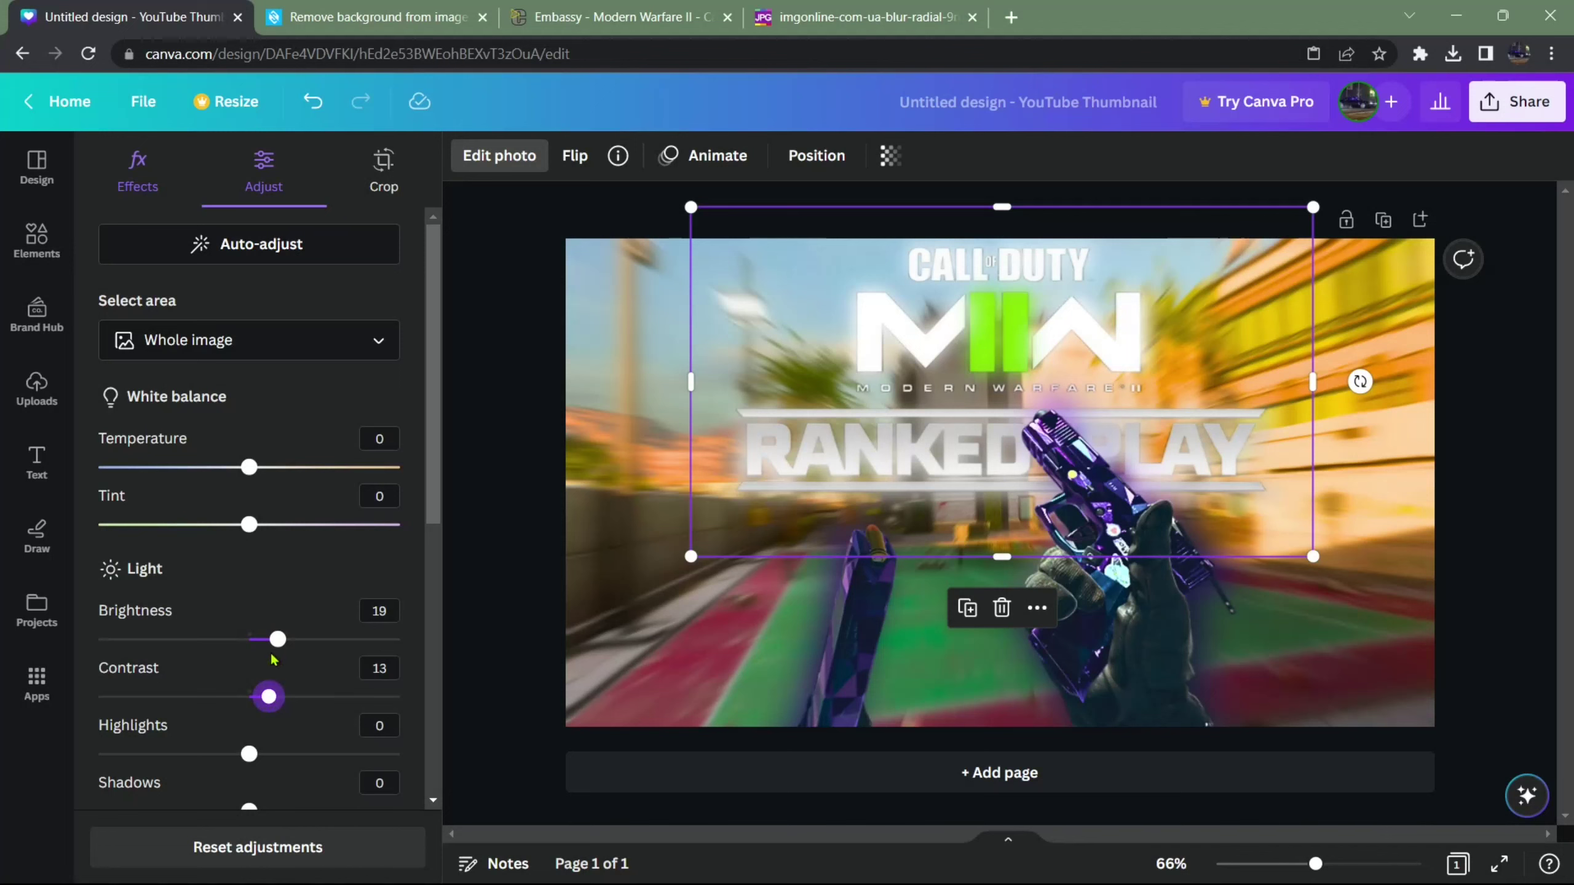
left_click_drag(278, 639, 253, 643)
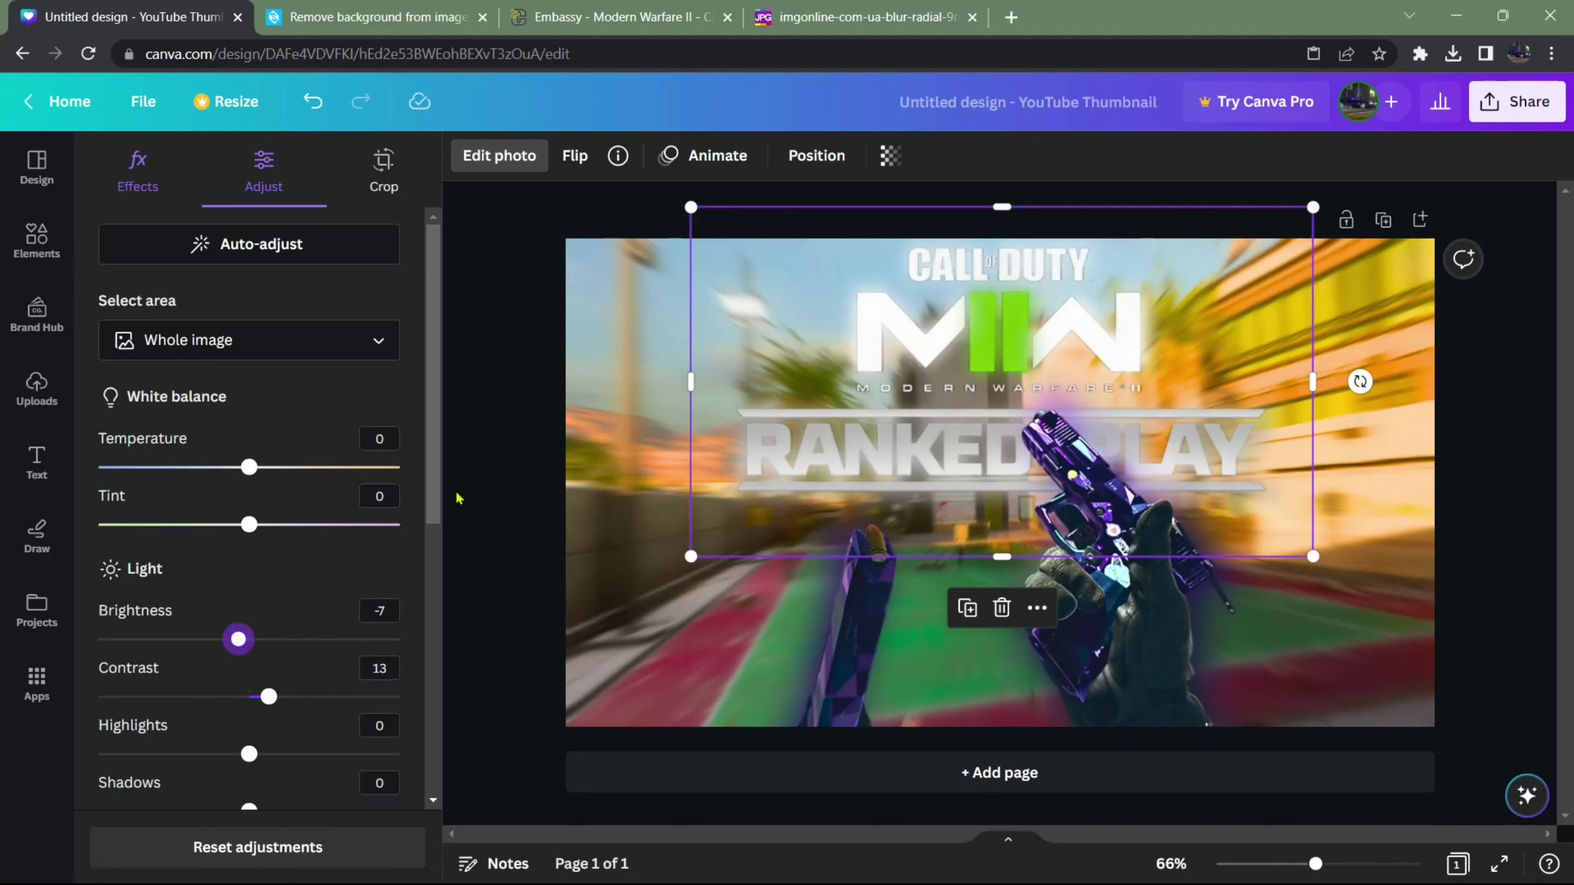
left_click(573, 385)
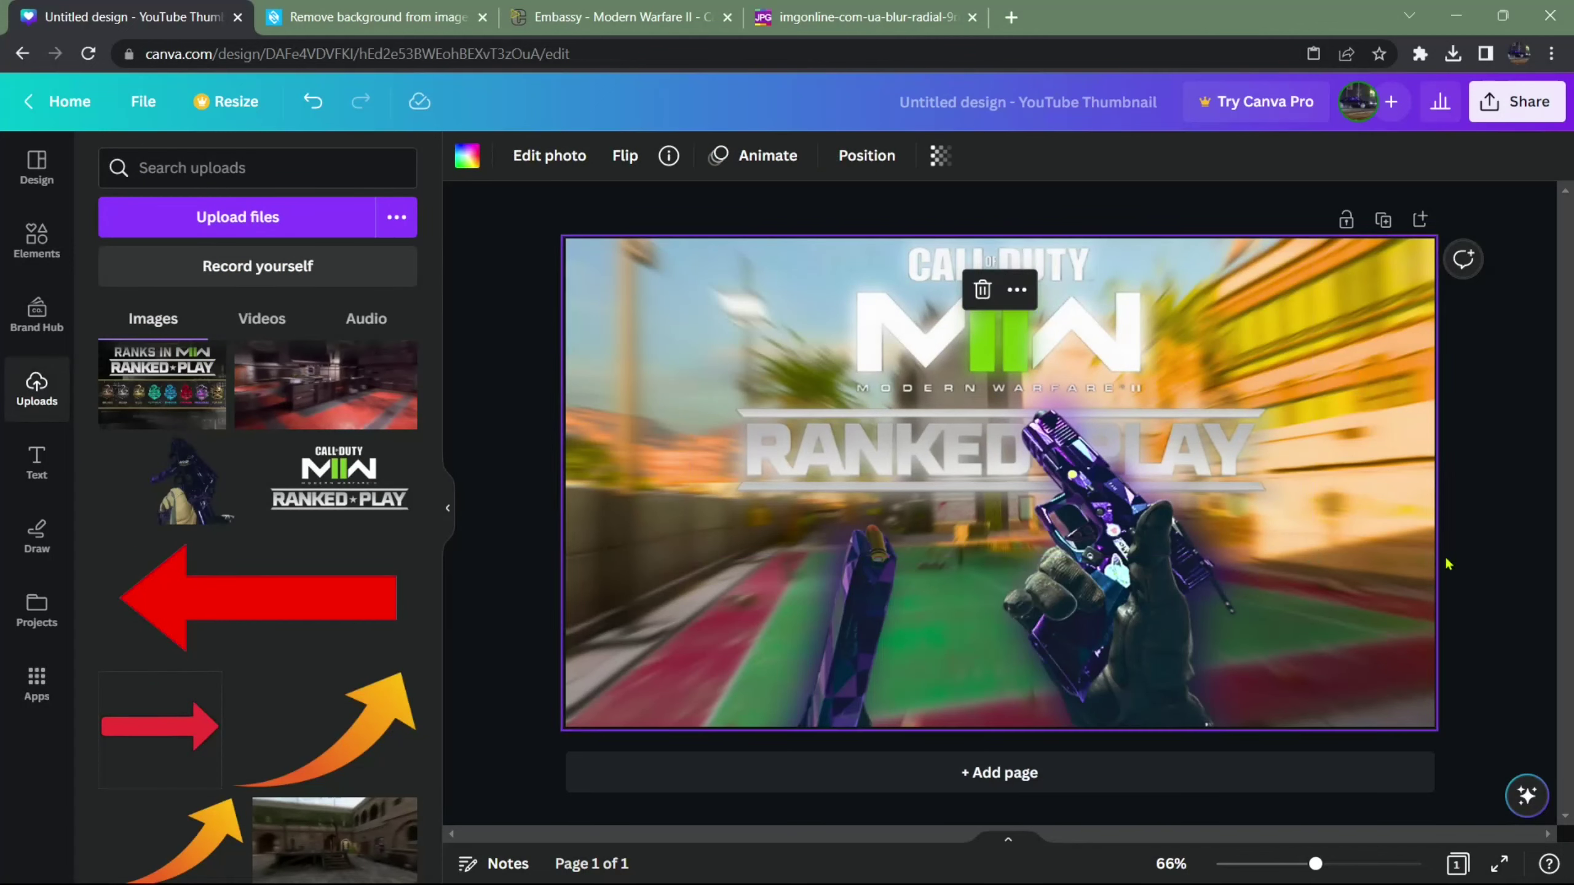
left_click(1524, 421)
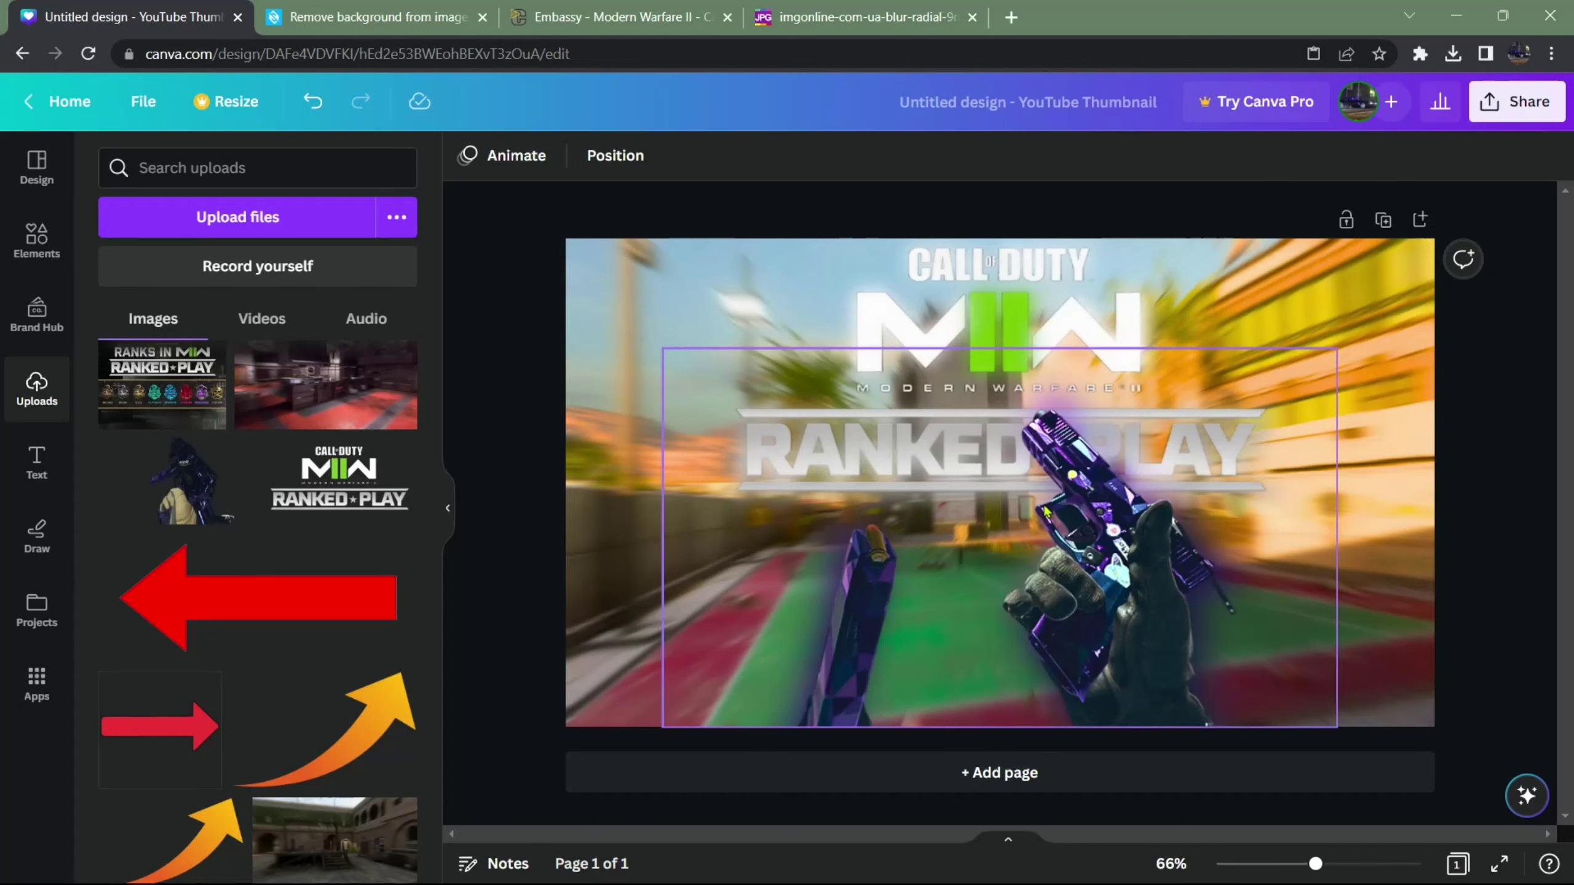
Step: Open the download options for the finished thumbnail design
left_click(1517, 100)
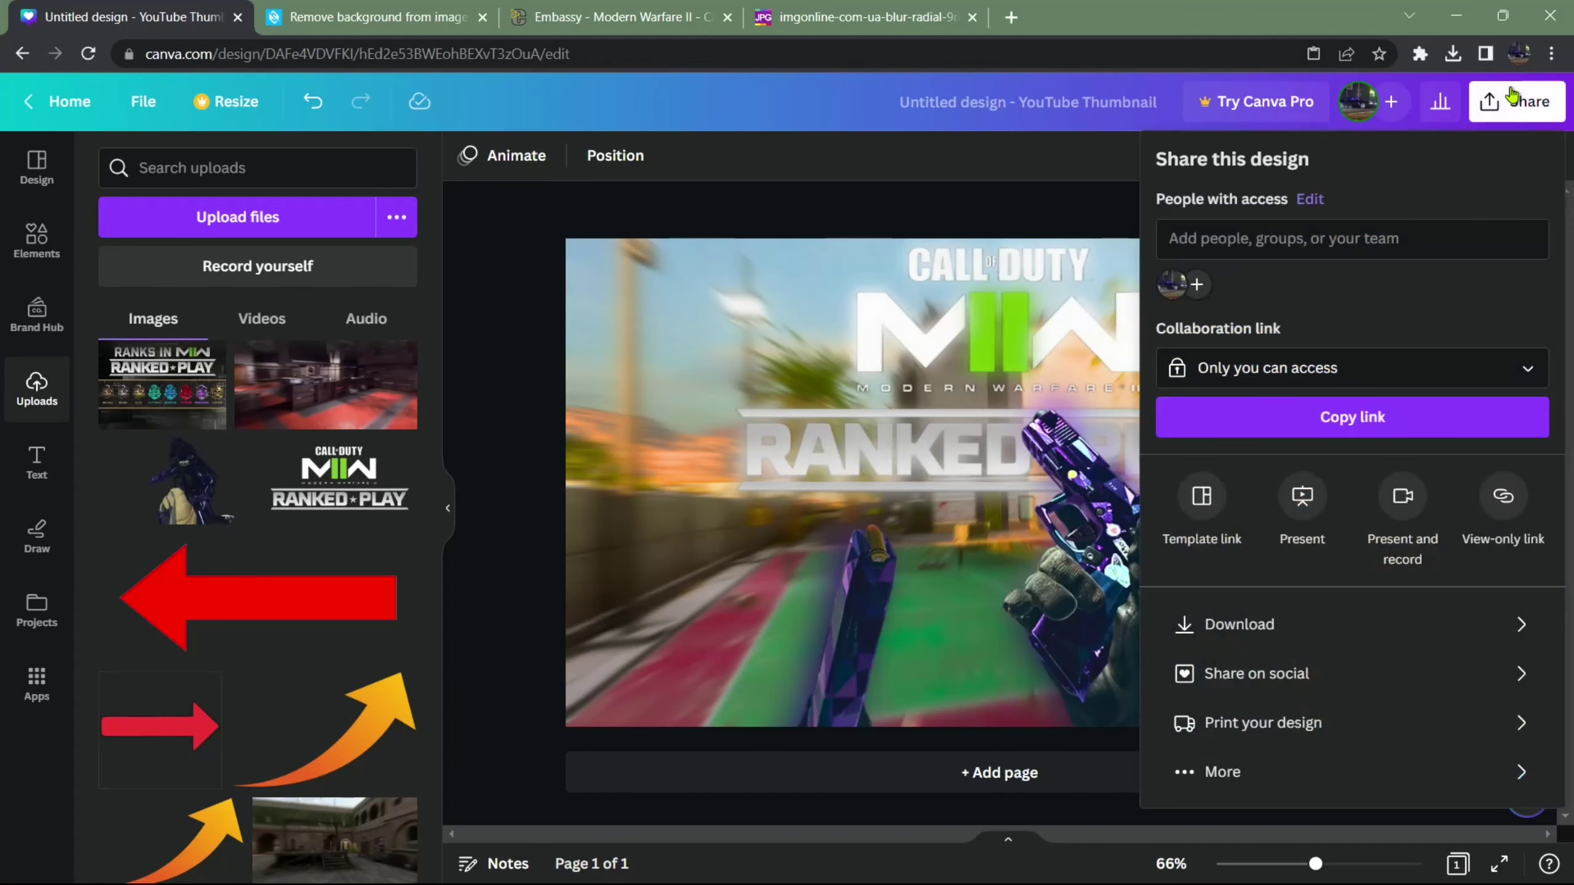
left_click(1289, 630)
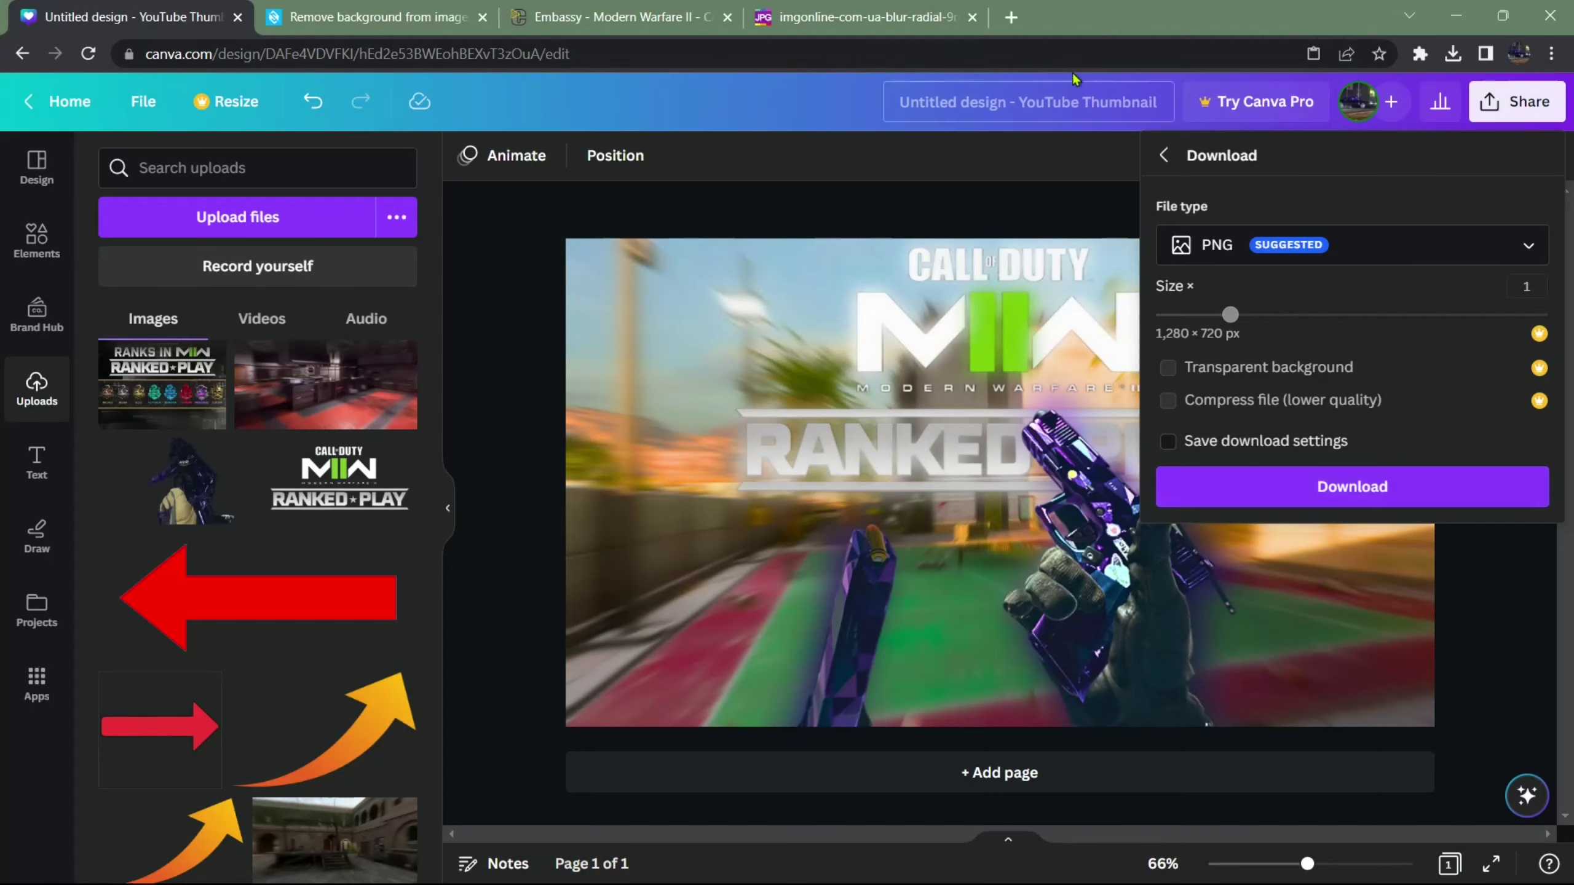
Step: Search Google for "youtube thumbnail canva" in a new browser tab and return to the design
left_click(1011, 17)
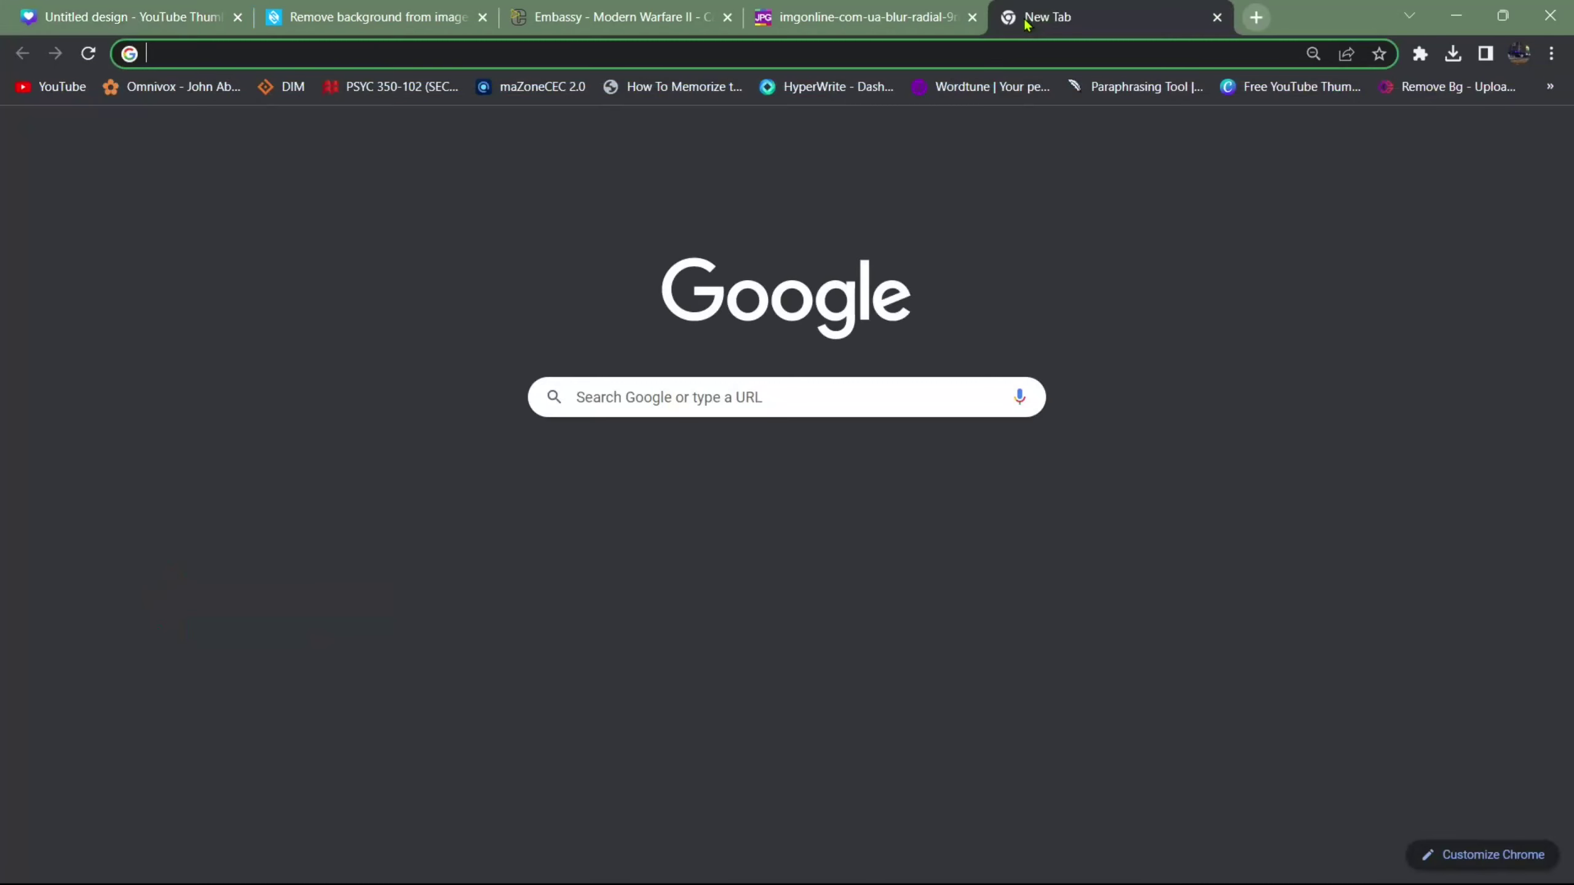
left_click(1024, 54)
type("YOU")
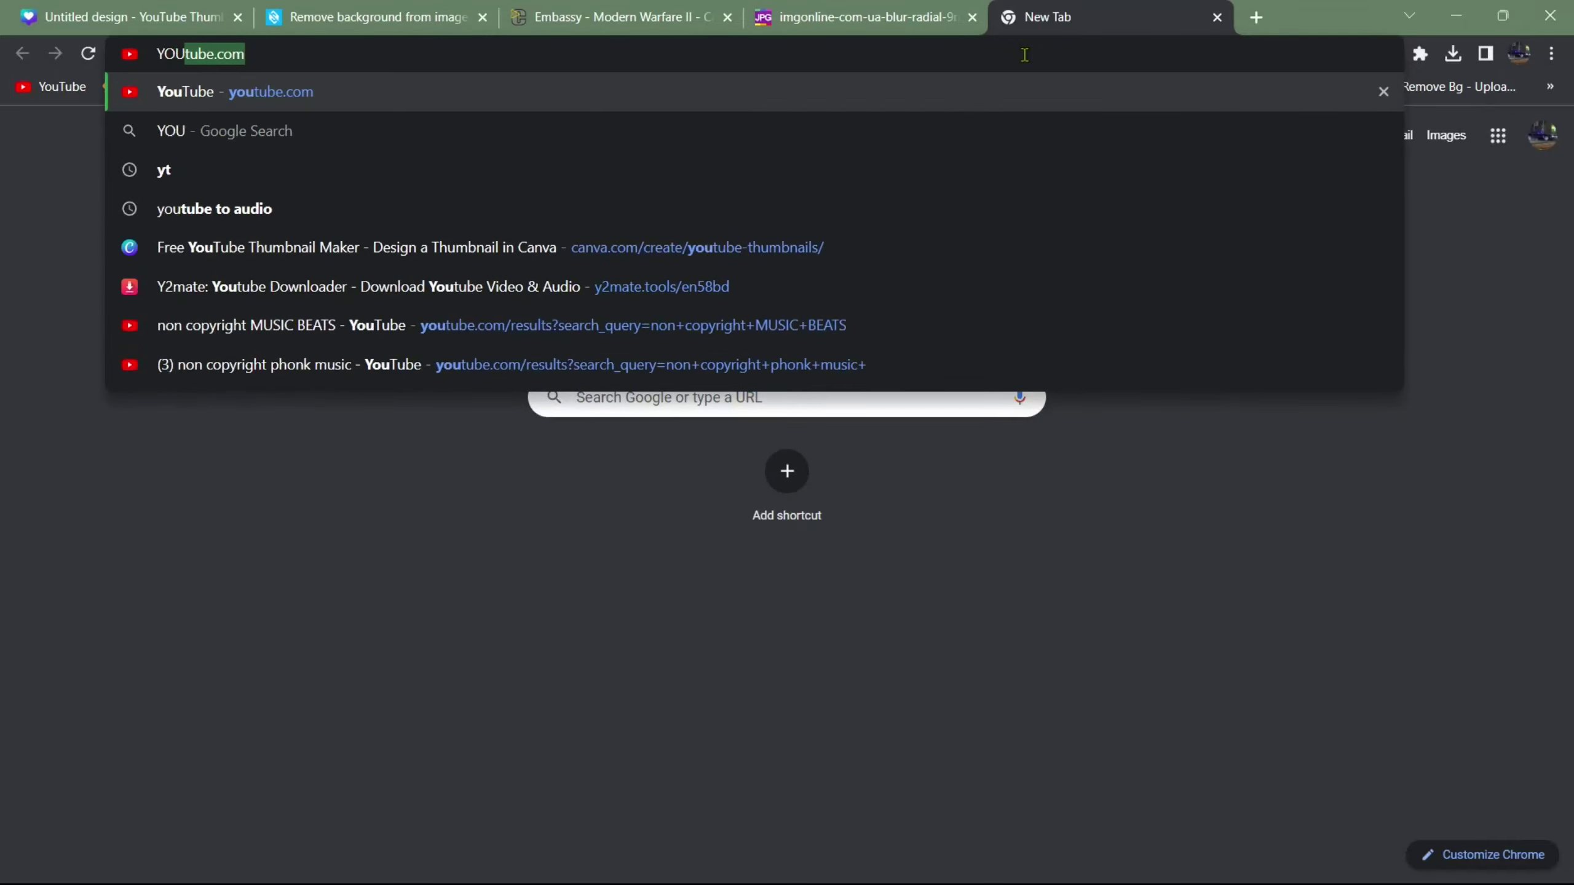
type("TUBE THUMBNAIL")
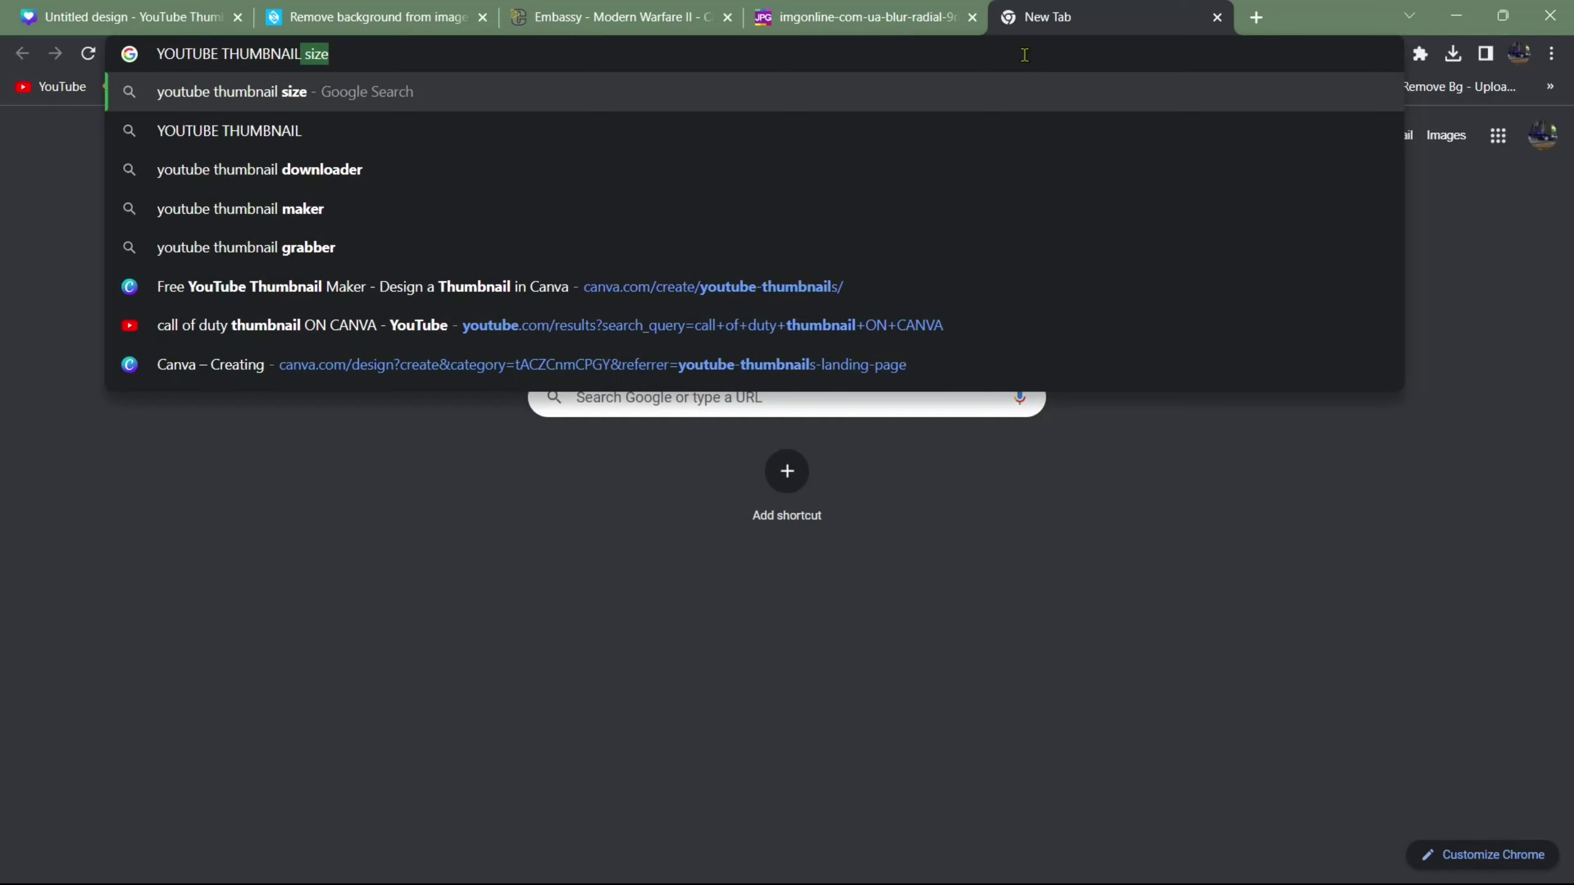
type(" CANVA")
key("Return")
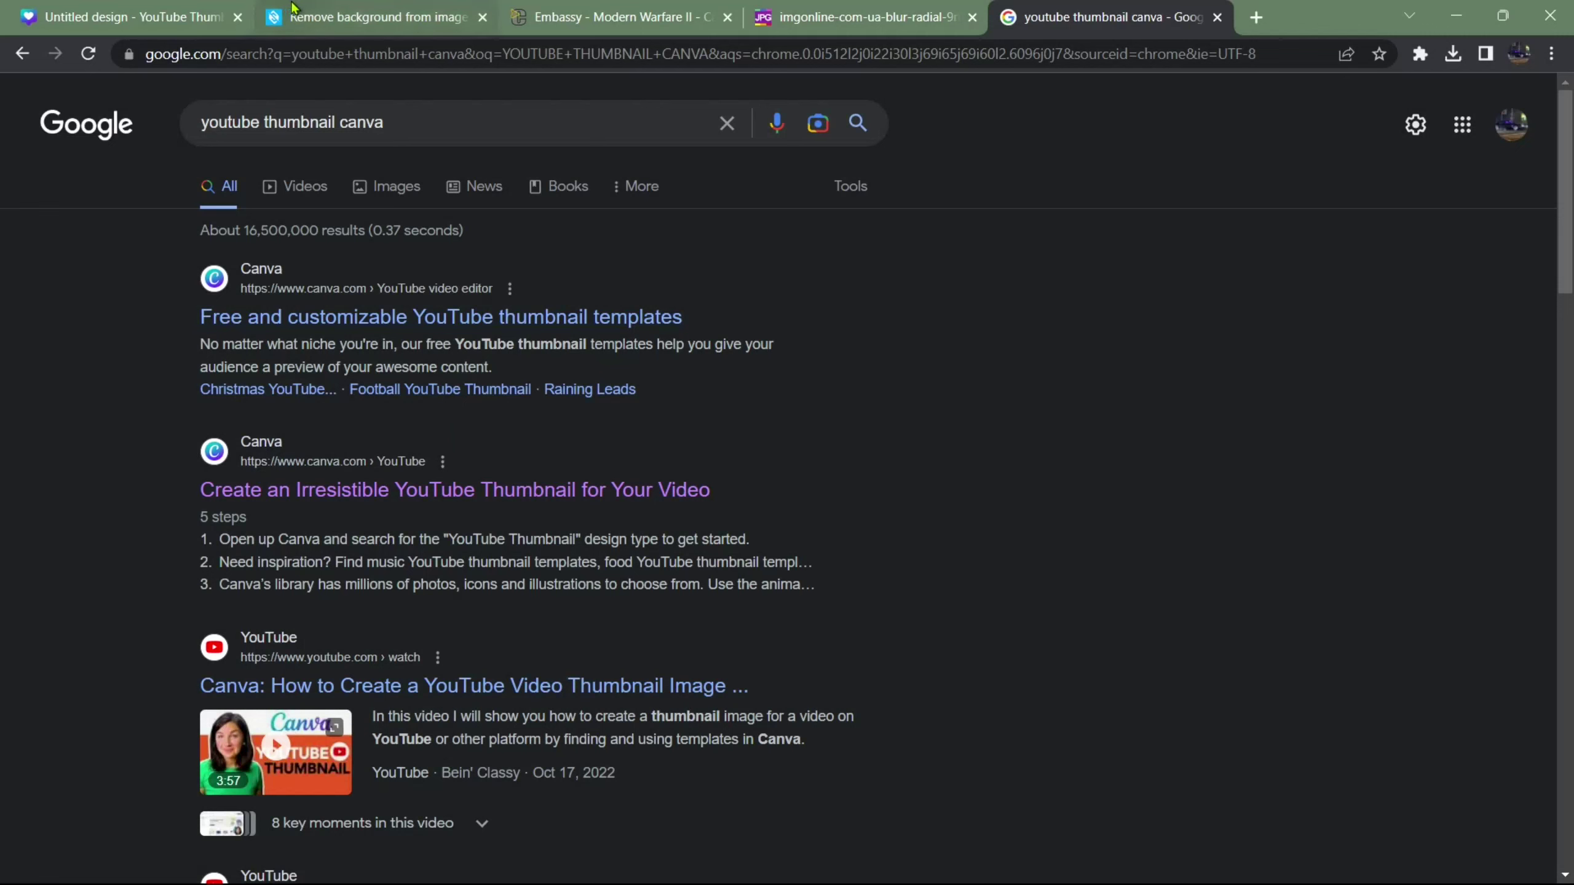
left_click(1217, 21)
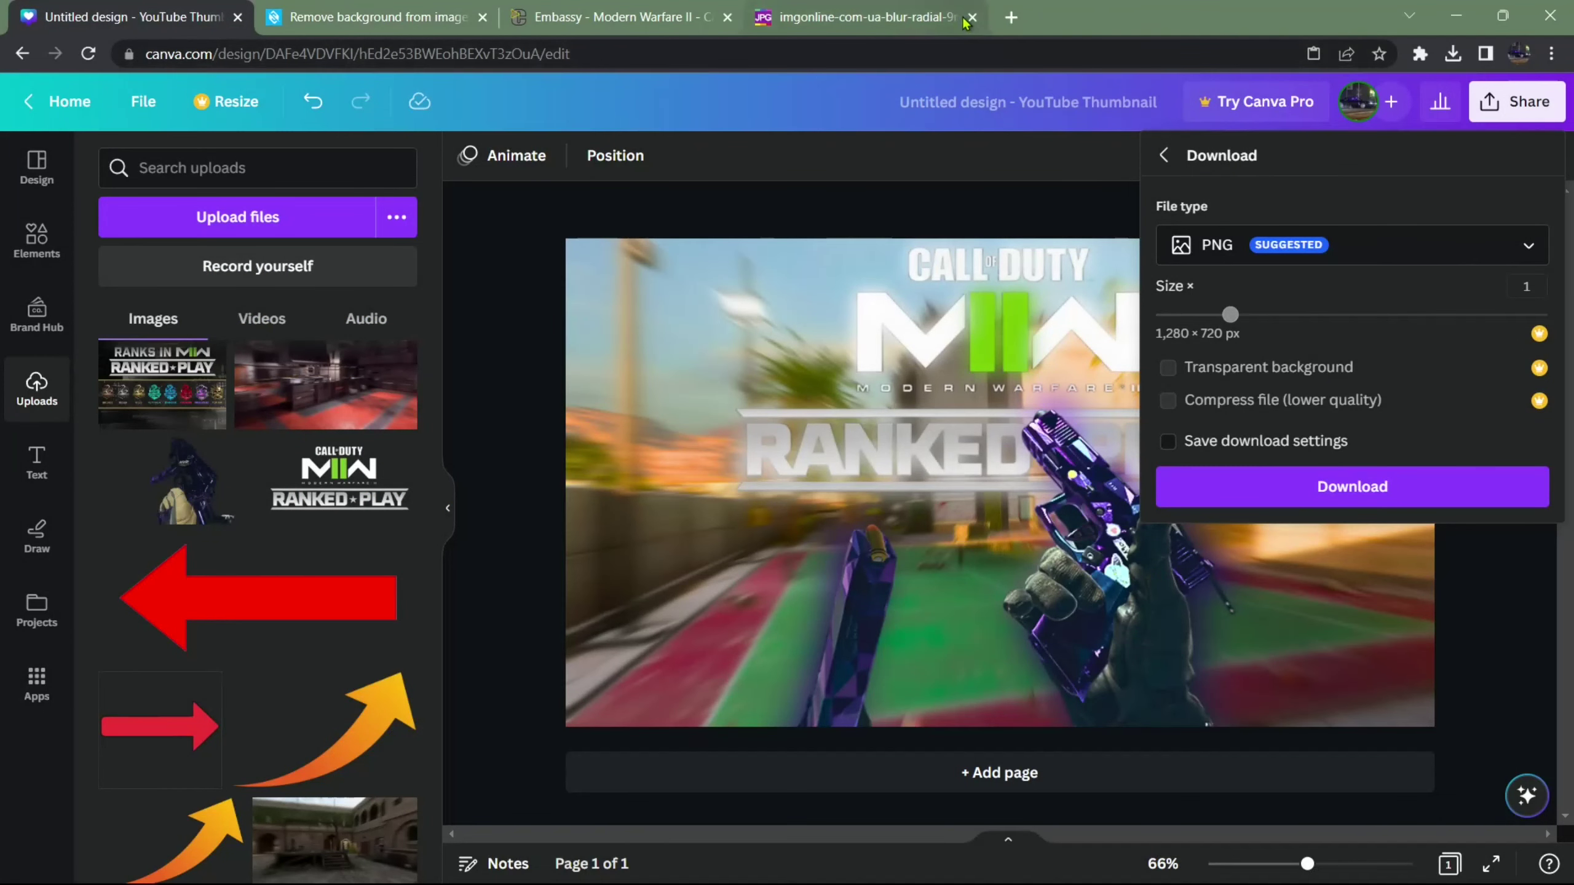
Step: Download the thumbnail as a PNG at 1,280 × 720 px and show the downloaded file in its folder
left_click(1376, 497)
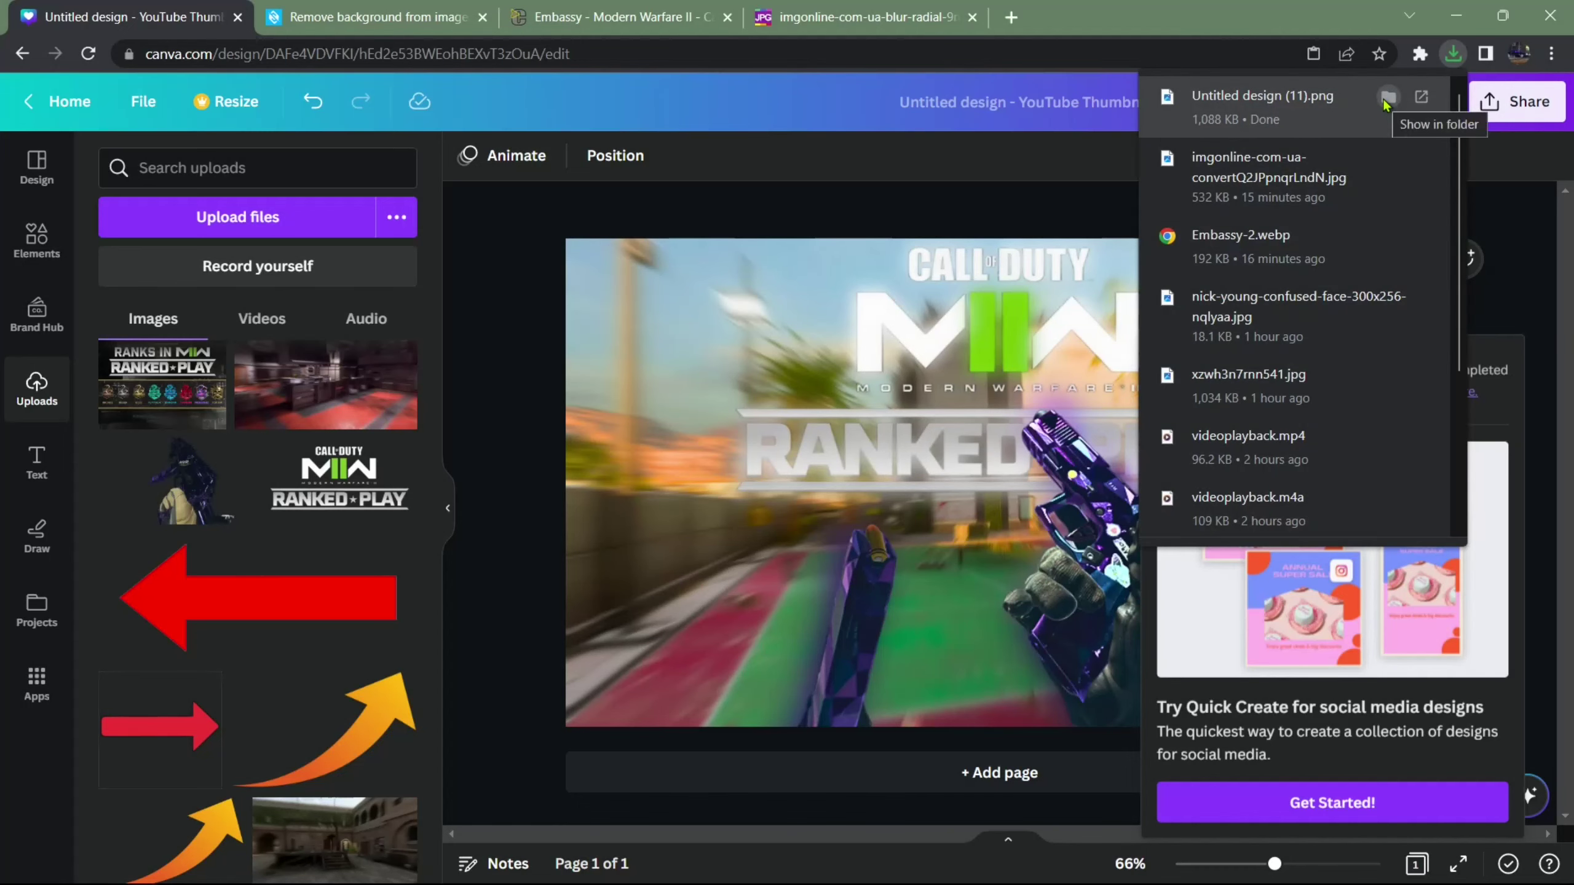
left_click(1388, 97)
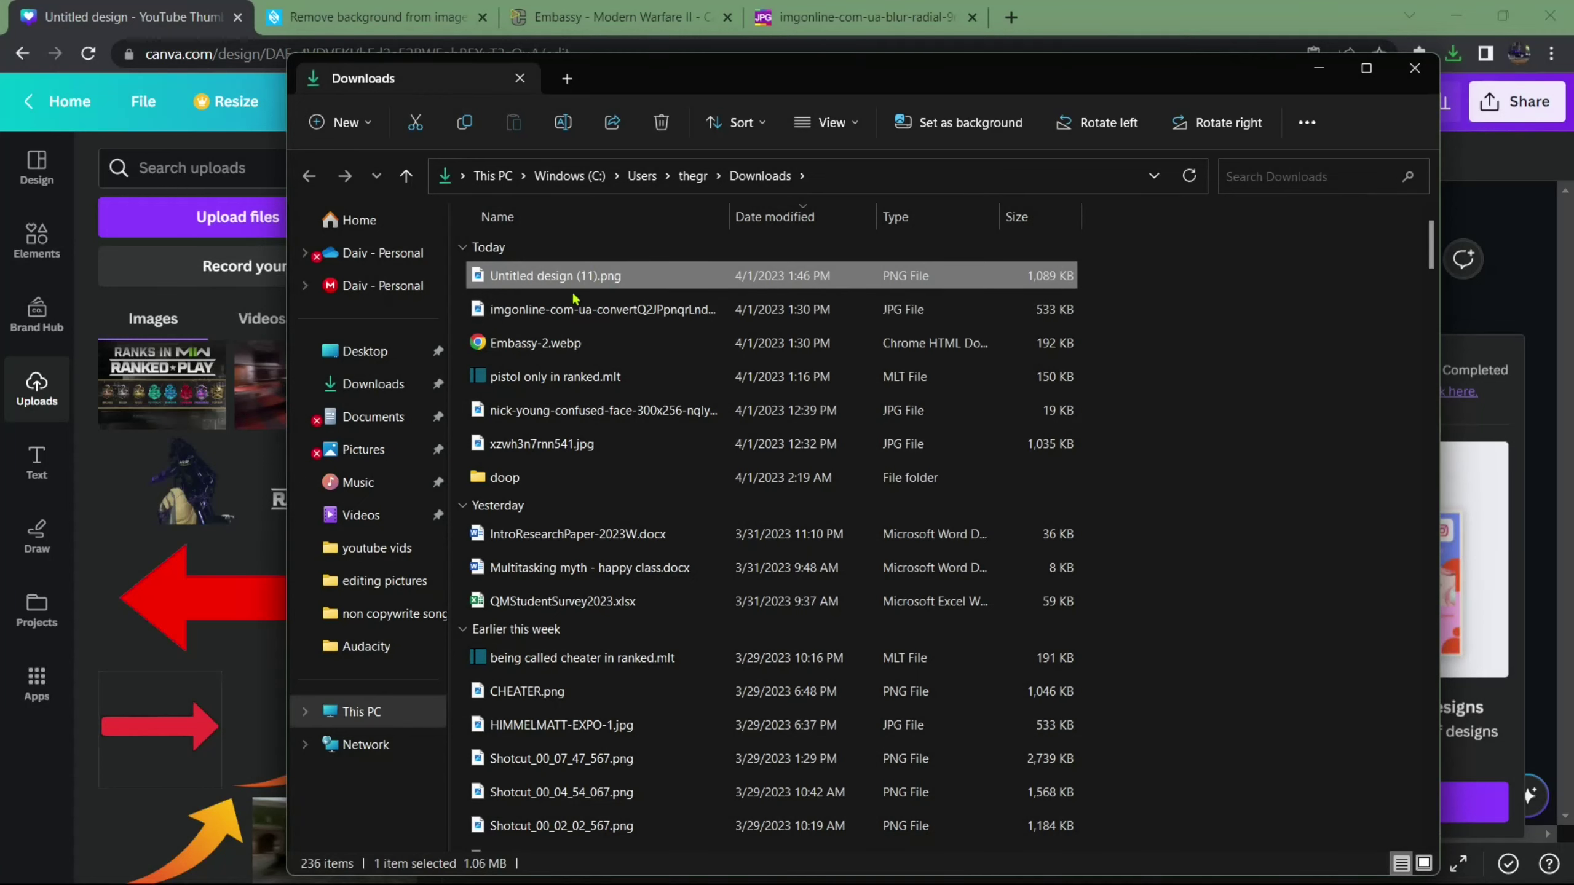
left_click(241, 142)
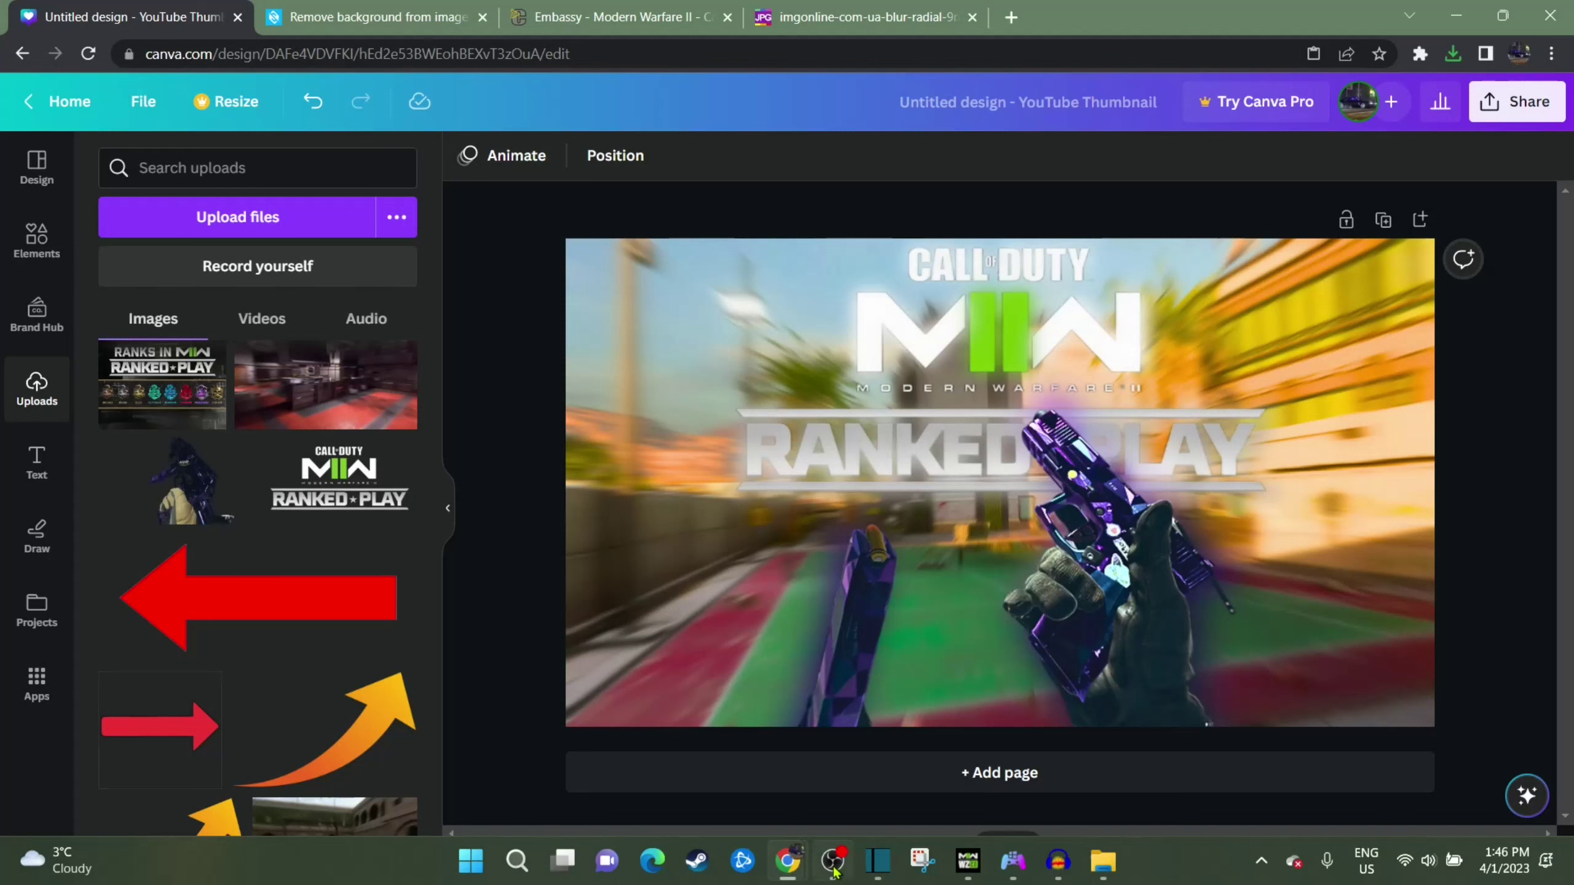
Step: Go to youtube.com in a new browser tab and open the video upload dialog in YouTube Studio
mouse_move(877, 863)
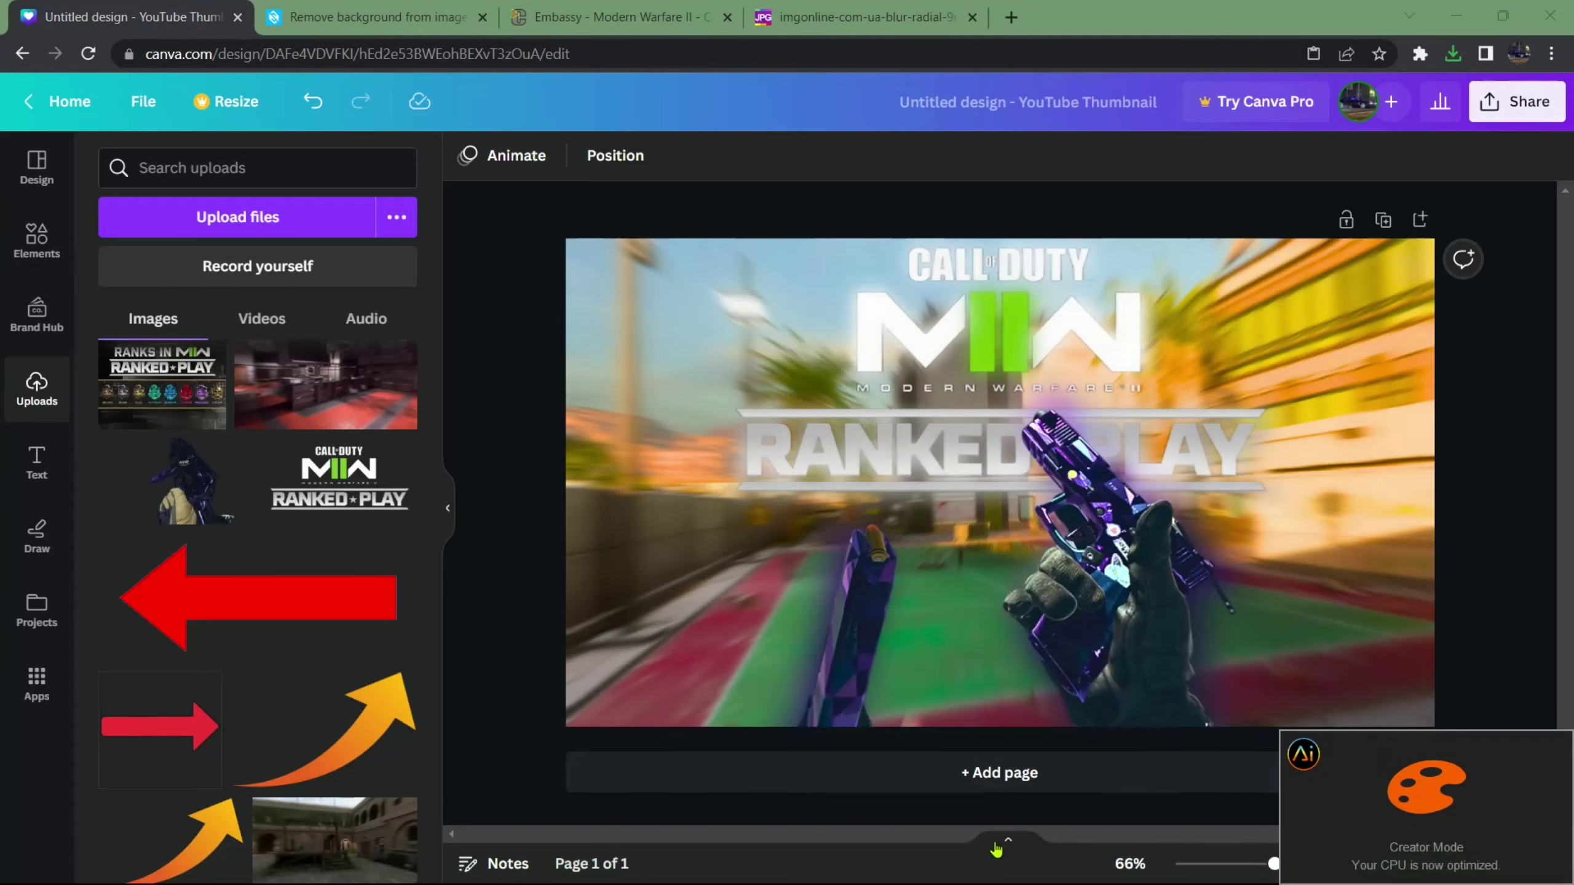
left_click(1023, 16)
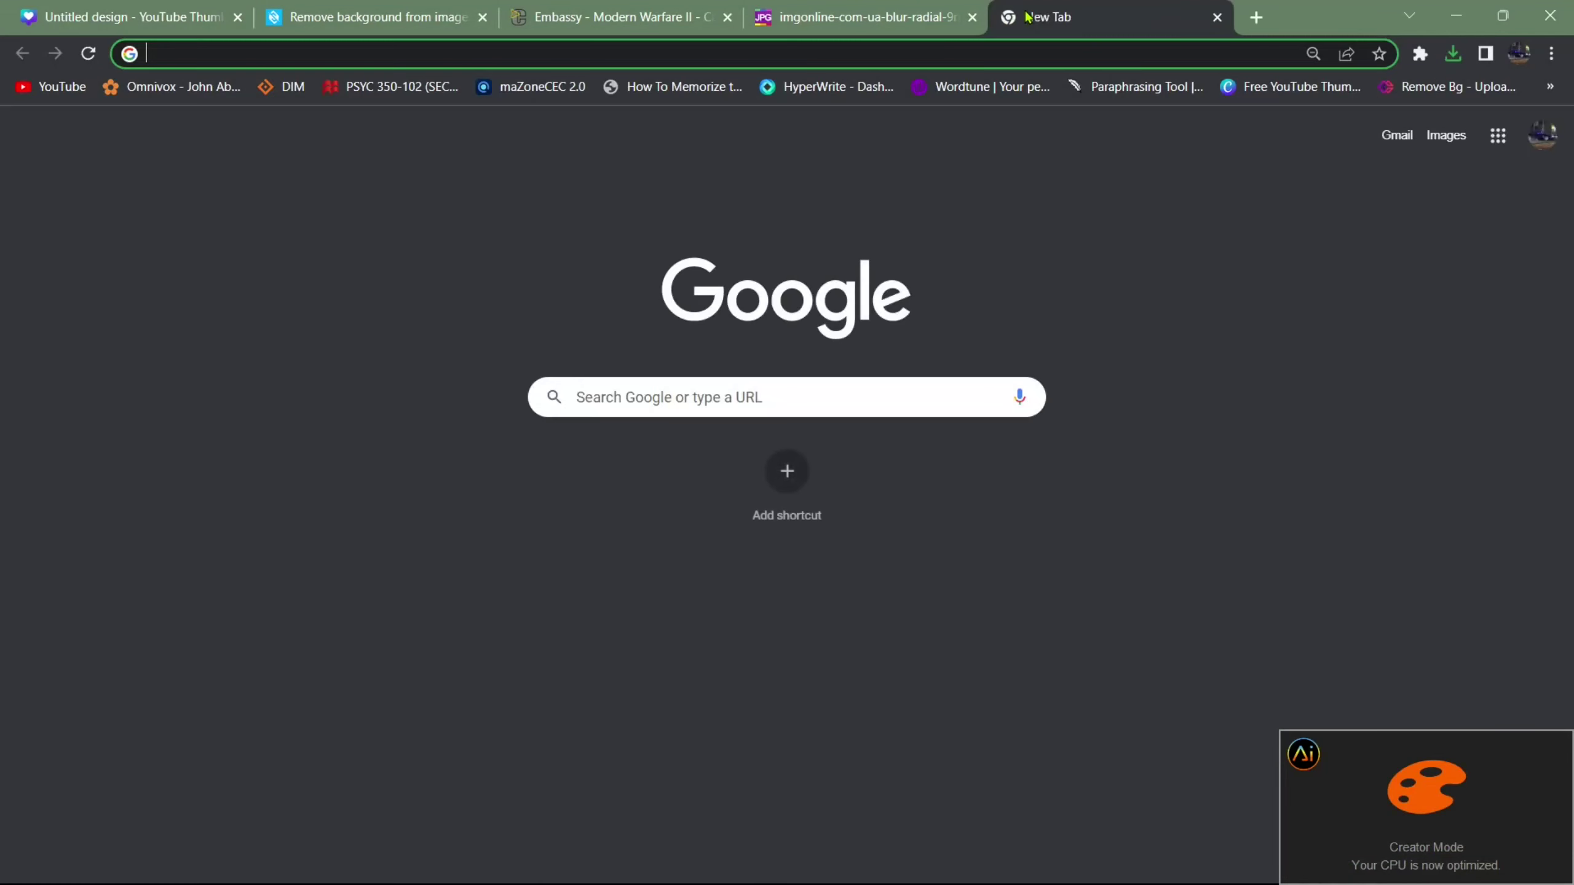
type("youtube.com")
key("Return")
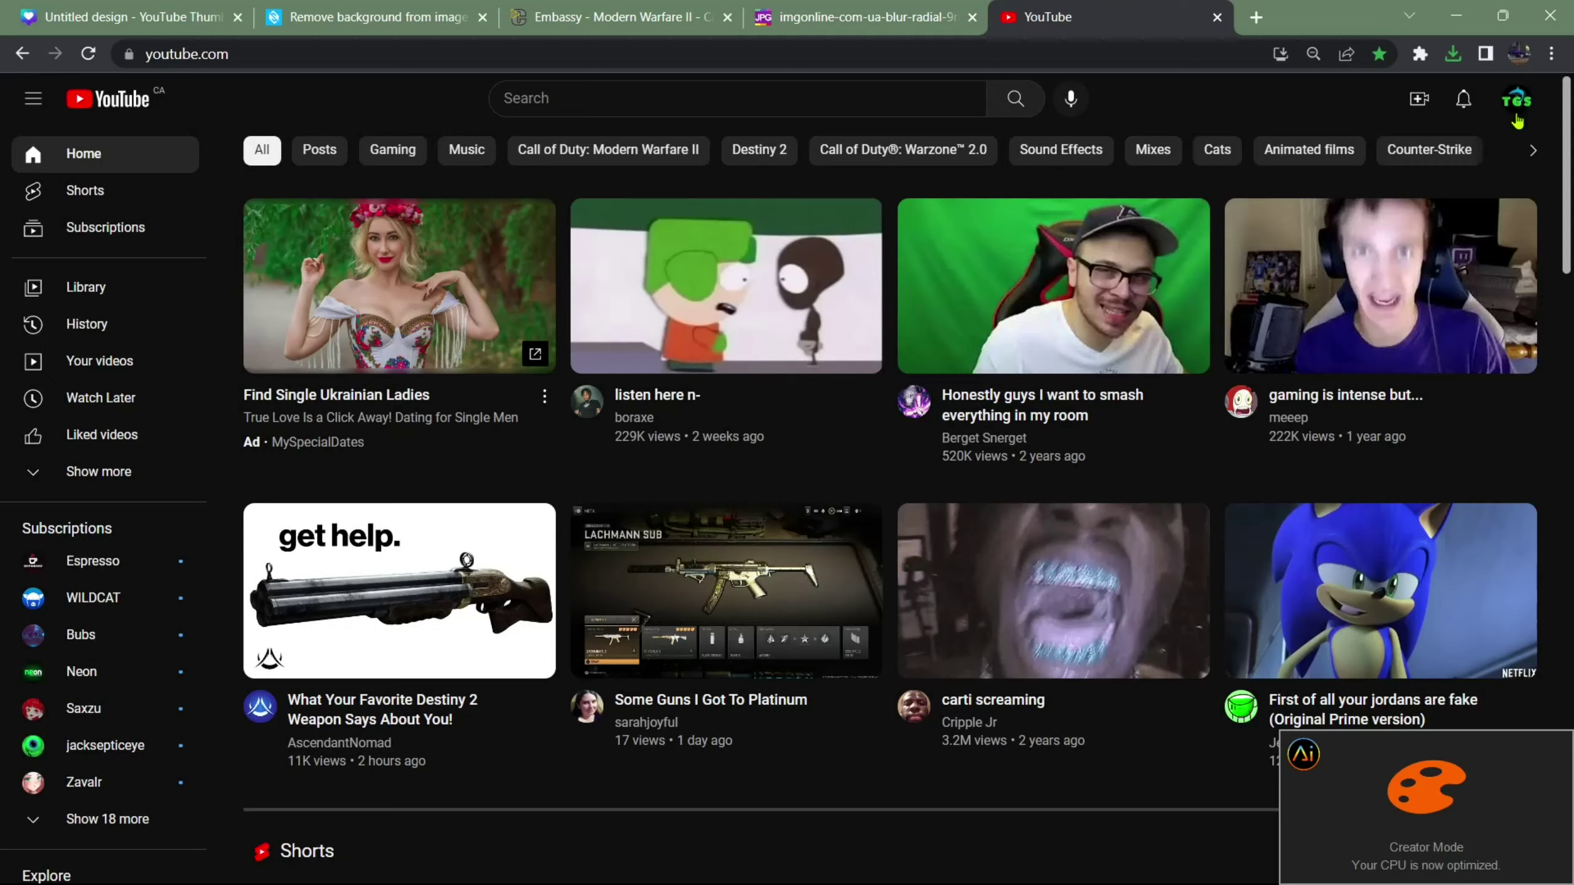
left_click(1516, 115)
left_click(1382, 271)
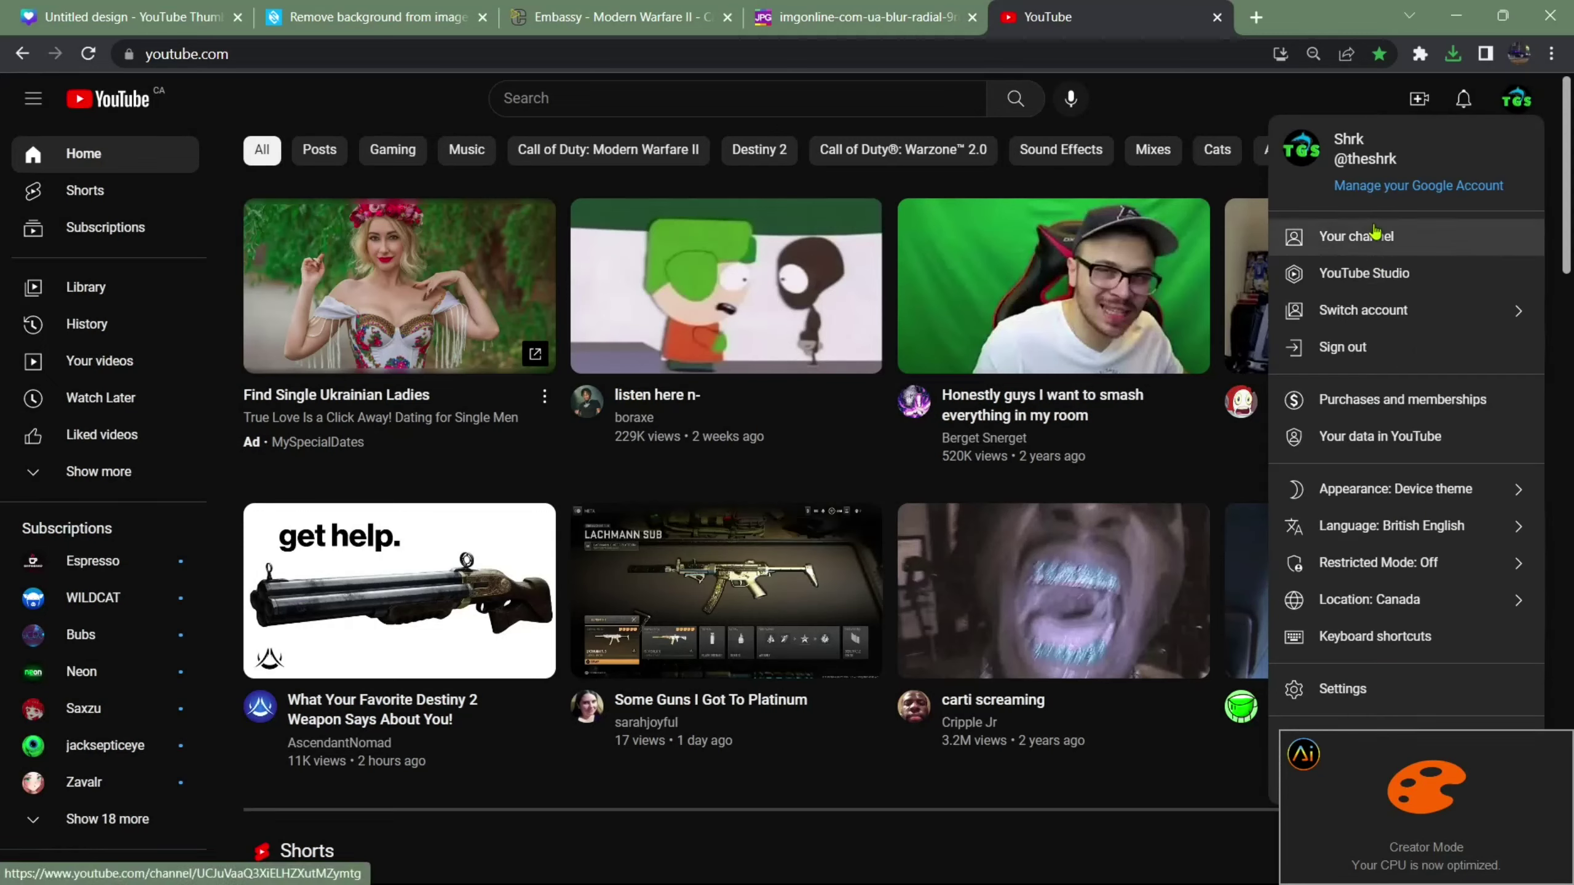
left_click(1407, 155)
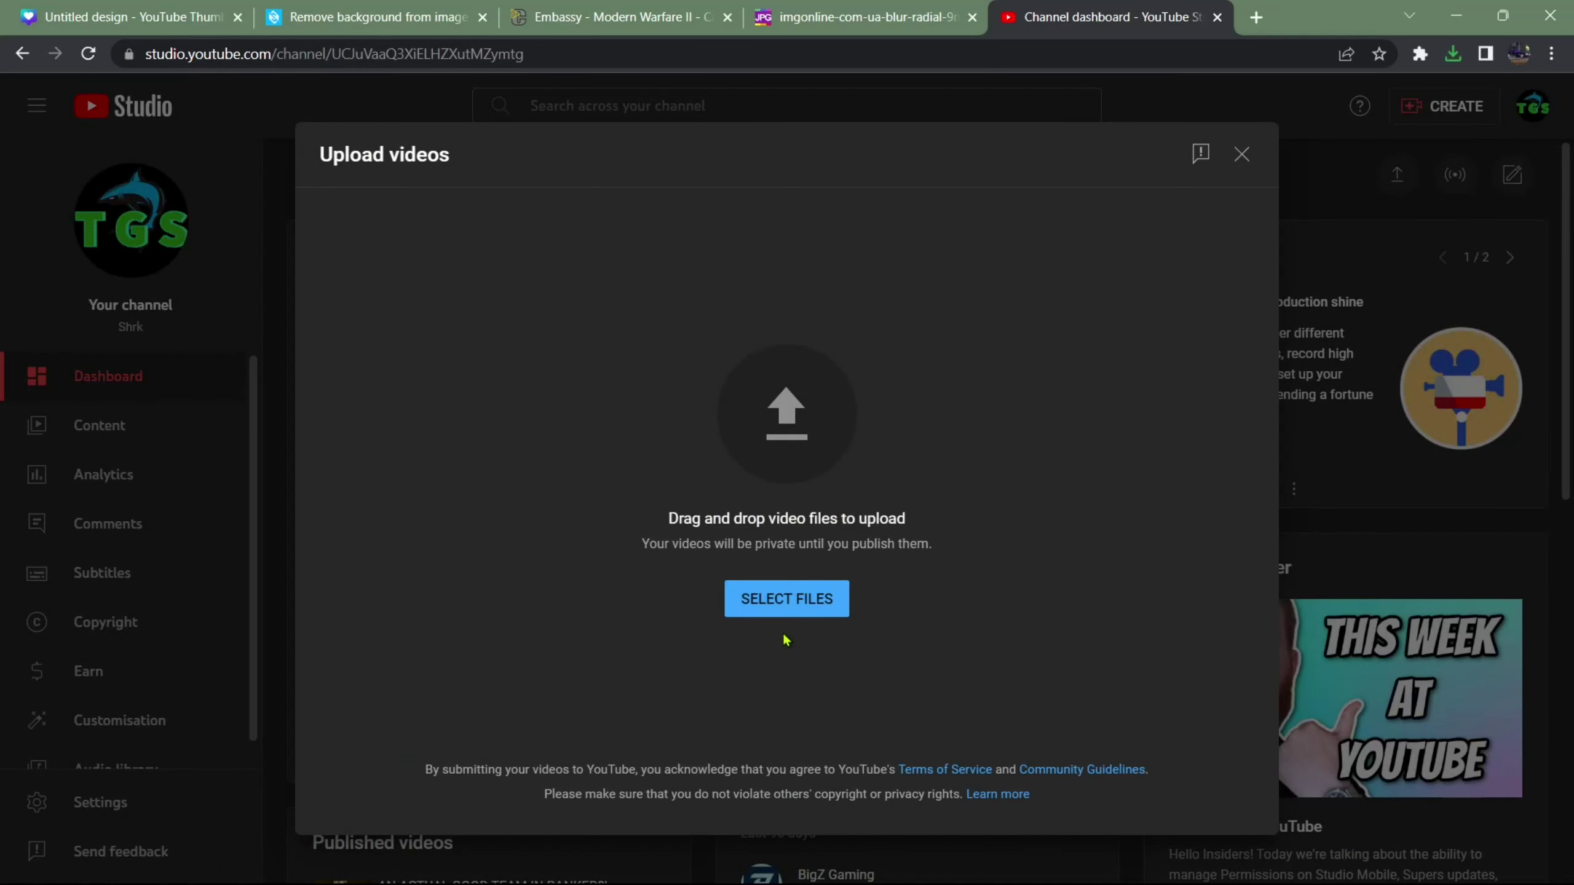
Step: Upload PISTOLS ONLY RANKED.mp4 from the videos folder inside youtube vids > Raw Vids
left_click(792, 610)
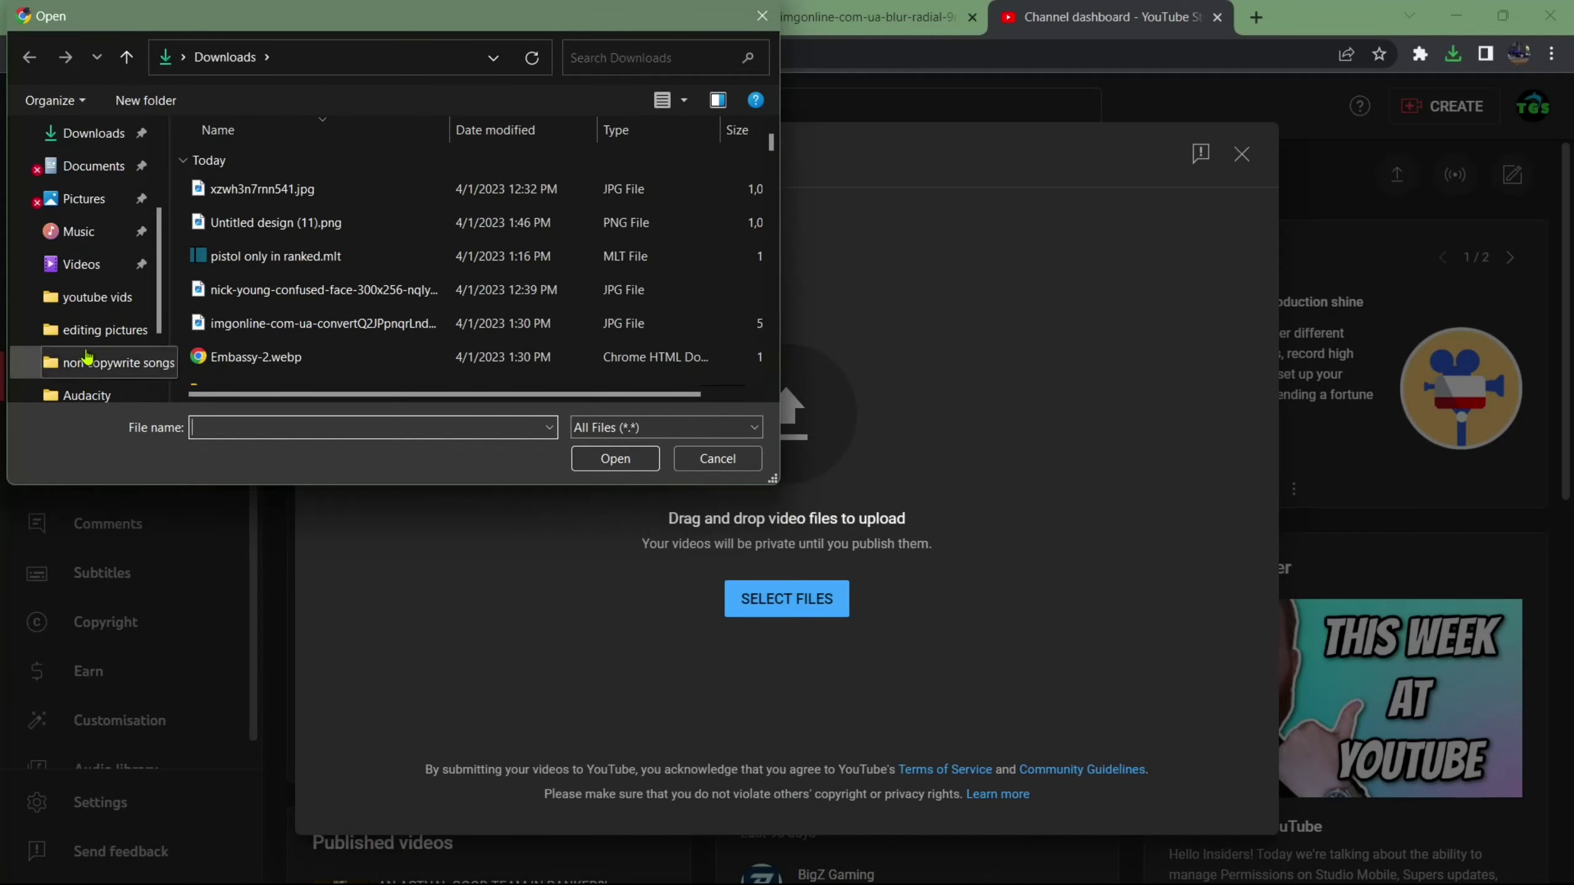
left_click(93, 334)
left_click(106, 366)
left_click(87, 298)
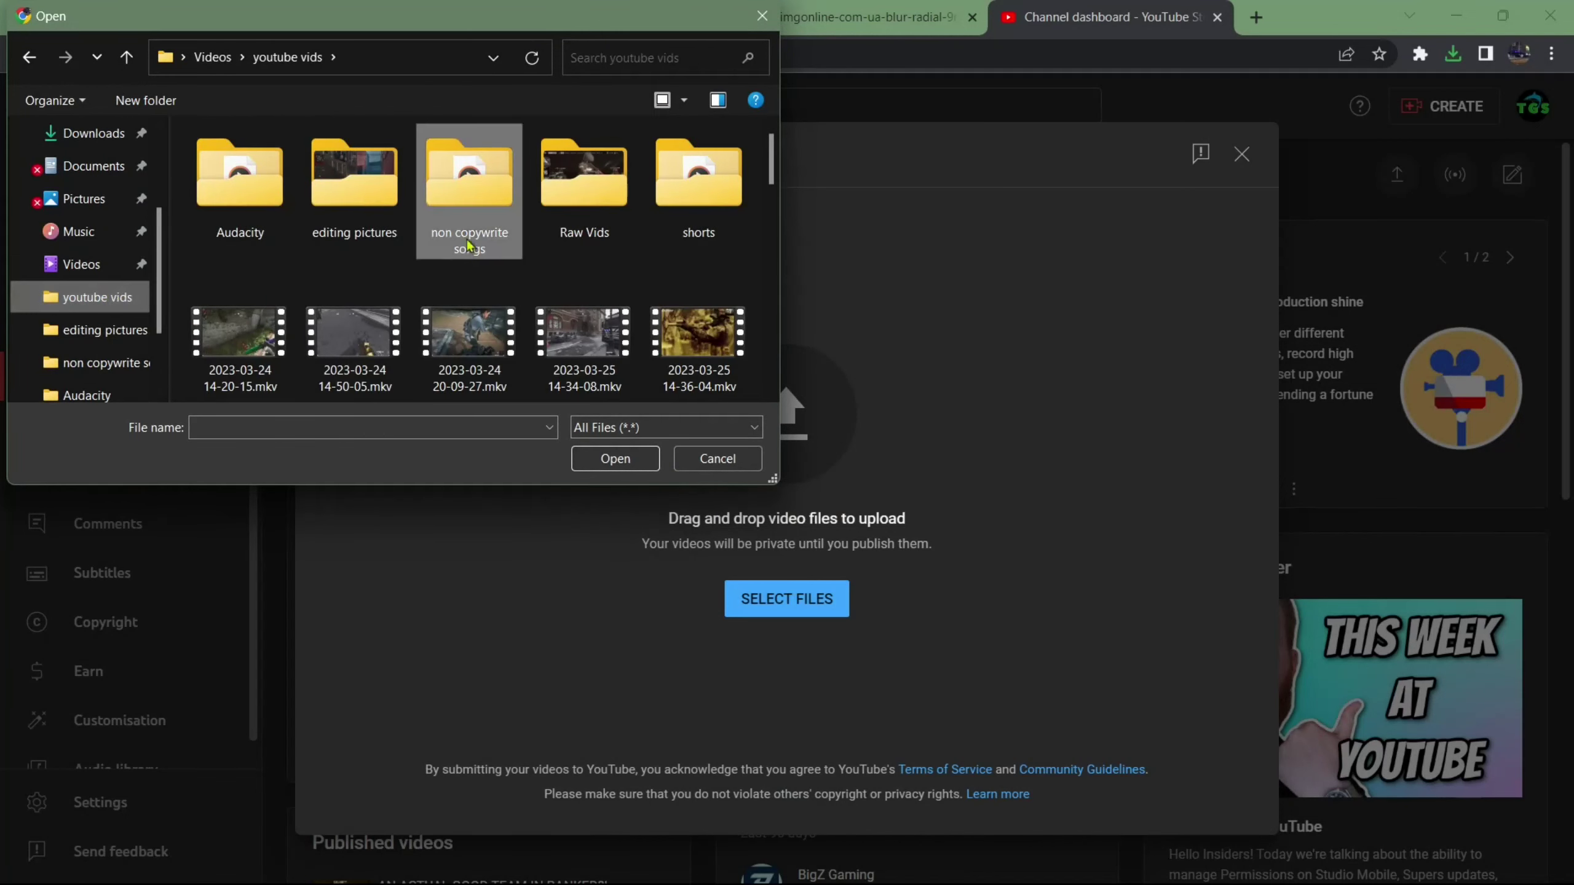
double_click(556, 199)
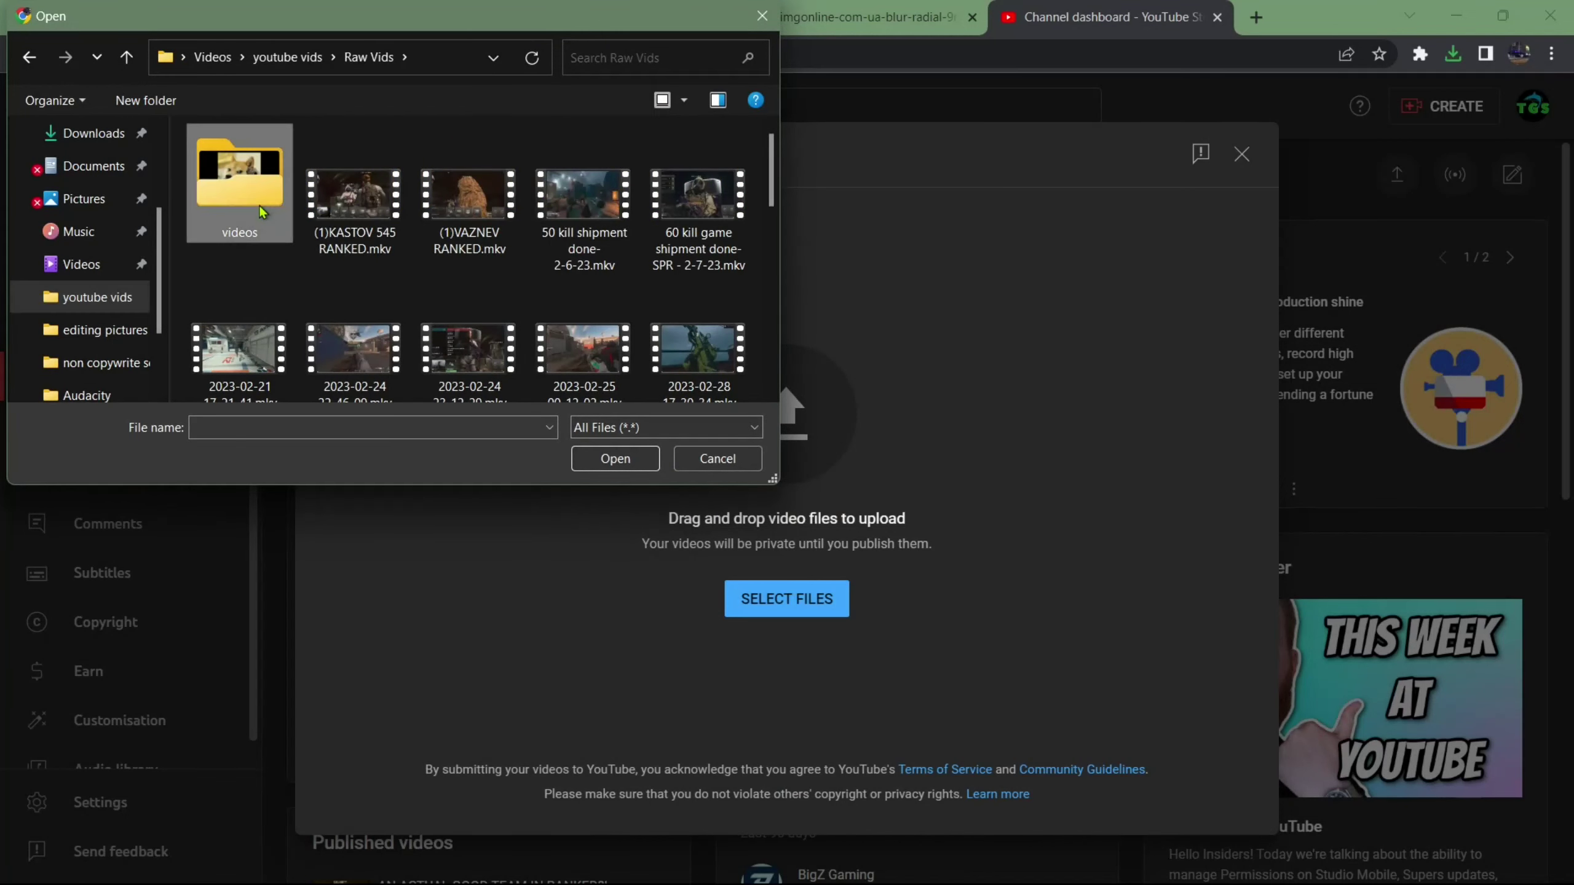
double_click(238, 179)
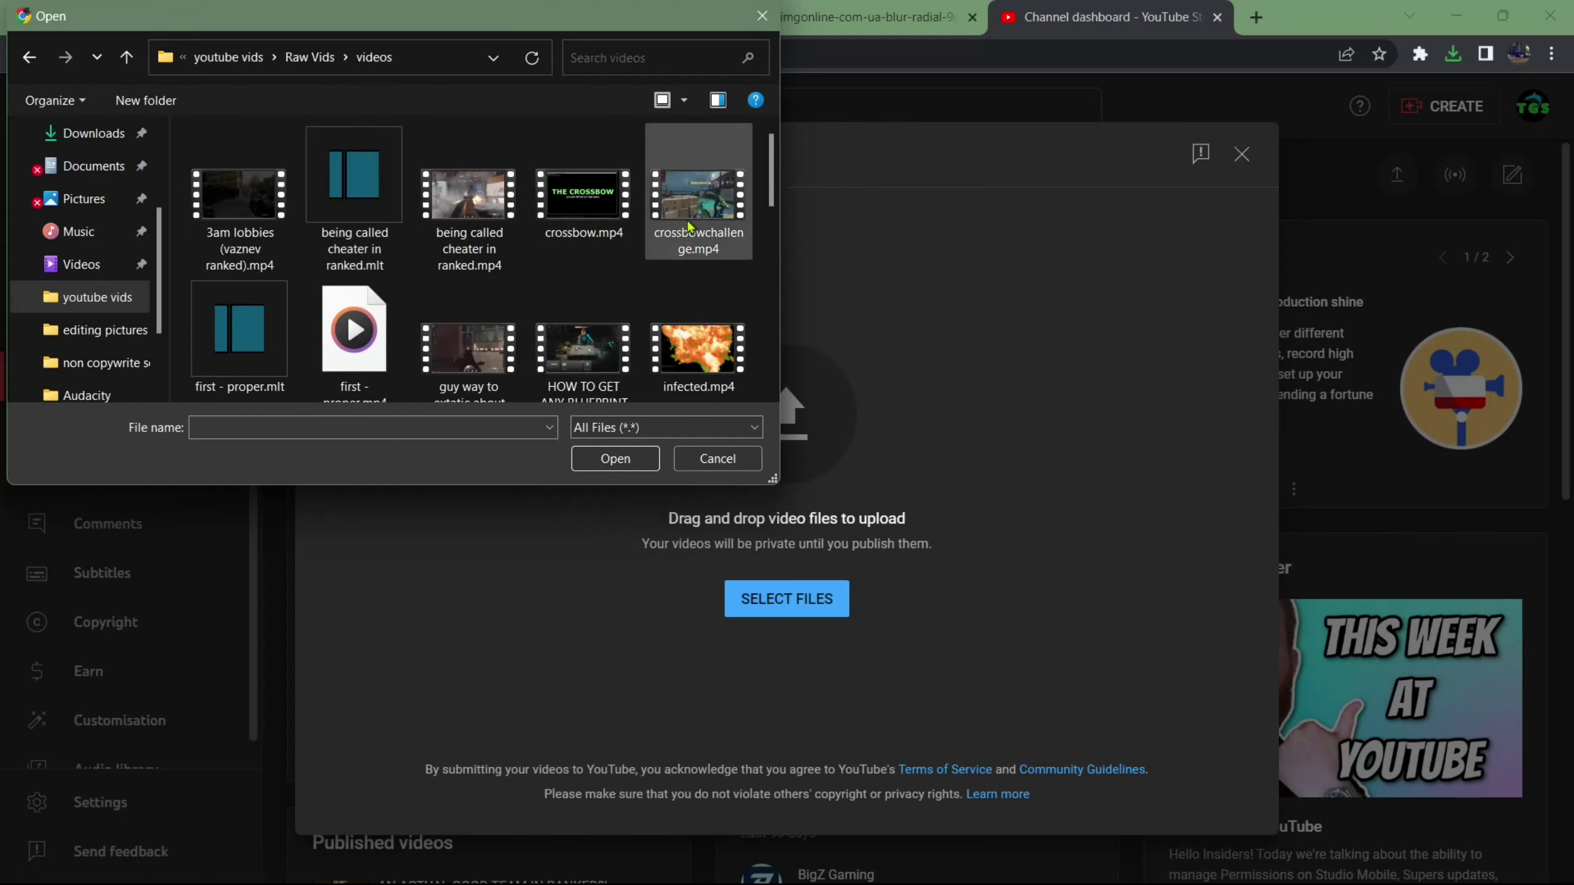
scroll(671, 252, "down", 5)
left_click(600, 307)
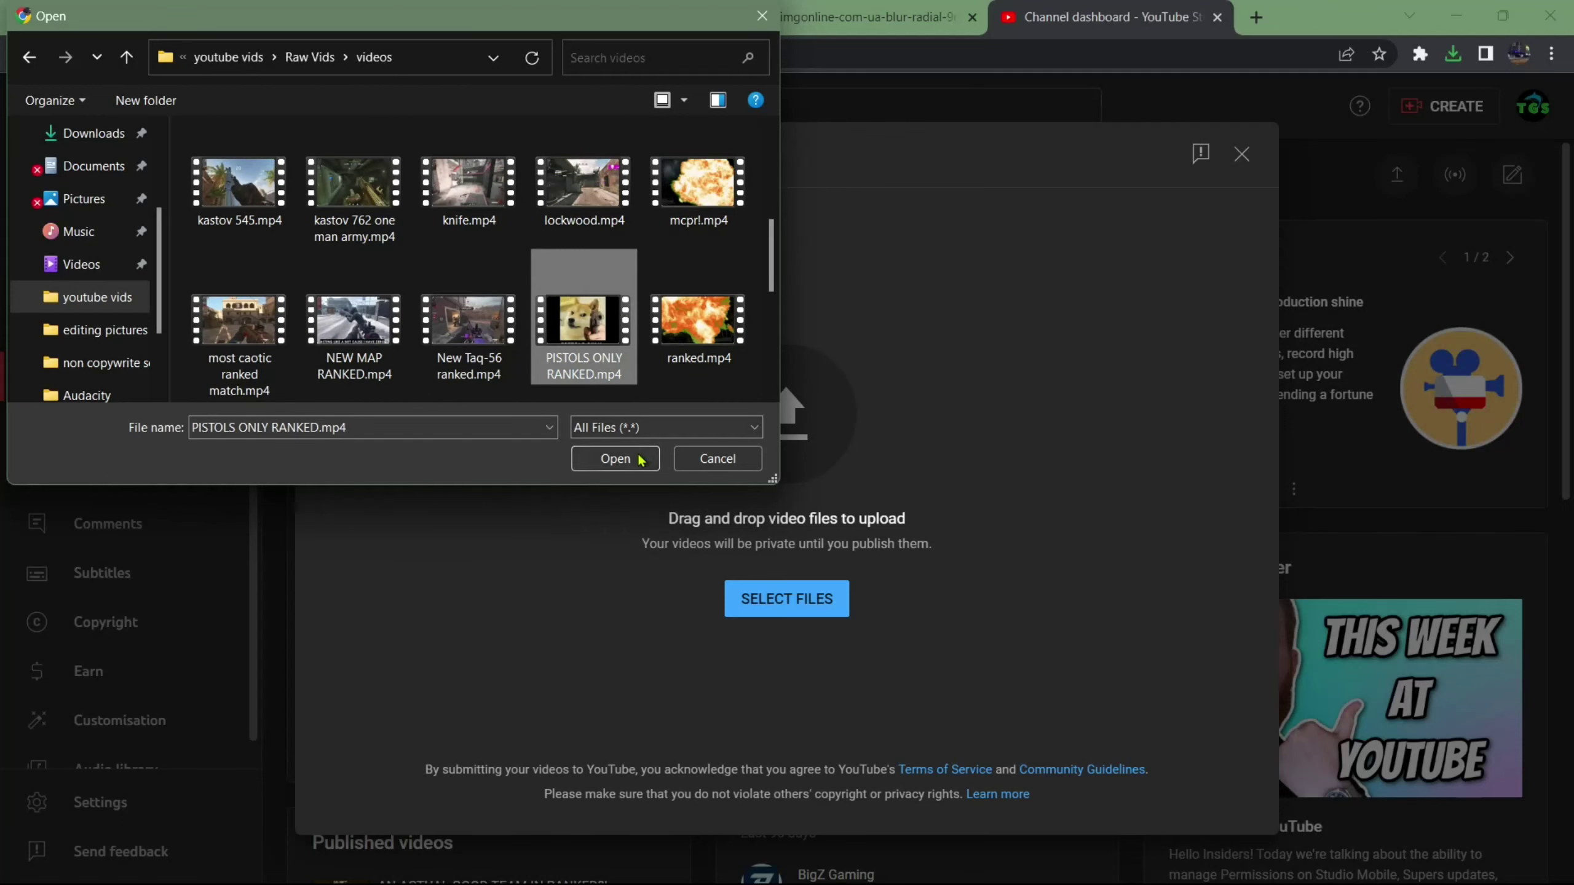
left_click(642, 459)
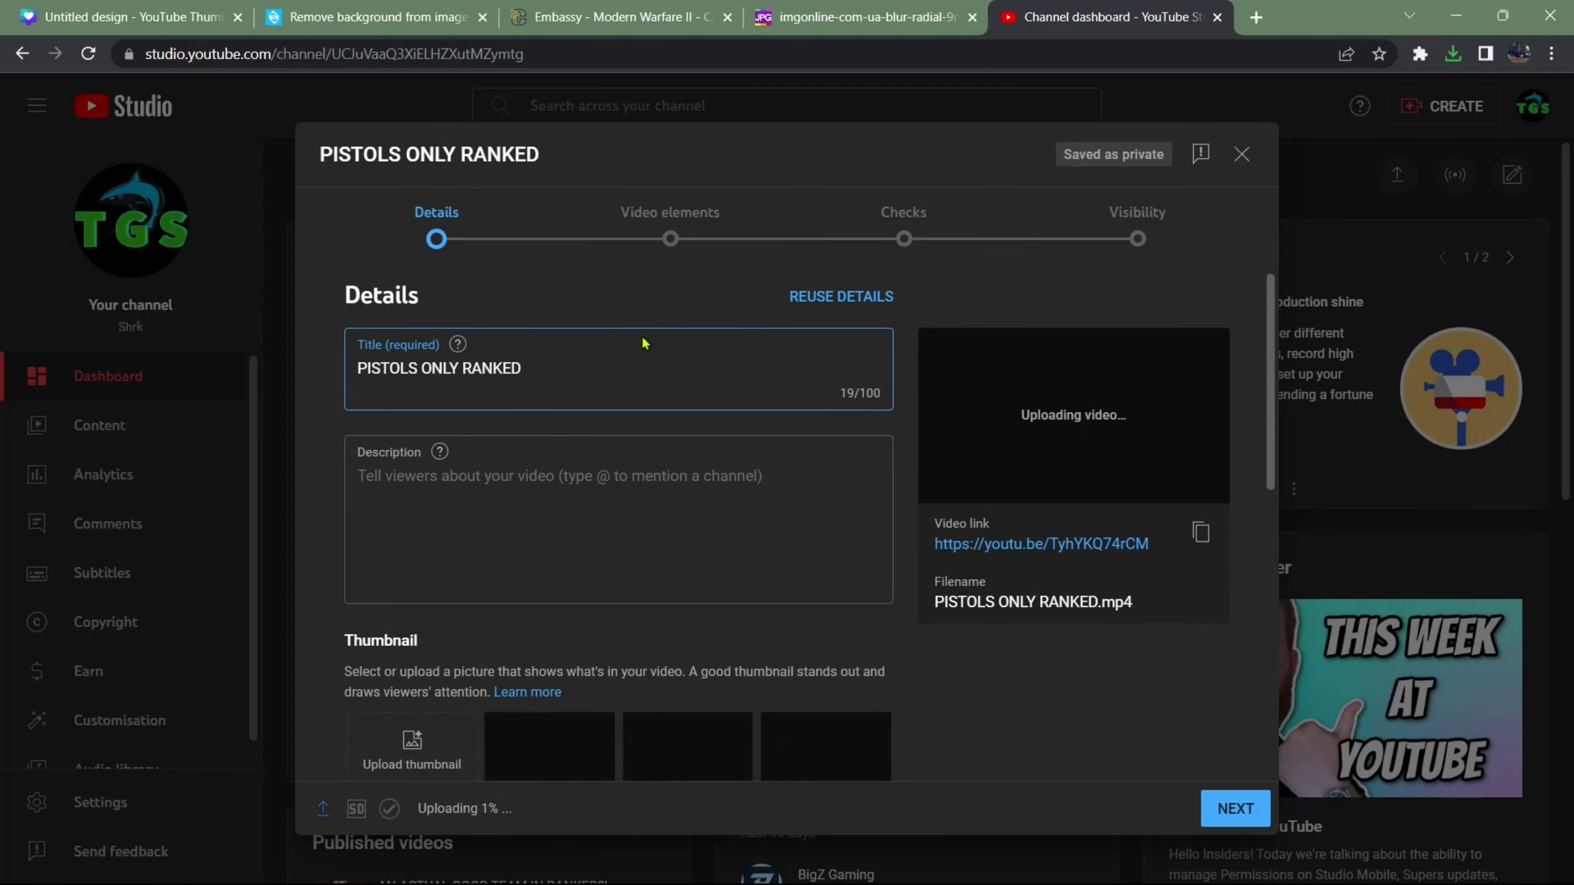
Step: Upload Untitled design (11).png from the Downloads folder as the video's custom thumbnail
triple_click(557, 370)
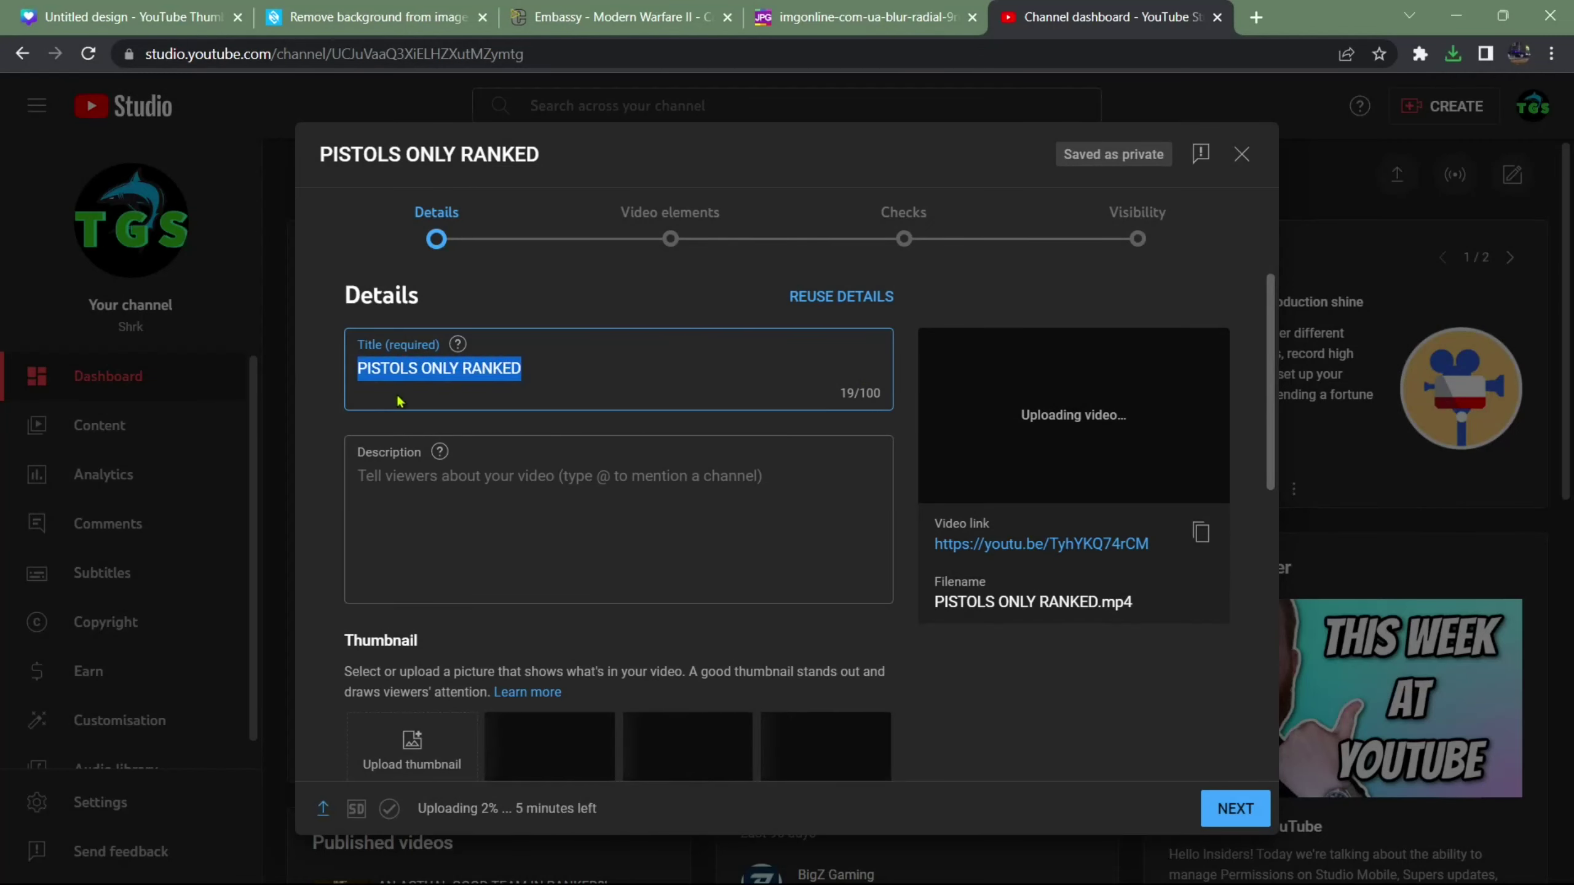
scroll(408, 447, "down", 3)
left_click(412, 478)
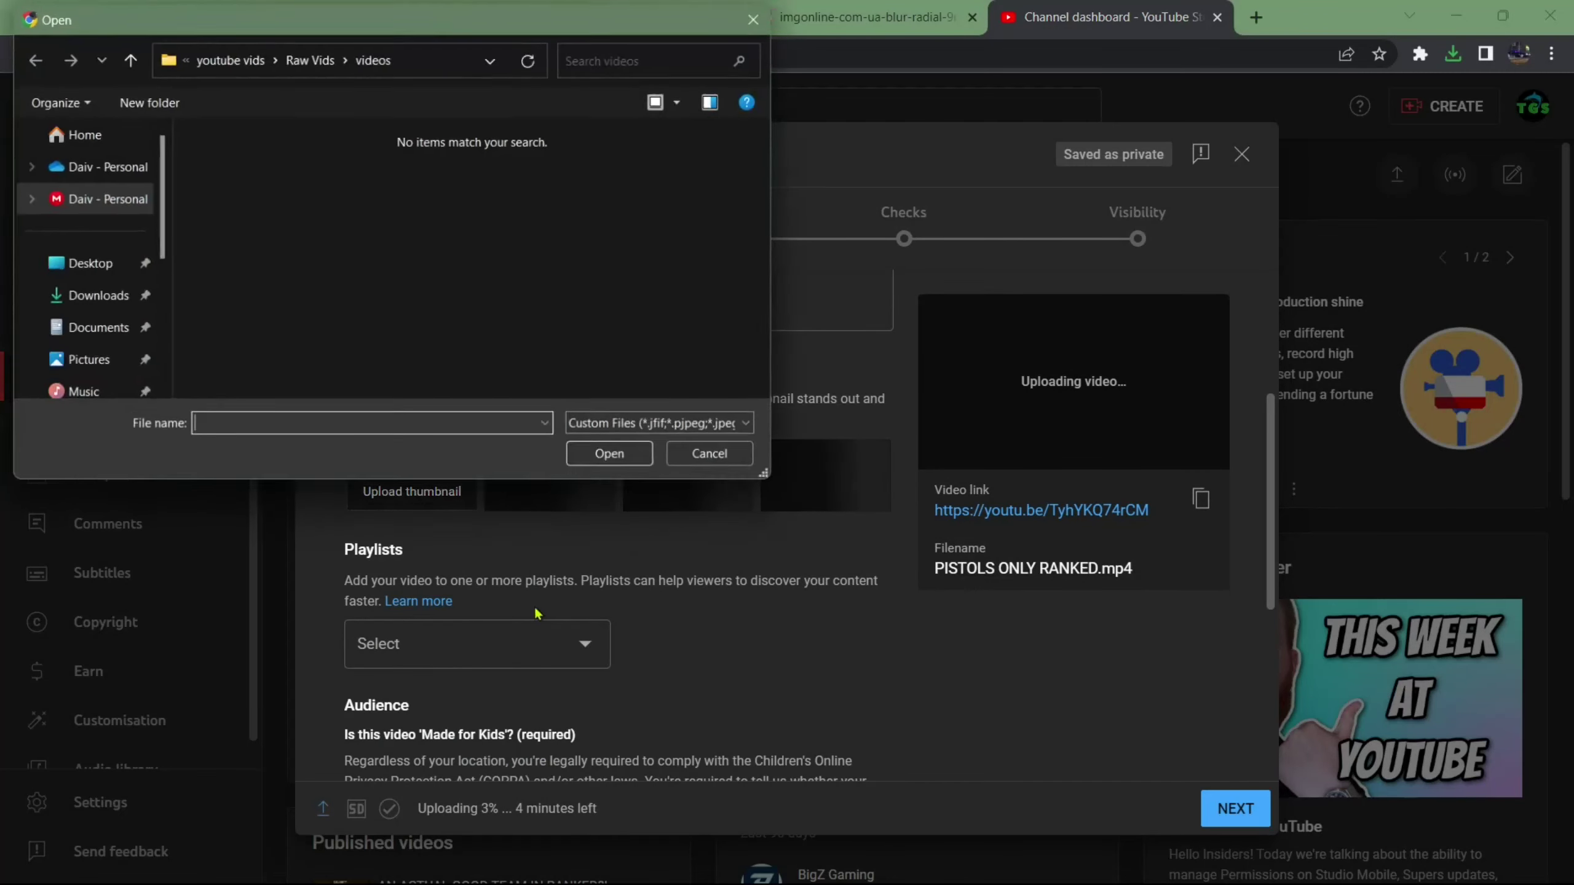
left_click(93, 297)
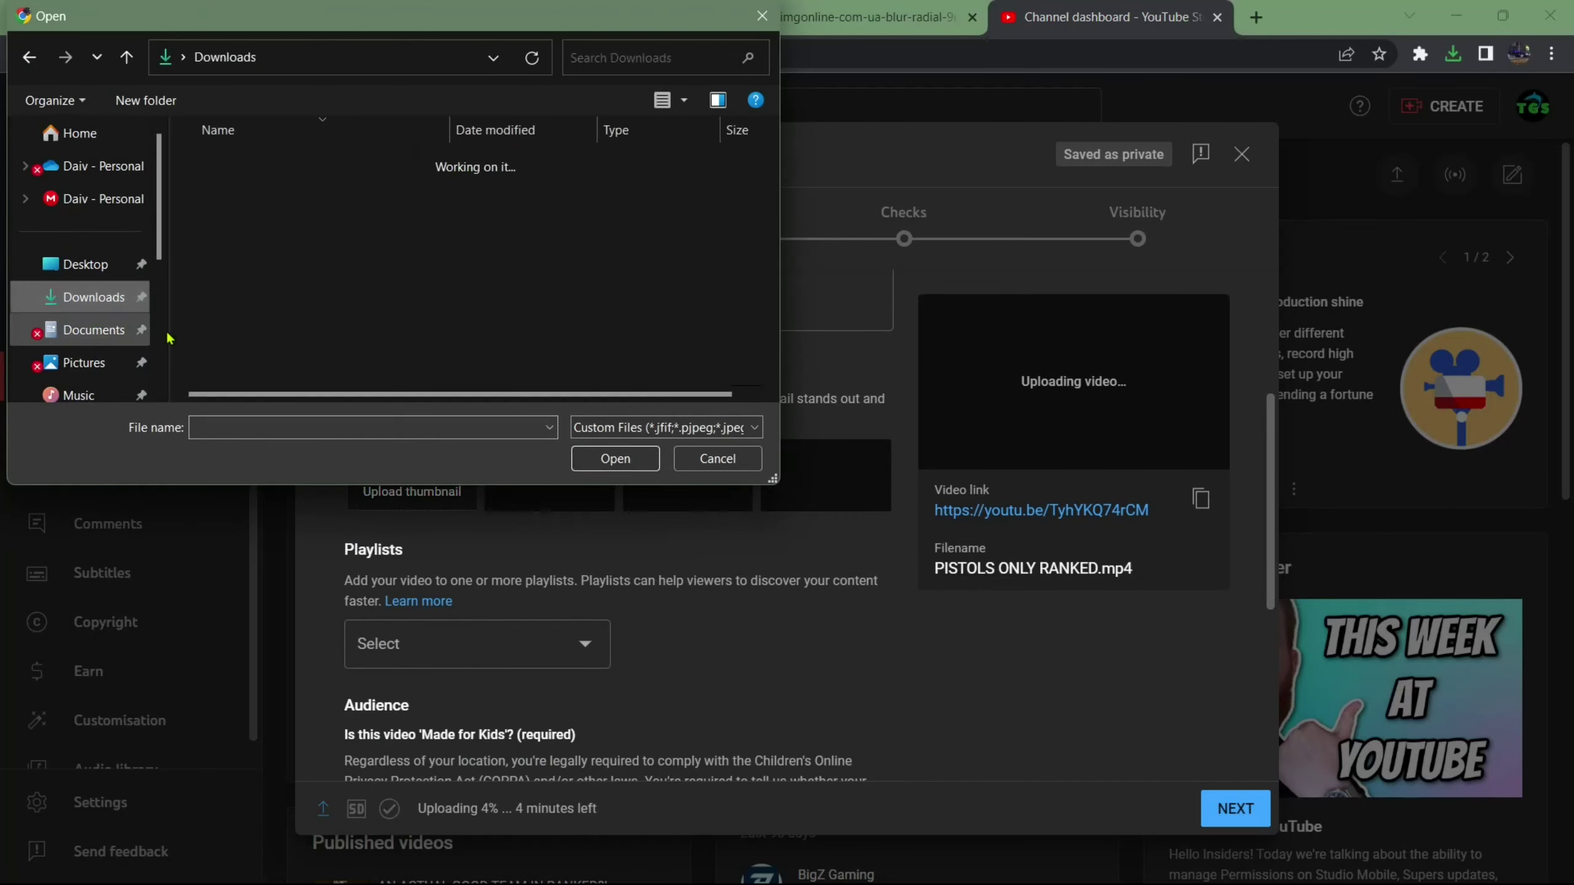
left_click(236, 220)
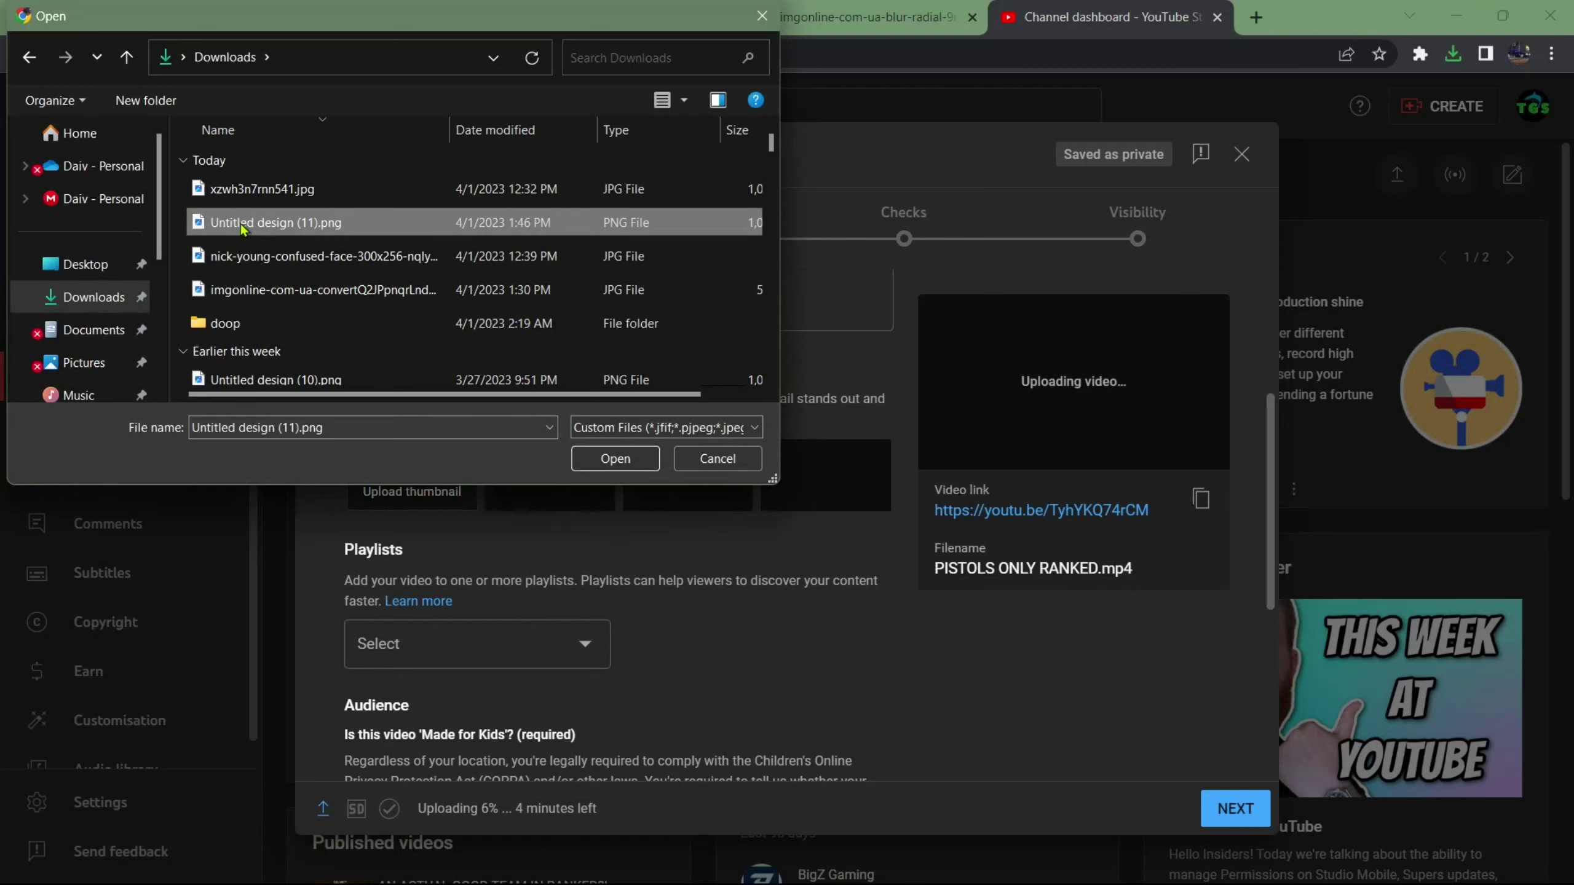
left_click(615, 458)
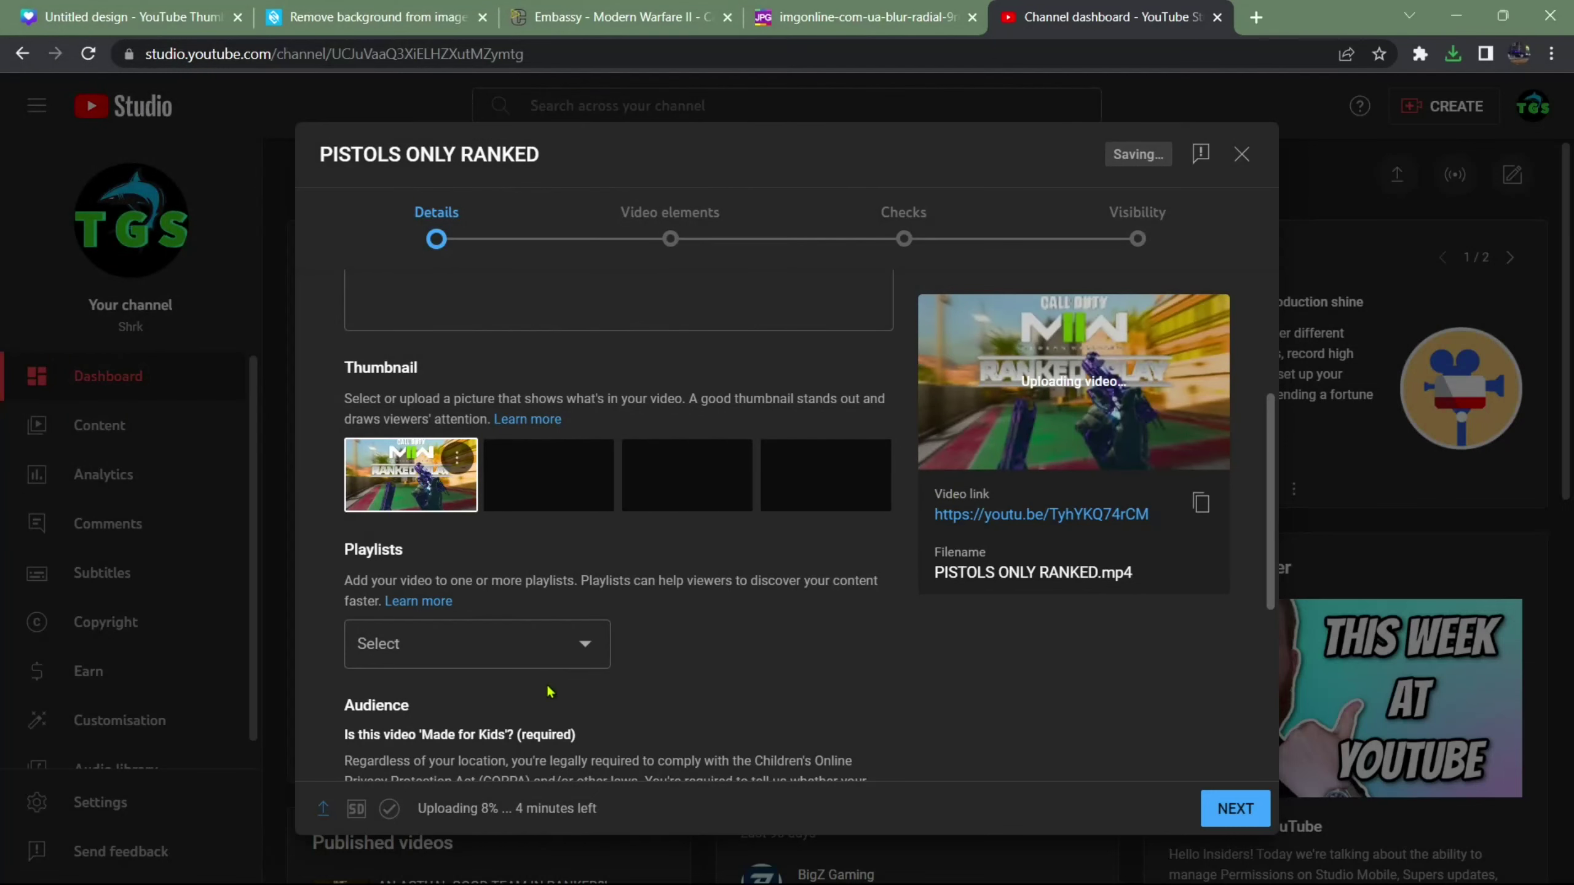
scroll(710, 578, "up", 4)
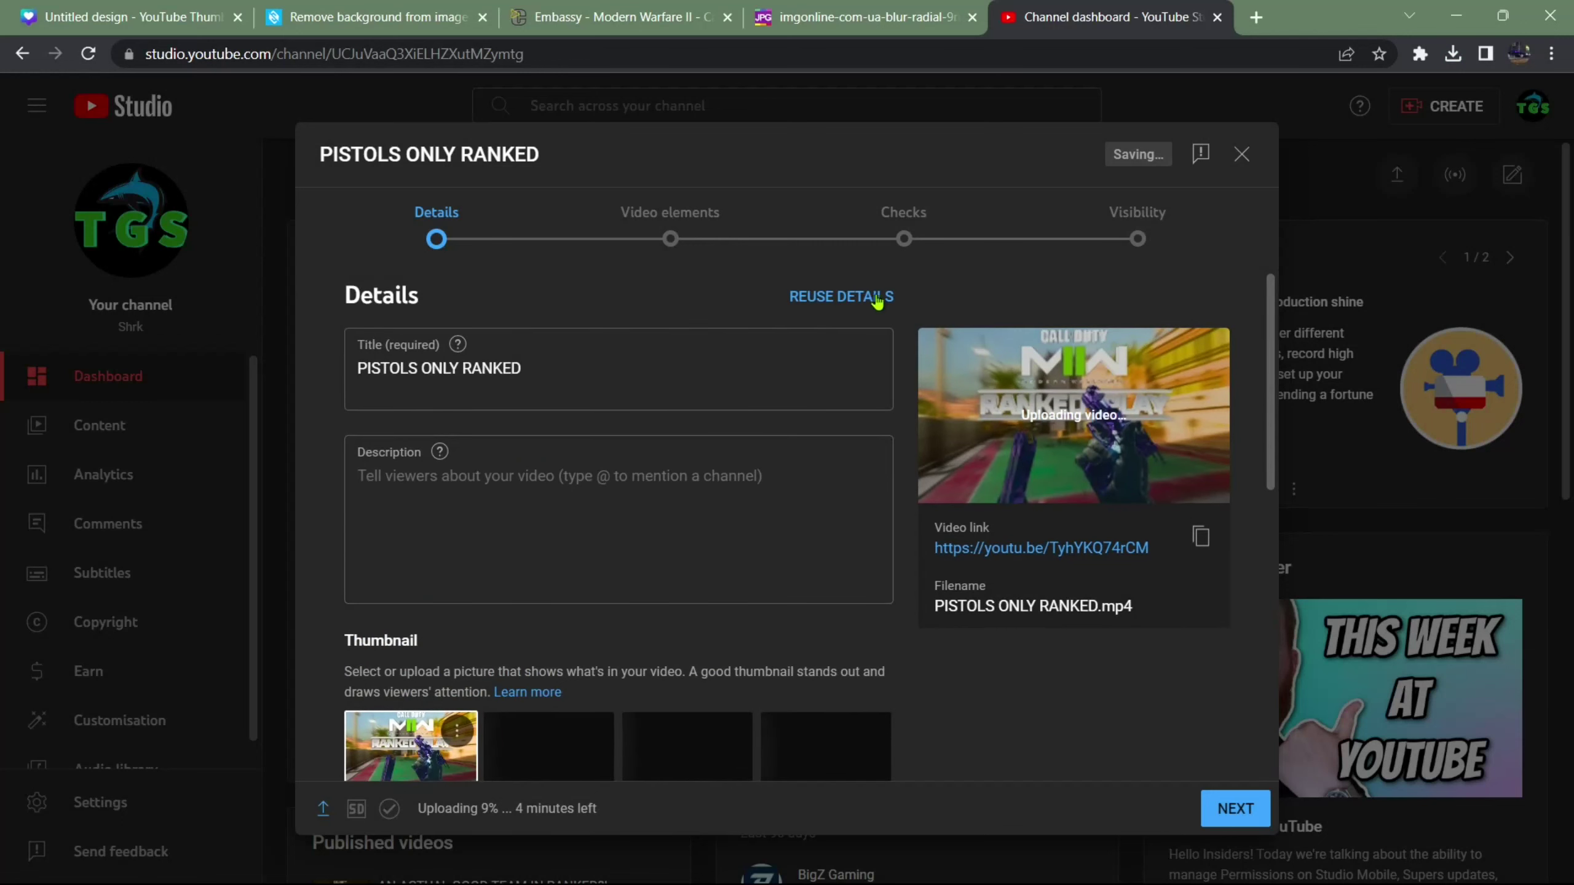
mouse_move(1094, 864)
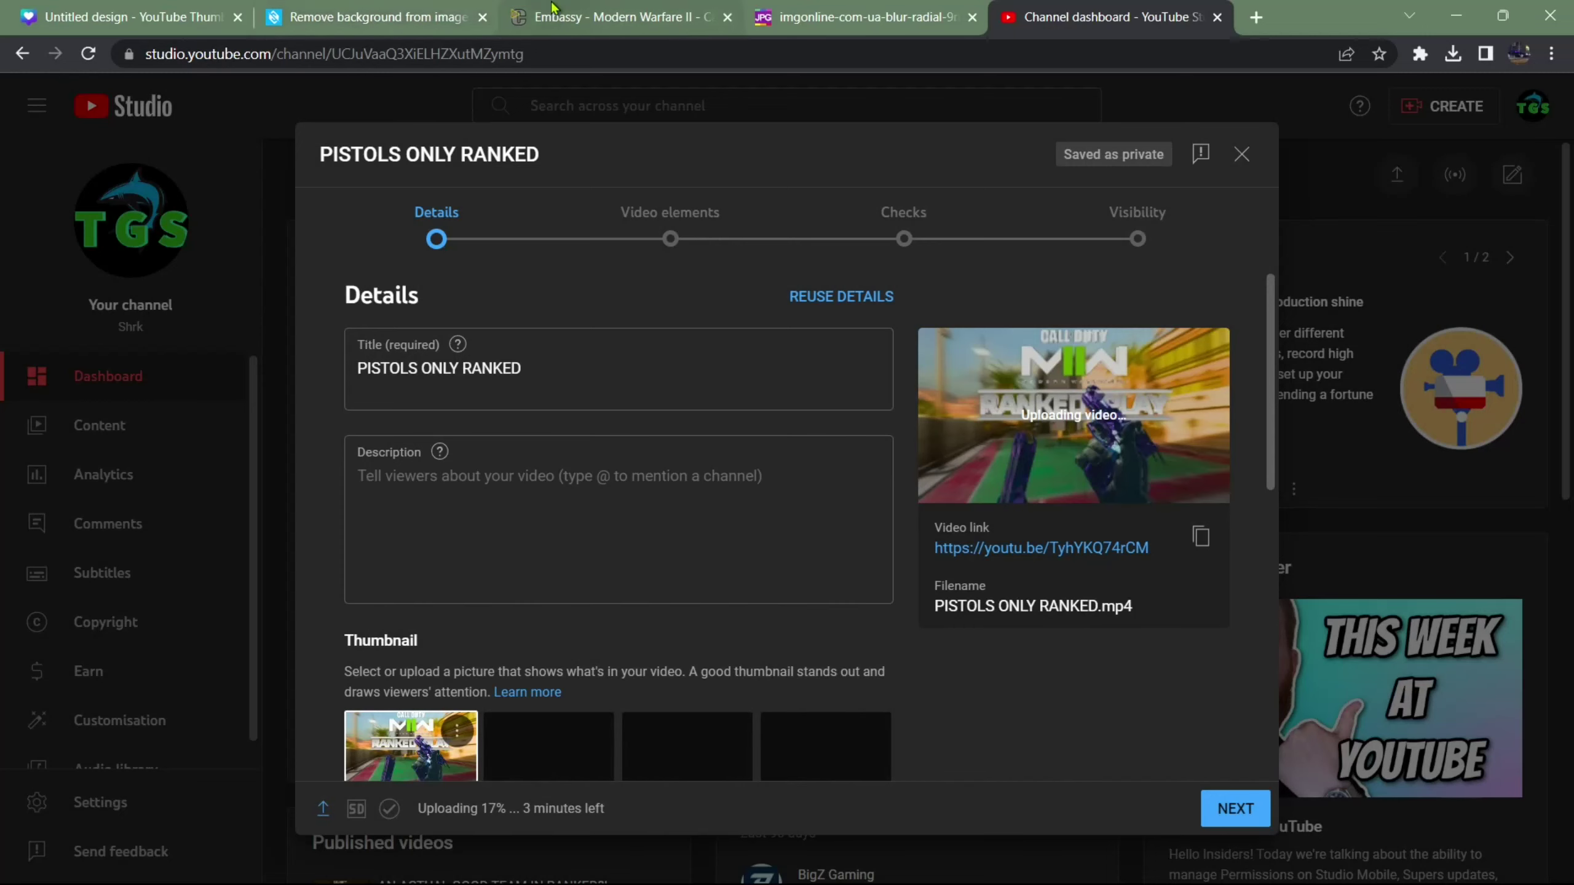
left_click(520, 13)
left_click(372, 17)
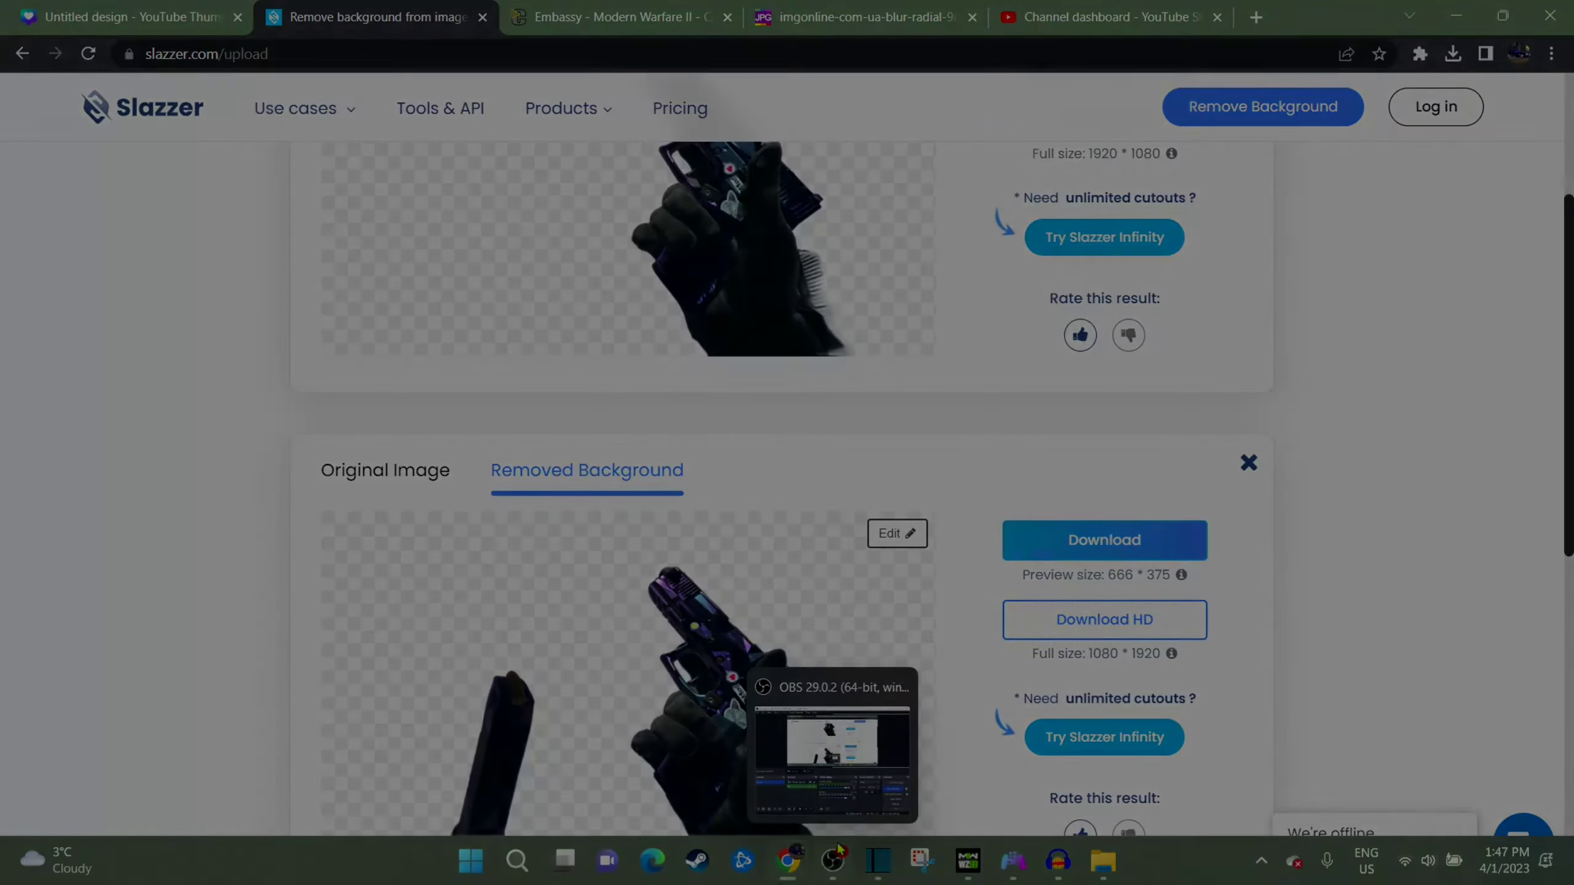